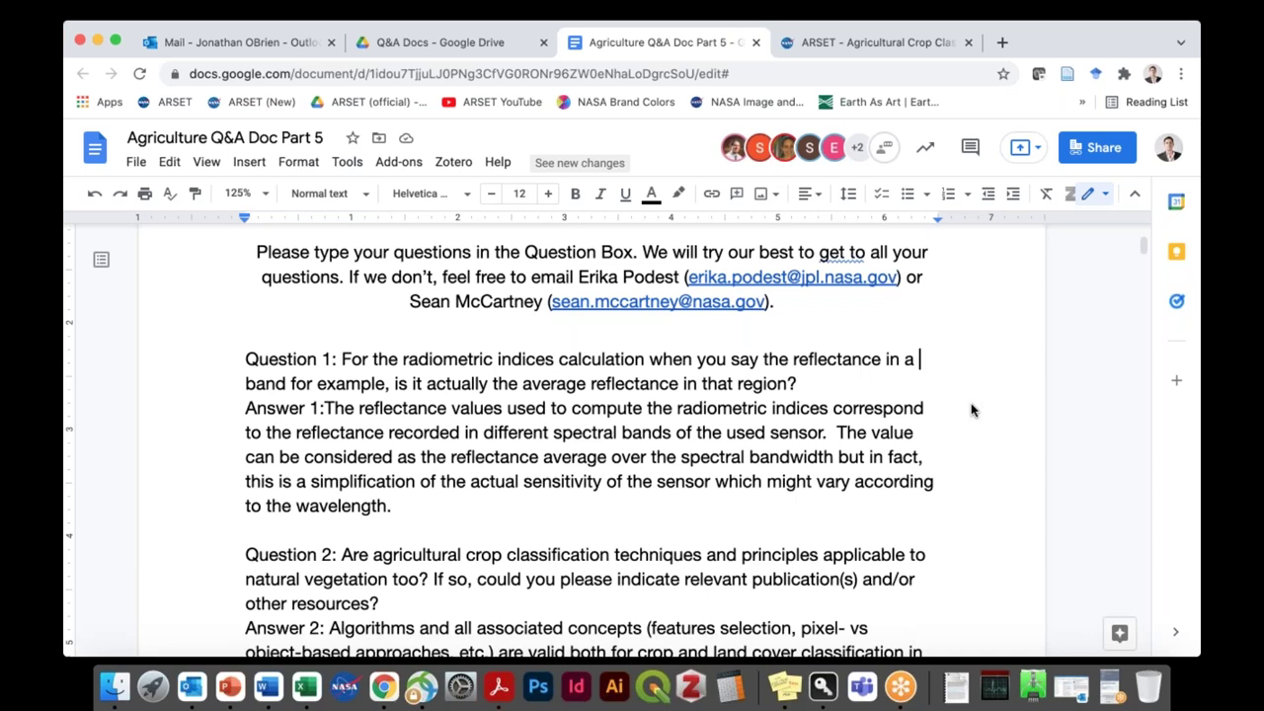
Step: Scroll past Question 1 to read Answer 2 and the start of Question 3 on custom spectral indices
scroll(970, 410, down, 5)
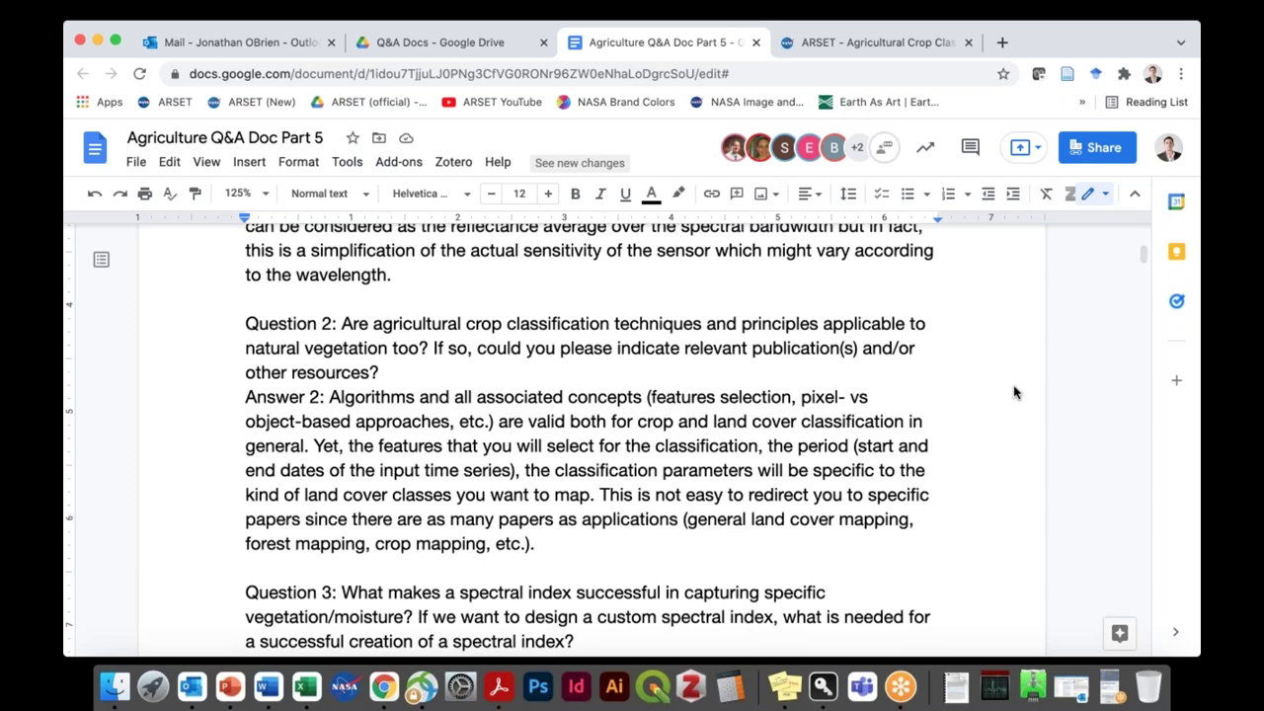
Step: Scroll through Answer 3 on combining sensitive spectral bands, reaching the next page's header
scroll(1012, 384, down, 8)
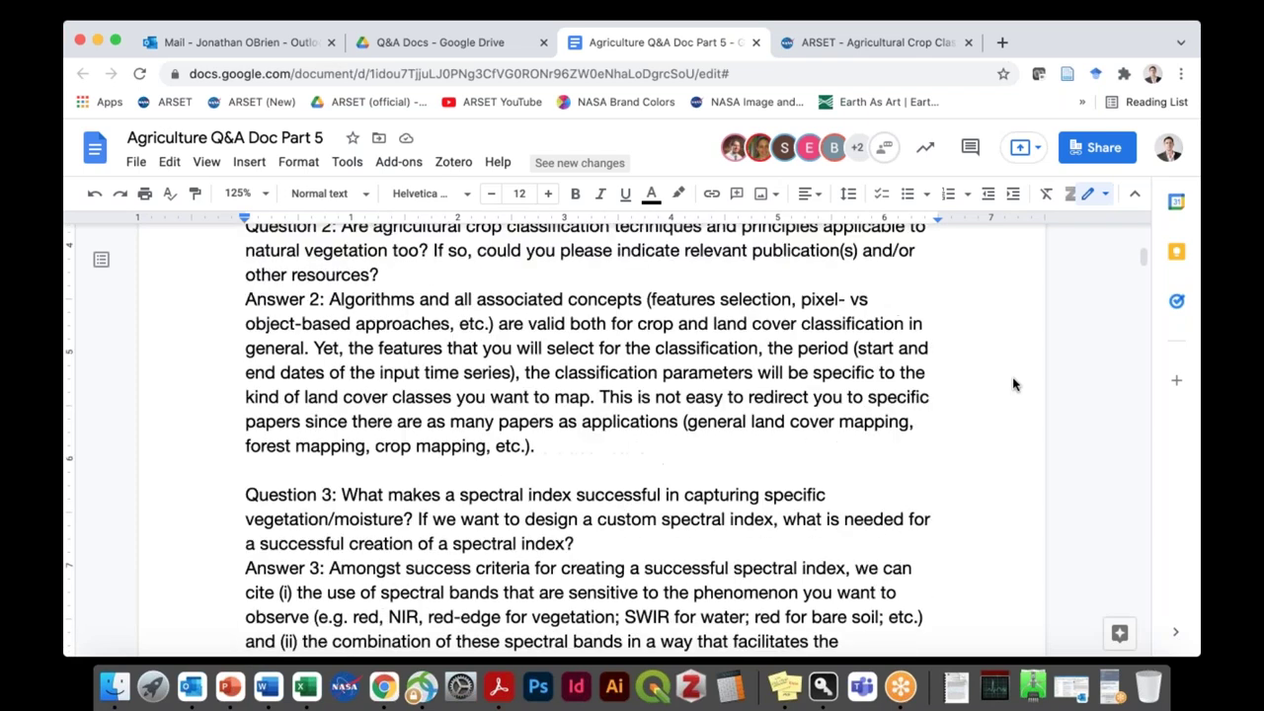
scroll(1012, 384, up, 3)
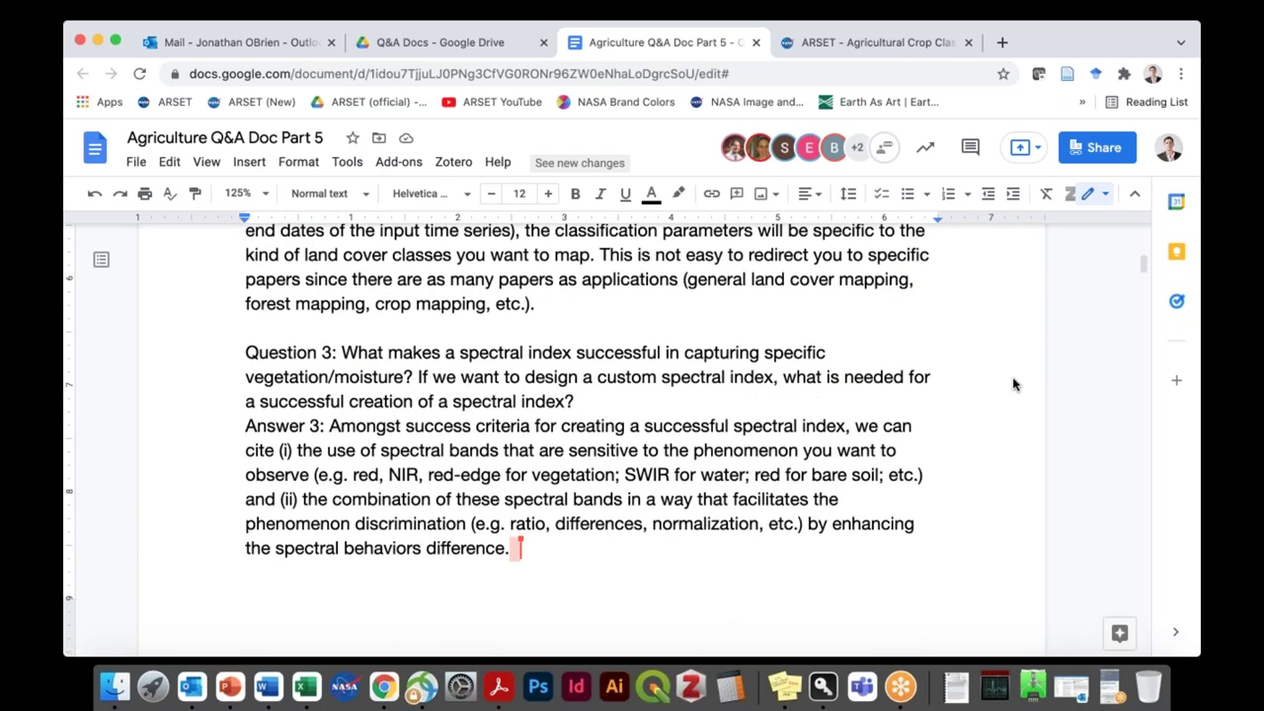
scroll(1012, 384, down, 1)
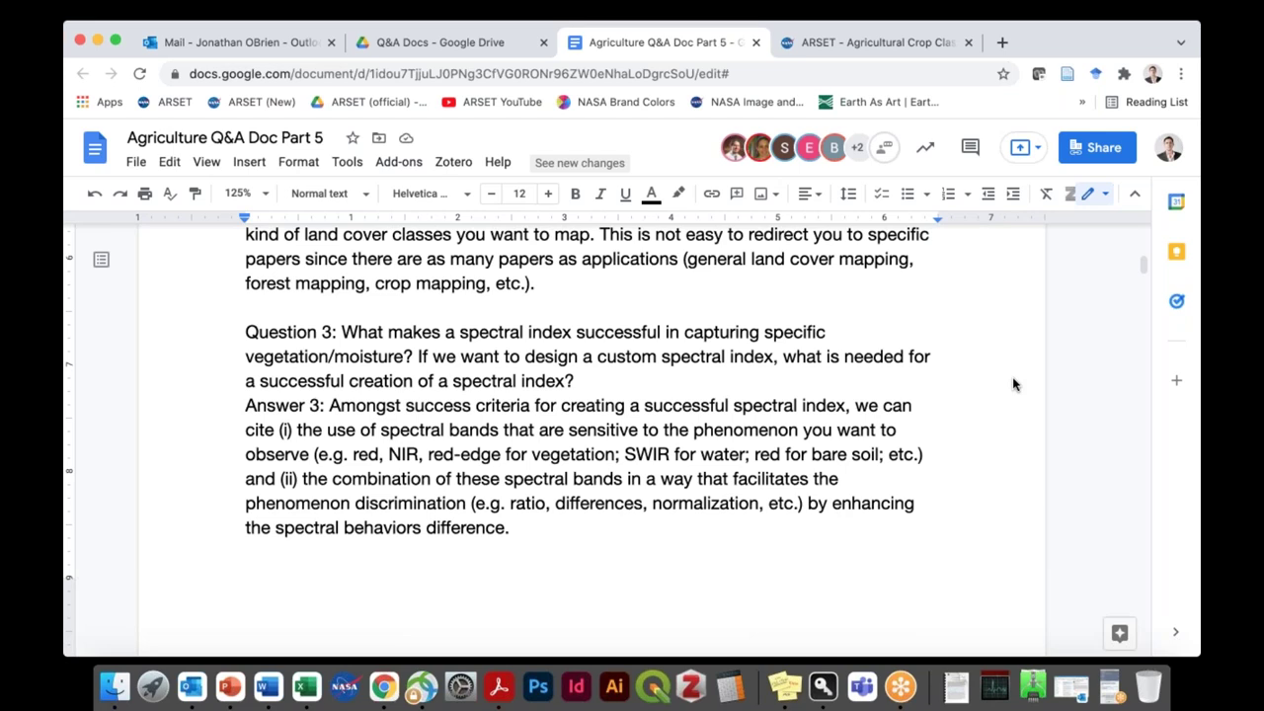
Step: Scroll past the page header through Answers 4 and 5 on cloud removal and soil brightness, to Question 6
scroll(1012, 383, down, 10)
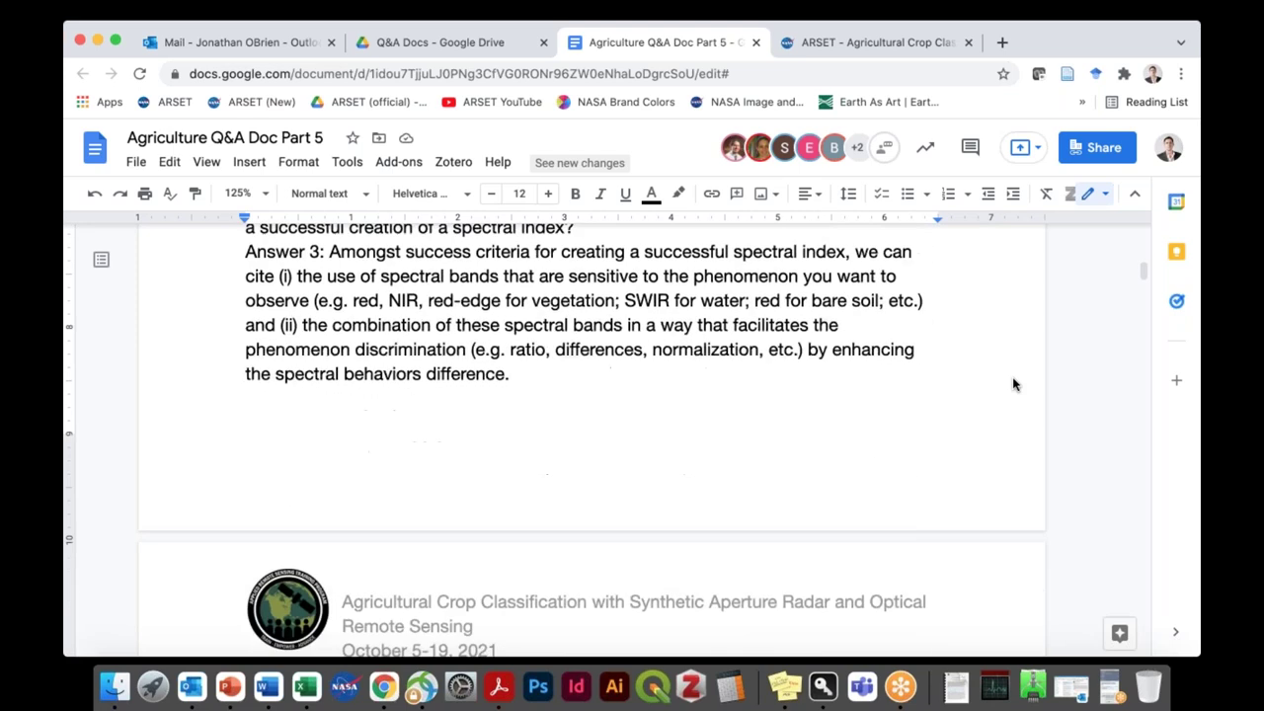
scroll(1012, 383, down, 5)
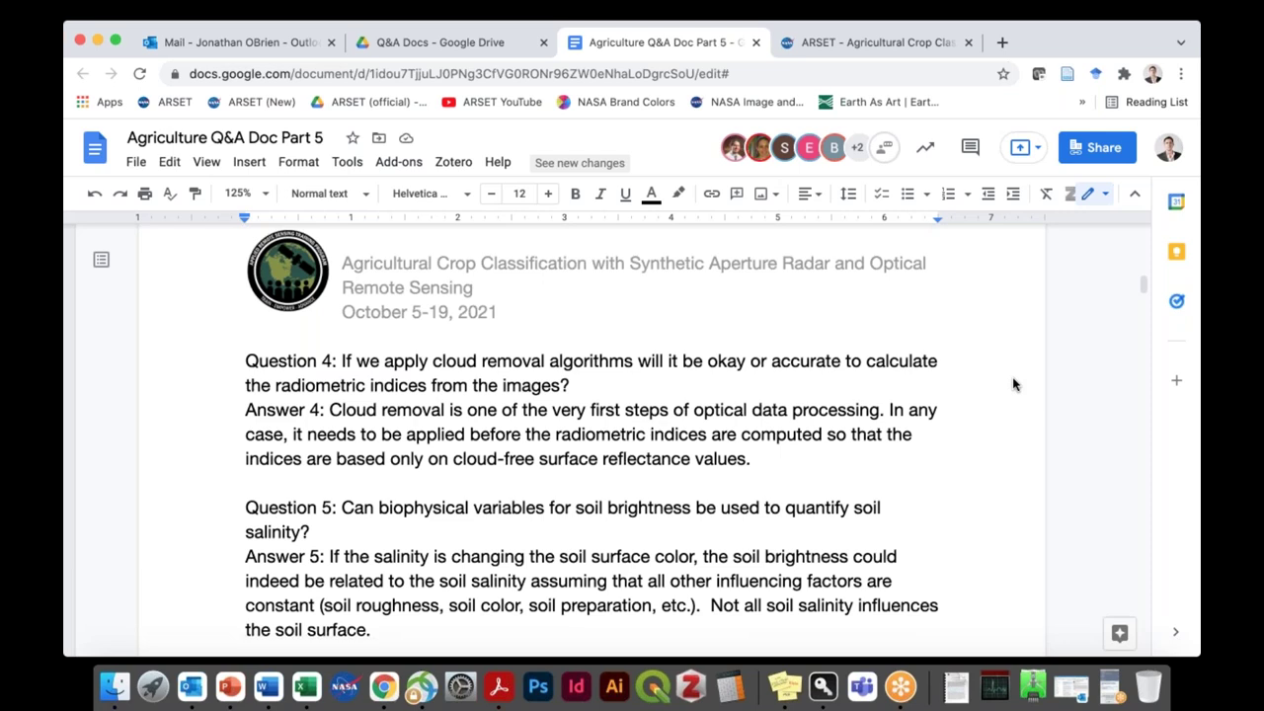
scroll(1012, 384, down, 3)
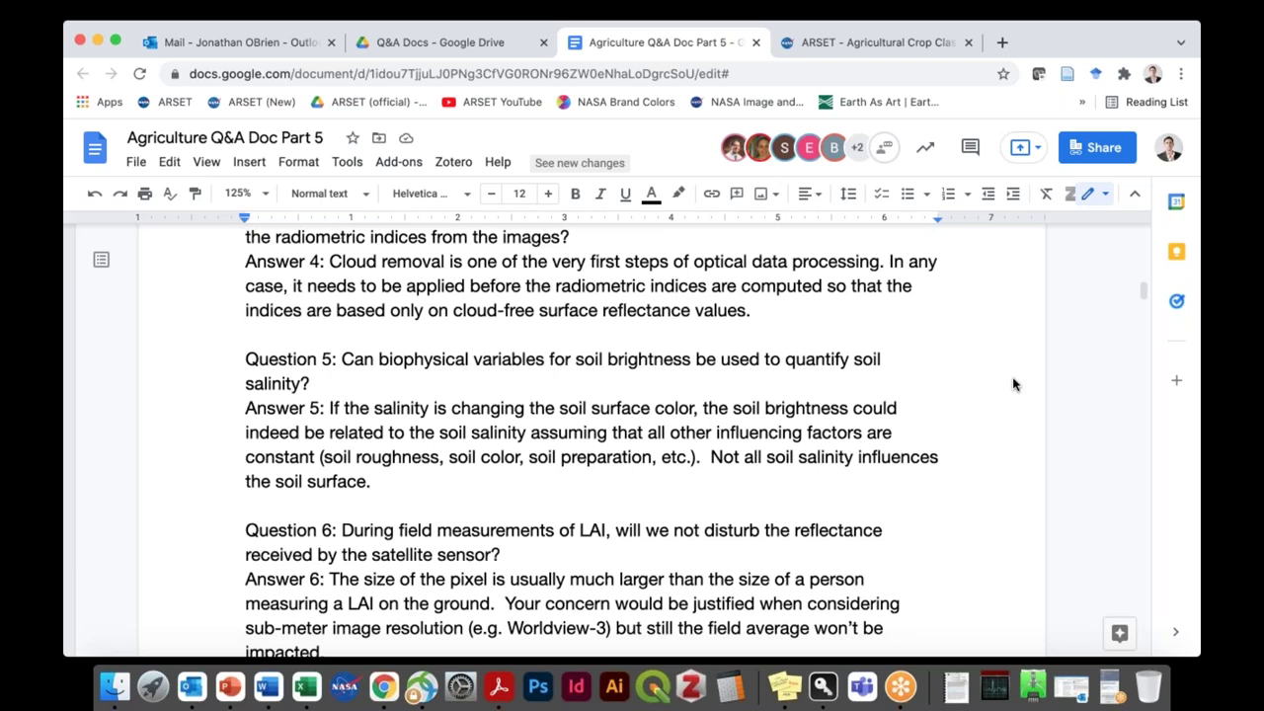
Step: Scroll through Answer 6 on LAI field measurements to Question 7 on non-photosynthetic vegetation
scroll(1012, 384, down, 3)
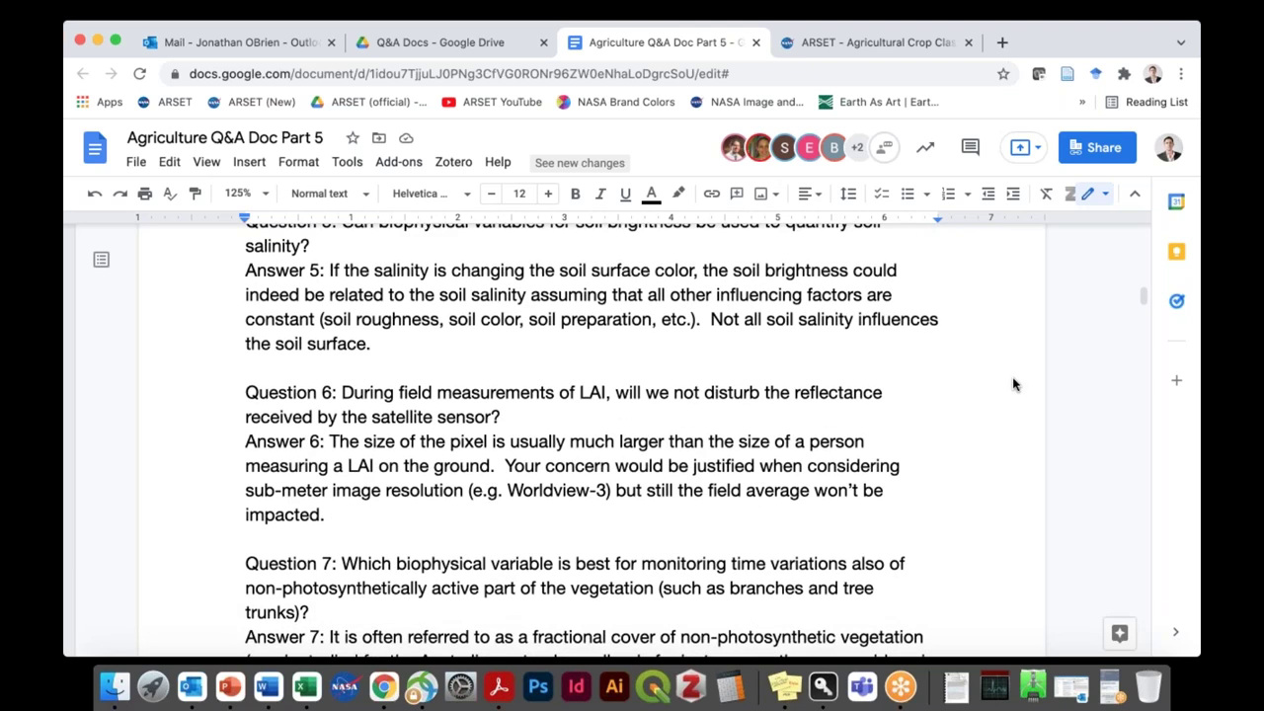
scroll(1012, 384, down, 1)
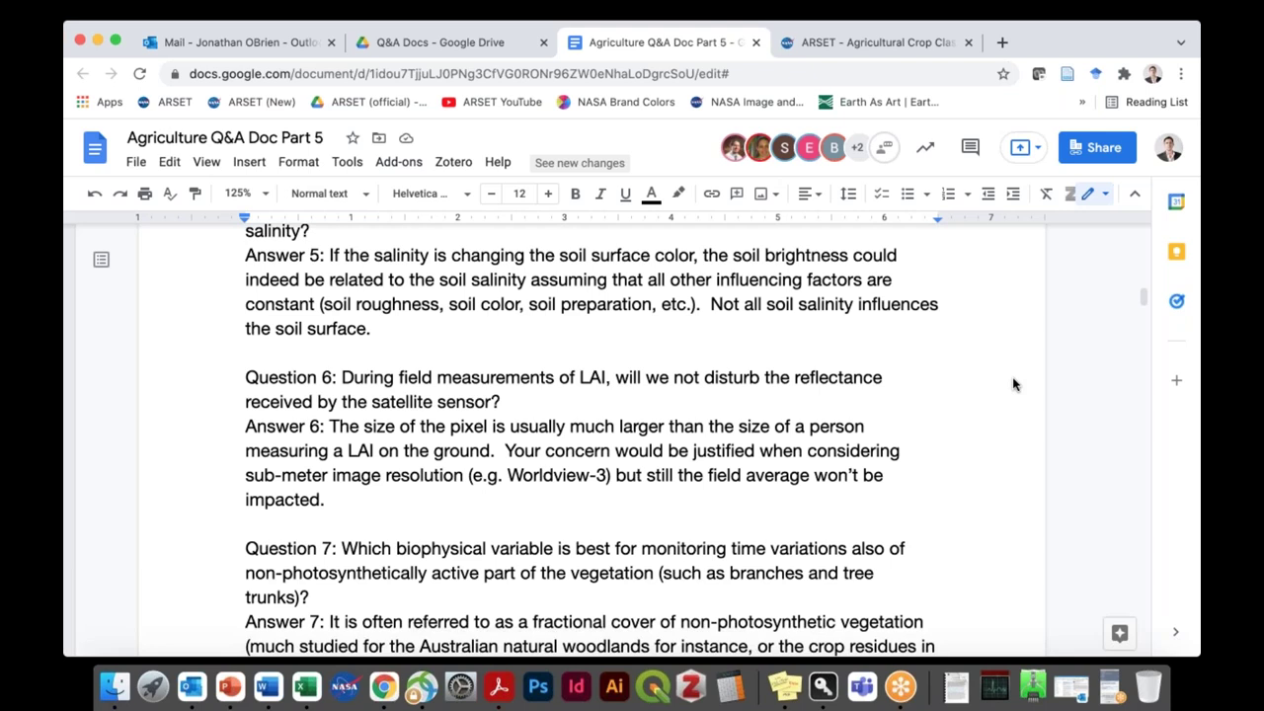
Step: Scroll down to Question 8 on GIFOV and in-situ water temperature sampling, plus its answer
scroll(1012, 384, down, 5)
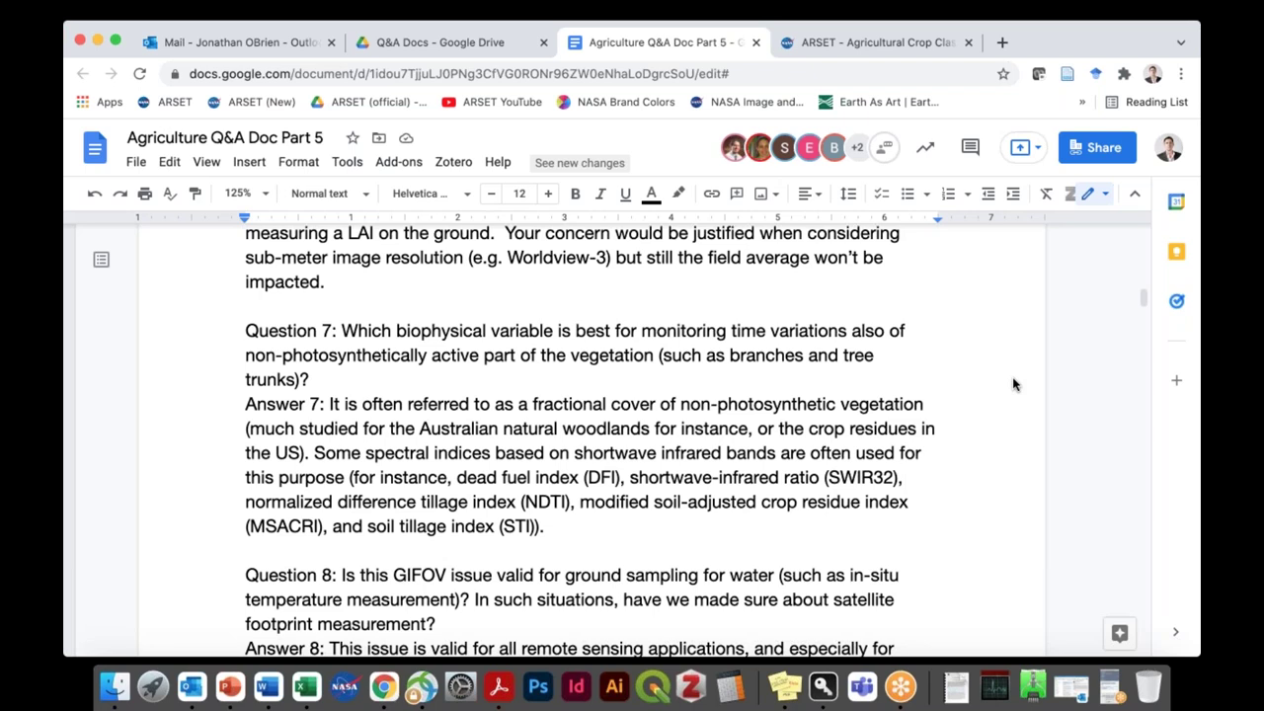
scroll(1013, 384, down, 5)
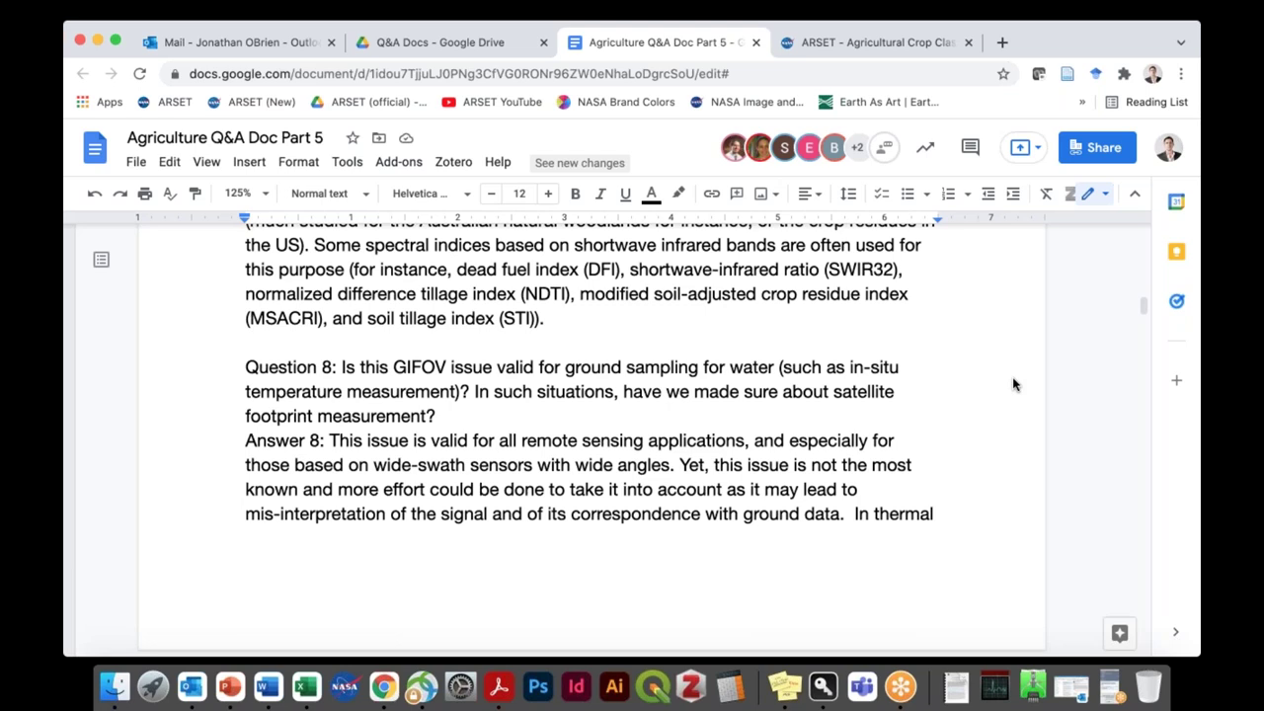
scroll(1012, 384, down, 3)
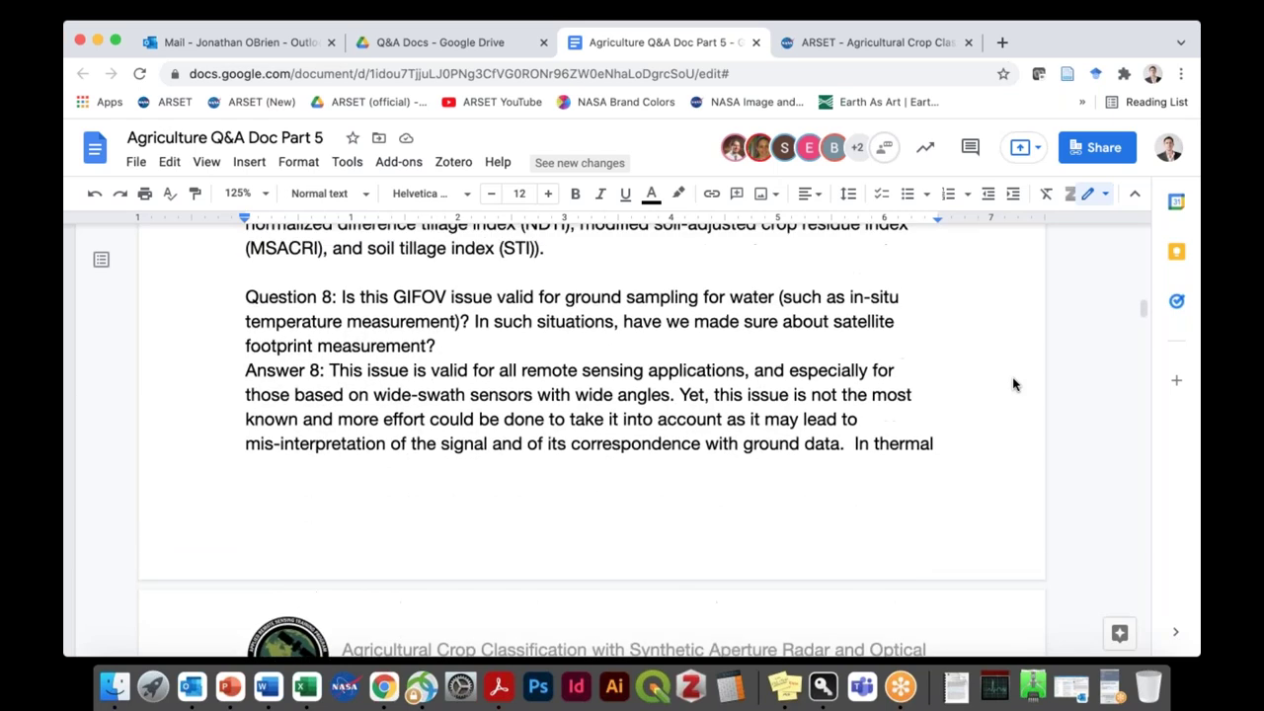
scroll(1012, 384, up, 1)
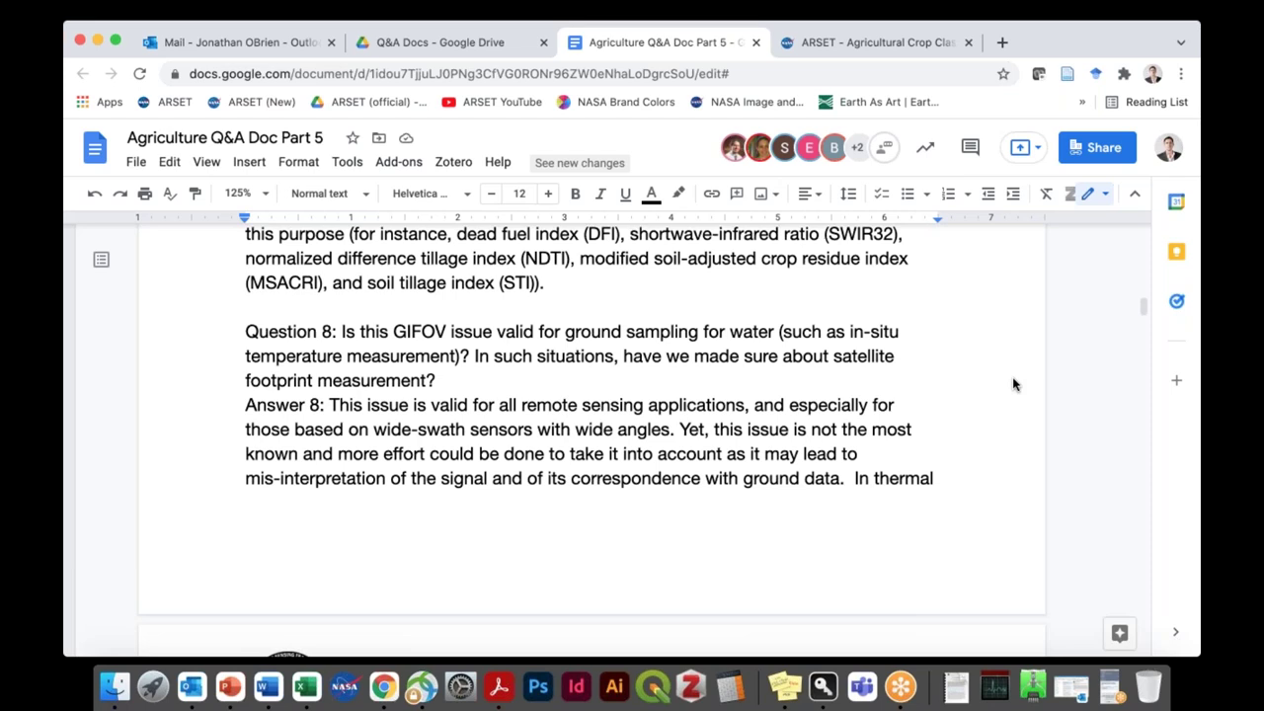
Step: Scroll past the page break to Answer 9 on drone or airplane LiDAR as ground truth
scroll(1012, 384, down, 1)
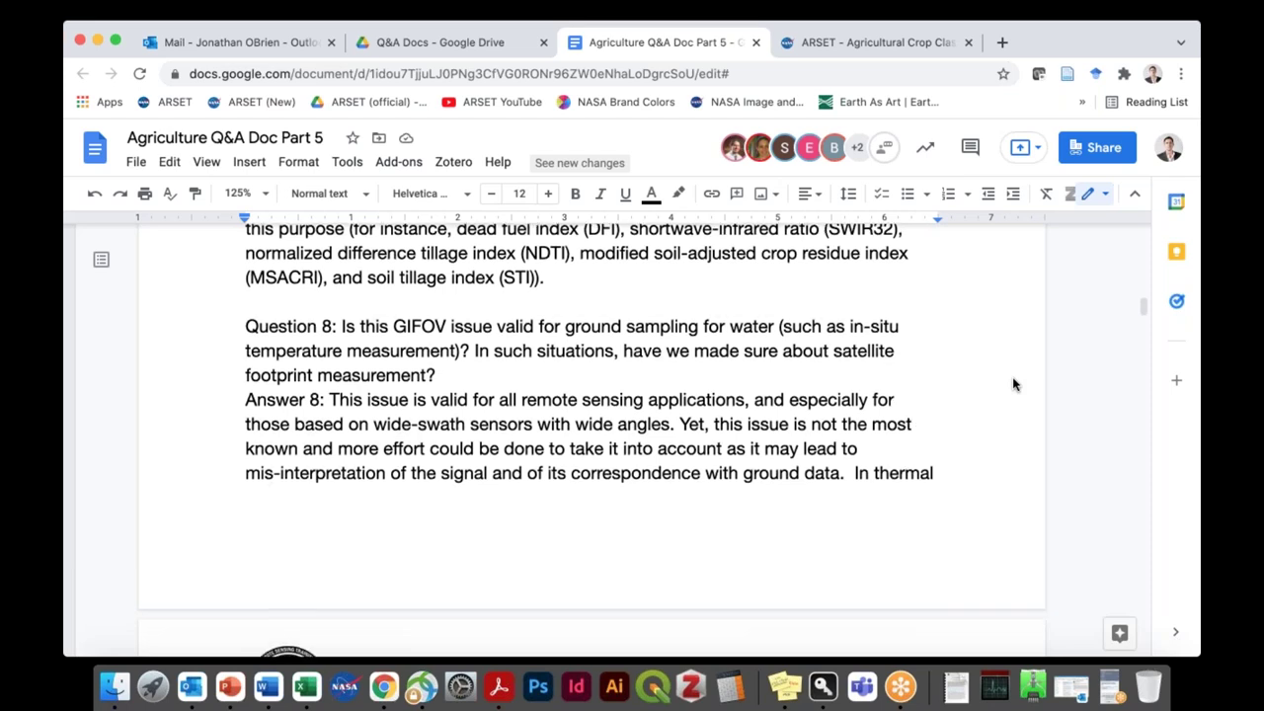
scroll(1012, 384, down, 5)
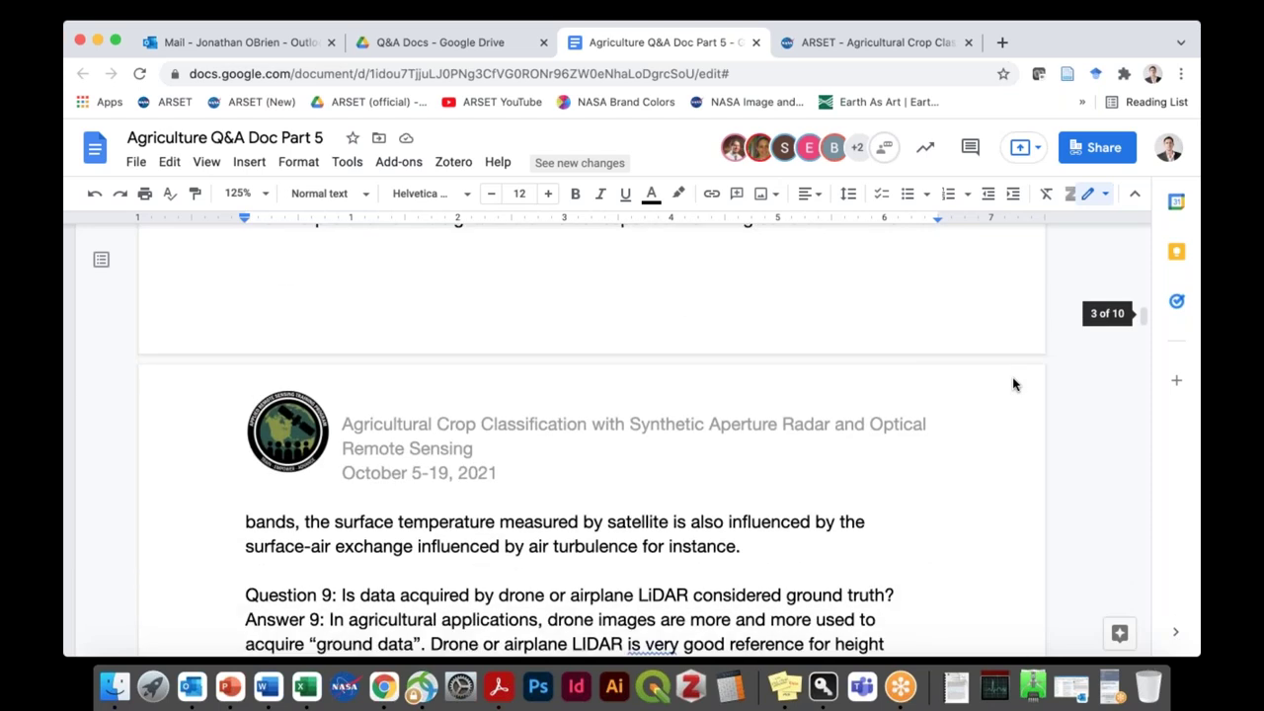
scroll(1012, 384, down, 1)
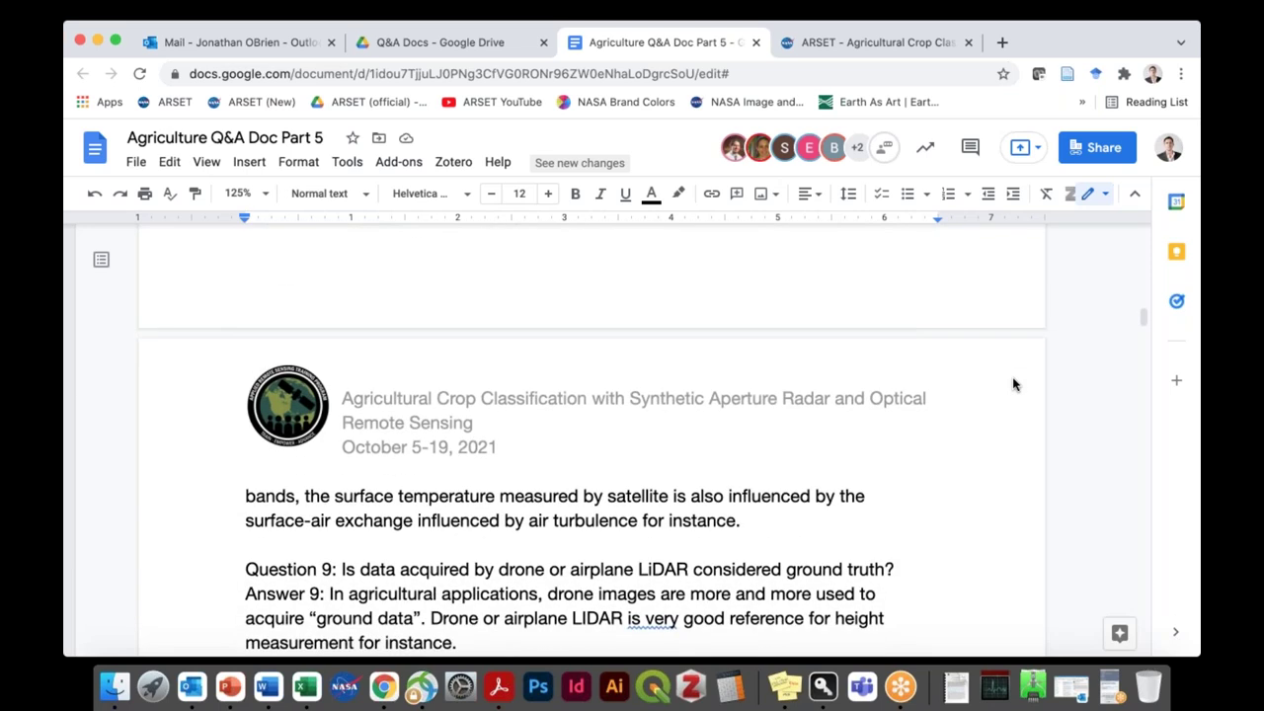
scroll(1012, 384, up, 2)
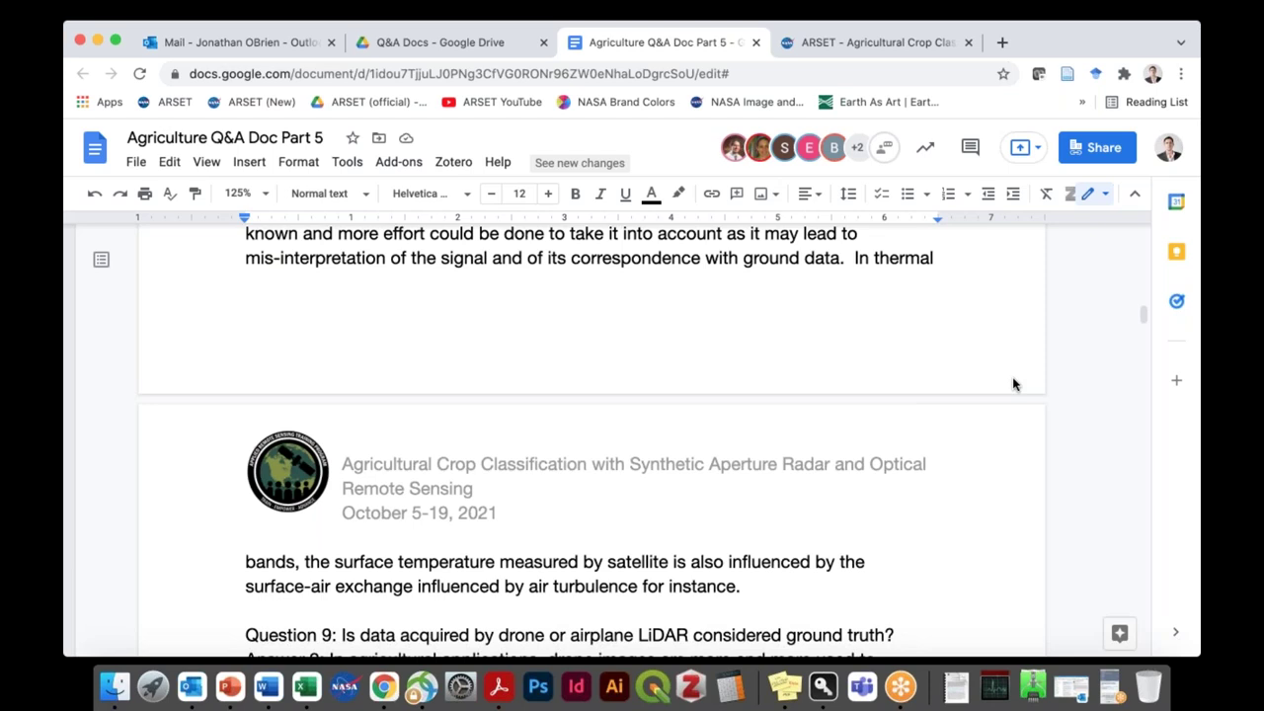
scroll(1012, 384, down, 5)
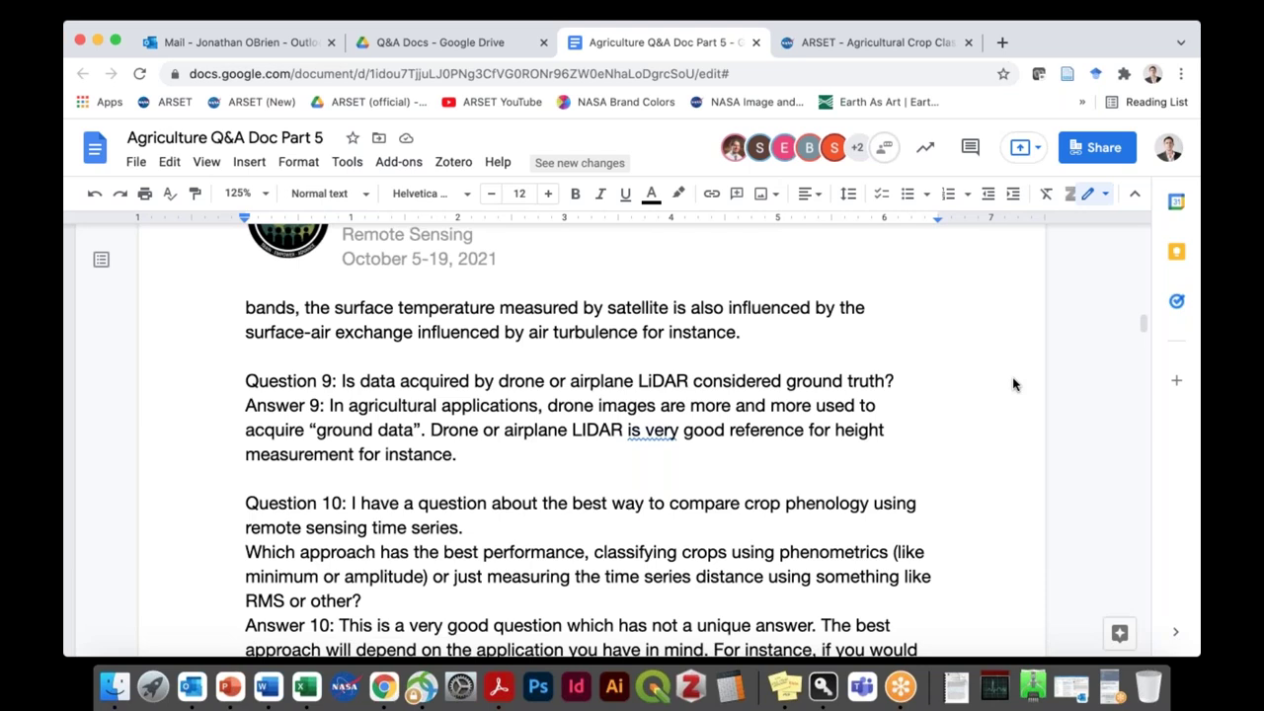
Step: Scroll through Answer 10 on crop phenology approaches to the start of Question 11 on NDVI profiles
scroll(1013, 384, down, 5)
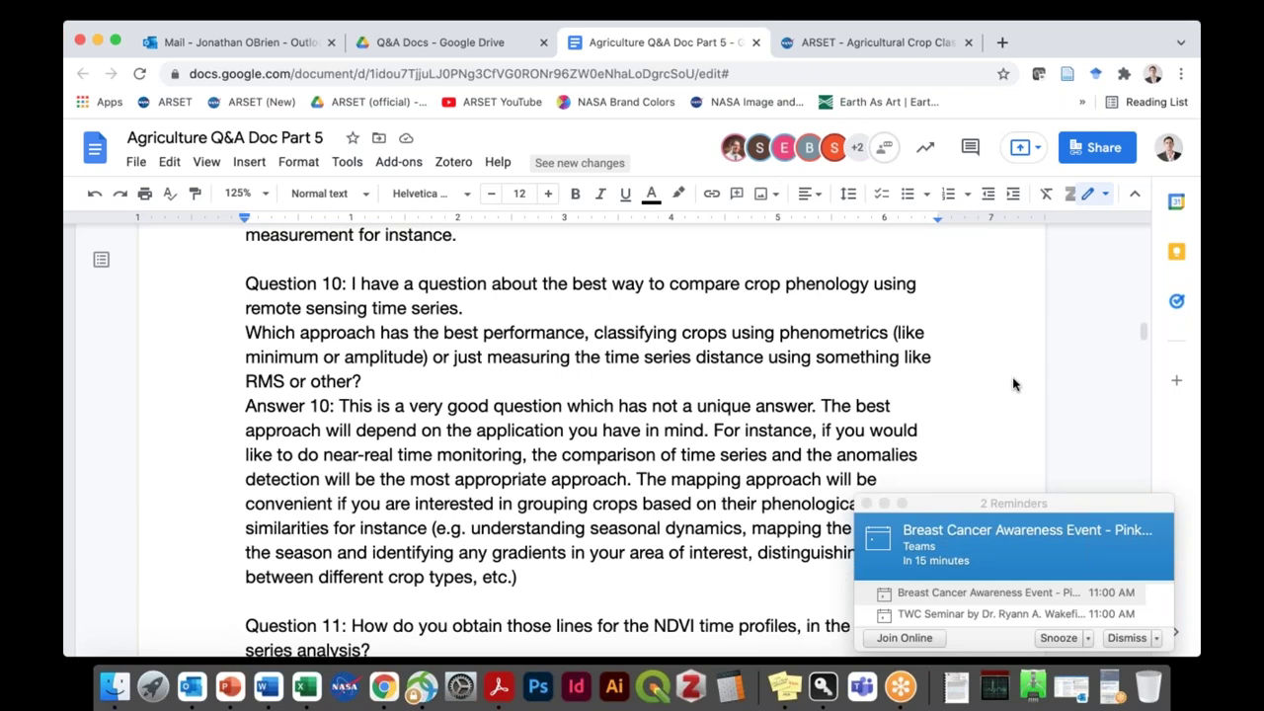
Step: Dismiss the awareness event and seminar reminders in the Outlook reminders window
click(1126, 638)
click(1126, 638)
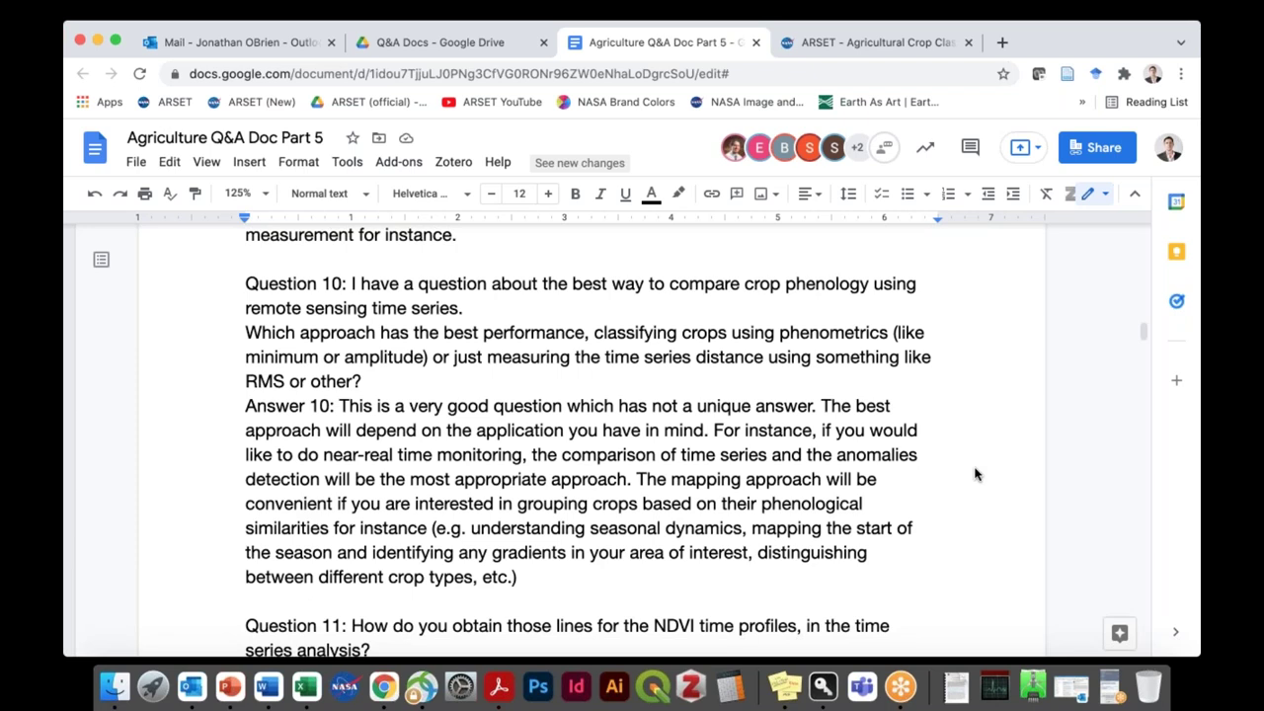
Step: Scroll through Answer 11 on NDVI smoothing and Answer 12 pointing to the SNAP forum, to Question 13
scroll(974, 475, down, 5)
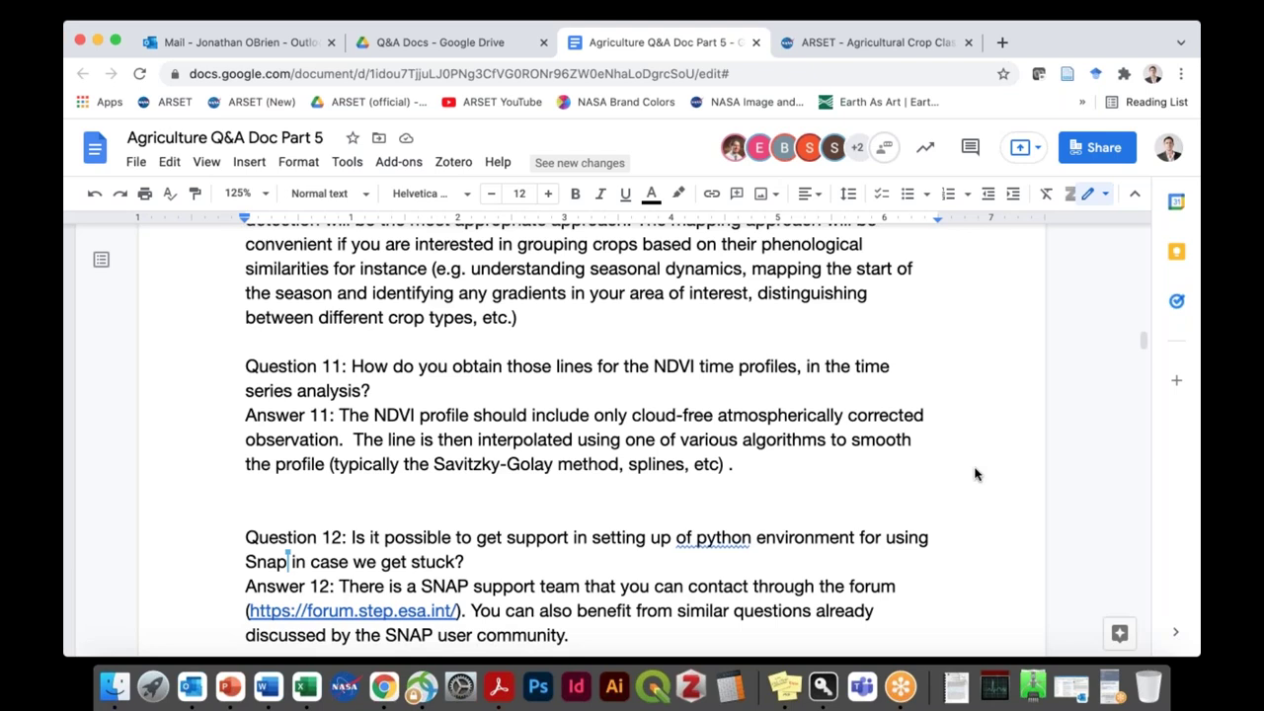
scroll(975, 473, down, 3)
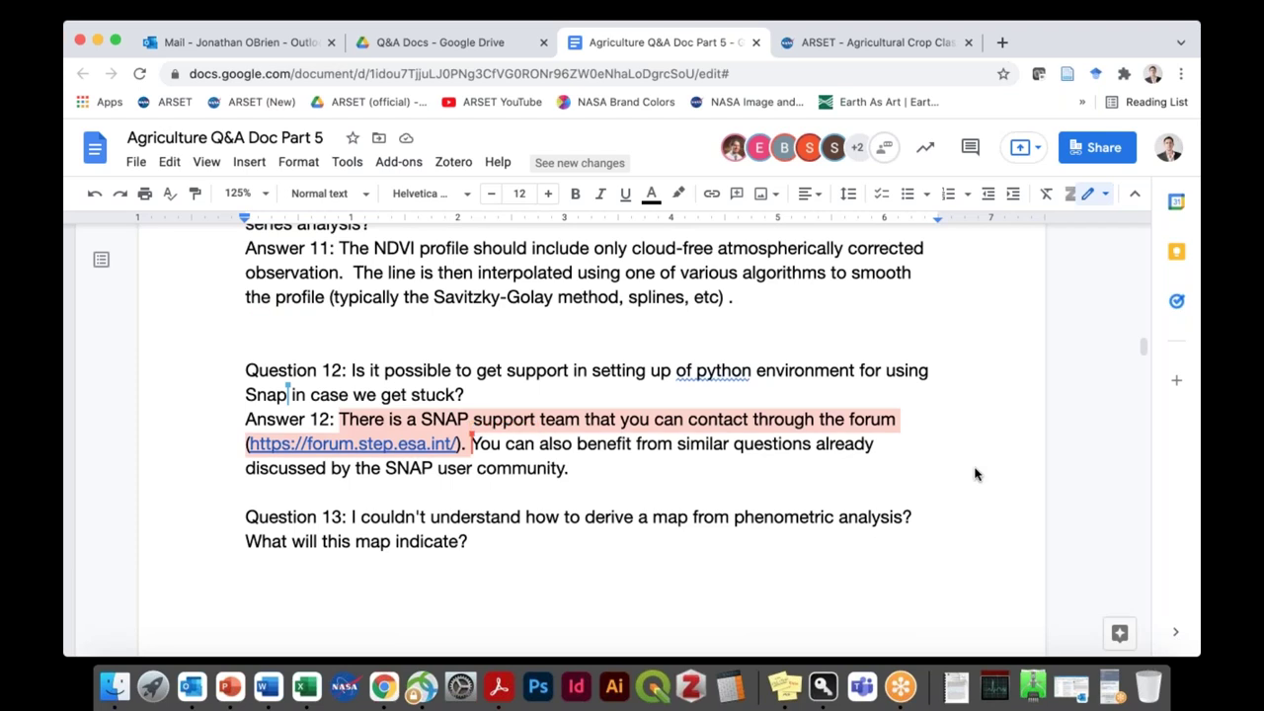
Step: Scroll to the next page to read Answer 13 on start-of-season phenometric maps
scroll(974, 474, down, 5)
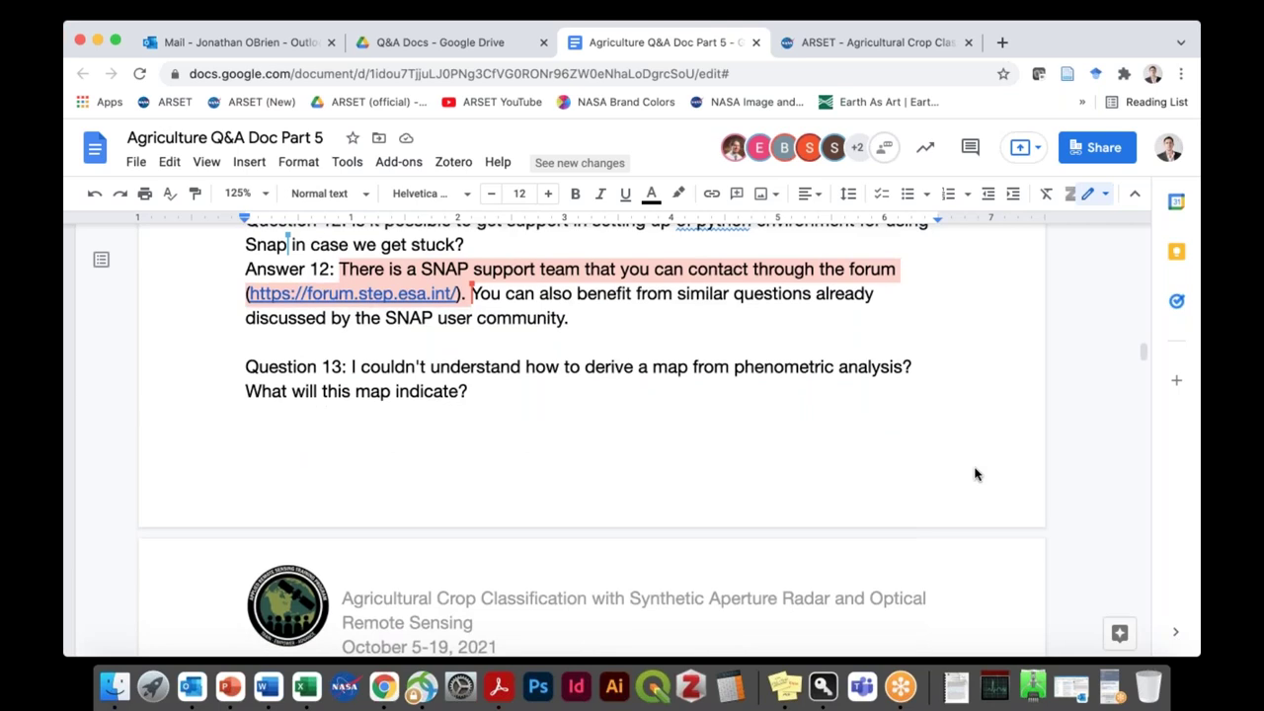
scroll(975, 474, up, 1)
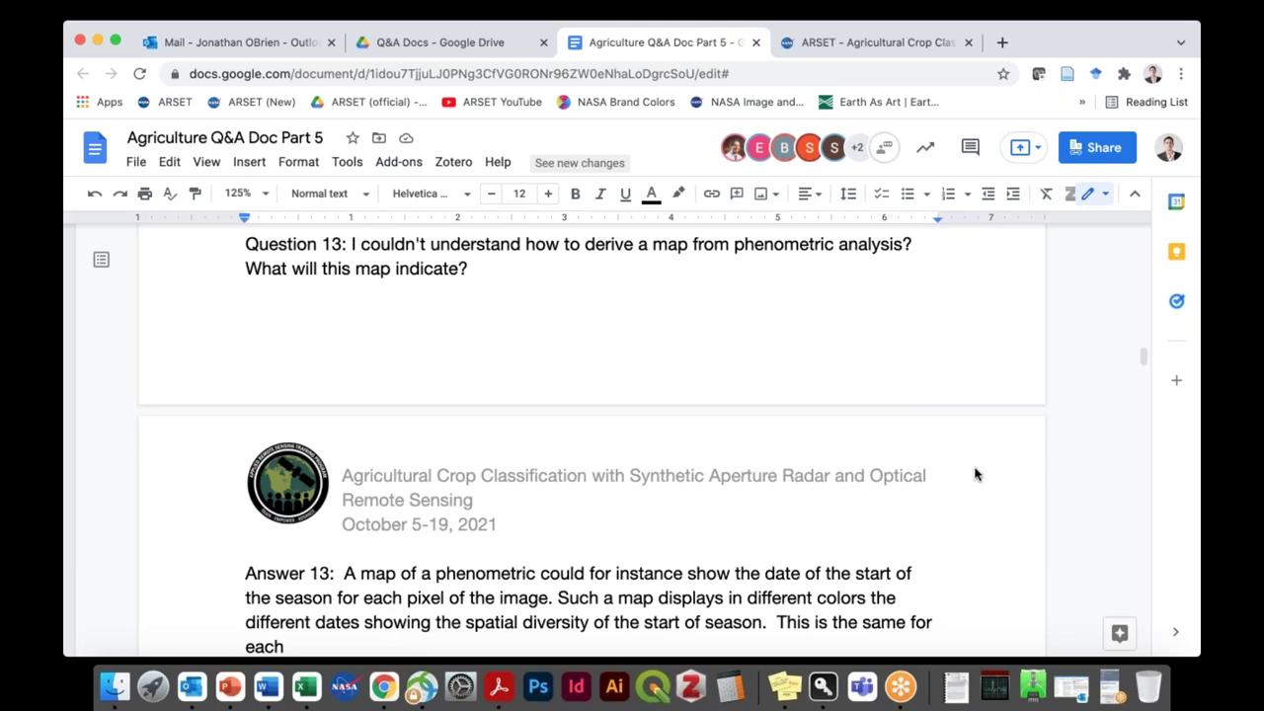
scroll(974, 475, down, 1)
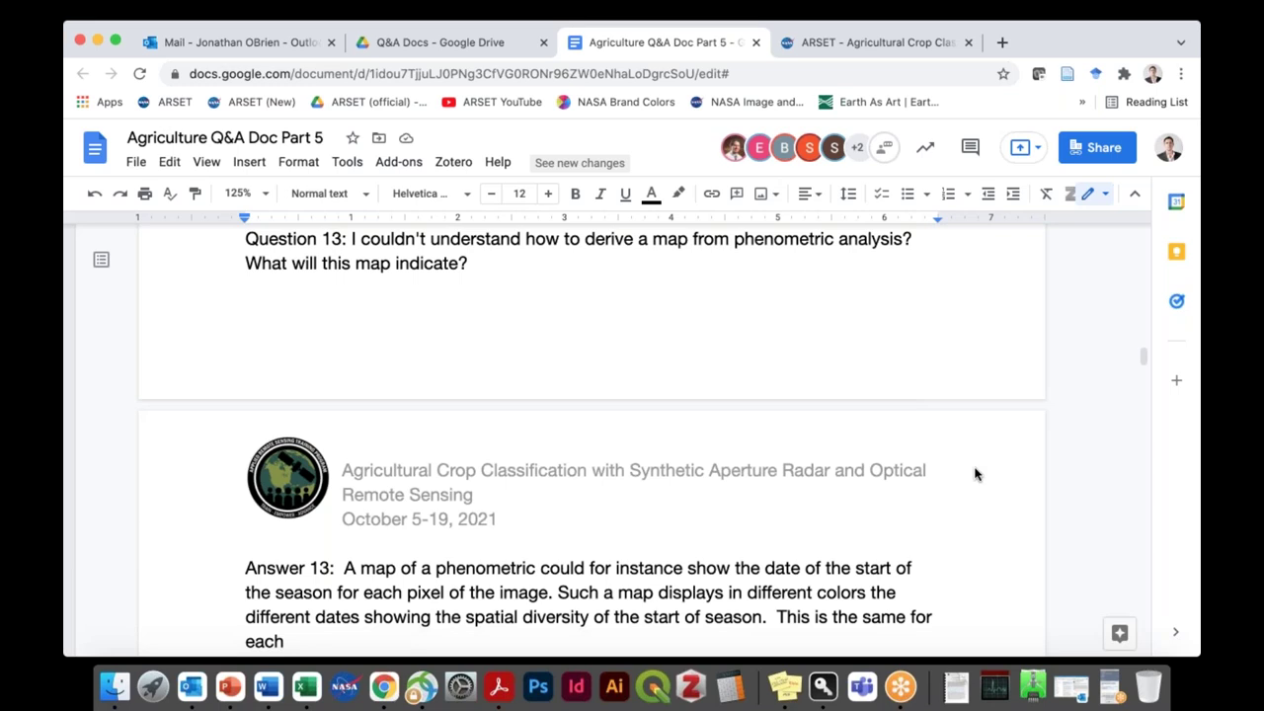
Step: Scroll to Question 14 on trees and its answer citing MODIS and Copernicus phenology products
scroll(974, 474, down, 3)
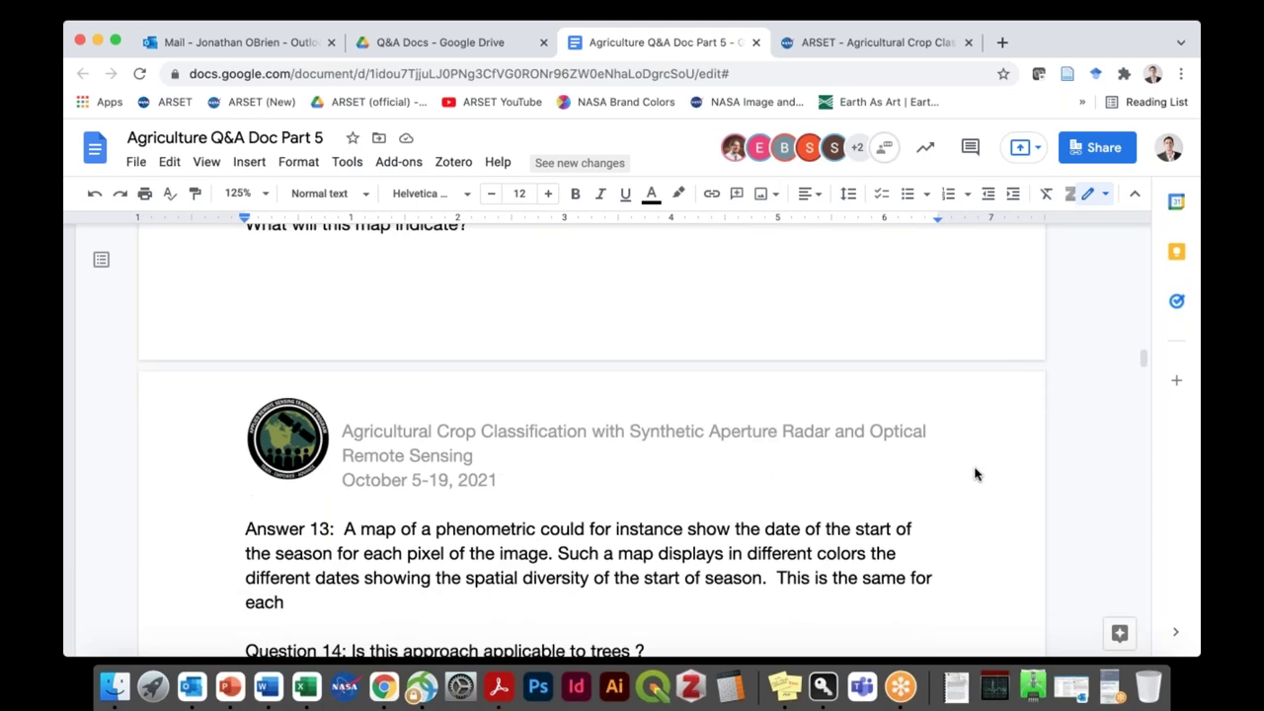
scroll(974, 474, up, 3)
scroll(974, 474, down, 1)
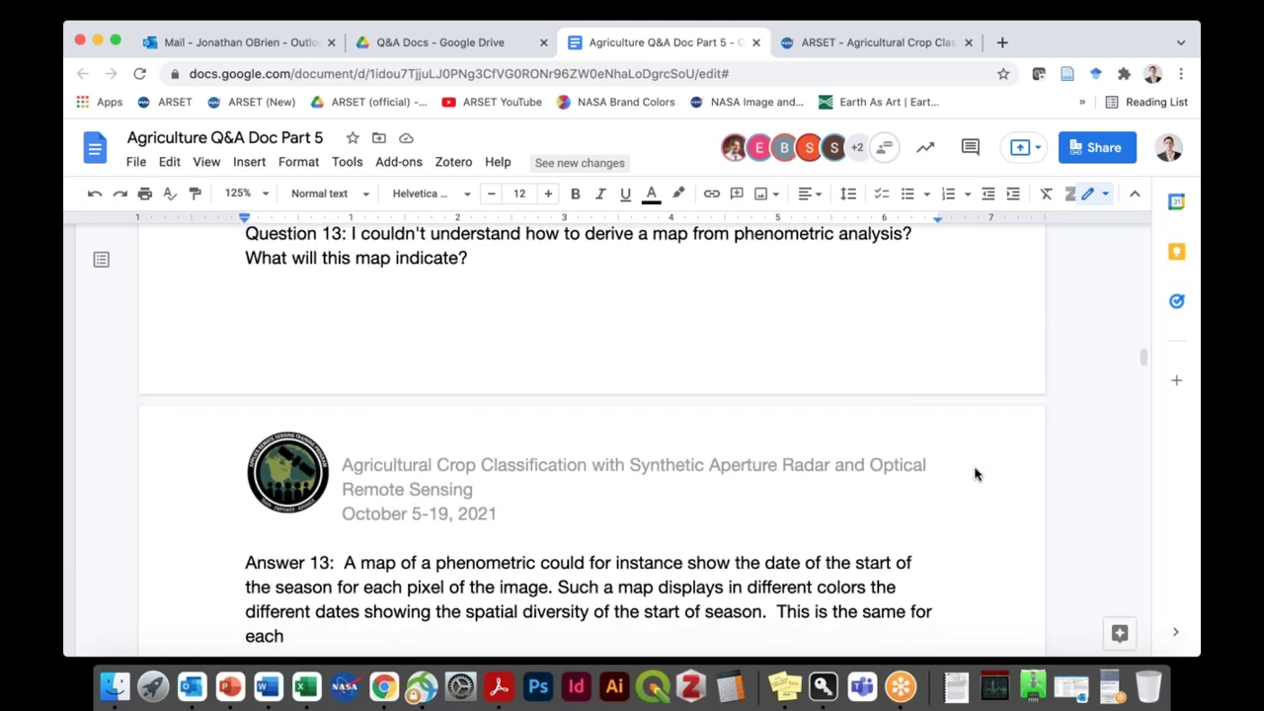
scroll(975, 474, down, 8)
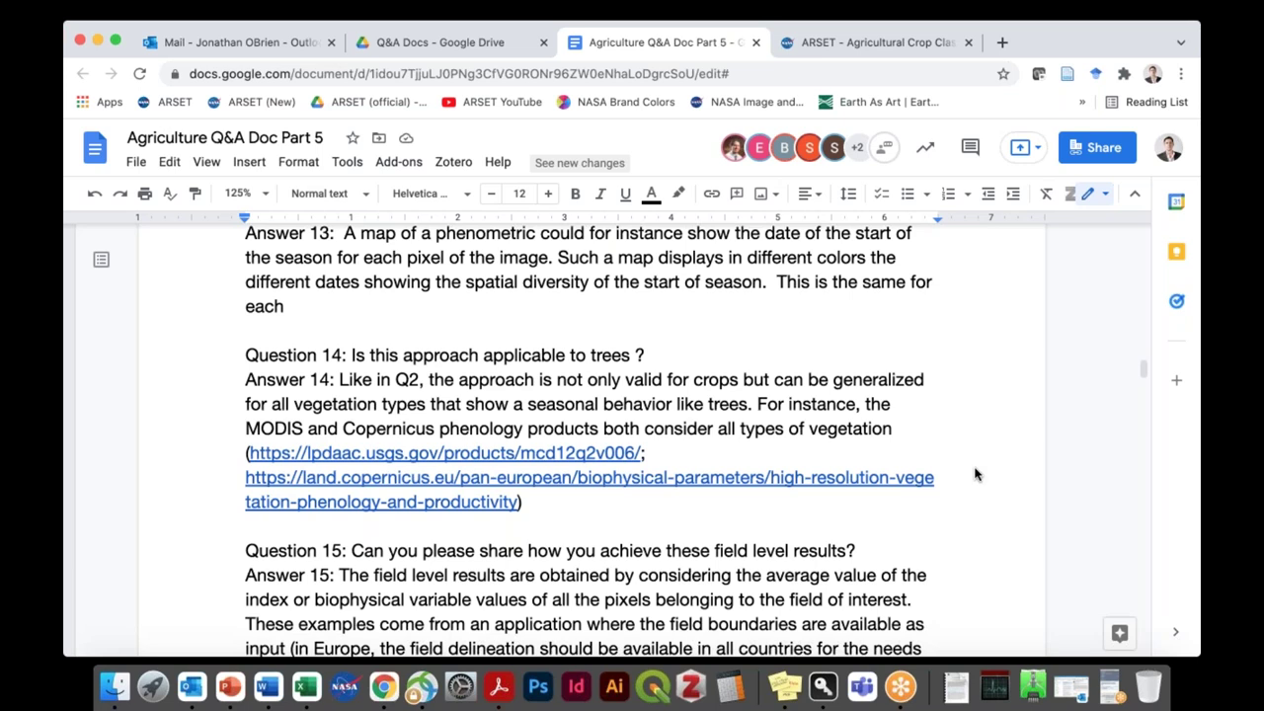
Step: Scroll to Questions 15 and 16, showing field-level averaging and the yellow mowing-detection triangles
scroll(974, 474, down, 5)
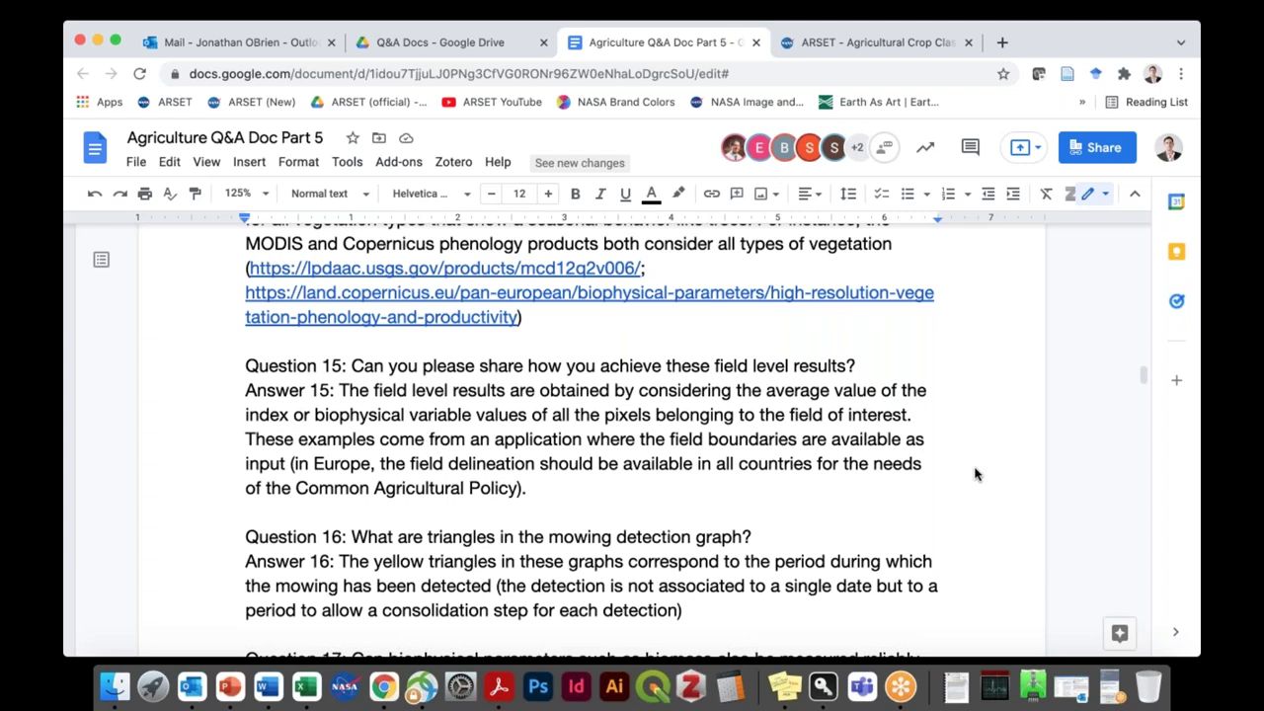
Step: Scroll until Question 17 on seagrass biomass and its ocean color community answer are fully visible
scroll(974, 474, down, 3)
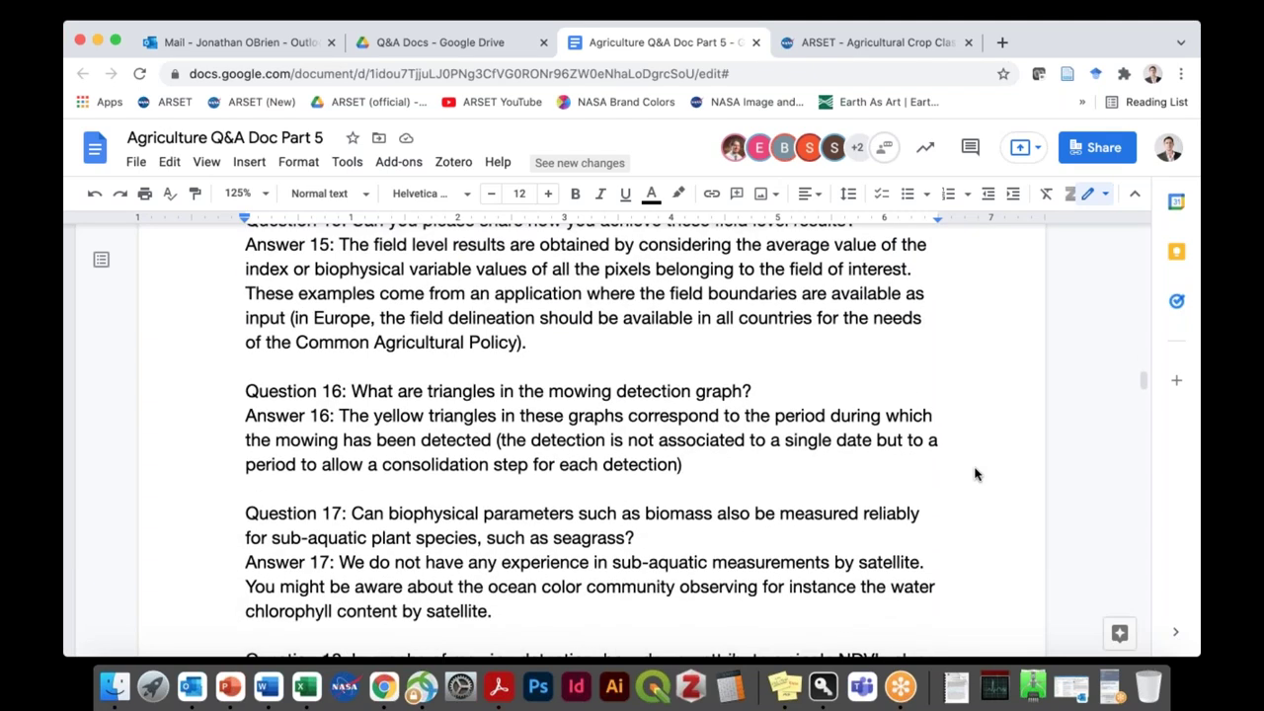
scroll(975, 474, up, 1)
scroll(974, 474, down, 1)
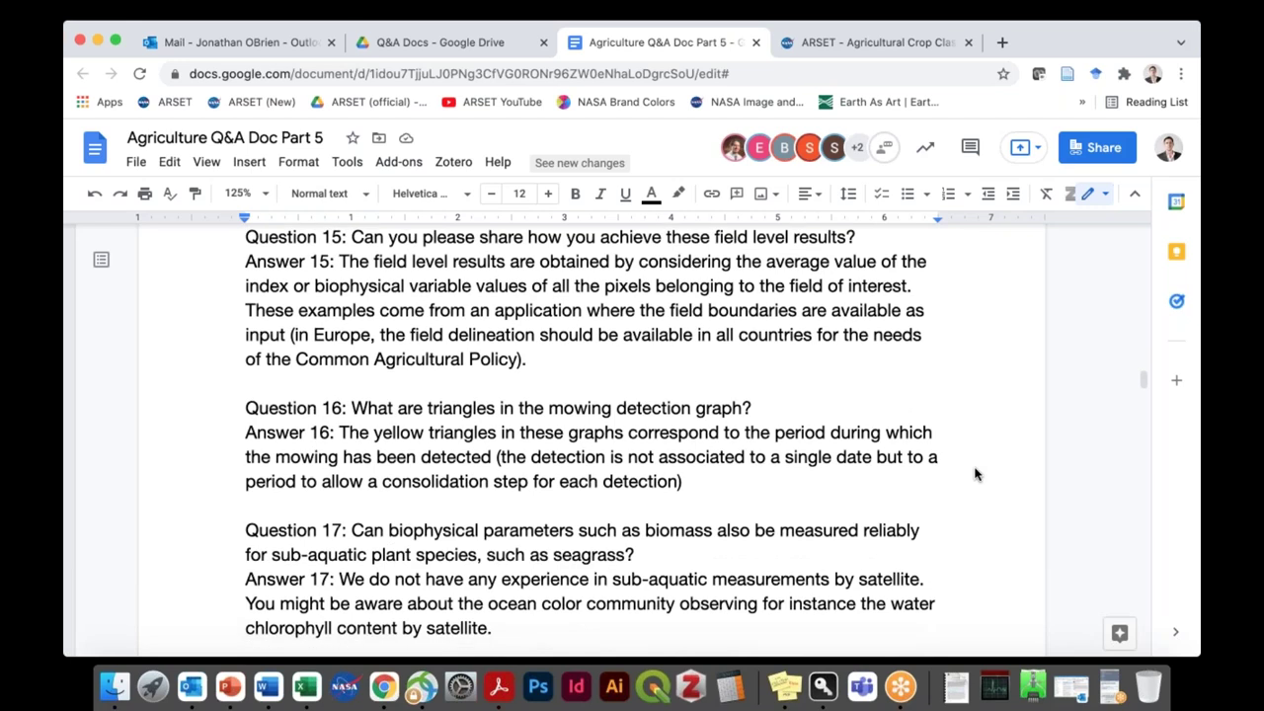
scroll(974, 474, up, 3)
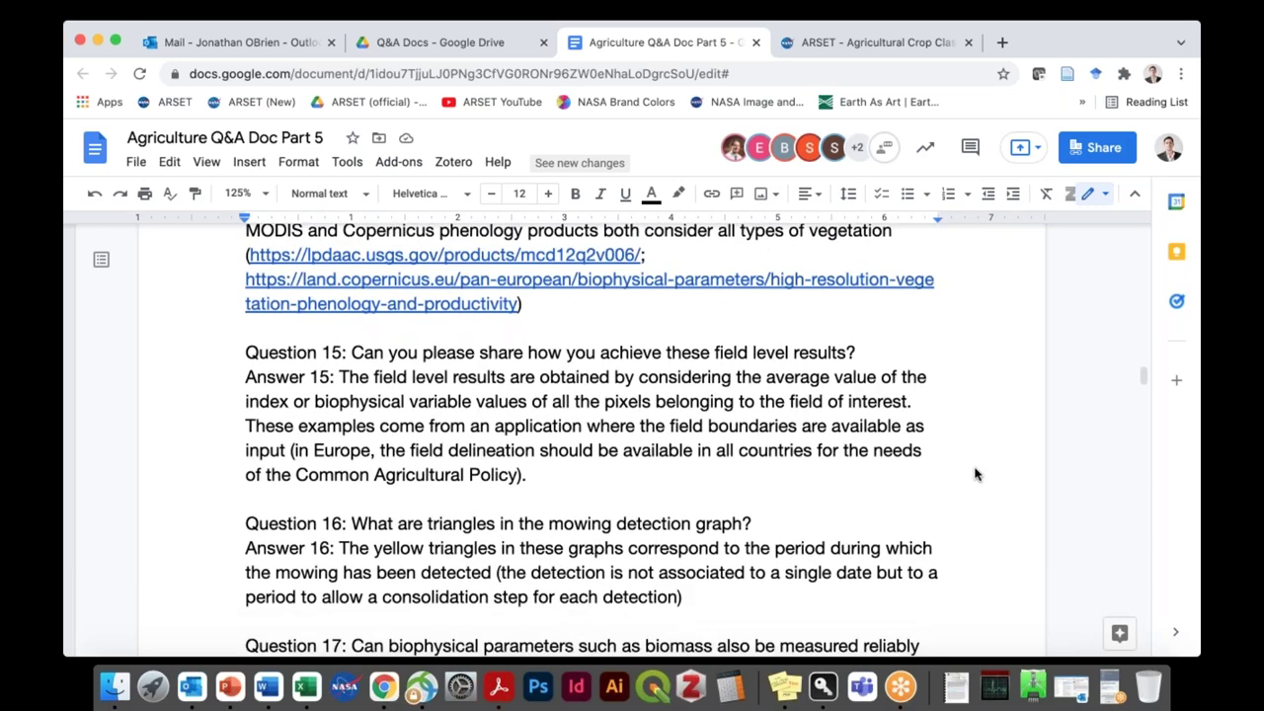
scroll(974, 474, up, 1)
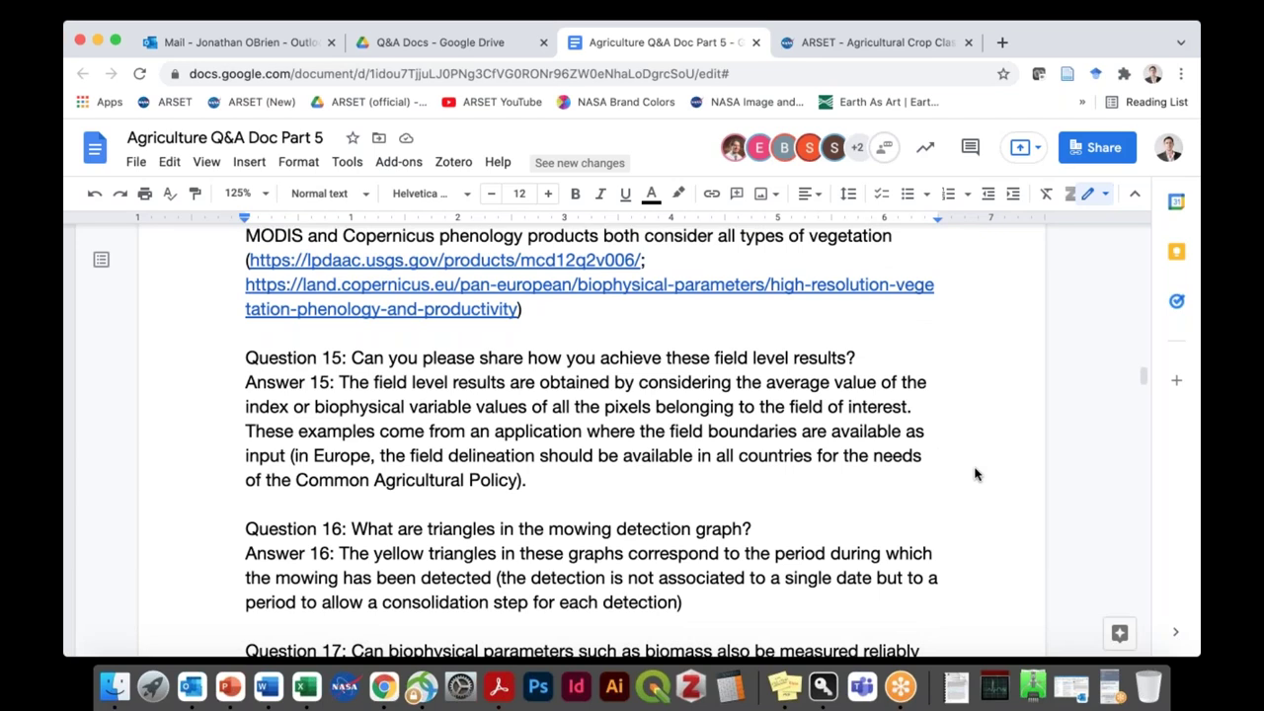
scroll(974, 474, down, 3)
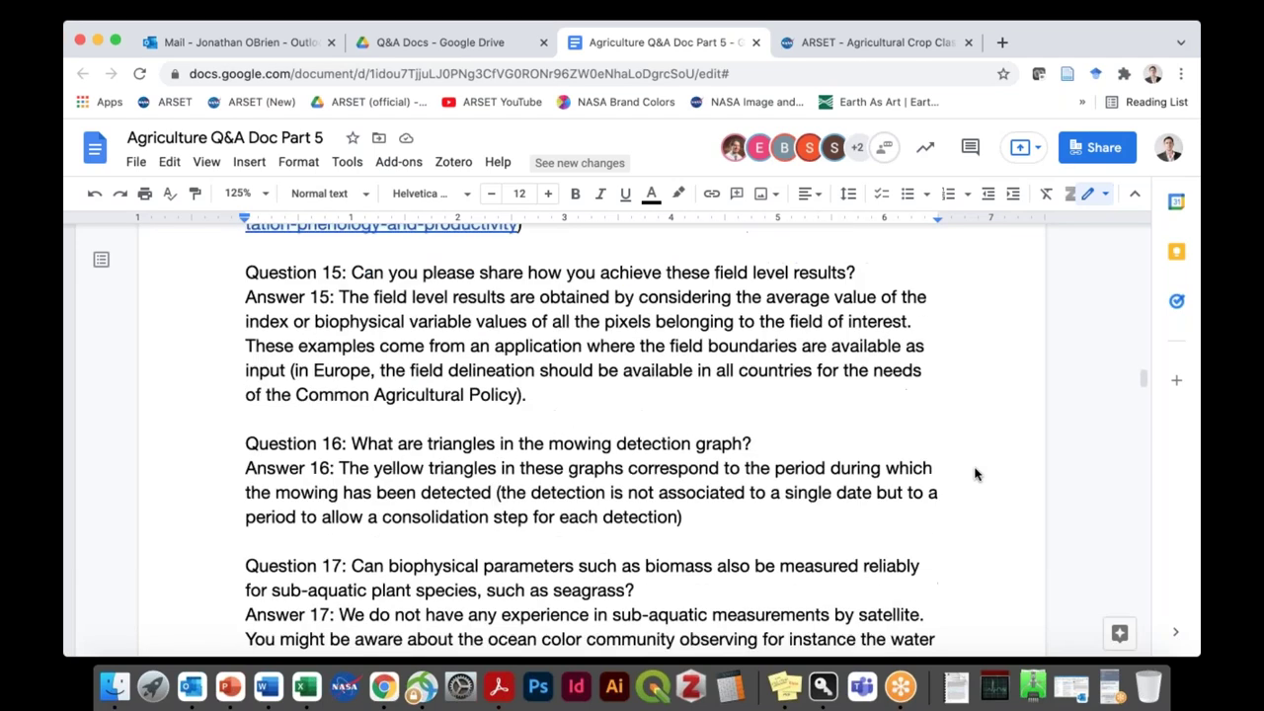
scroll(974, 473, down, 1)
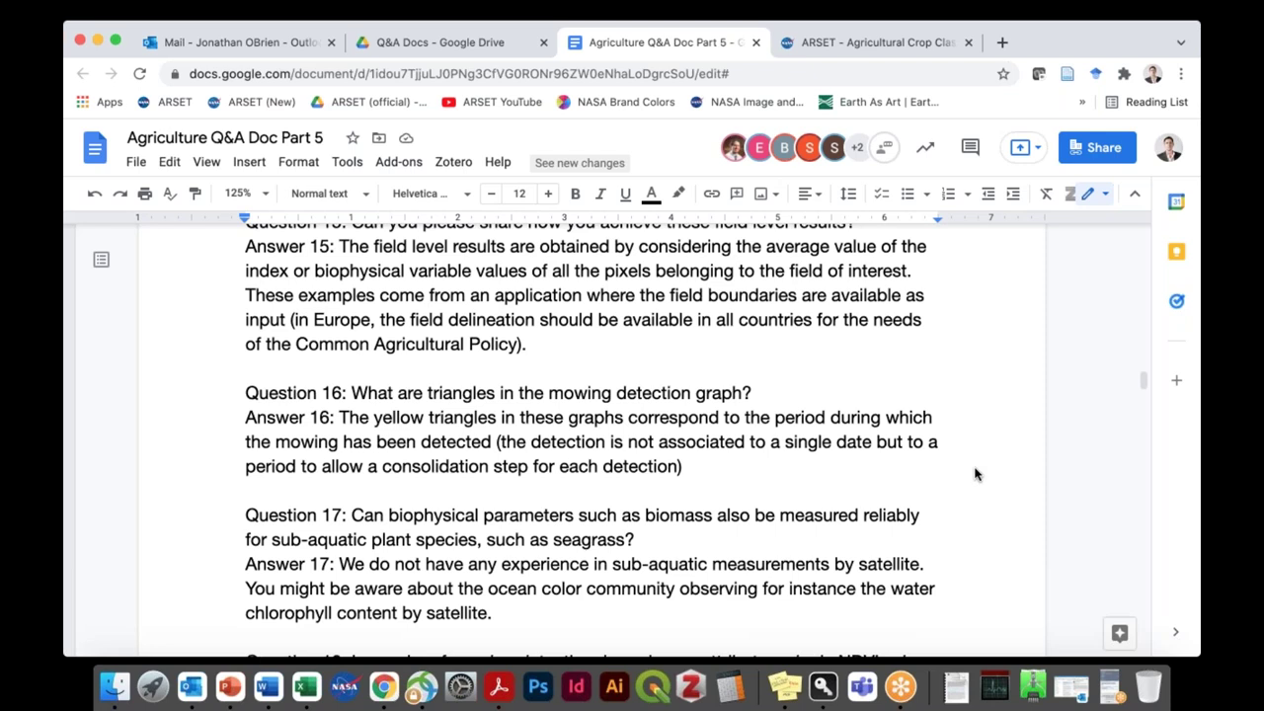
Step: Scroll to Question 18 and the start of its per-parcel NDVI averaging answer
scroll(975, 474, down, 3)
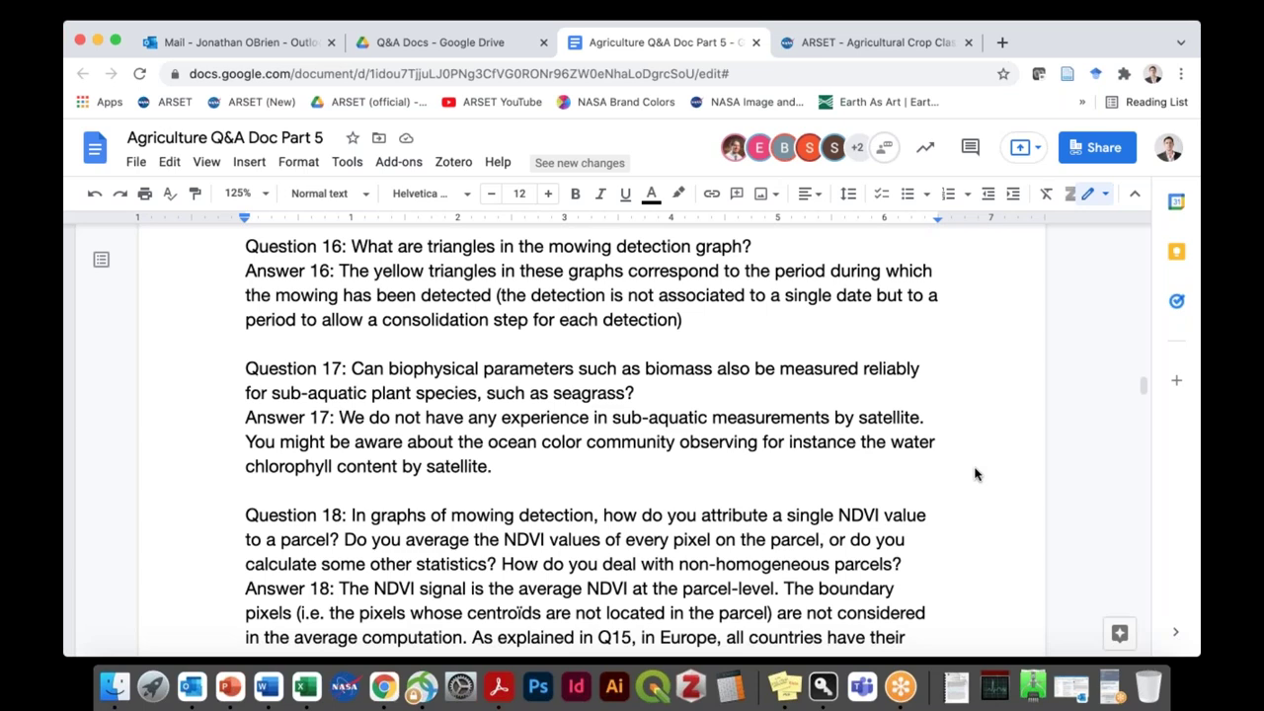
Step: Scroll past the page break to the October 5-19, 2021 crop classification page header
scroll(974, 473, down, 3)
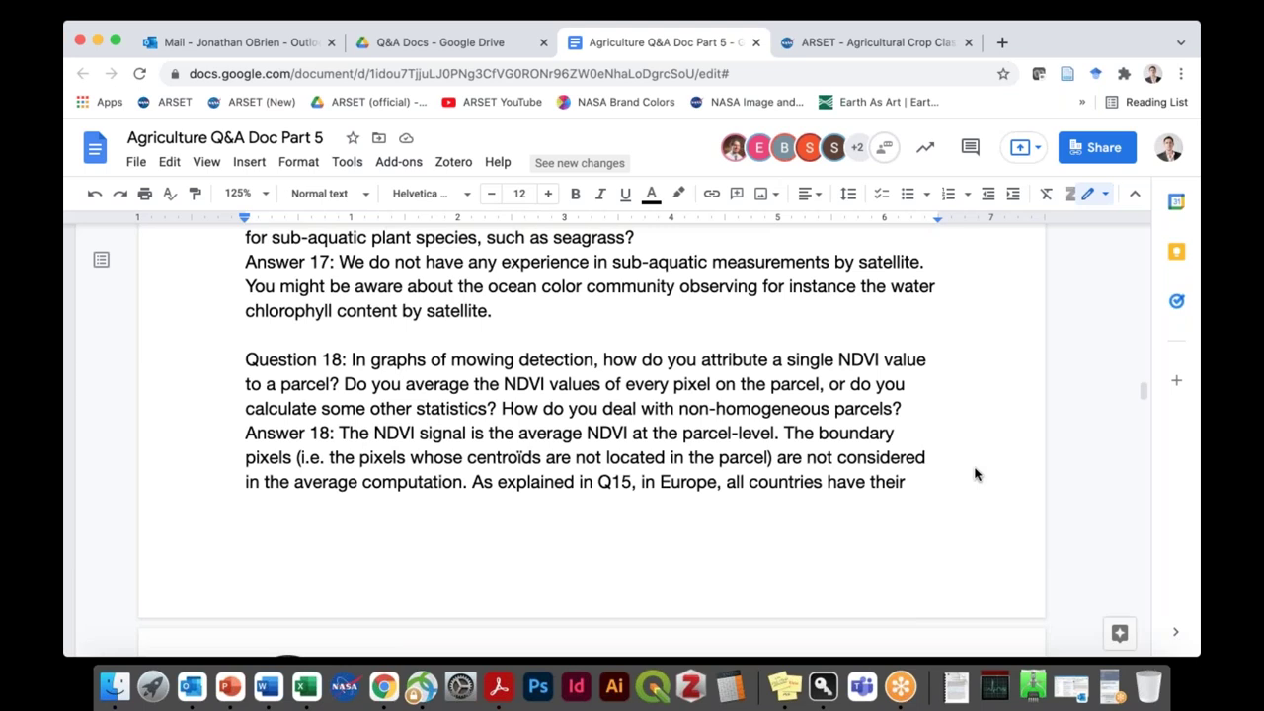
scroll(975, 475, down, 3)
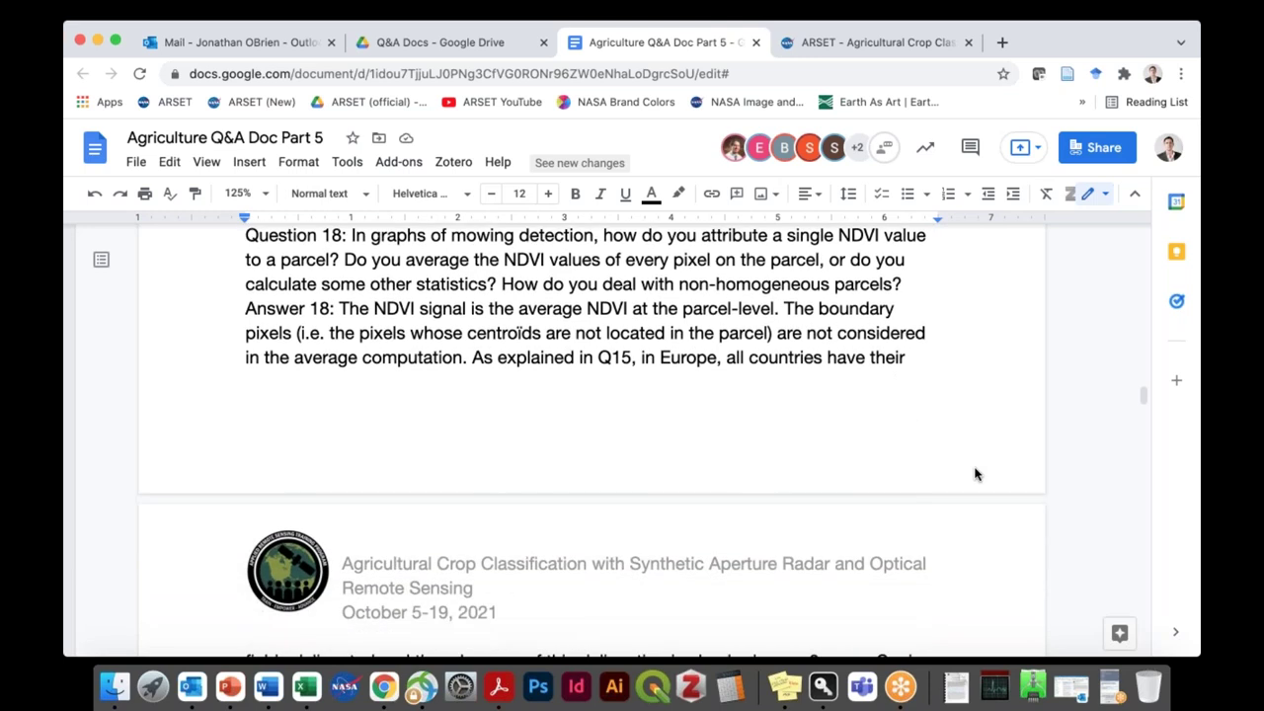
Step: Scroll below the header to Answer 18's conclusion on assessing parcel homogeneity a priori
scroll(974, 475, up, 1)
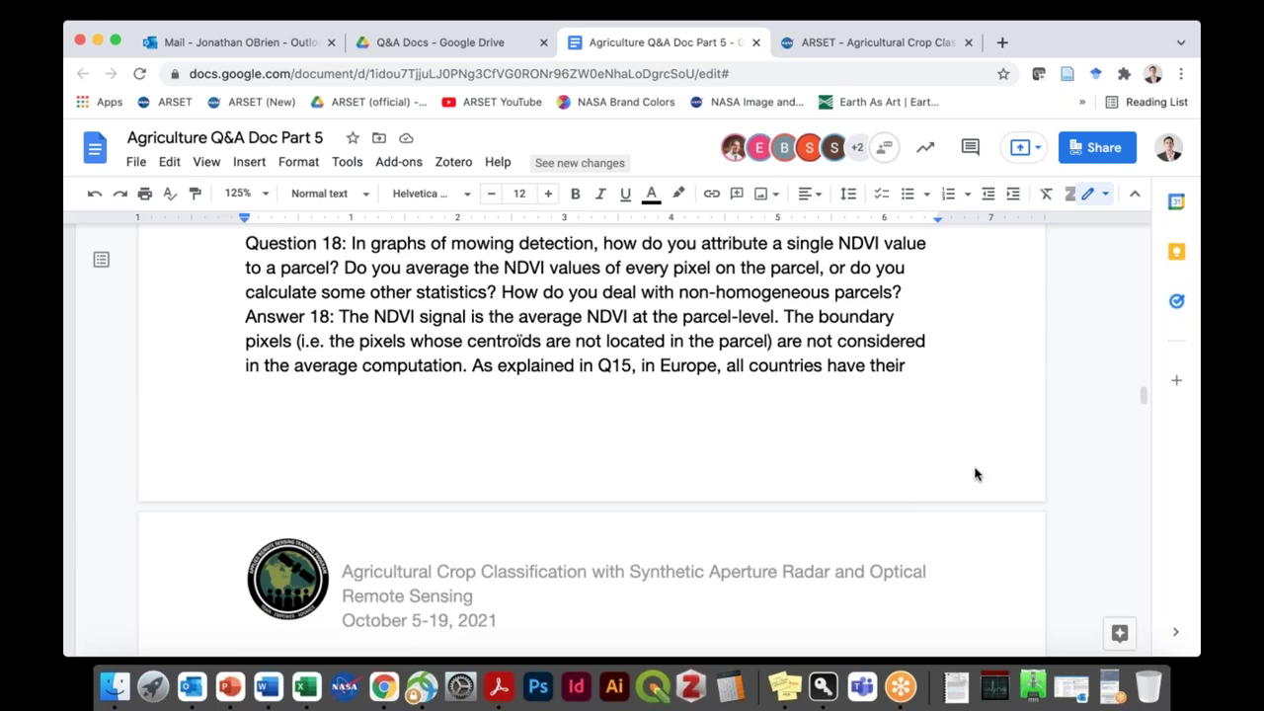
scroll(975, 474, down, 3)
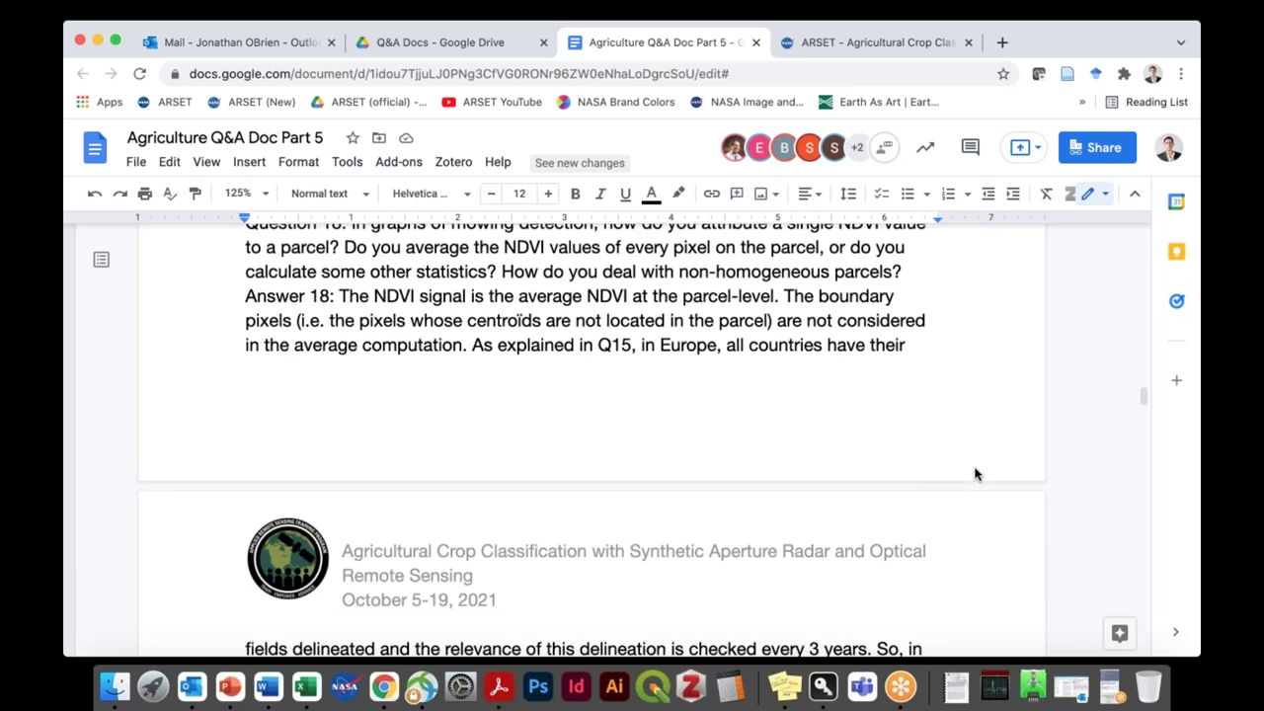
scroll(975, 474, down, 1)
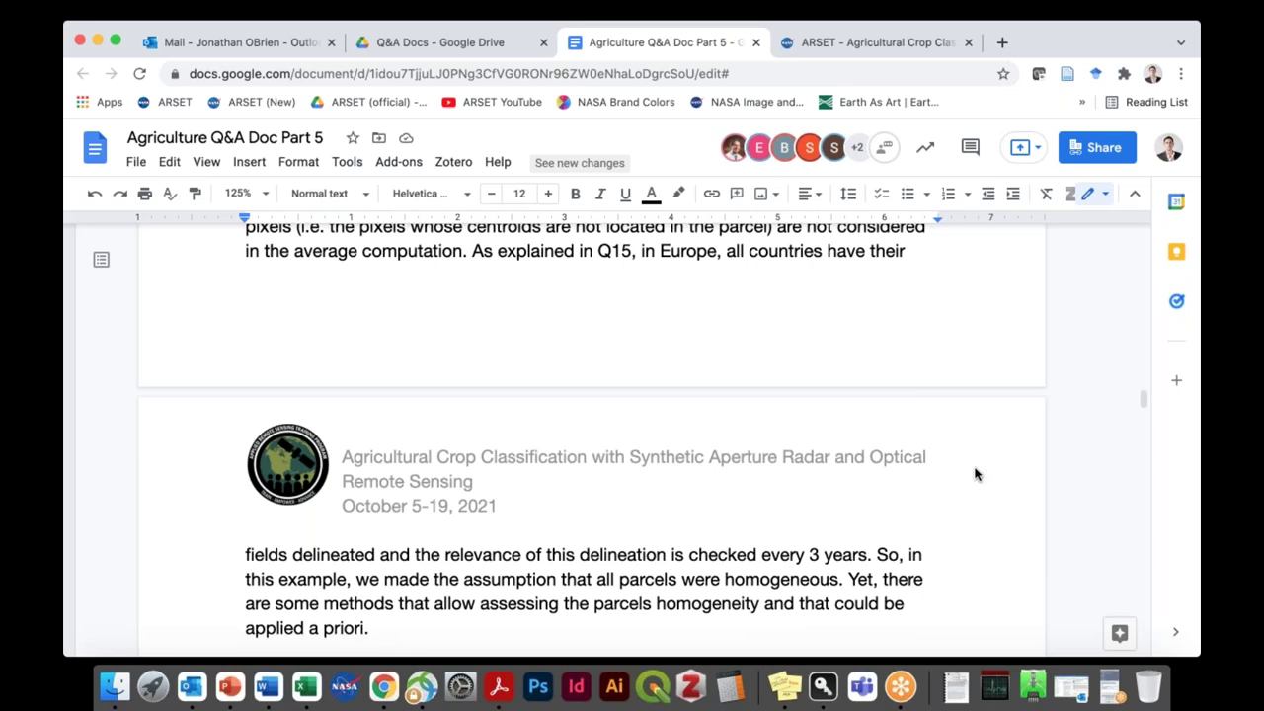
Step: Scroll to Question 19 and its answer on InSAR coherence from Sentinel-1 6-day image pairs
scroll(974, 474, down, 6)
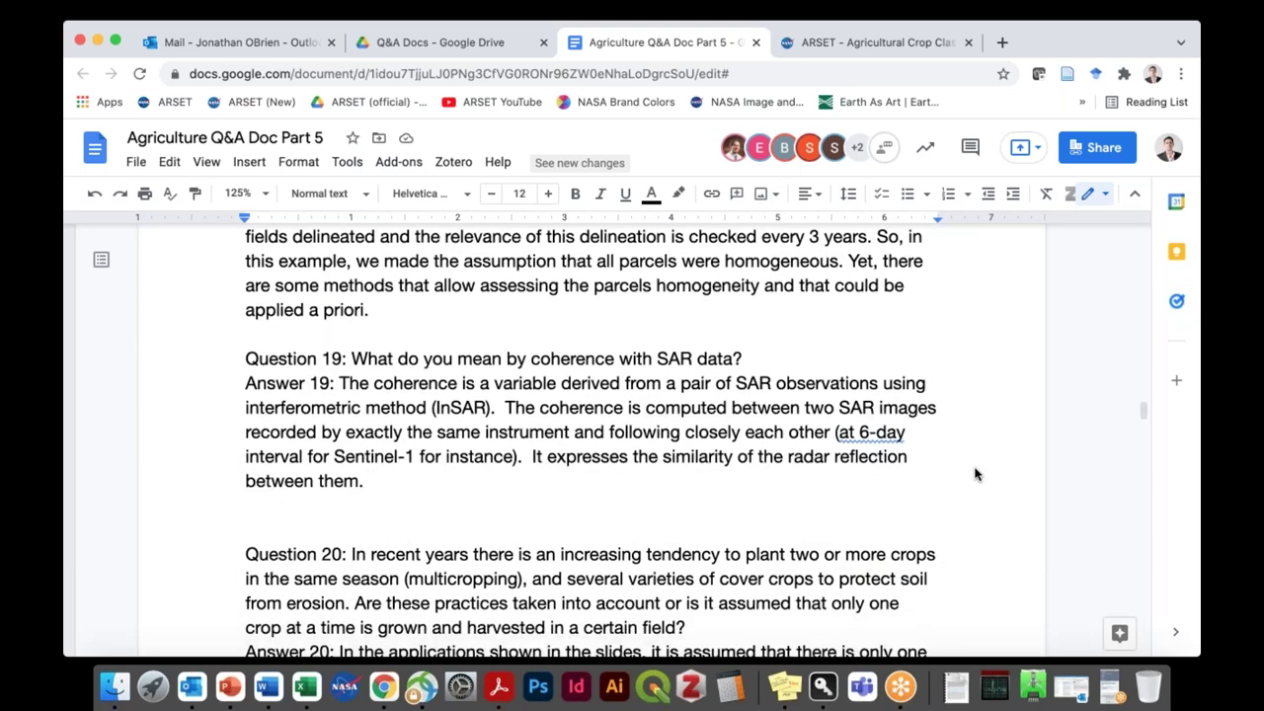
scroll(975, 474, up, 1)
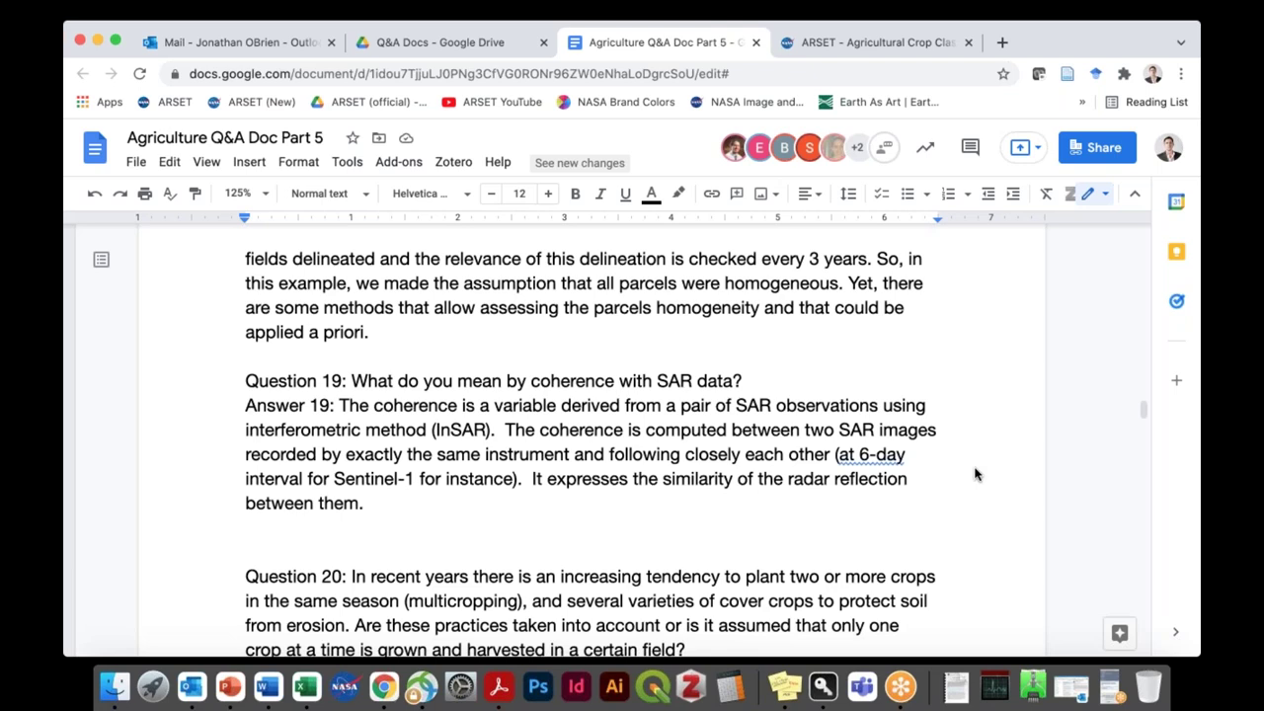
Step: Scroll to Answer 20 on one crop per field and Answer 21 on NDVI harvest detection
scroll(974, 475, down, 5)
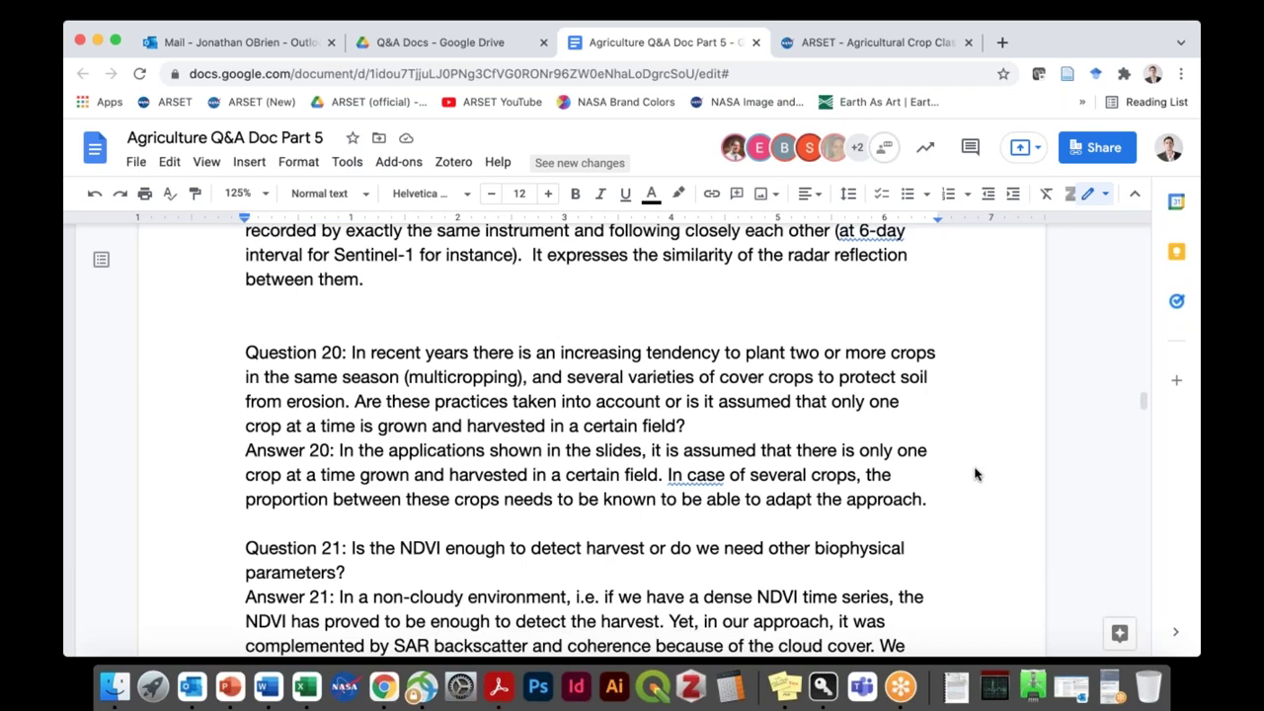
Step: Scroll to show all of Answer 21 on SAR backscatter and coherence, plus Question 22
scroll(974, 468, down, 5)
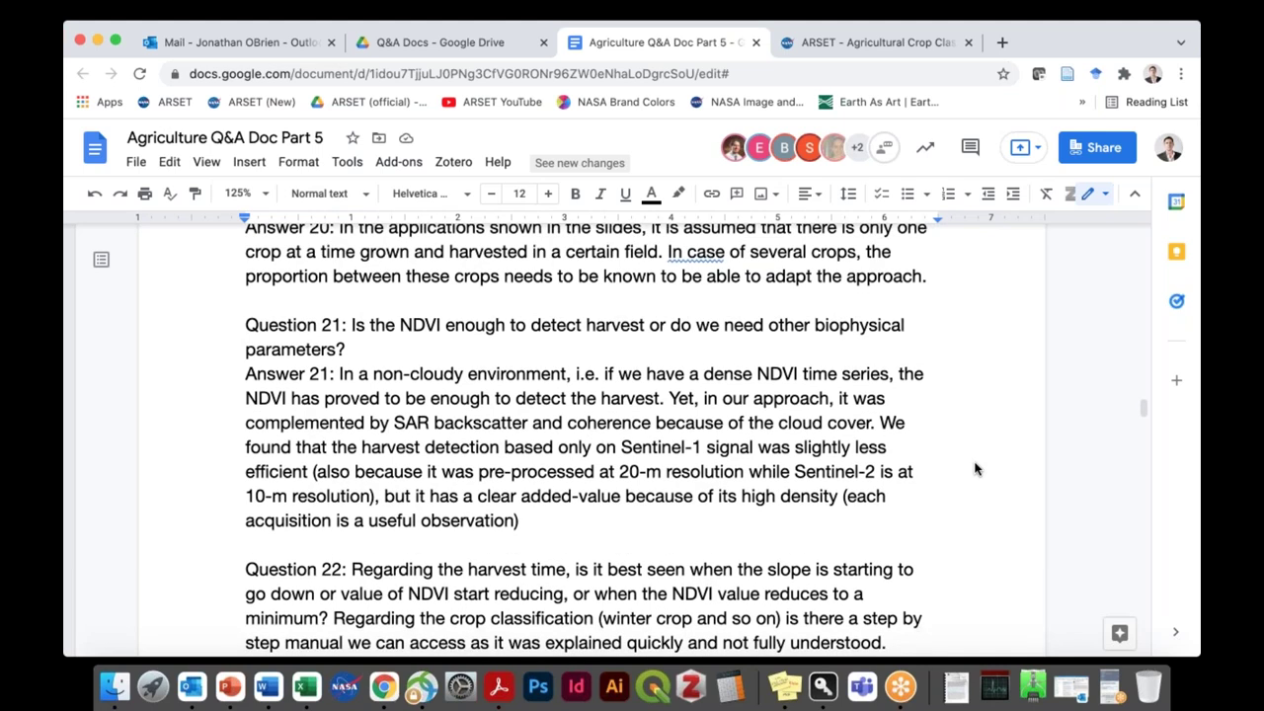
scroll(974, 468, up, 4)
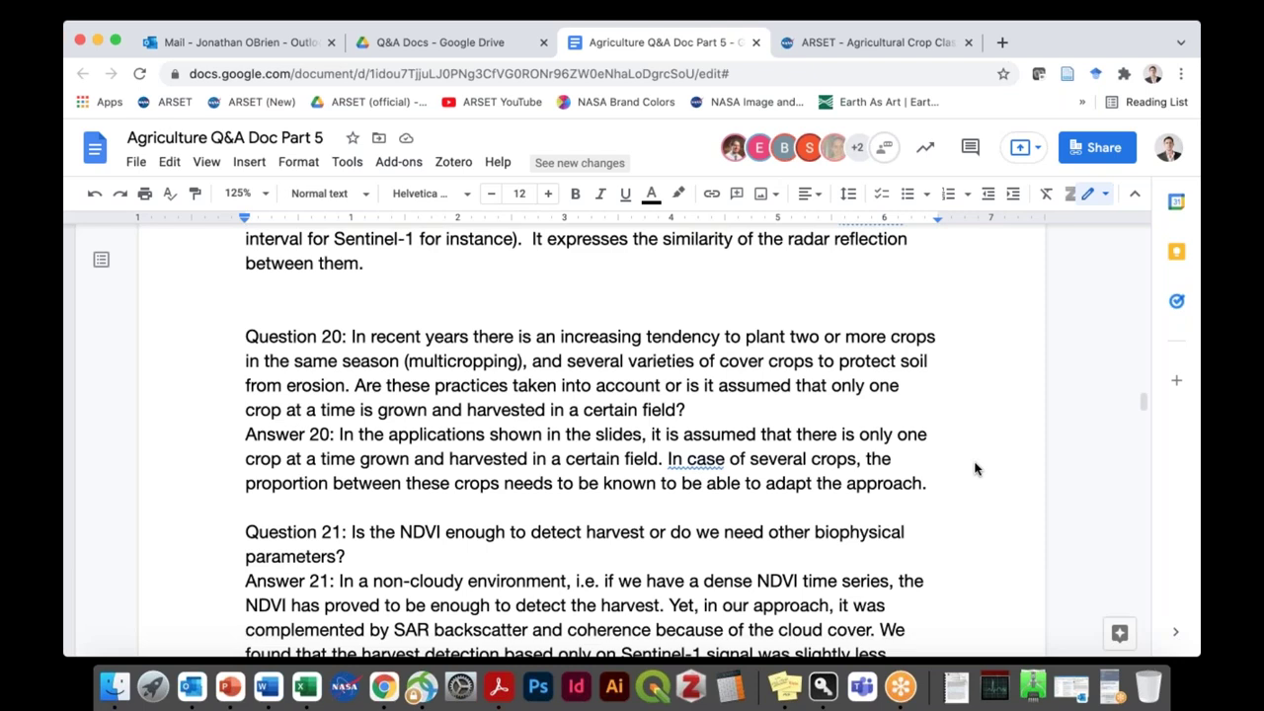
scroll(975, 468, down, 5)
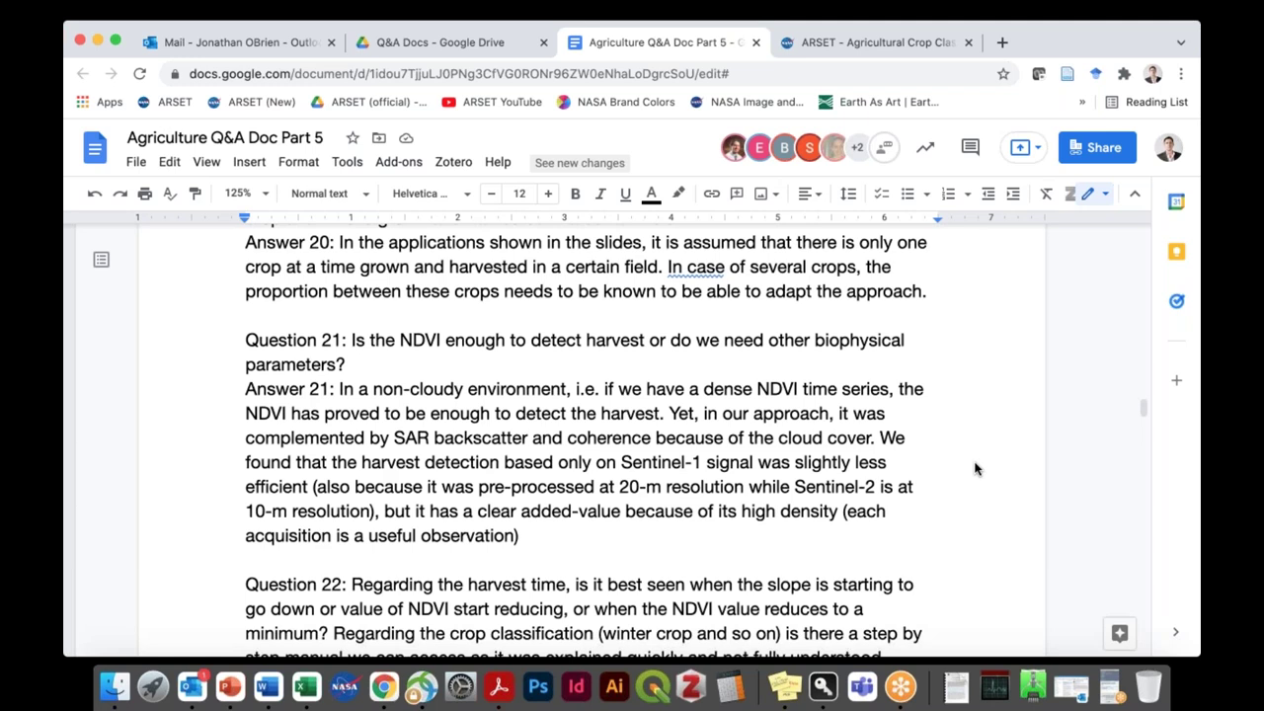
Step: Scroll to Answer 22 on NDVI decline before harvest and the page break below it
scroll(974, 468, down, 5)
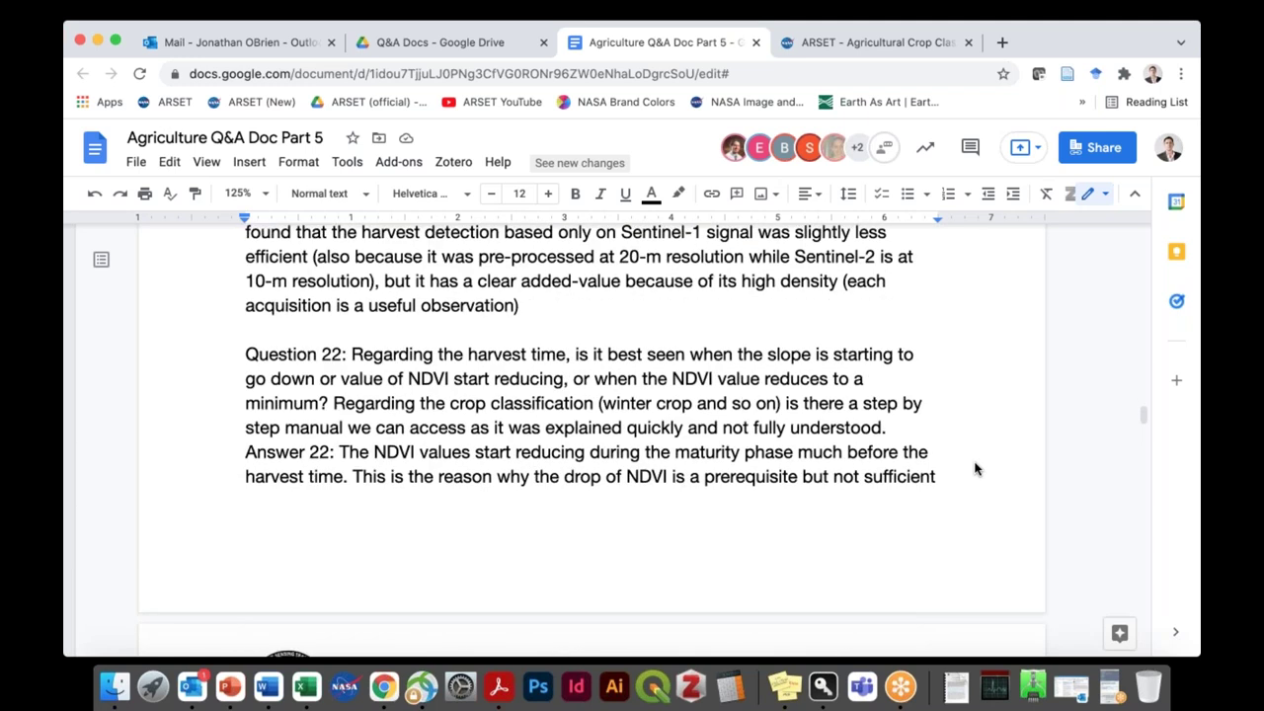
scroll(974, 468, down, 3)
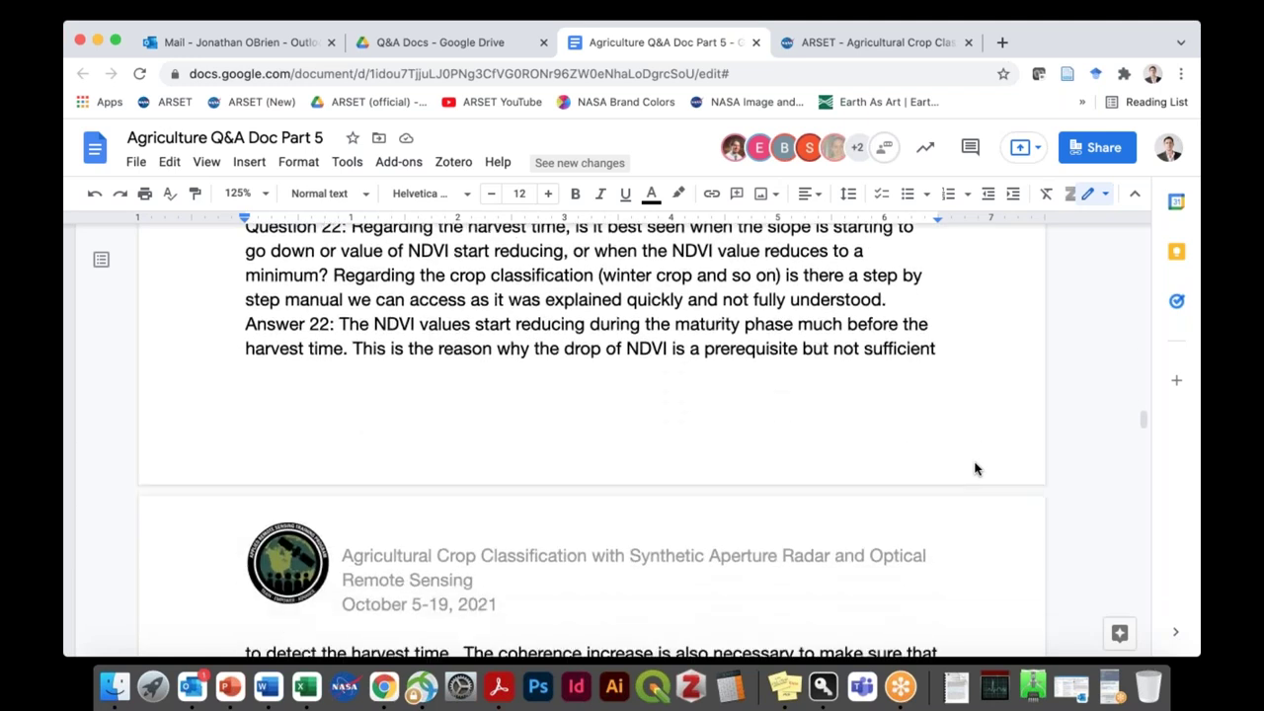
scroll(974, 468, up, 1)
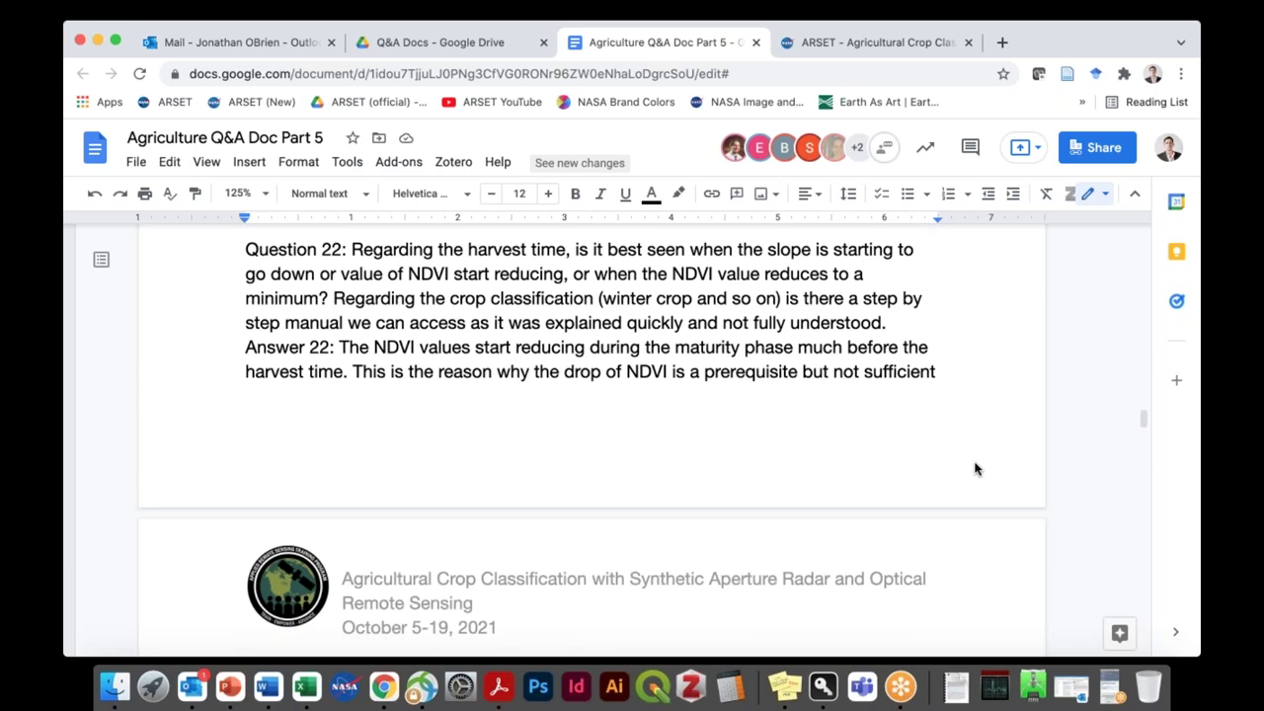
Step: Scroll to Question 23 on crop yield estimation resolution and read Answer 23
scroll(975, 468, down, 2)
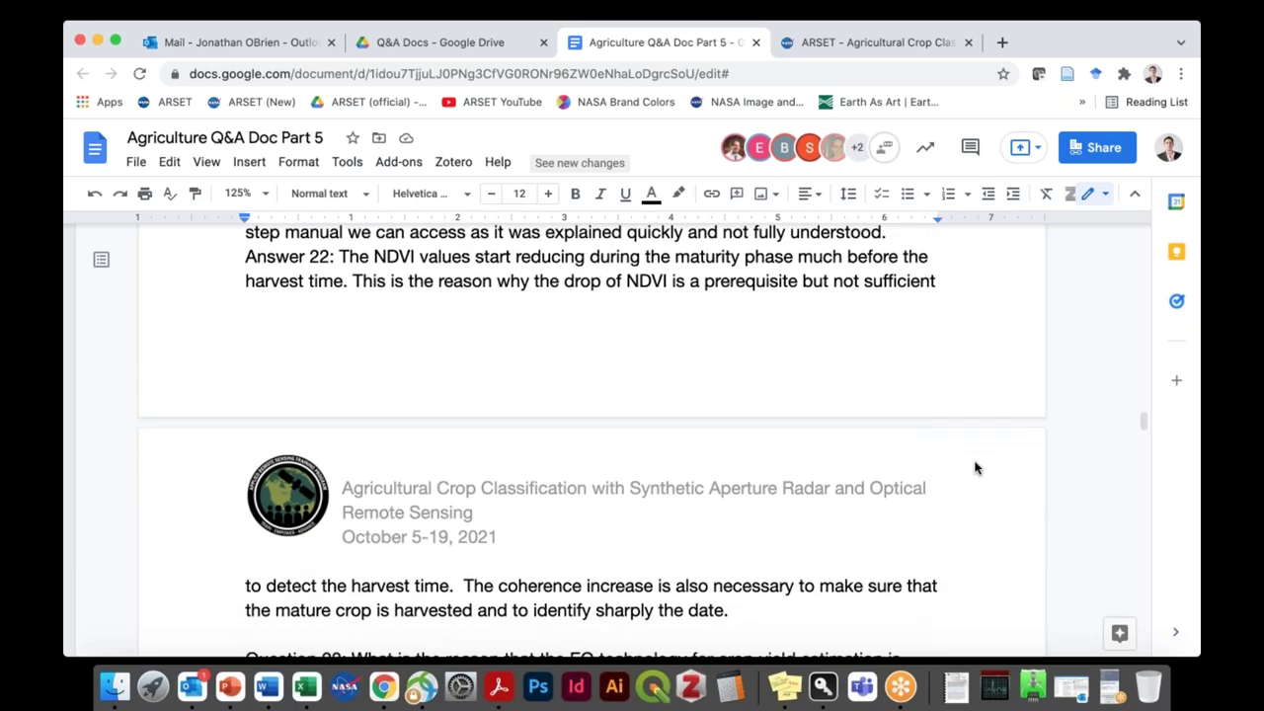
scroll(974, 468, up, 1)
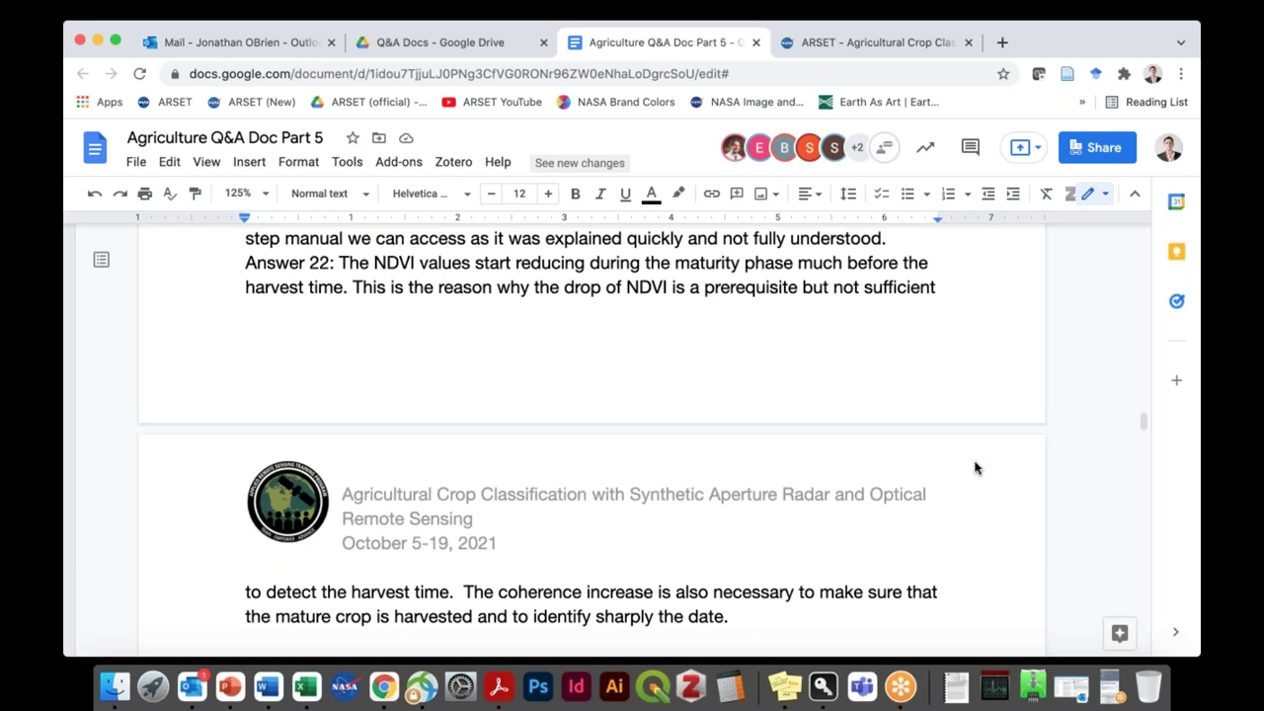
scroll(975, 467, down, 7)
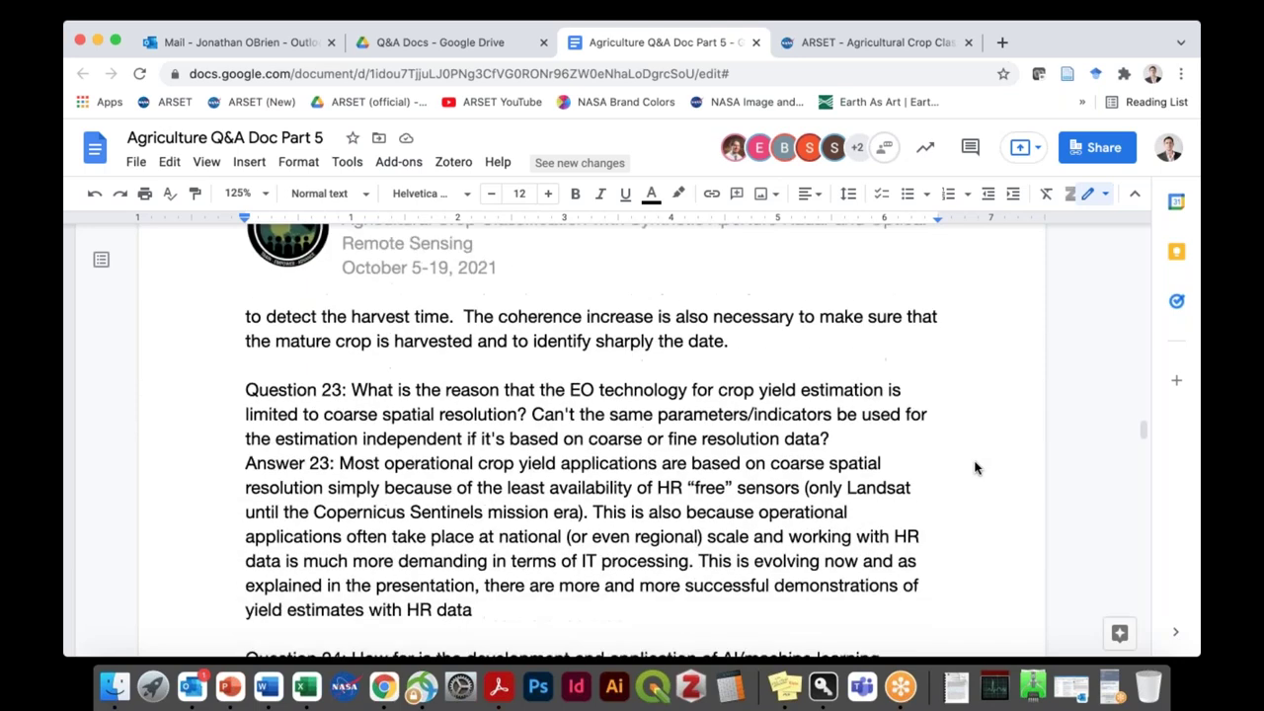
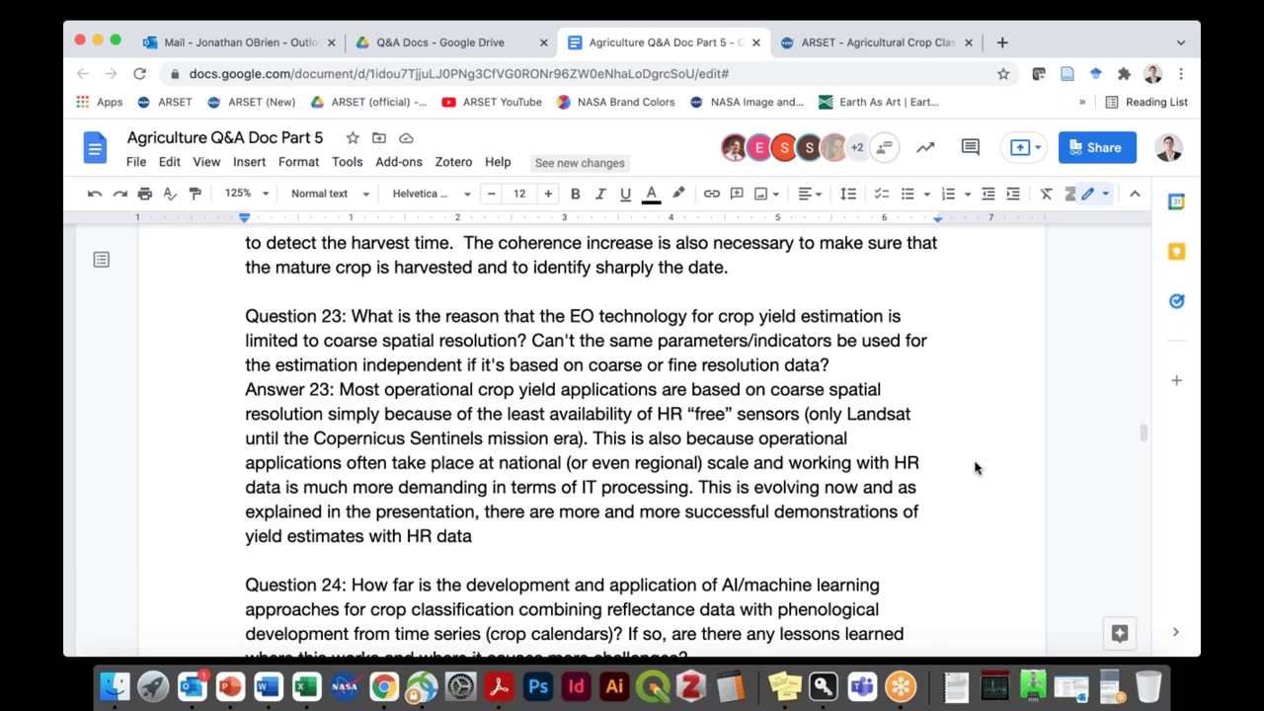
Step: Scroll down until Question 24 and its answer on machine-learning crop classification are fully visible
scroll(974, 468, down, 5)
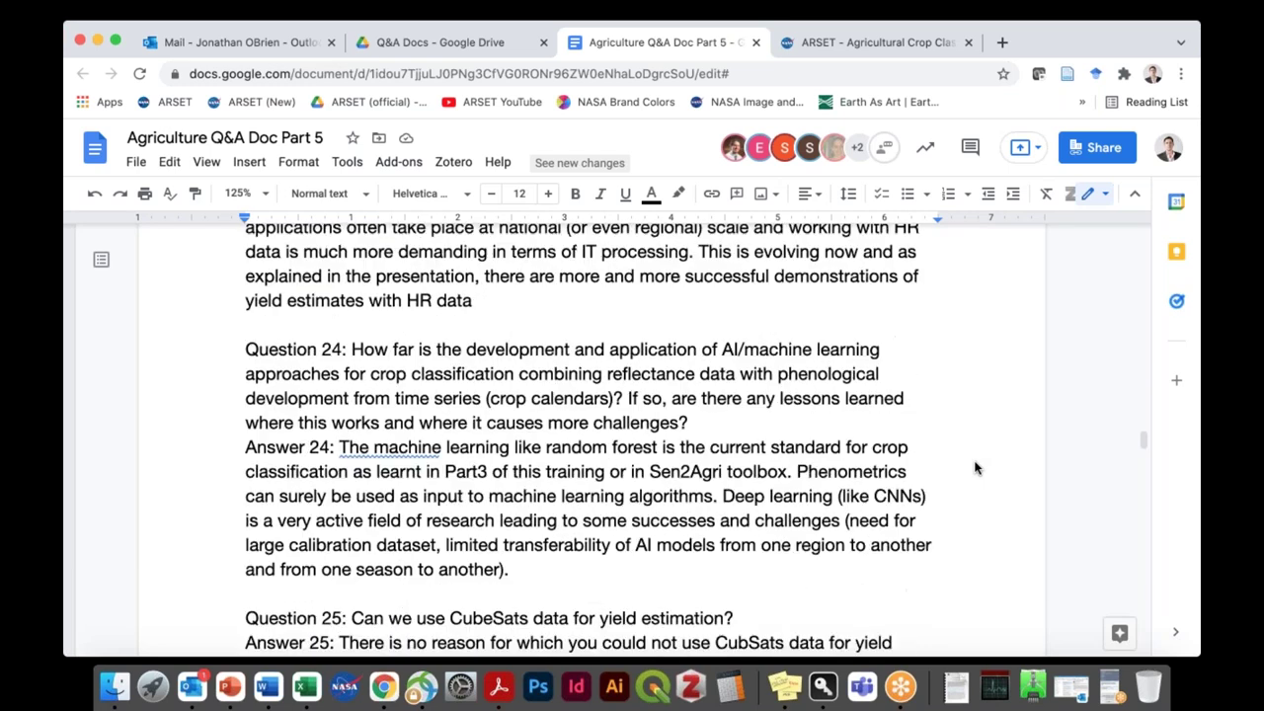
scroll(975, 468, down, 1)
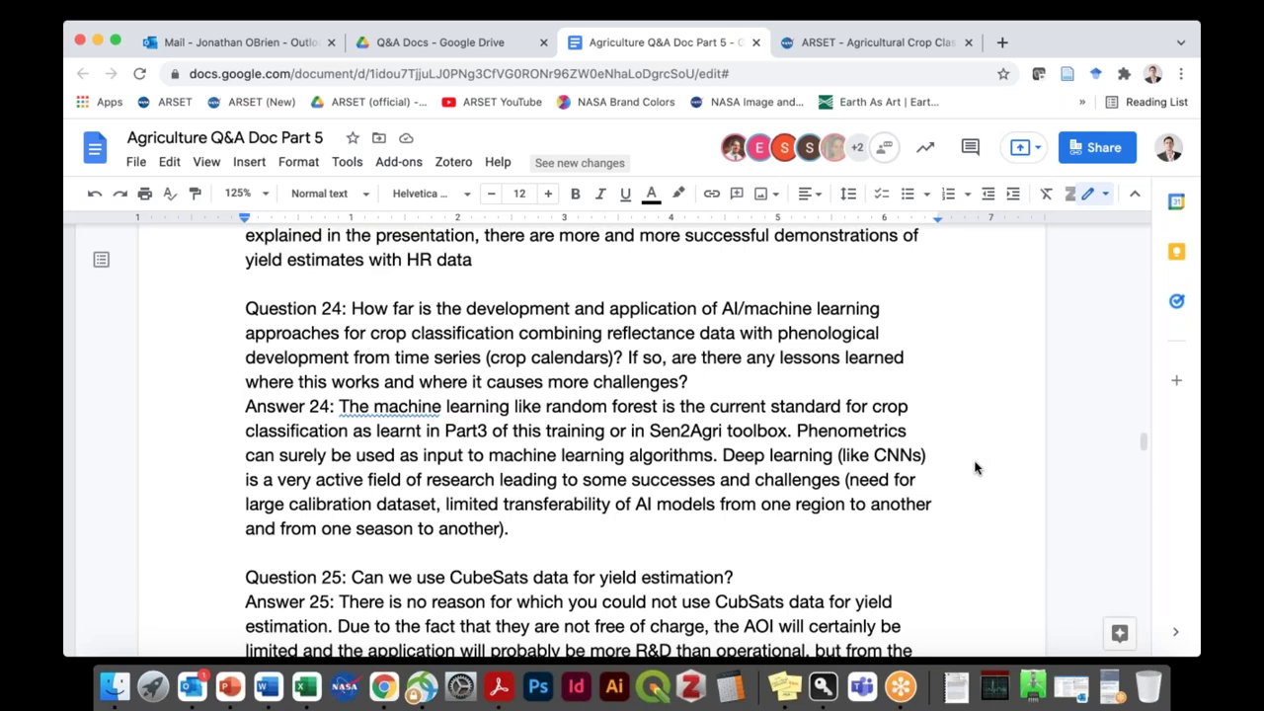
Step: Scroll down to Answer 25 on CubeSat data and the start of Question 26 on ground truth
scroll(974, 468, down, 5)
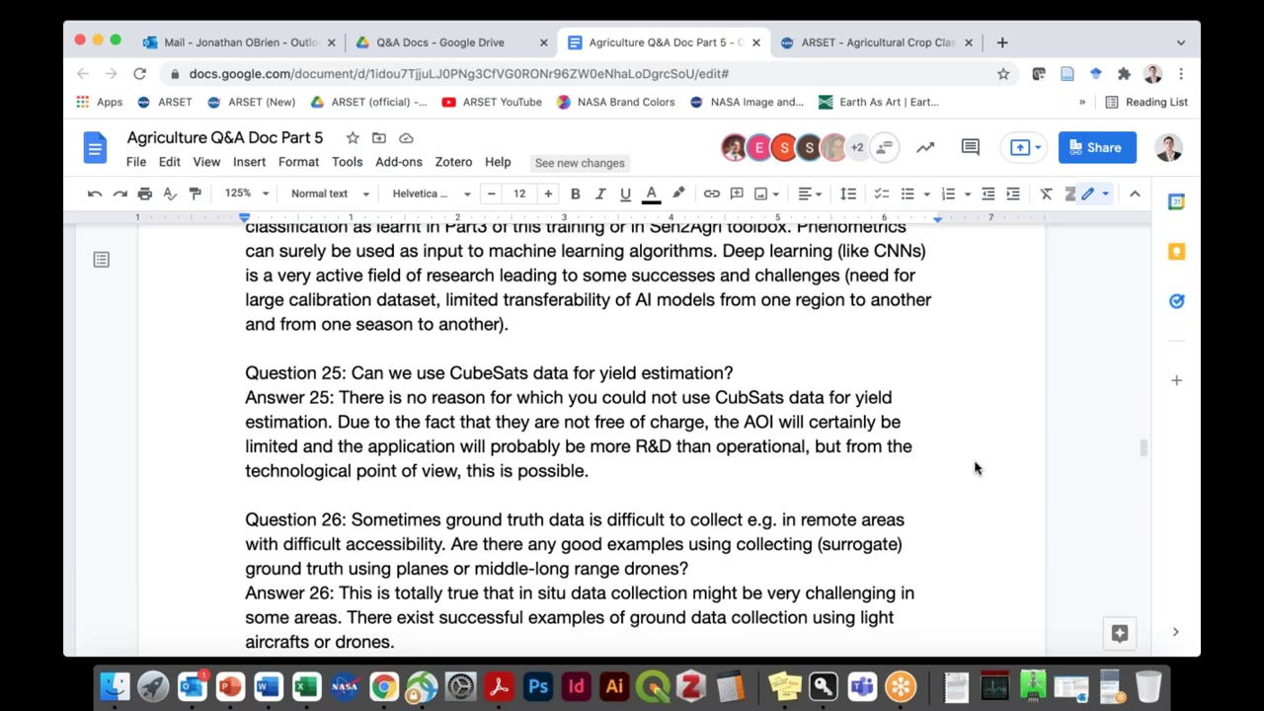
Step: Scroll so all of Answer 26, citing light aircraft or drones for ground data, shows above the page end
scroll(975, 467, down, 4)
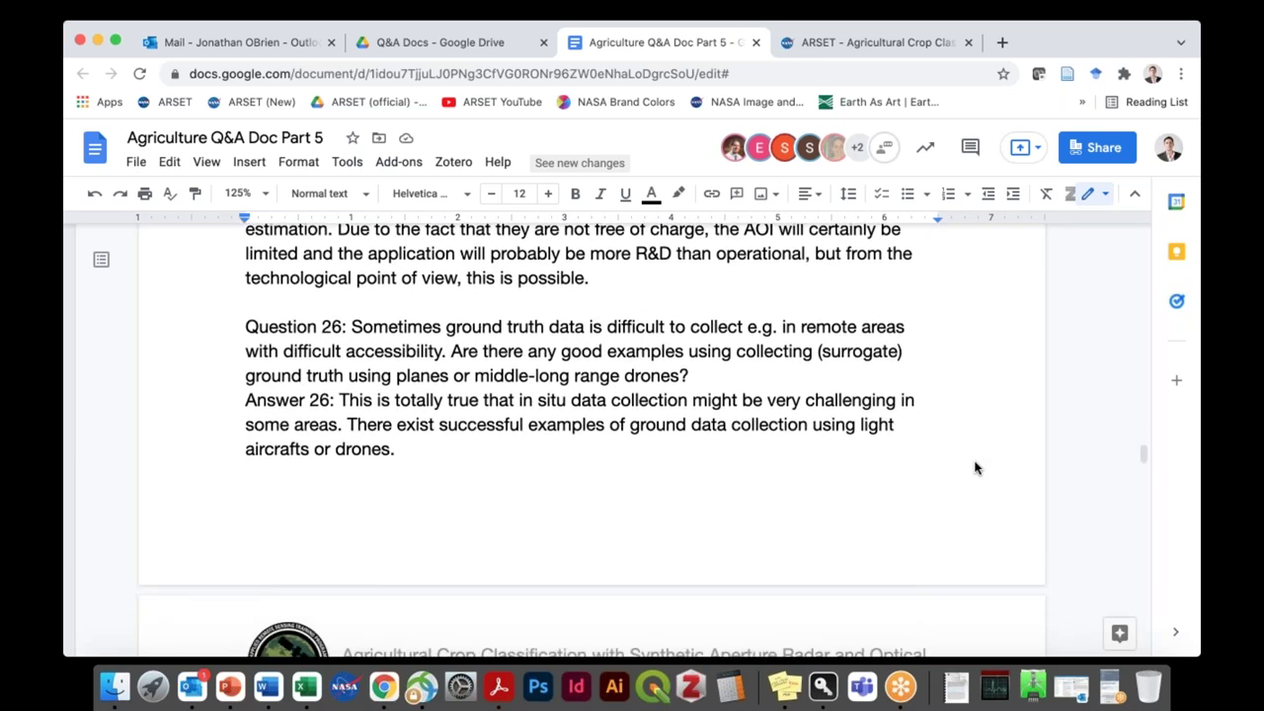
scroll(974, 467, up, 1)
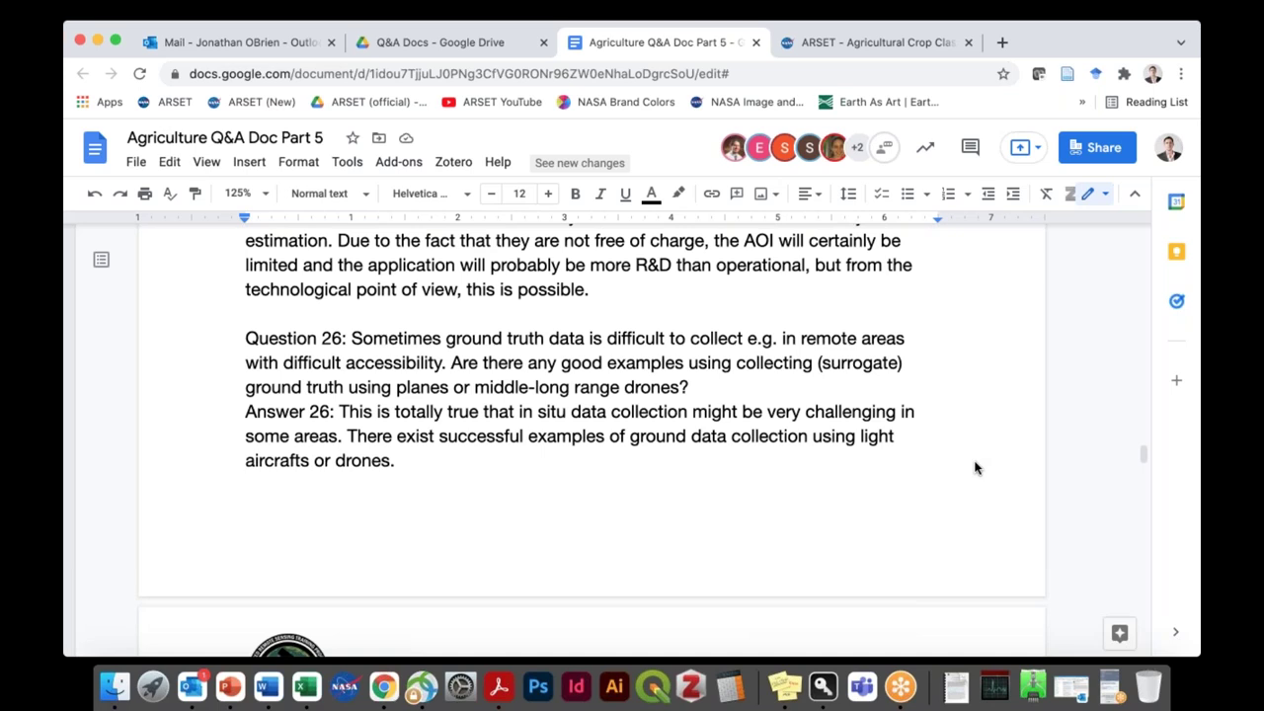
Step: Scroll past the page break to Questions 27 and 28, including Answer 27 on ground-measured ESUs
scroll(974, 468, down, 3)
scroll(974, 468, down, 6)
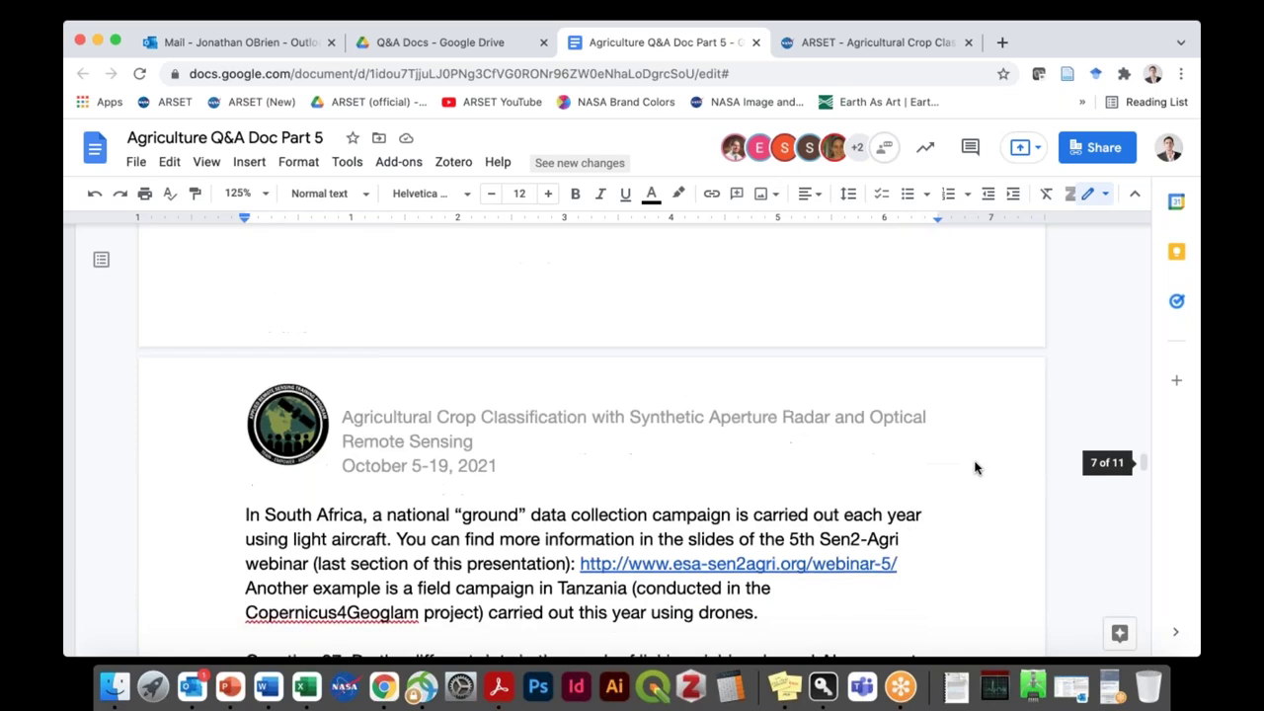
scroll(975, 468, down, 2)
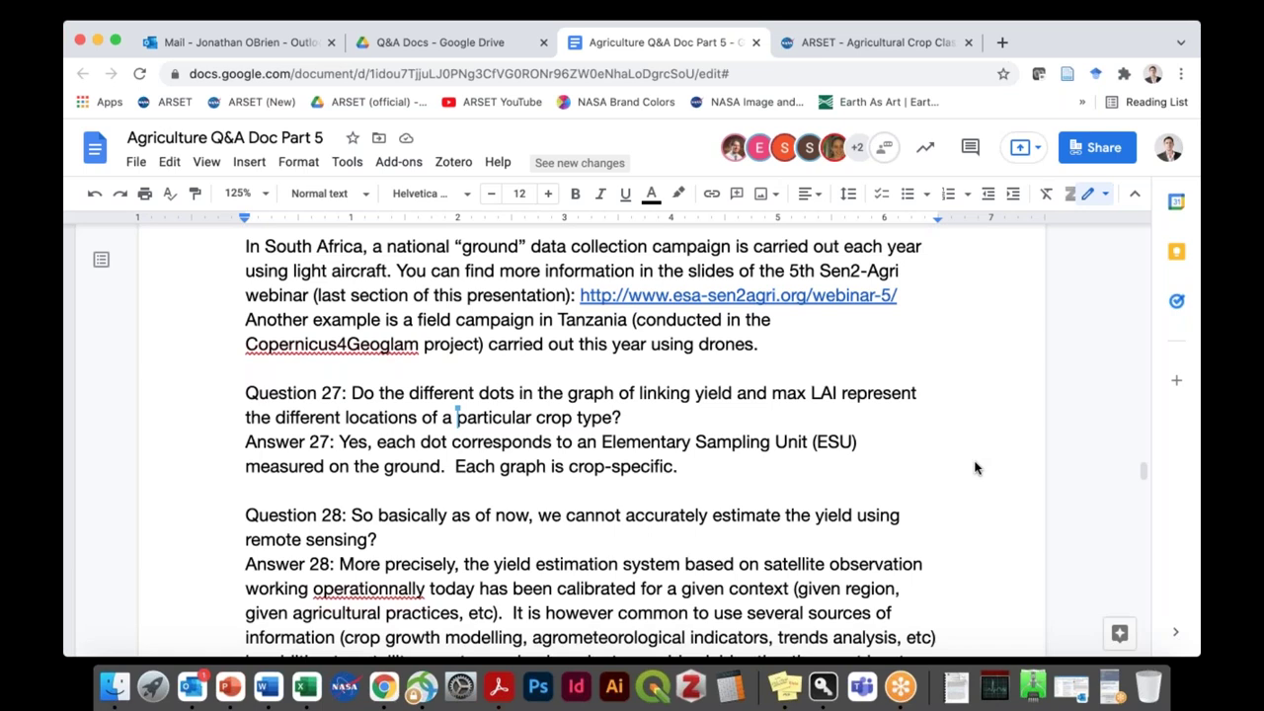
Step: Scroll so Answer 28, with its MARS, FEWS NET and Crop Monitor links, and Question 29 are visible
scroll(975, 468, down, 4)
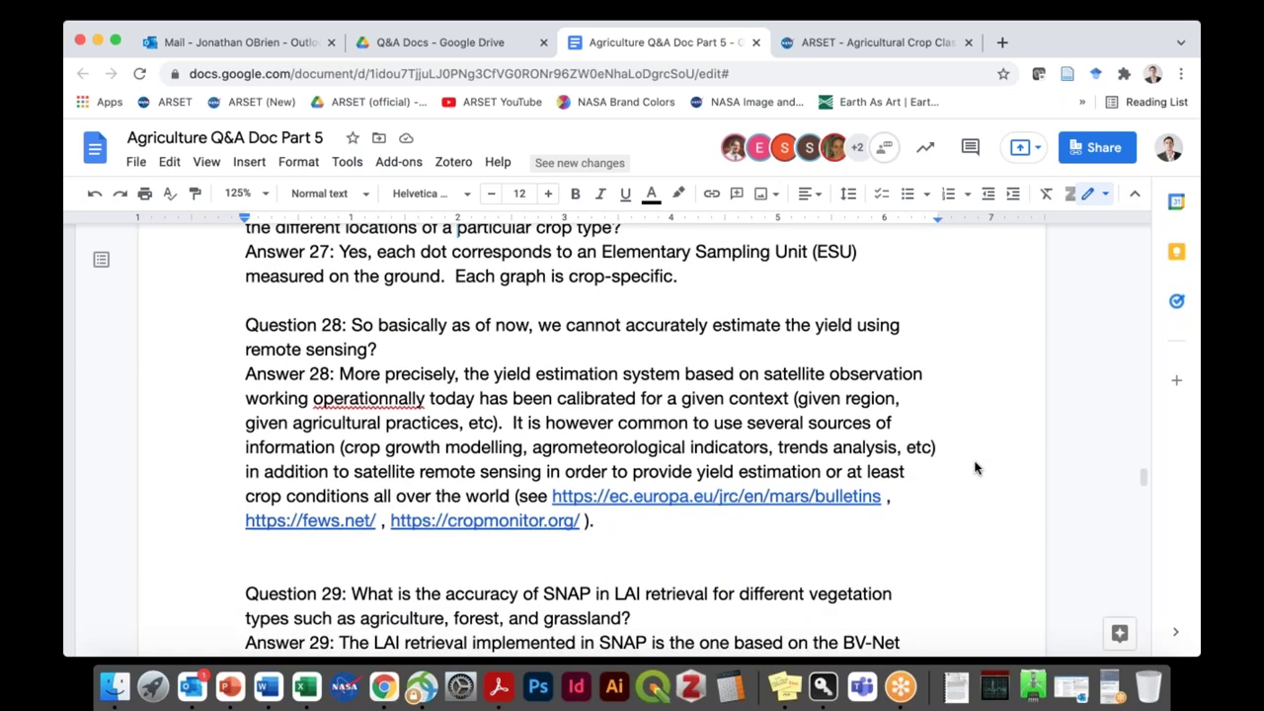
scroll(974, 468, up, 1)
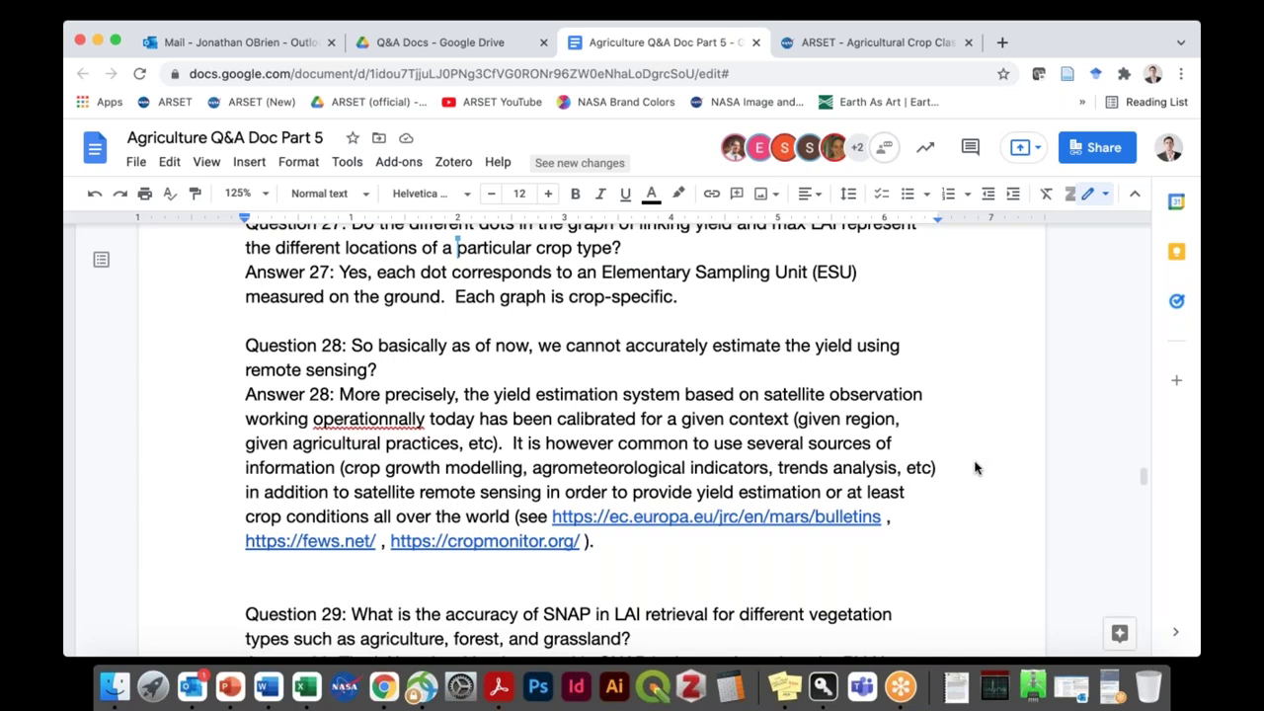
Step: Scroll down to the end of Answer 30 on Sen2-Agri, Sen4CAP and Sen4Stat and the page break
scroll(974, 468, down, 5)
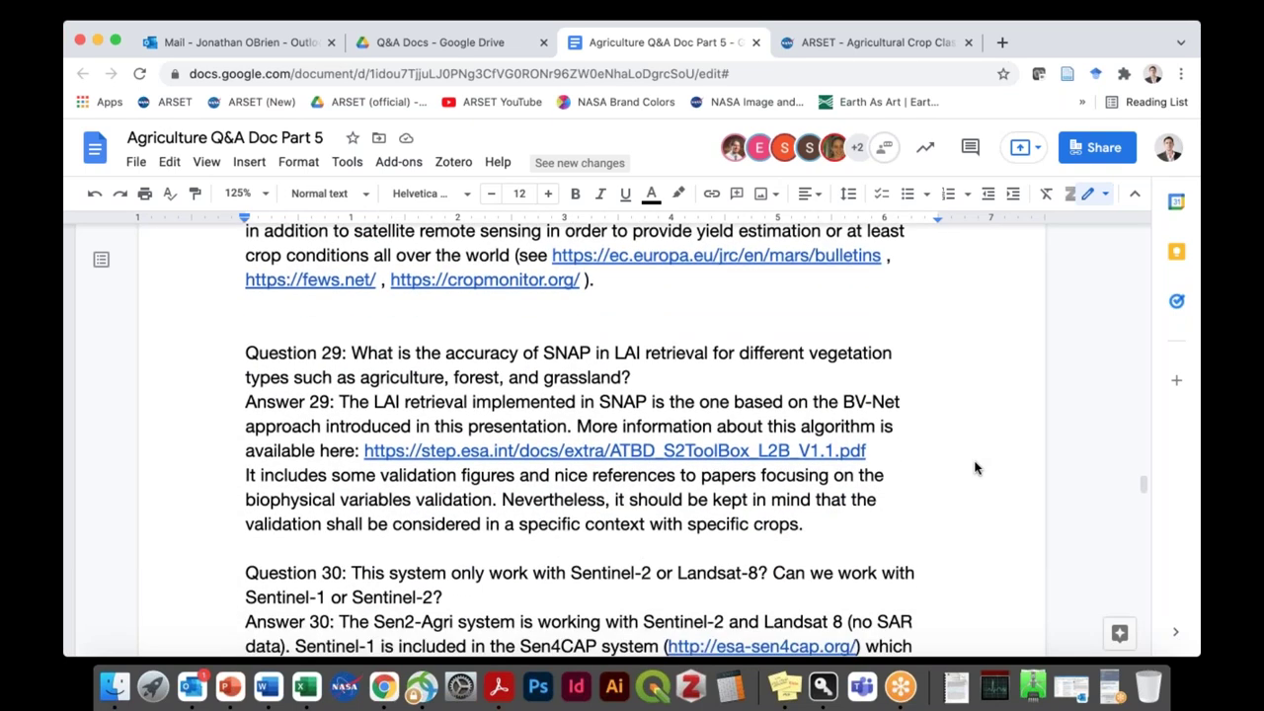
scroll(975, 468, down, 1)
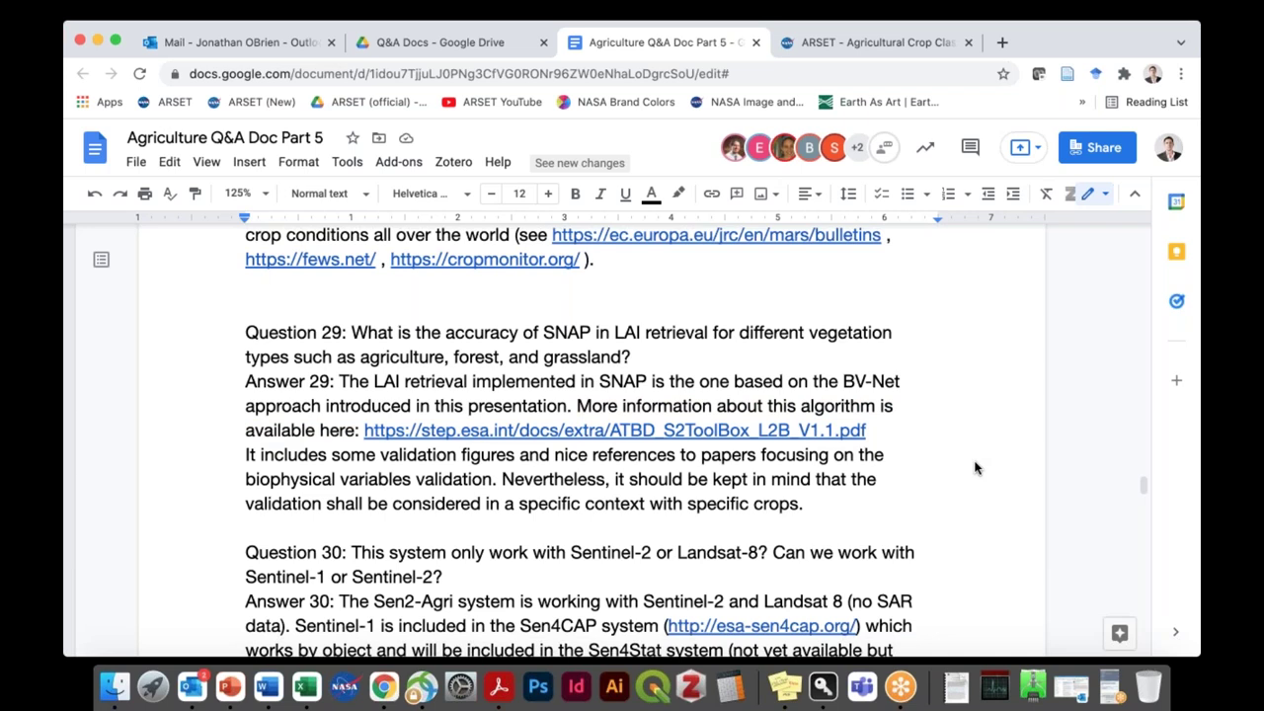
scroll(974, 468, down, 3)
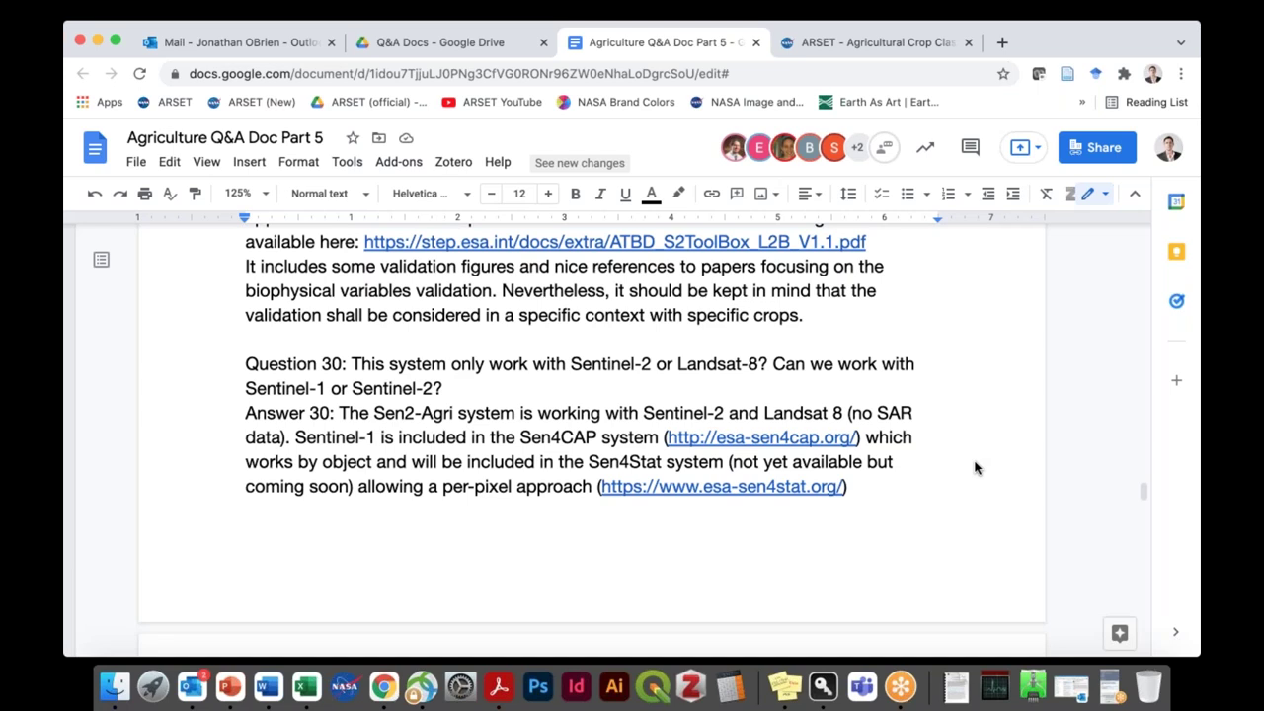
Step: Scroll onto the next page to Questions 31–33, ending at Answer 33's BV-Net ATBD link
scroll(975, 467, down, 6)
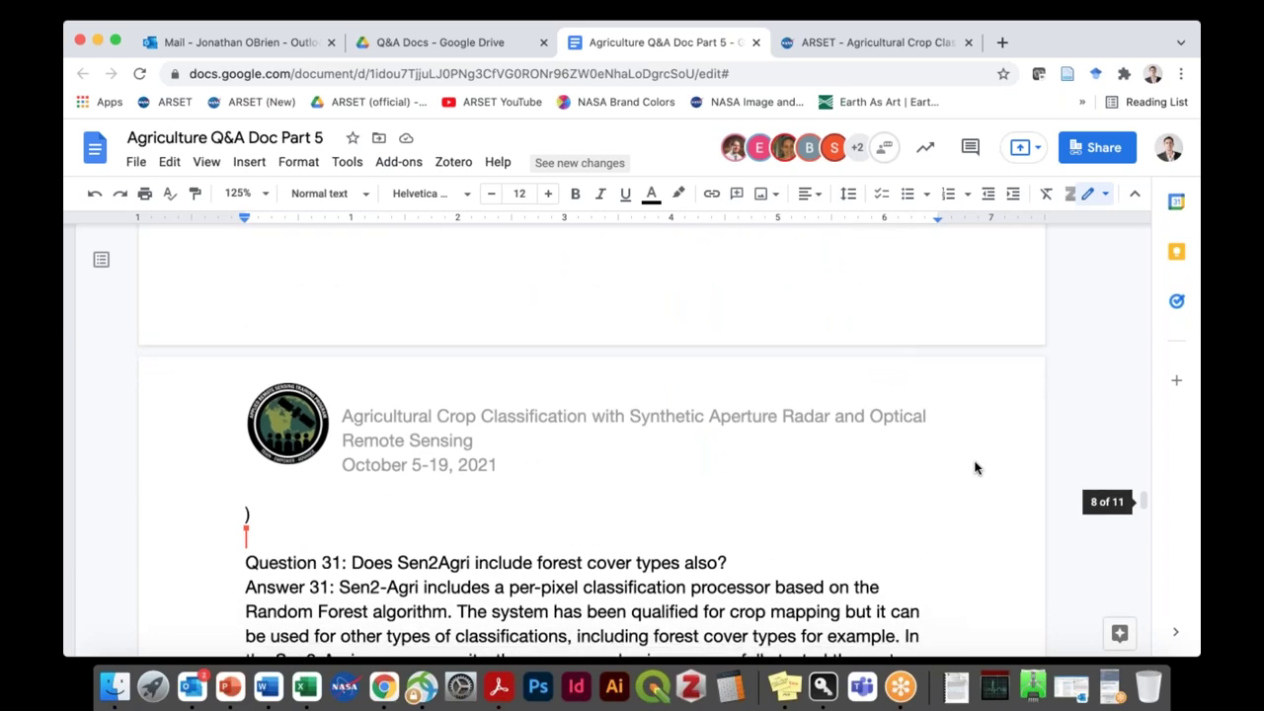
scroll(975, 468, up, 5)
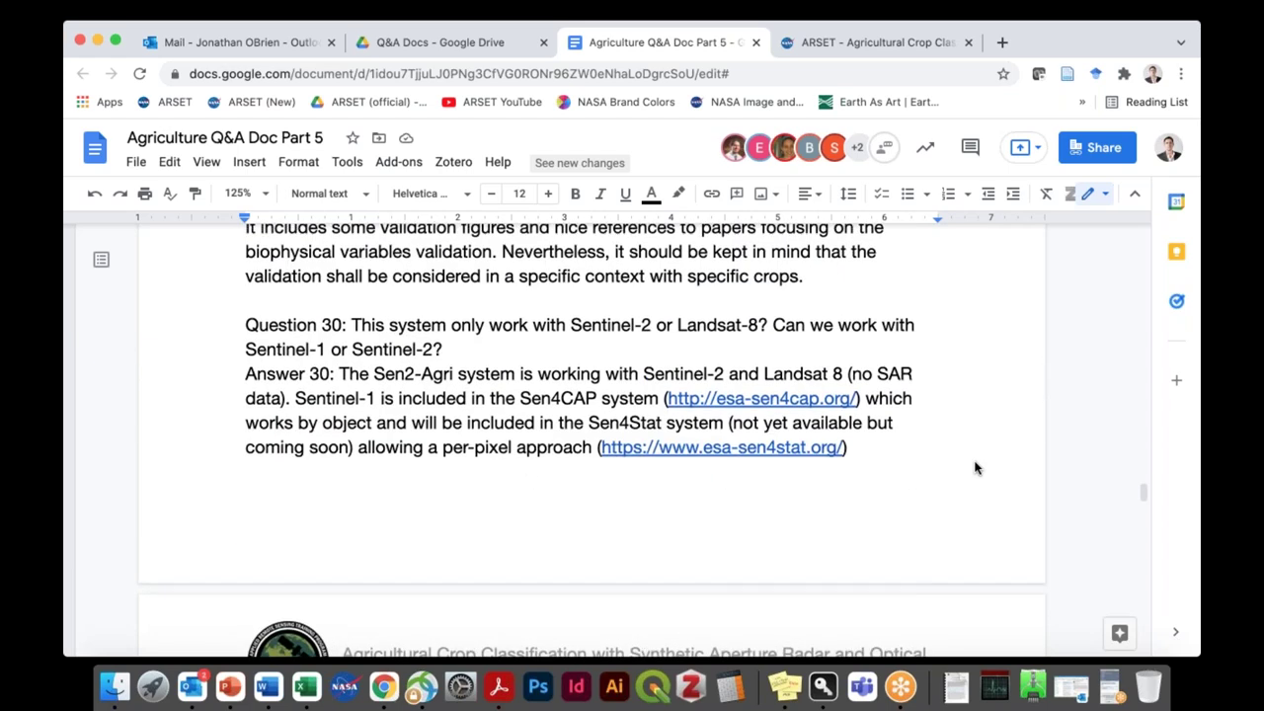
scroll(975, 468, down, 5)
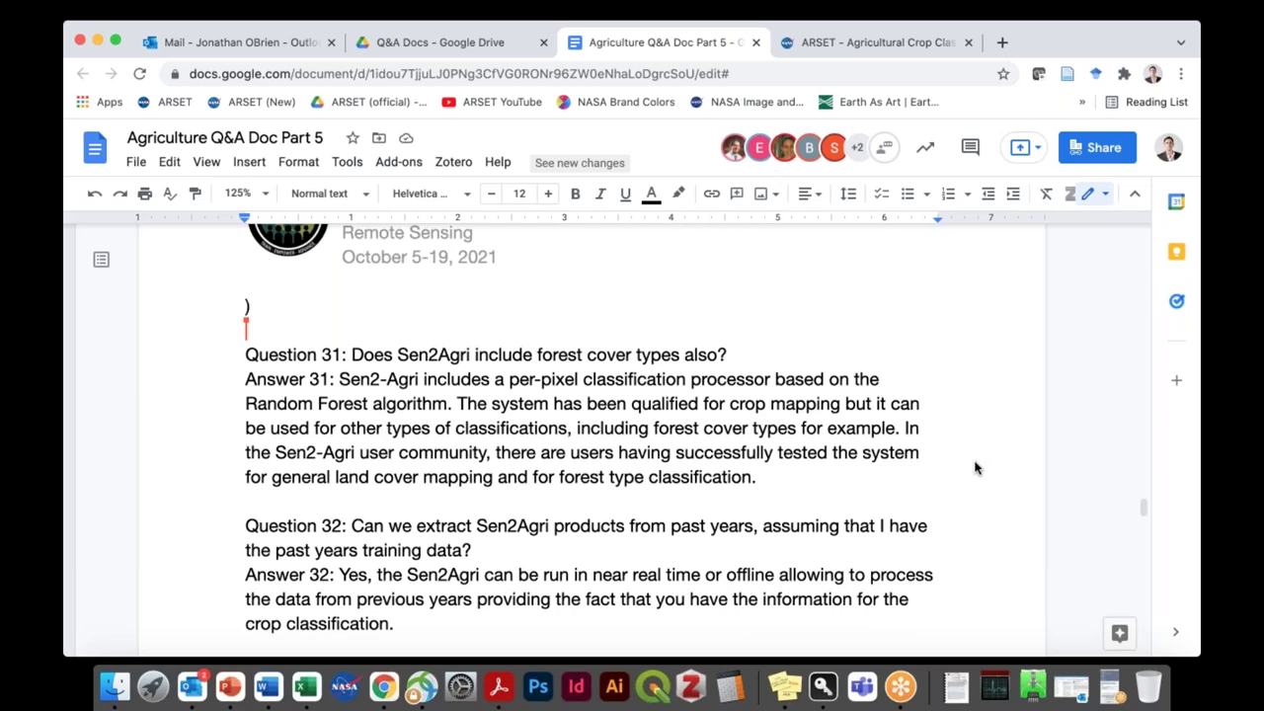
scroll(975, 468, down, 5)
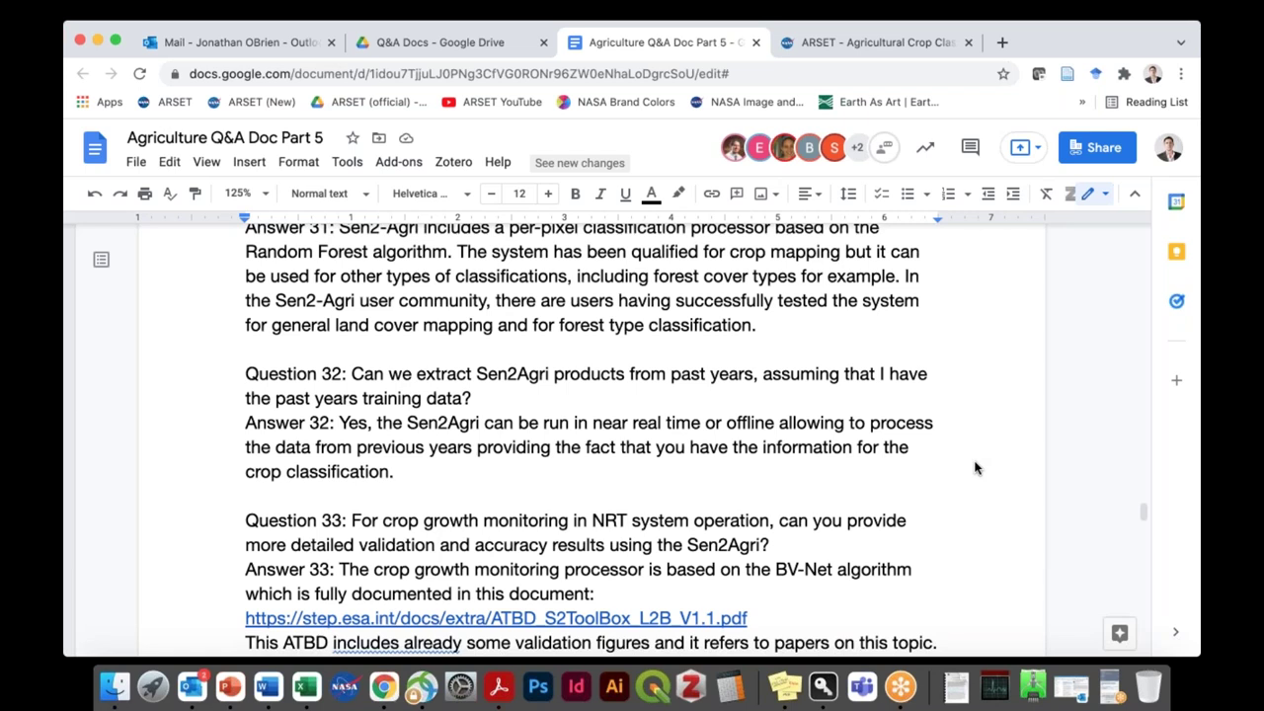
Step: Scroll down slightly to show the partial Answer 34, 'The number of', and Question 35
scroll(976, 468, down, 5)
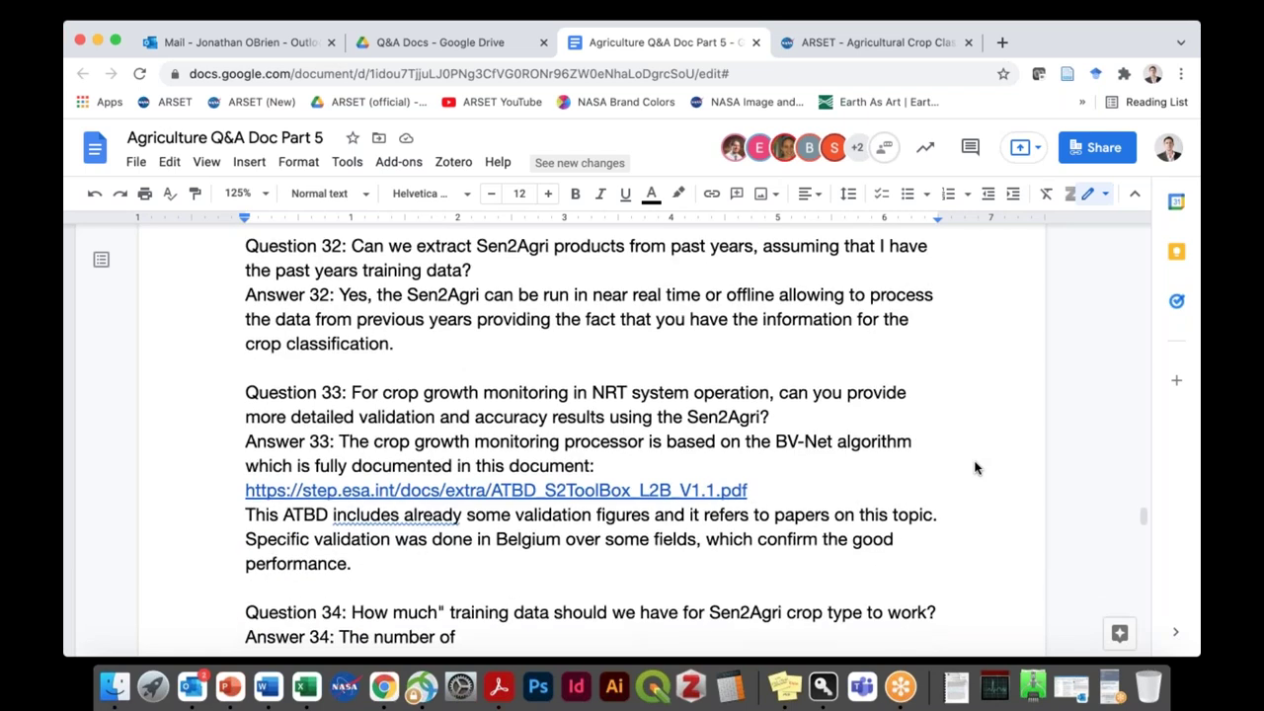
scroll(976, 468, down, 1)
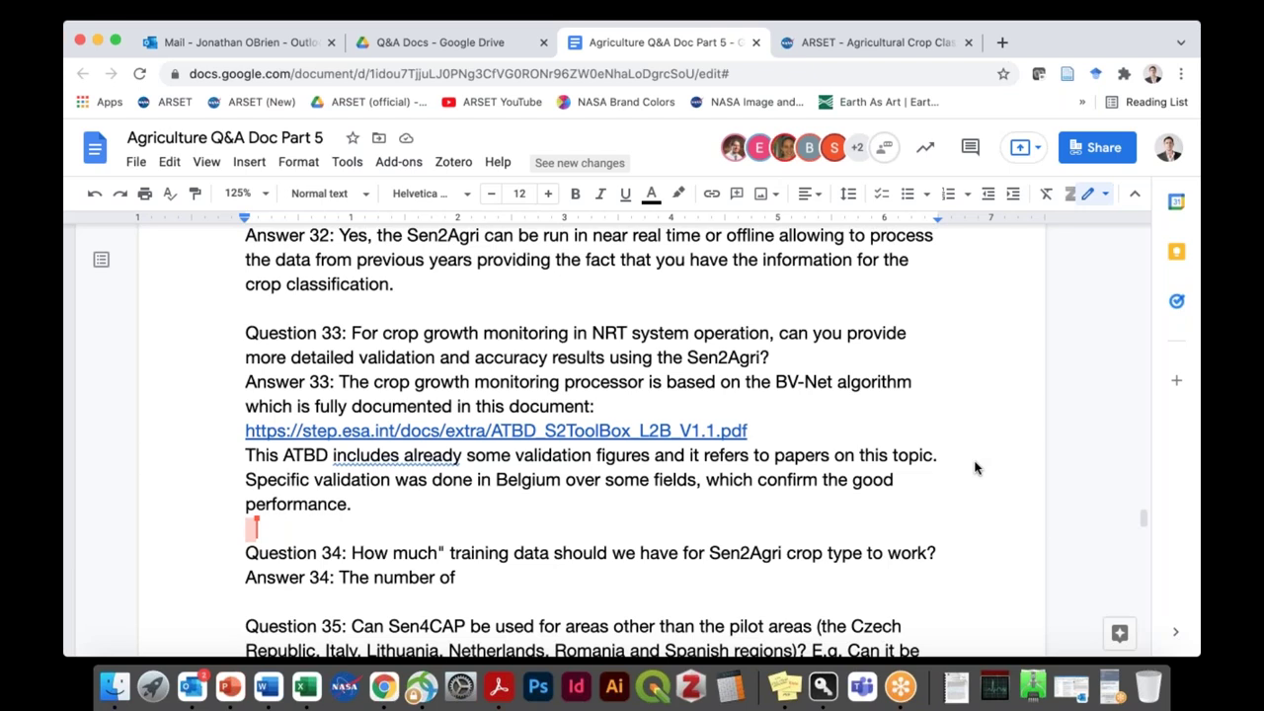
Step: Scroll down to bring Answers 34 and 35 on training data and anywhere-use into view
scroll(975, 468, down, 3)
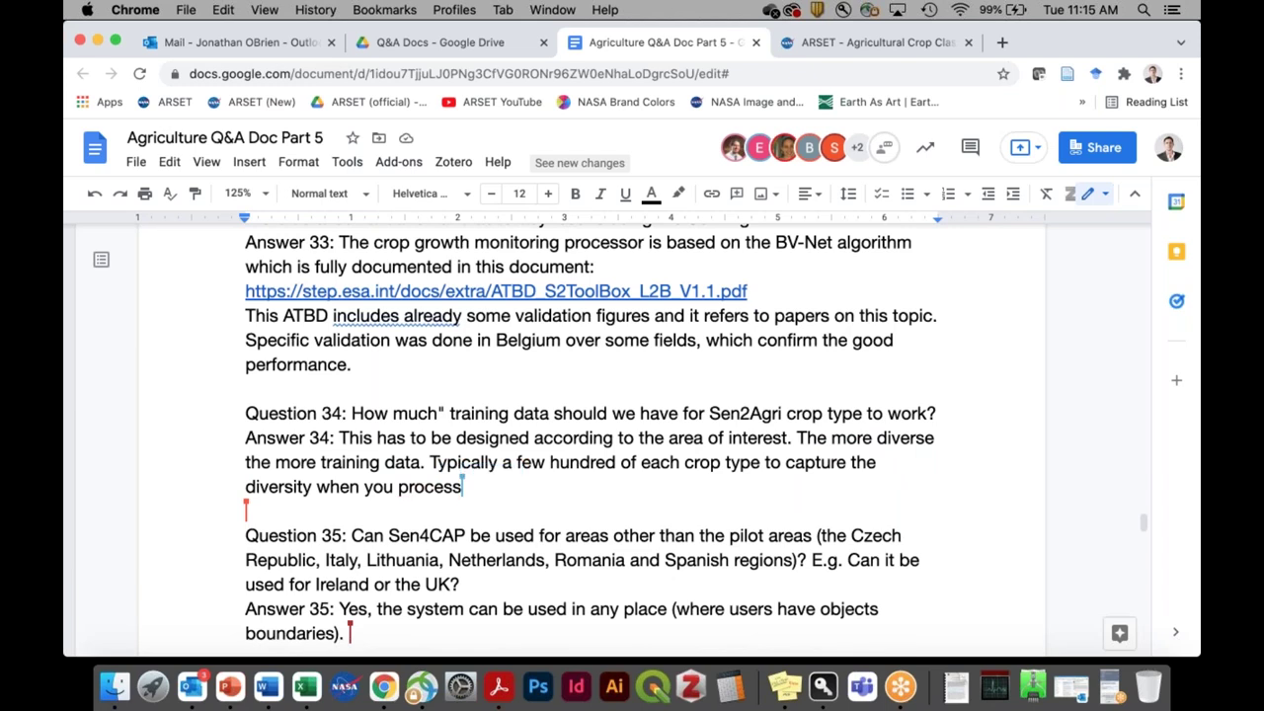
Step: Scroll around Answers 34 and 35 to check the 2000-sample and object-boundary text
scroll(590, 440, down, 3)
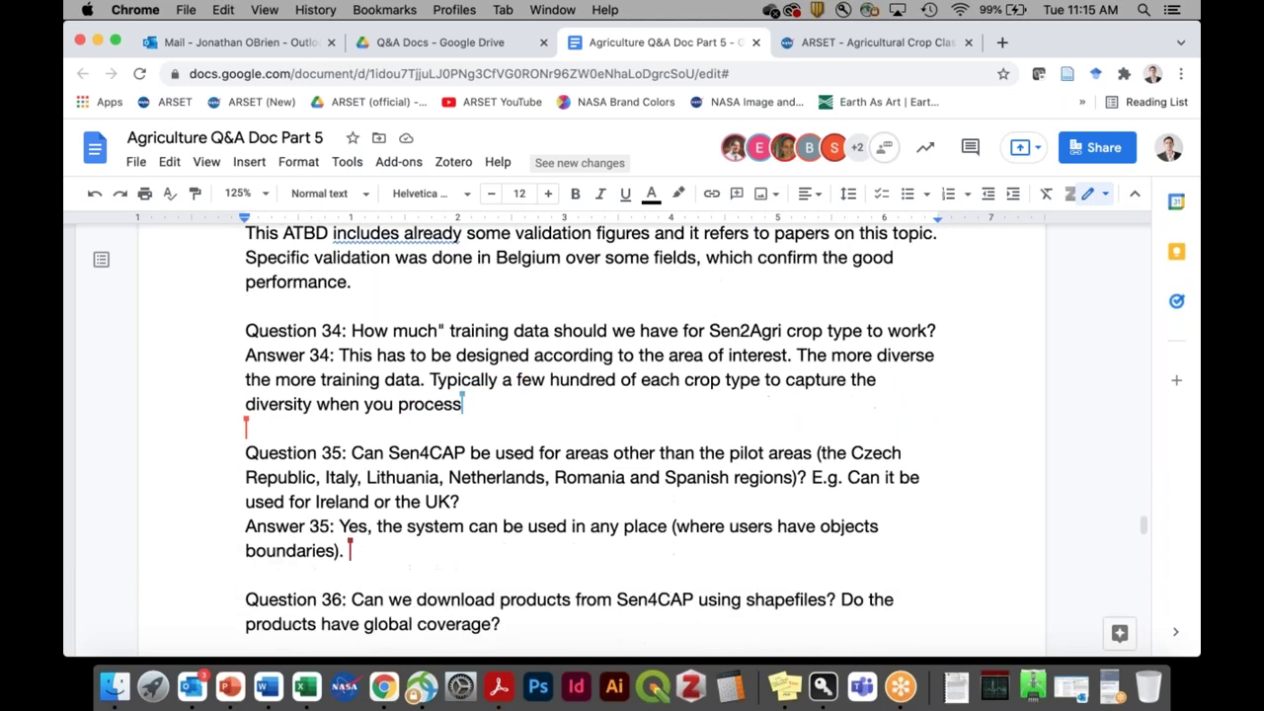
scroll(591, 441, up, 2)
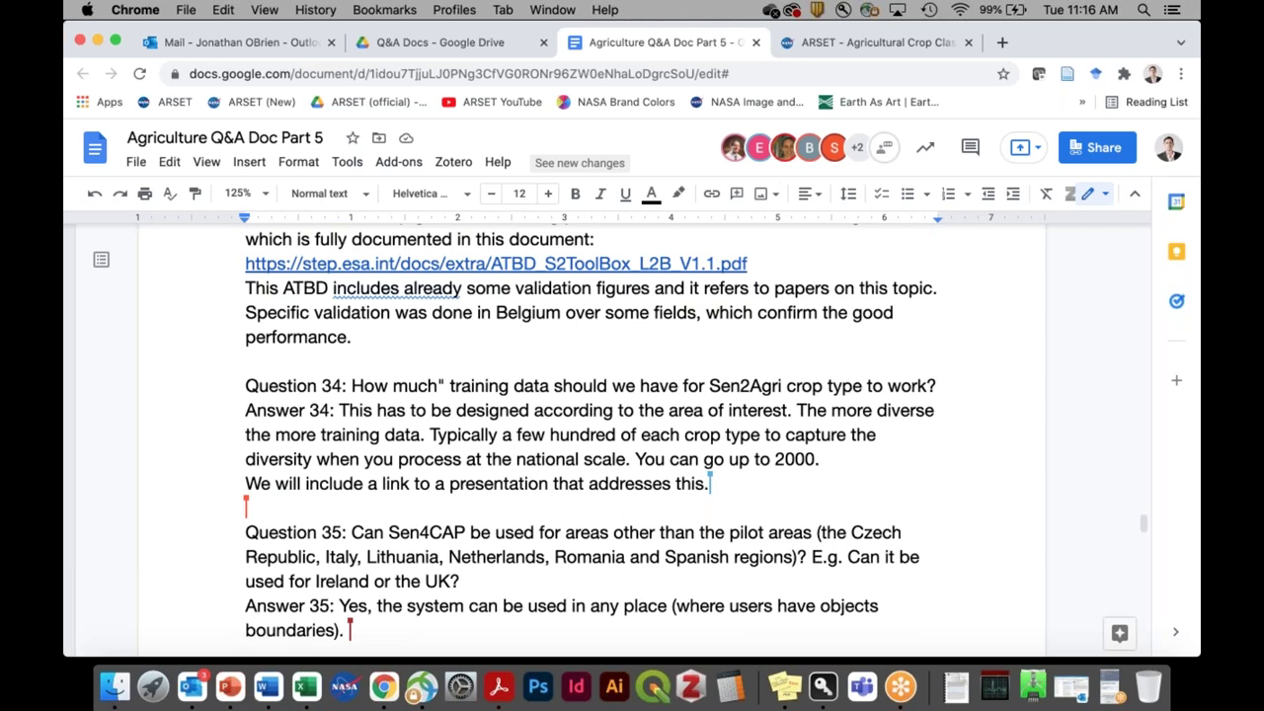
scroll(593, 434, down, 5)
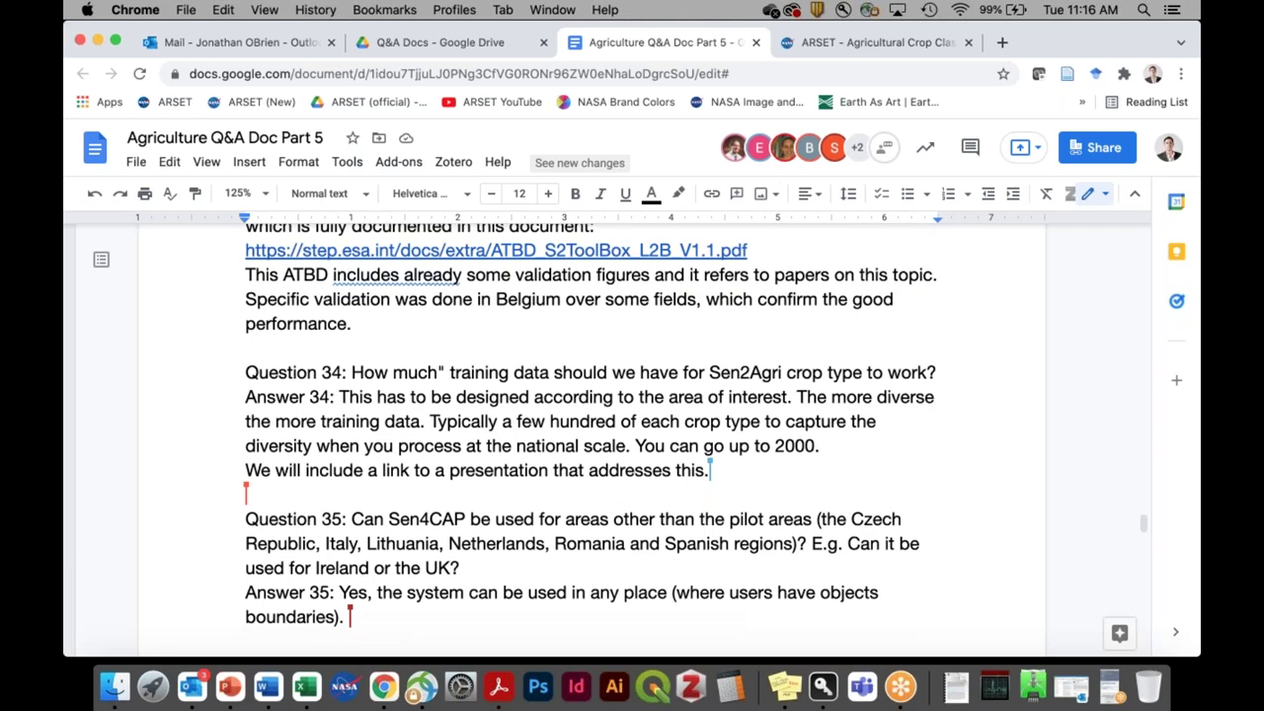
scroll(592, 435, up, 1)
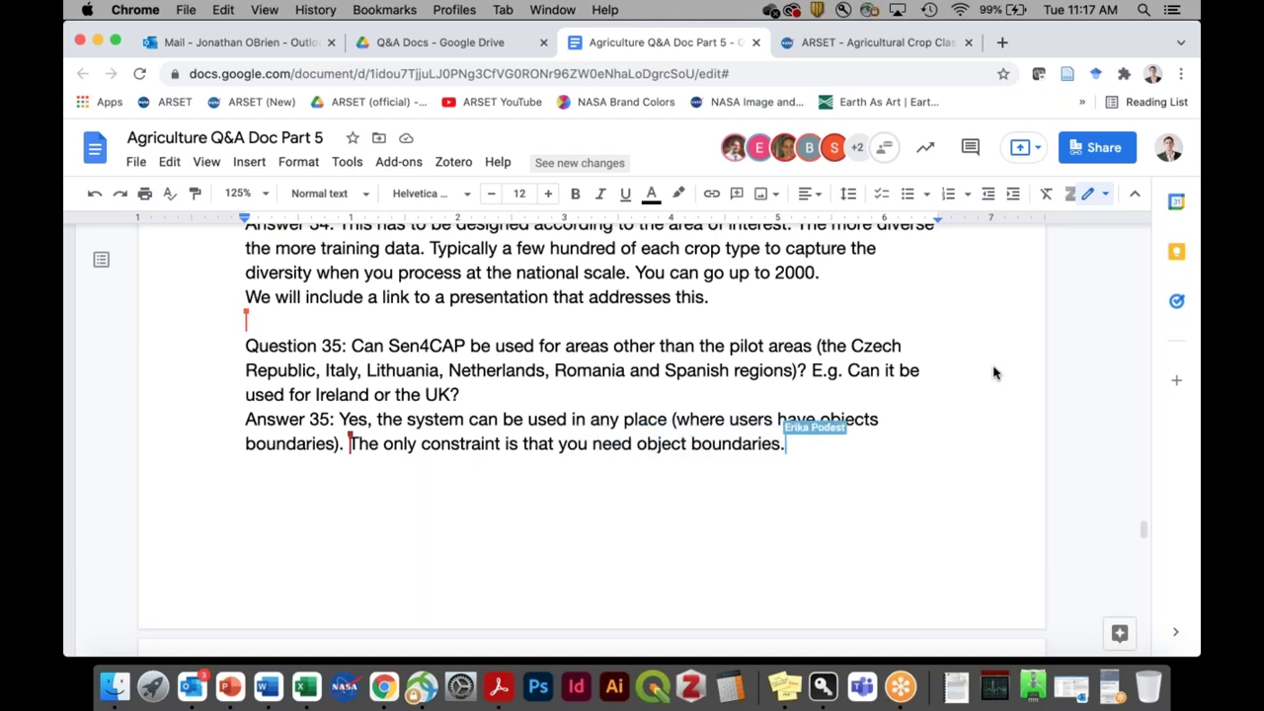
Step: Scroll down past Answer 35 to the page holding Questions 36–38
scroll(994, 372, down, 10)
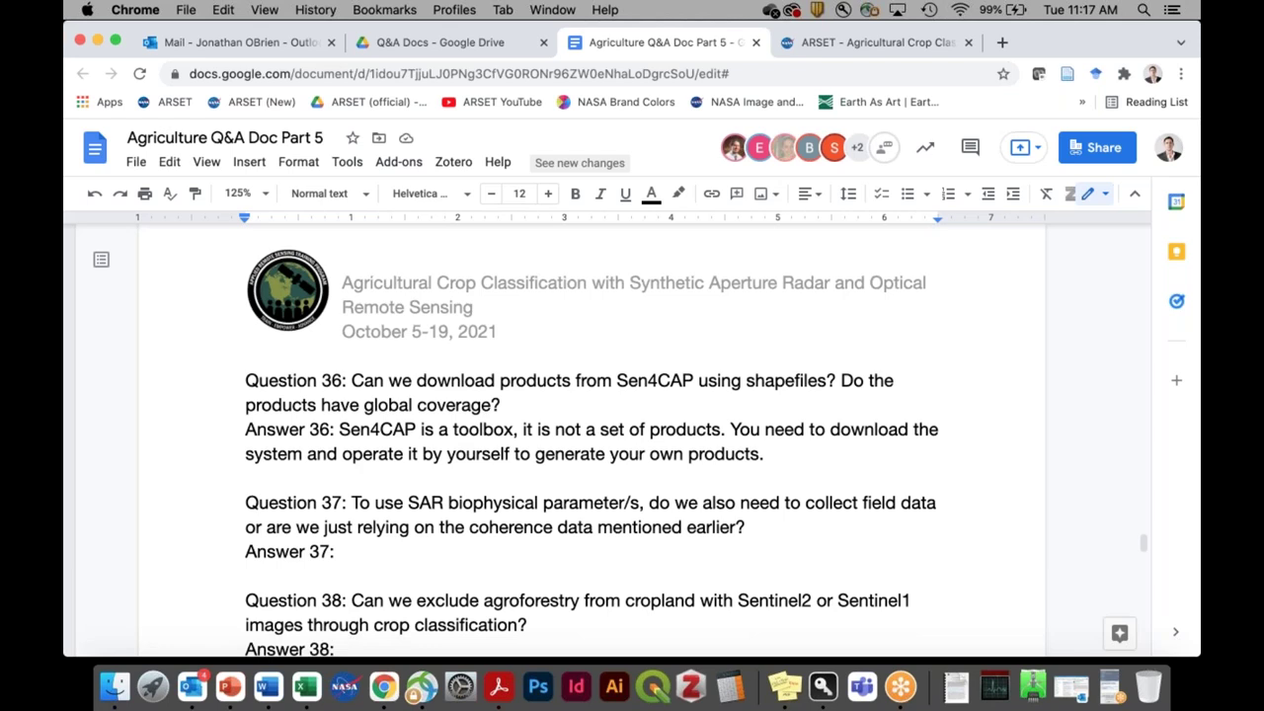
scroll(592, 445, down, 2)
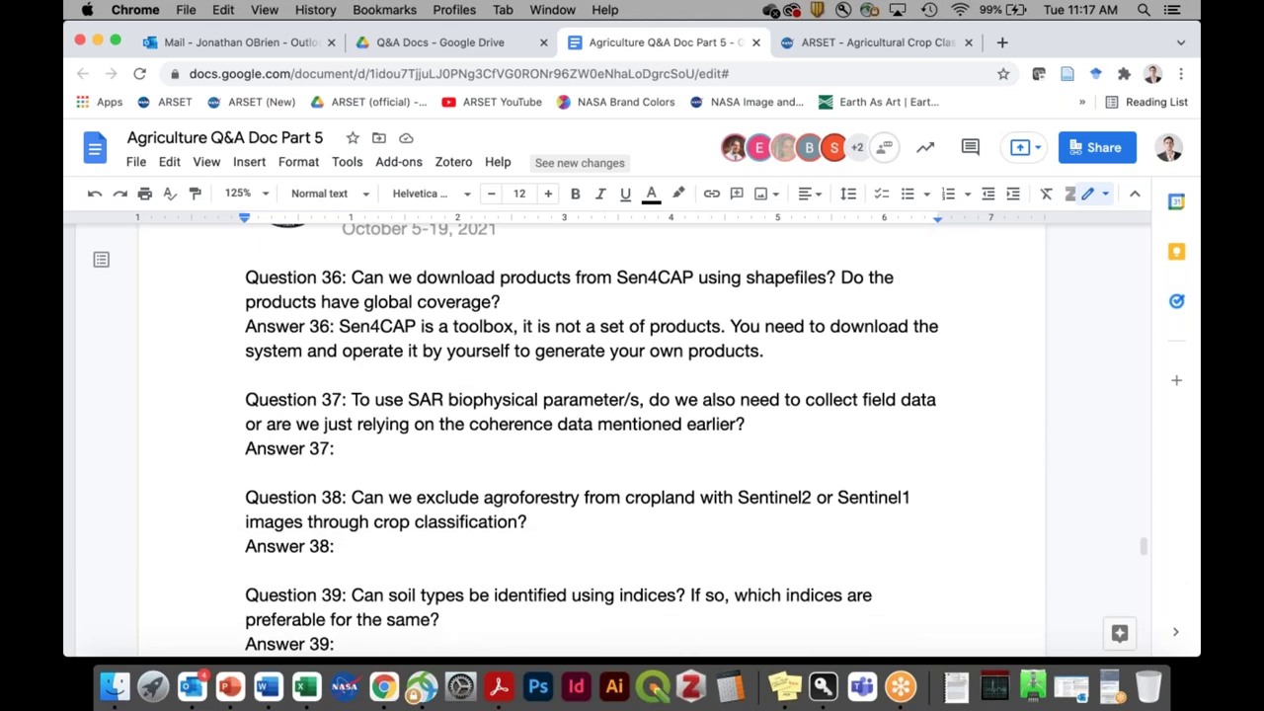
scroll(593, 444, down, 1)
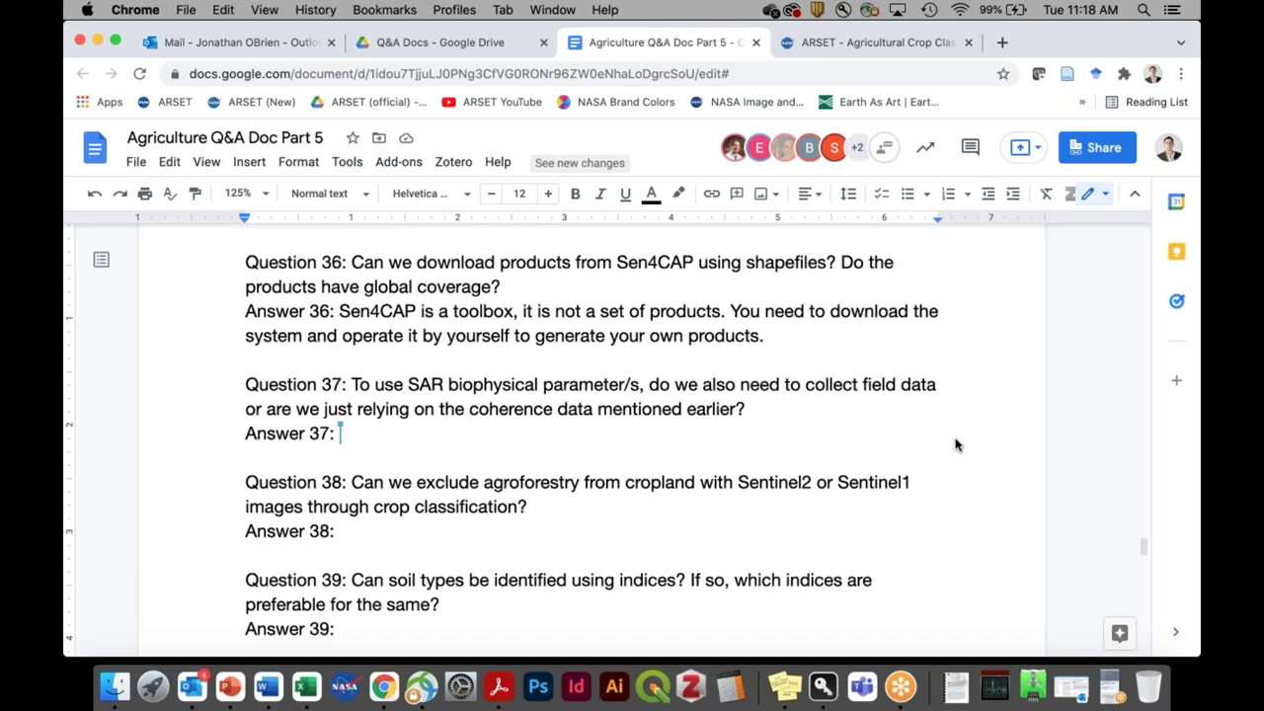
Step: Enter Answer 37 as 'It depends on the parameter. There is no general answer.'
text(It de)
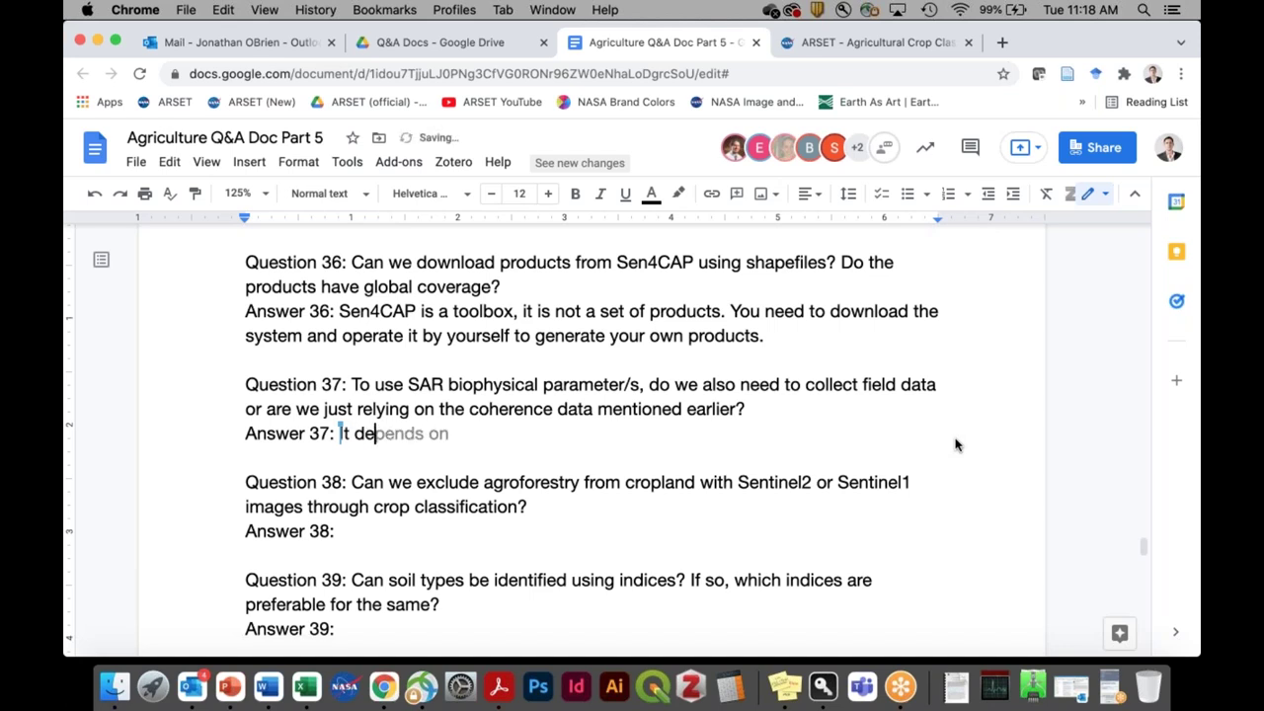
text(pends on the pa)
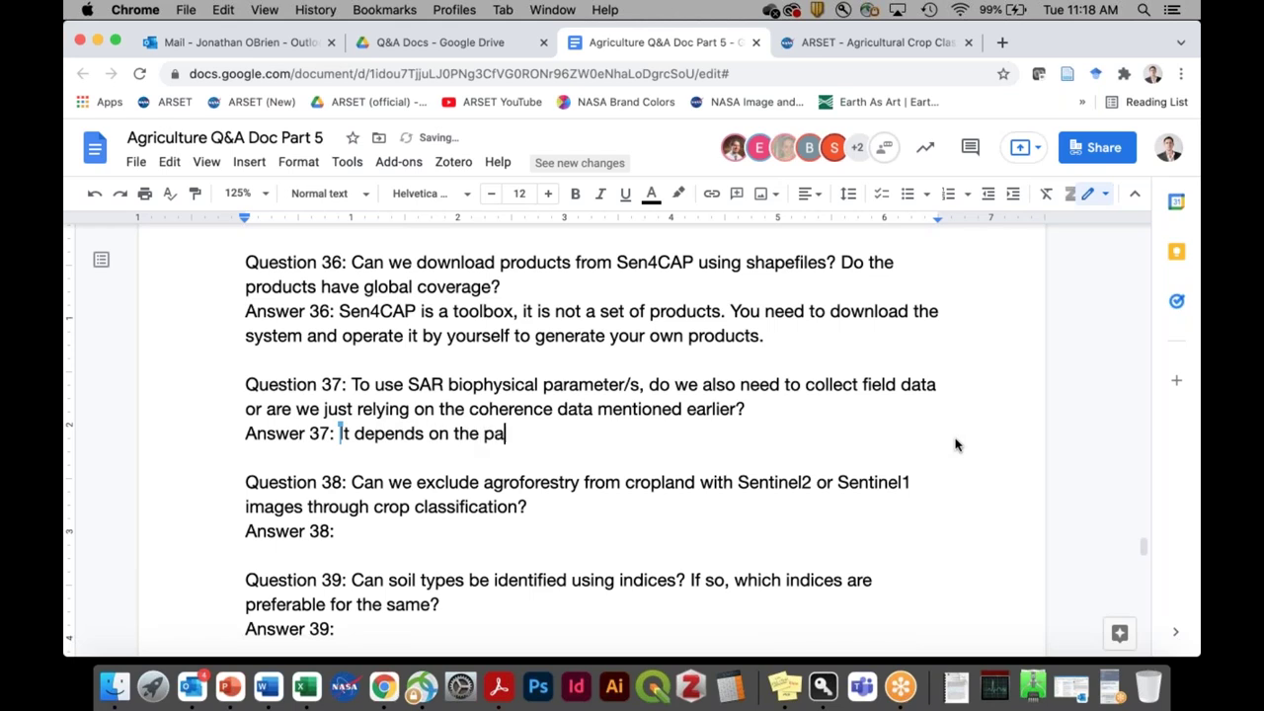
text(rameter. There is no )
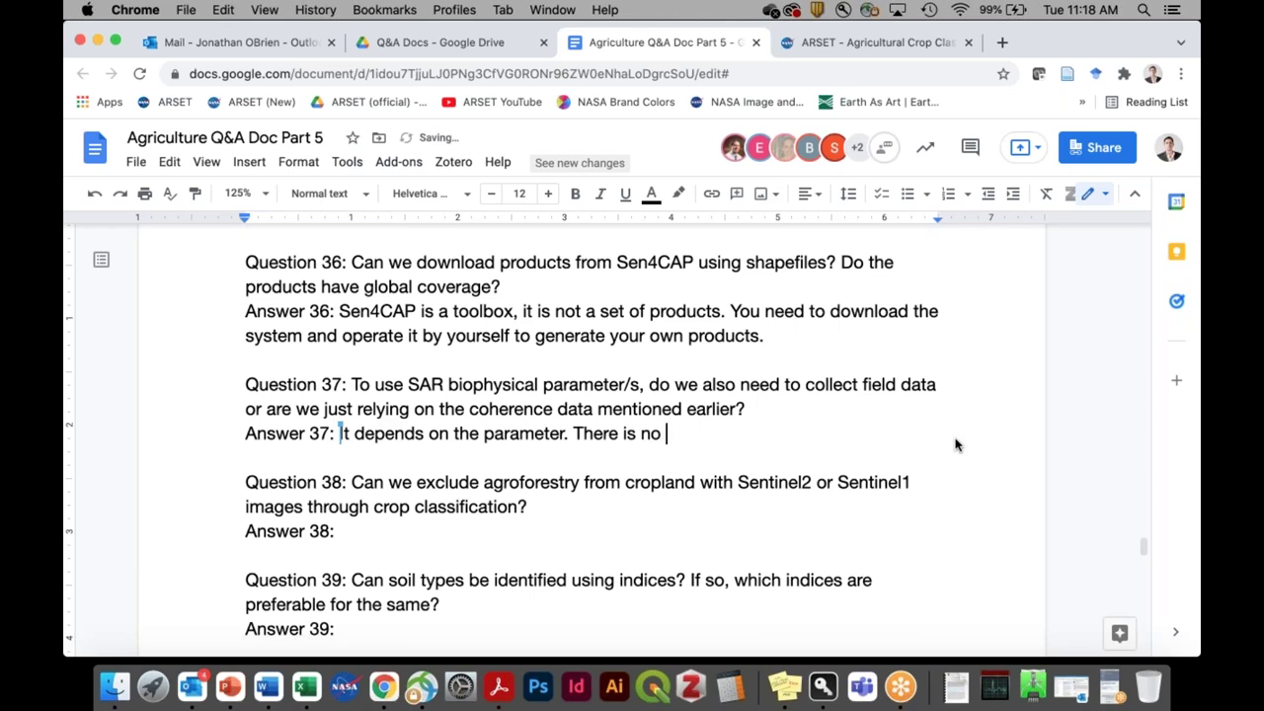
text(general answer.)
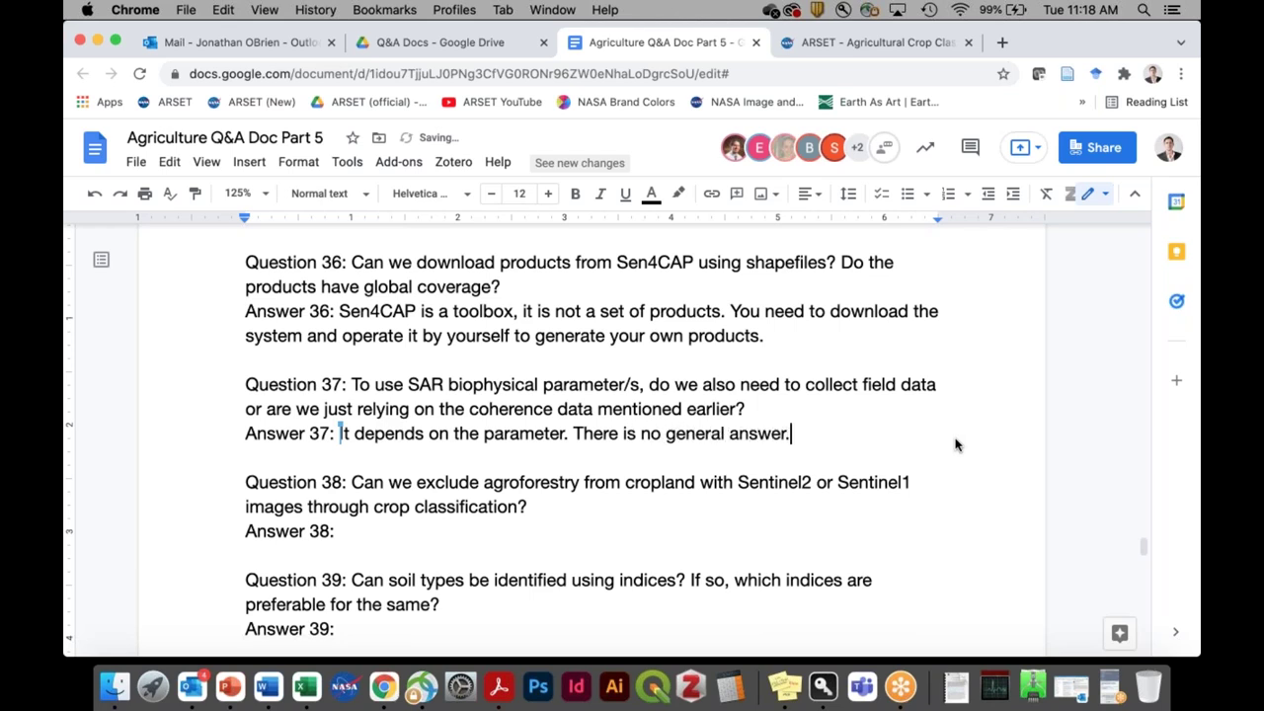
scroll(954, 445, down, 2)
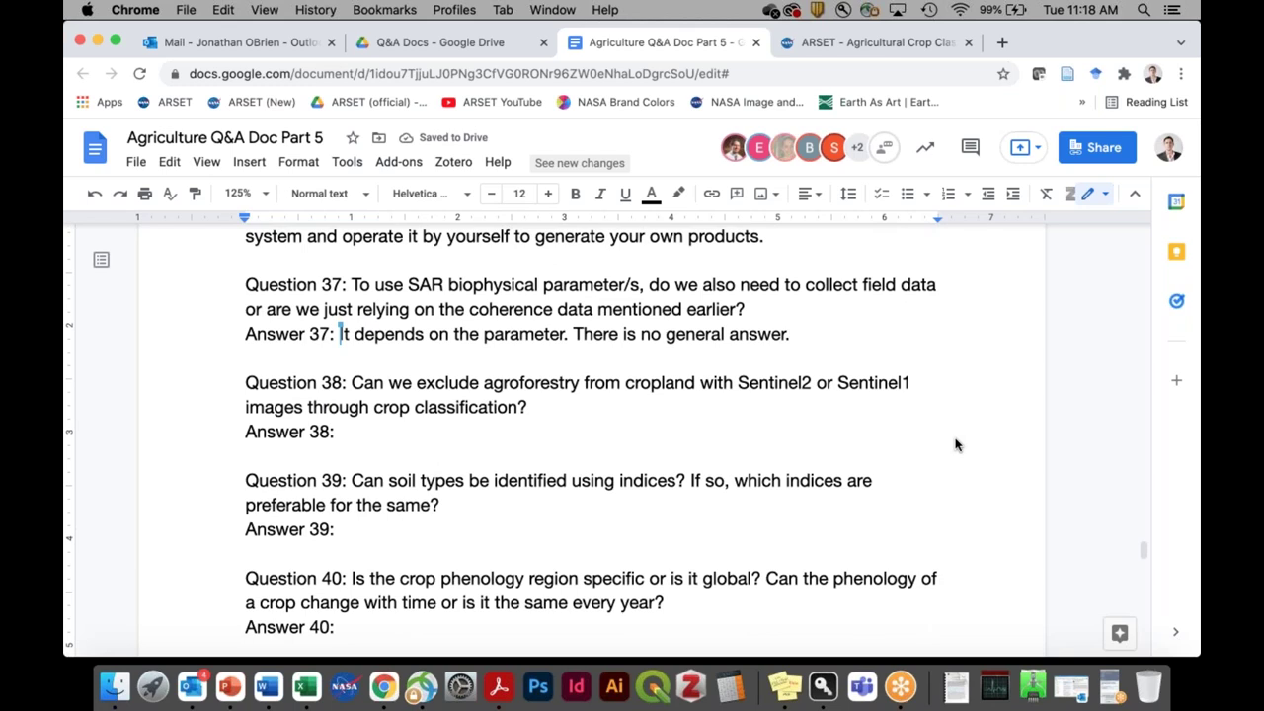
Step: Write Answer 38 covering agroforestry patterns, major trees via hr imagery, linear features and resolution
click(669, 431)
text(This)
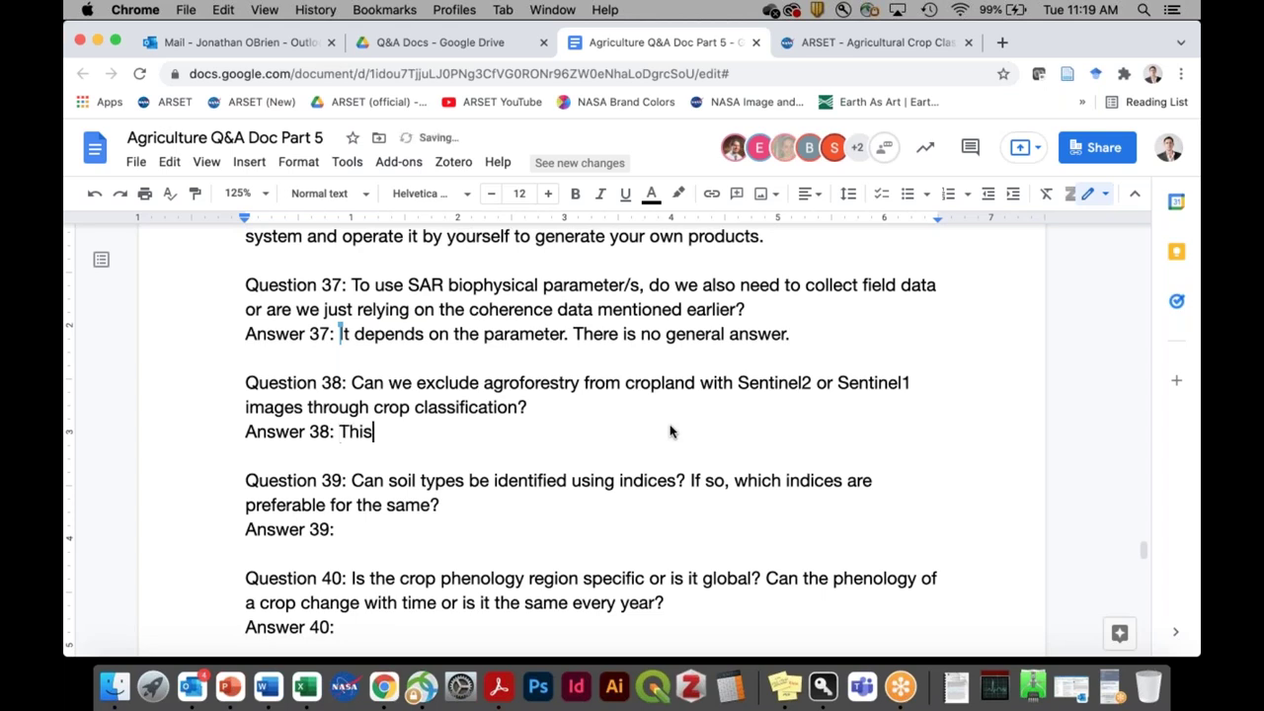
text( will de)
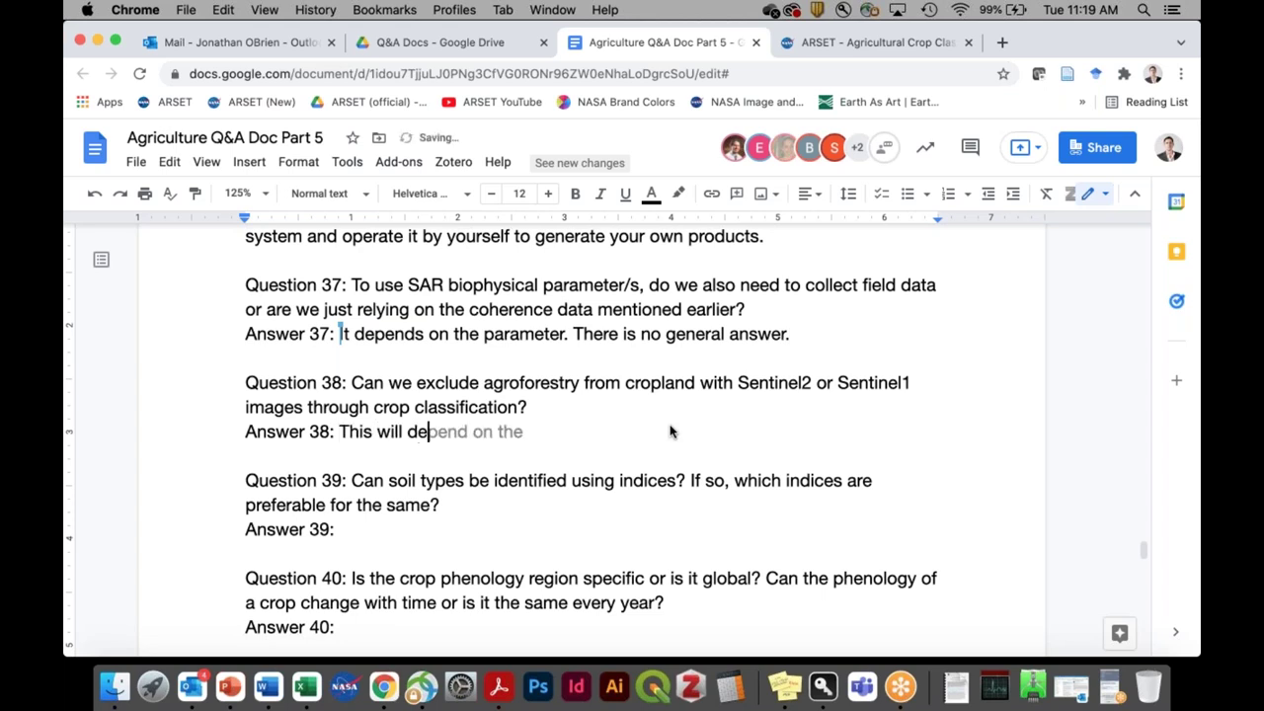
text(pend on lyo)
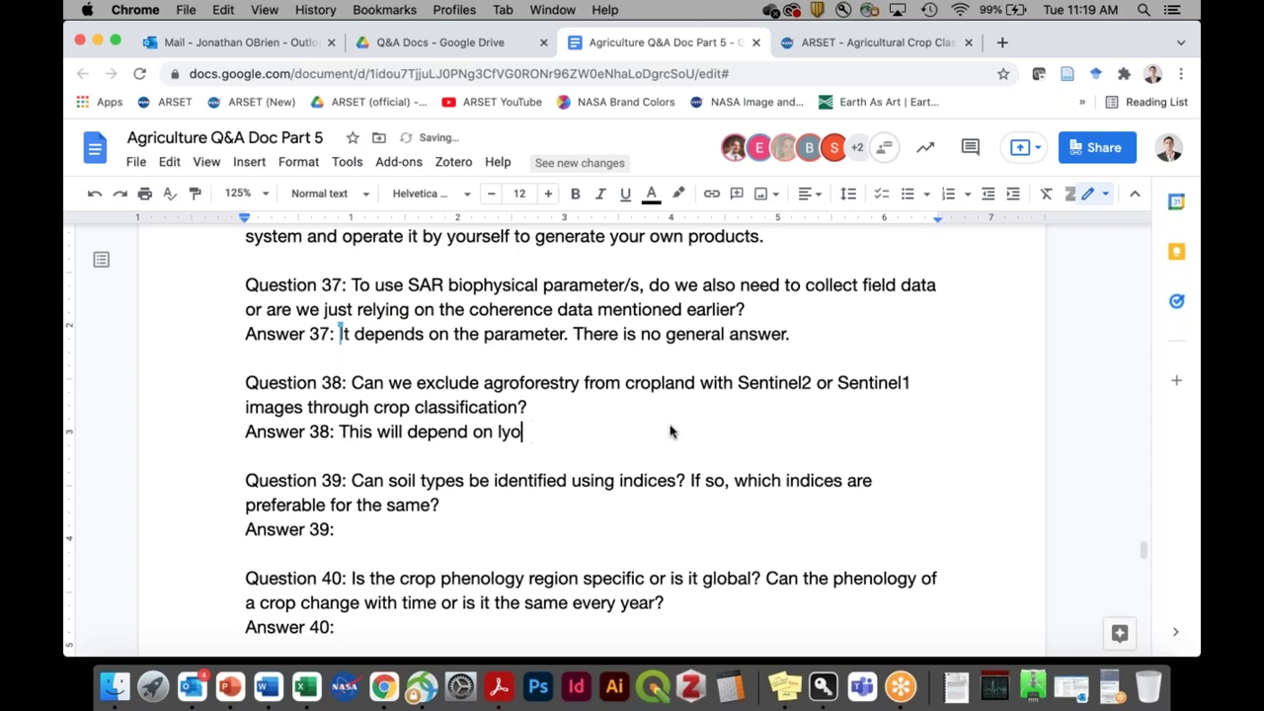
key(BackSpace)
key(BackSpace)
key(BackSpace)
text(your agrofores)
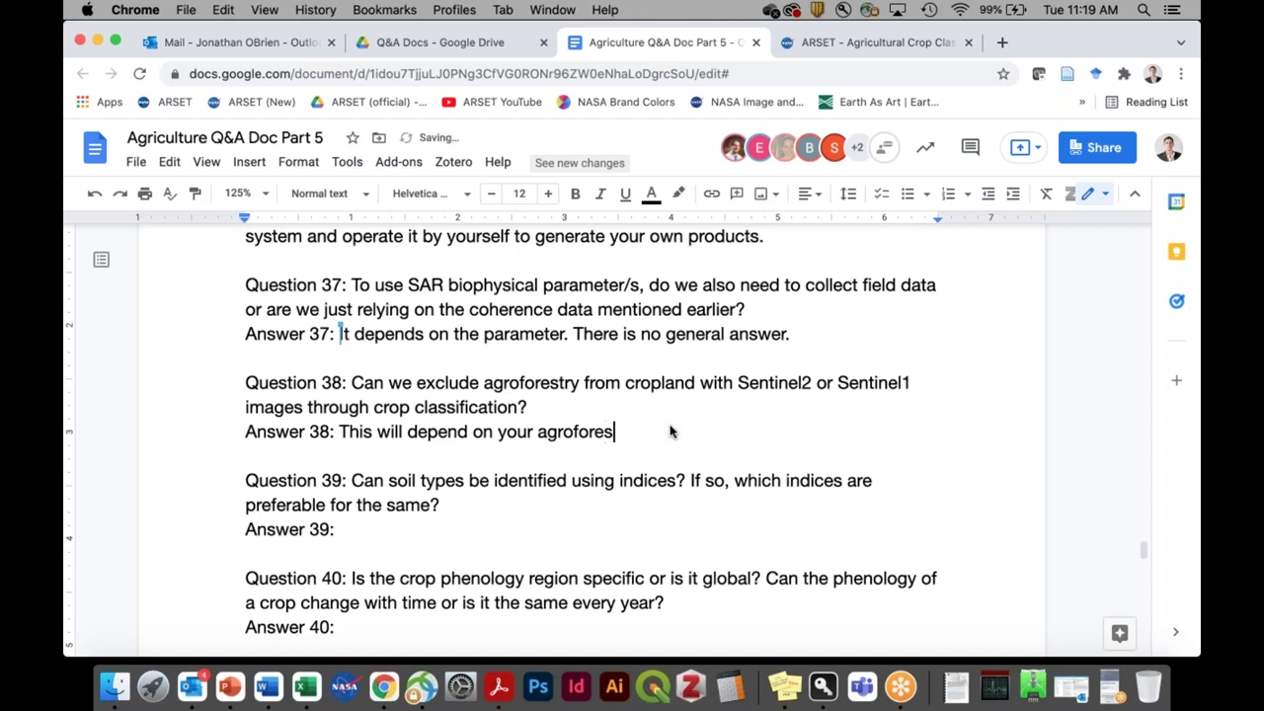
text(try patterns)
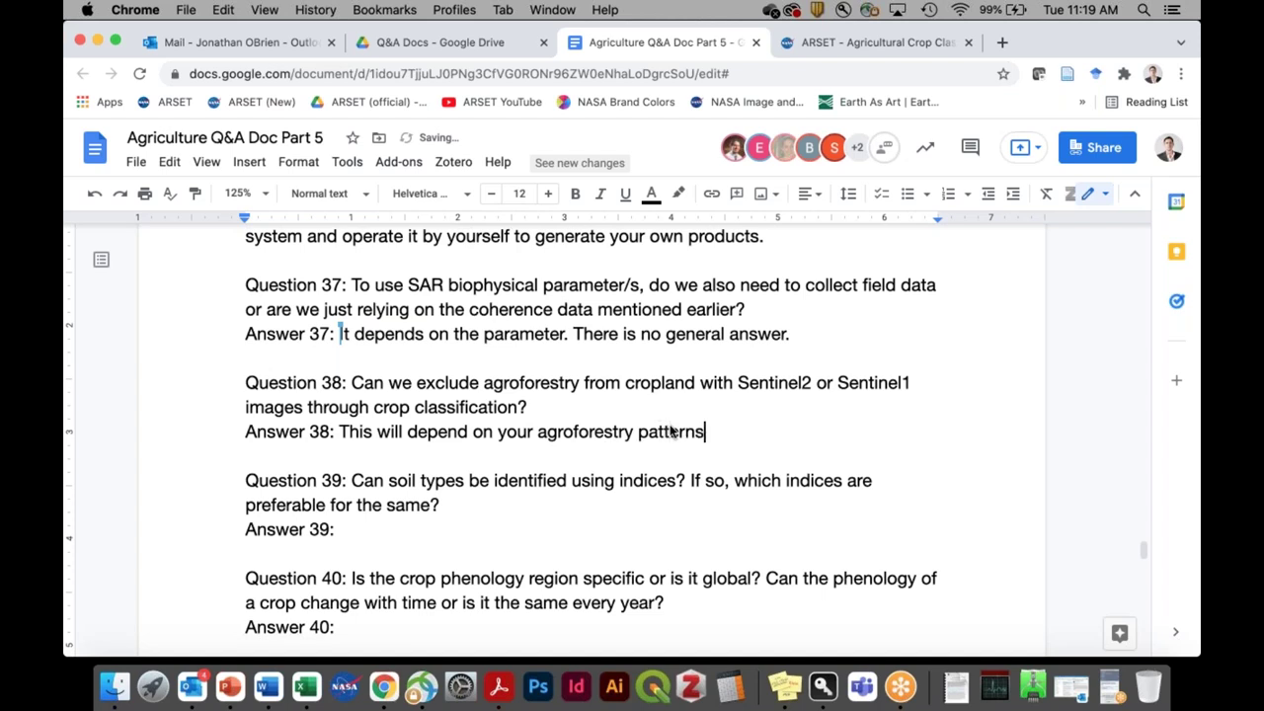
text(. If you have maj)
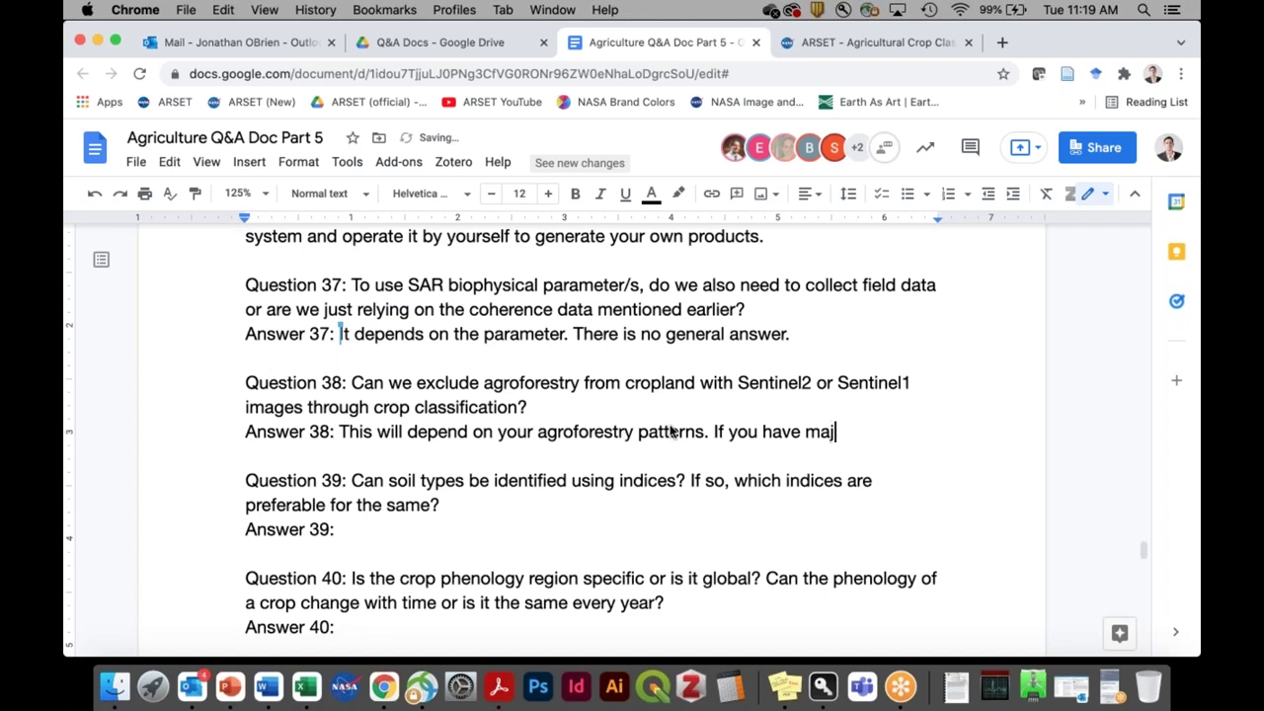
text(or trees, you can cap)
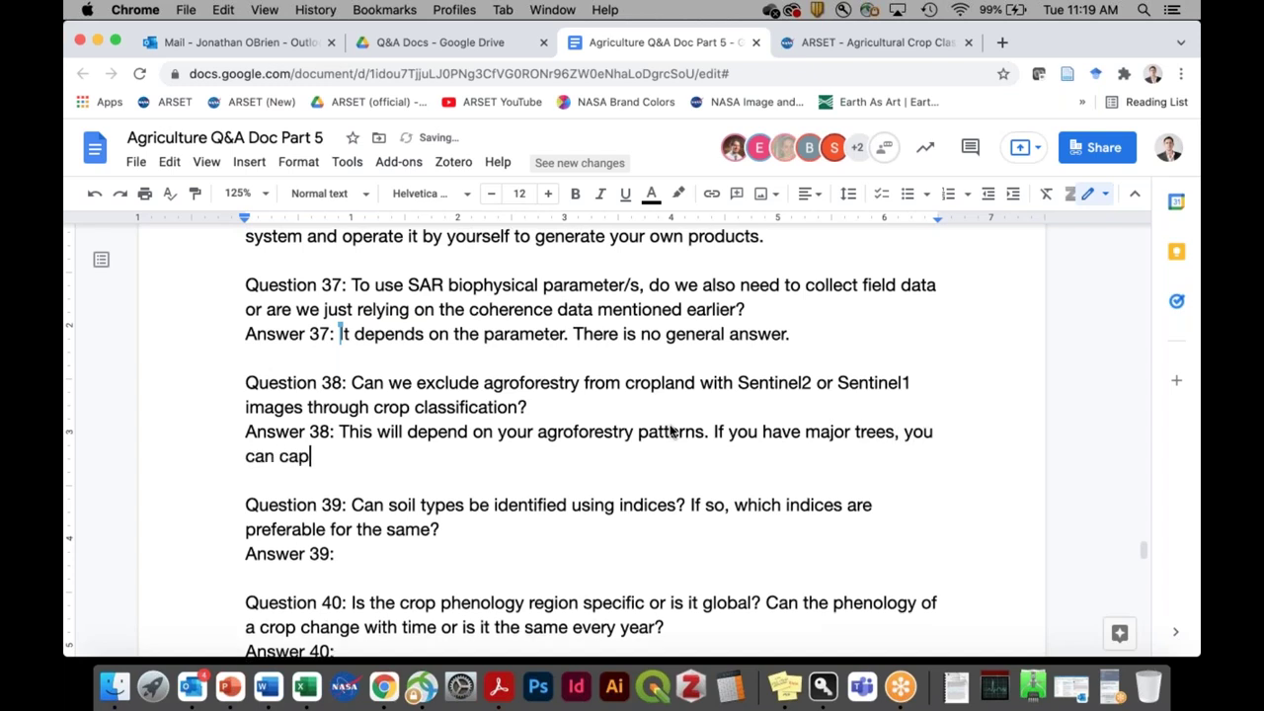
text(ture these )
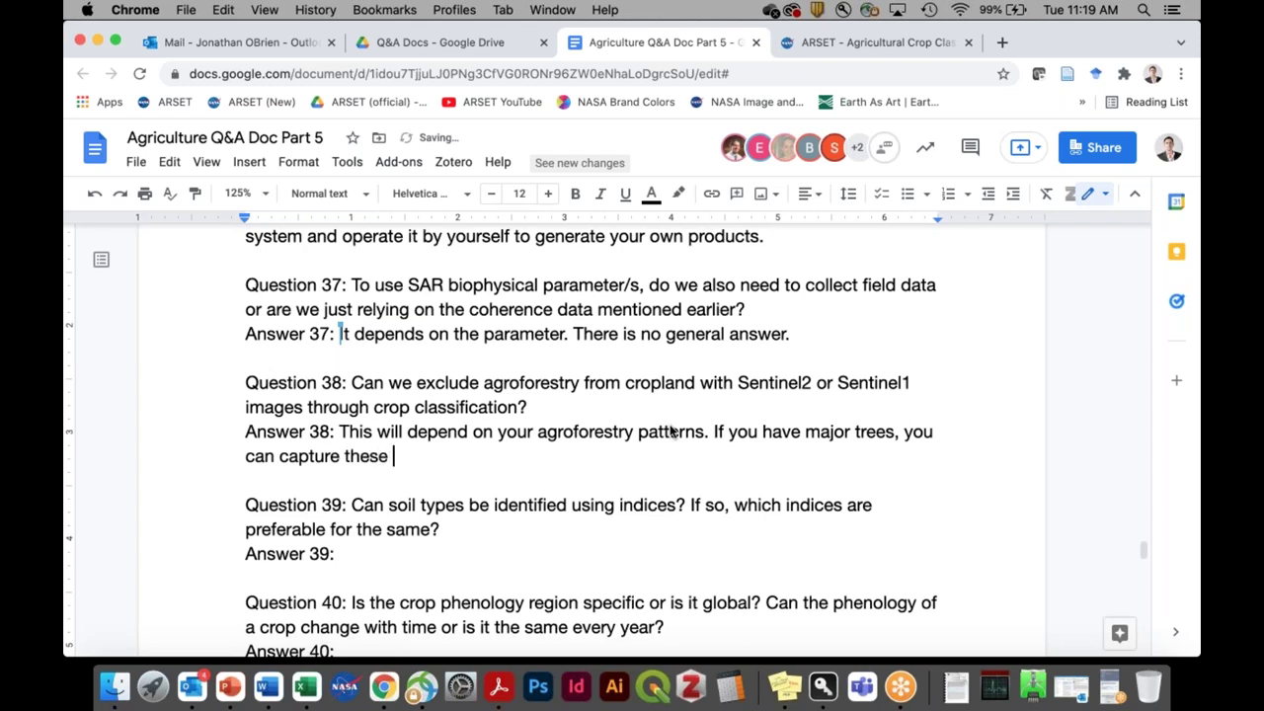
text(using hr imagery. If yo)
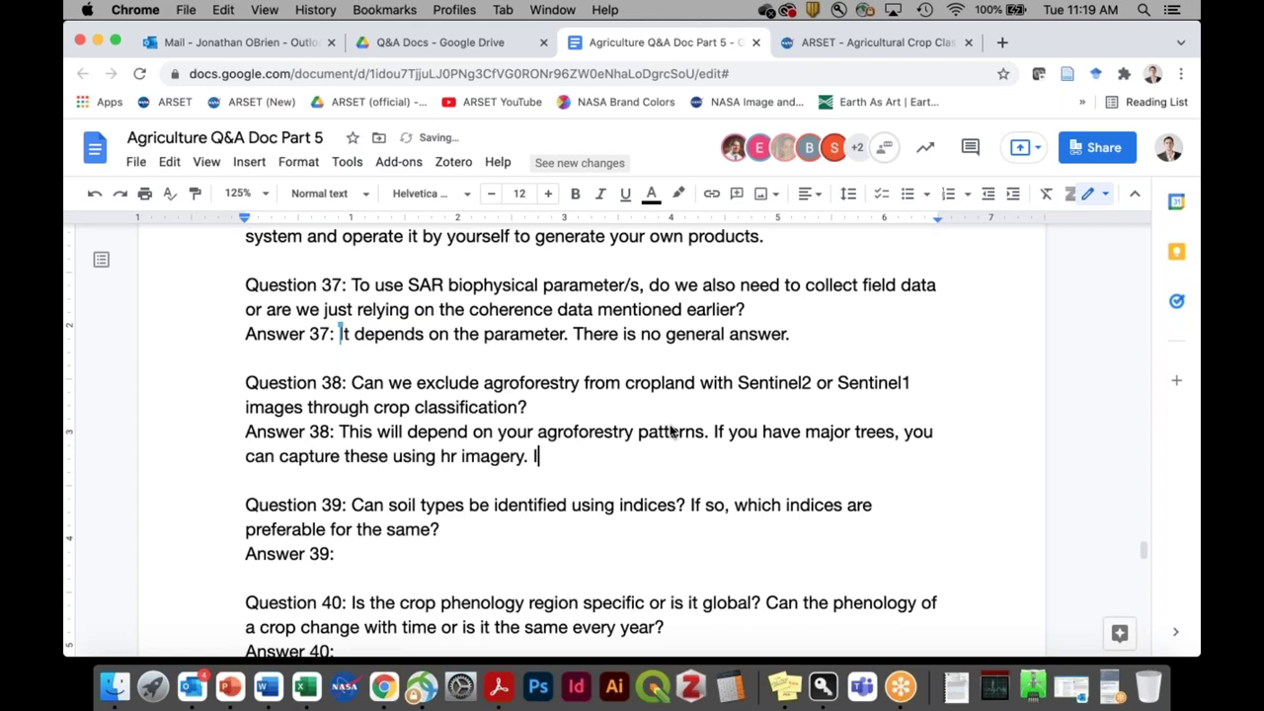
key(BackSpace)
key(BackSpace)
text(there are )
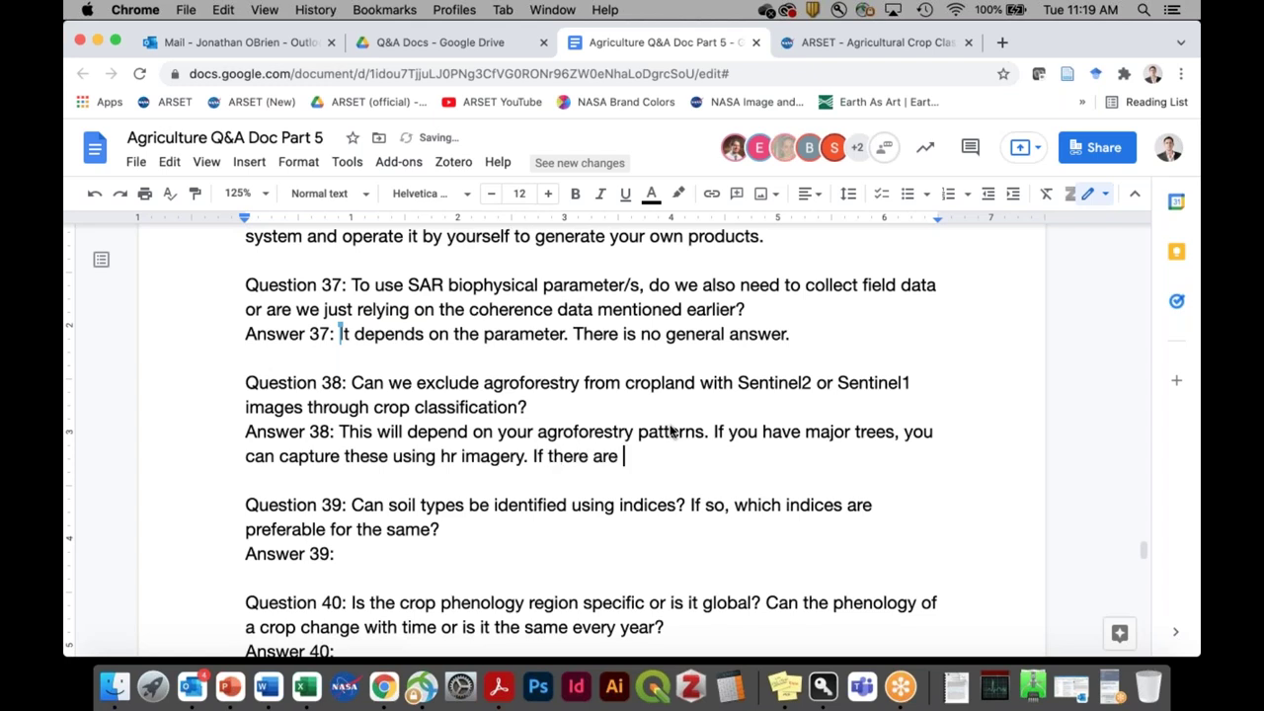
text(linear feat)
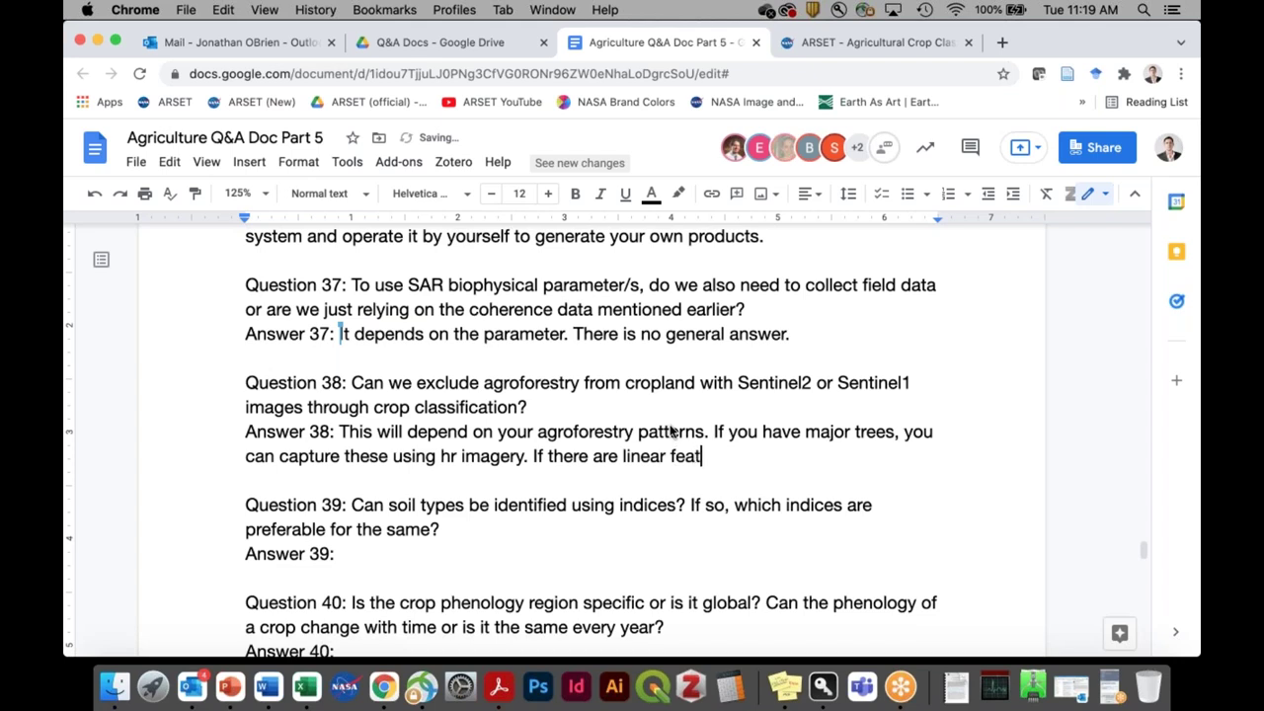
text(ures, it will be diffic)
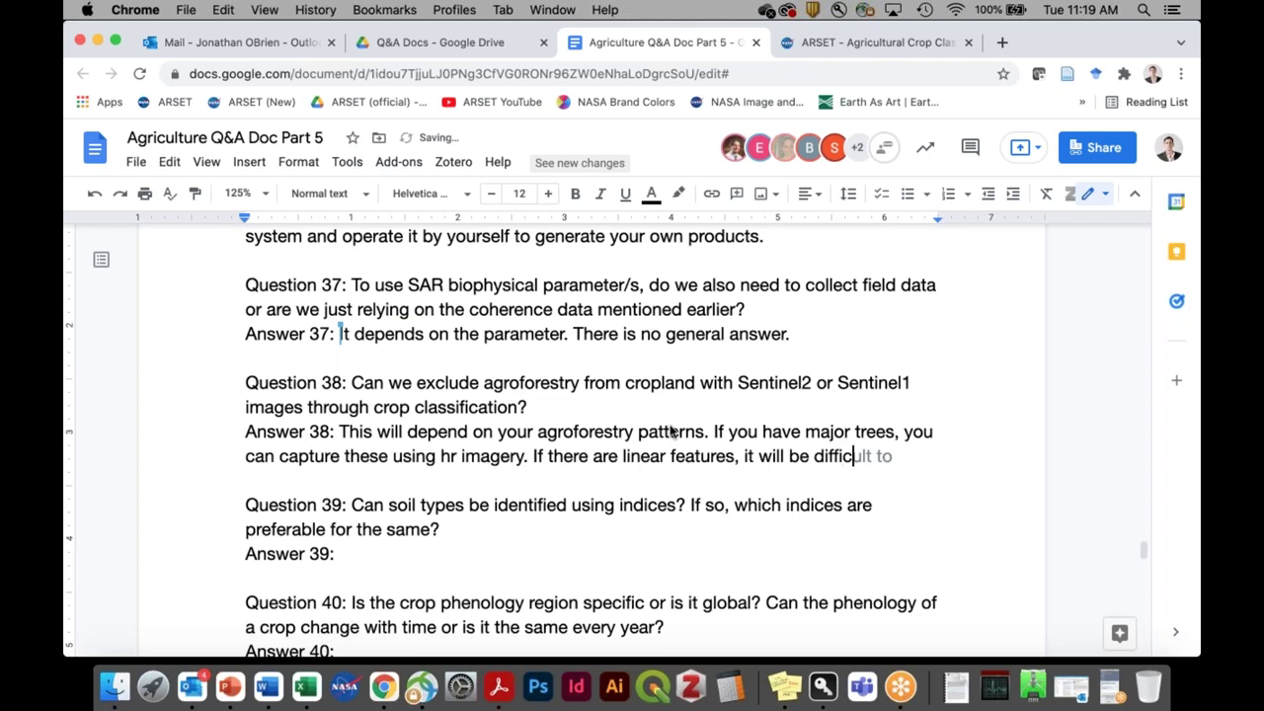
text(ult to take the )
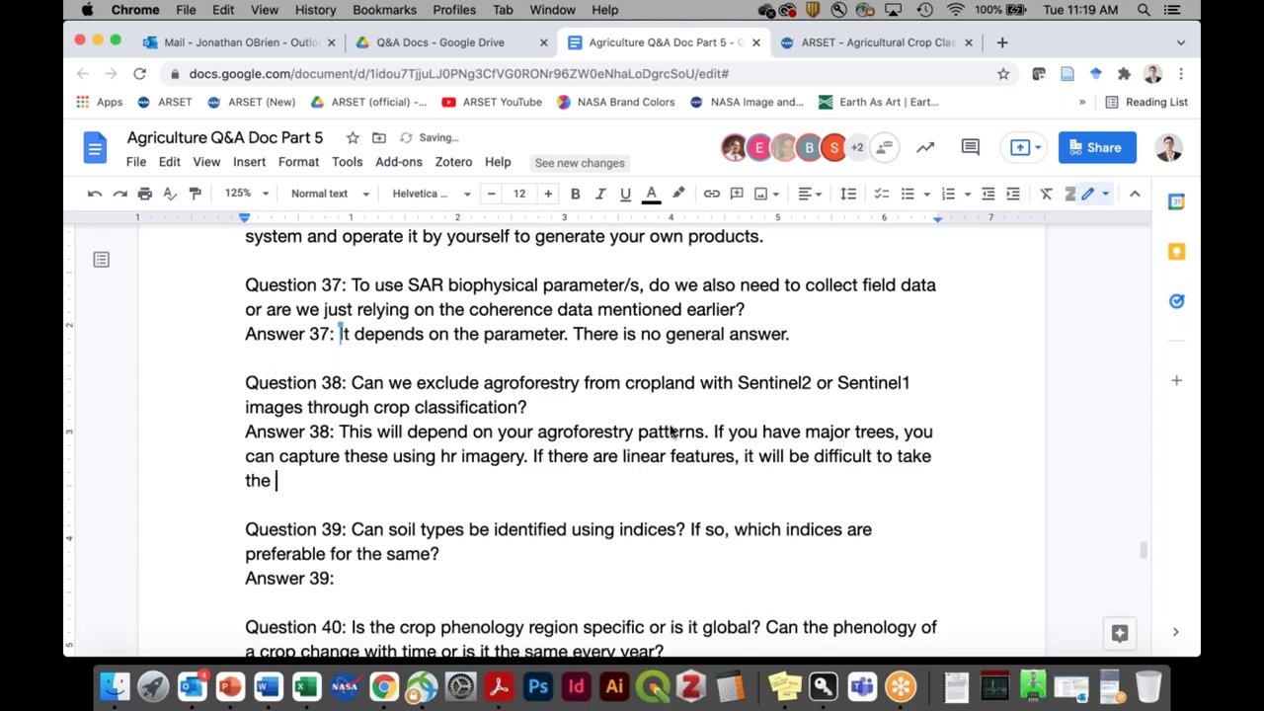
text(agroforestry)
text( feature)
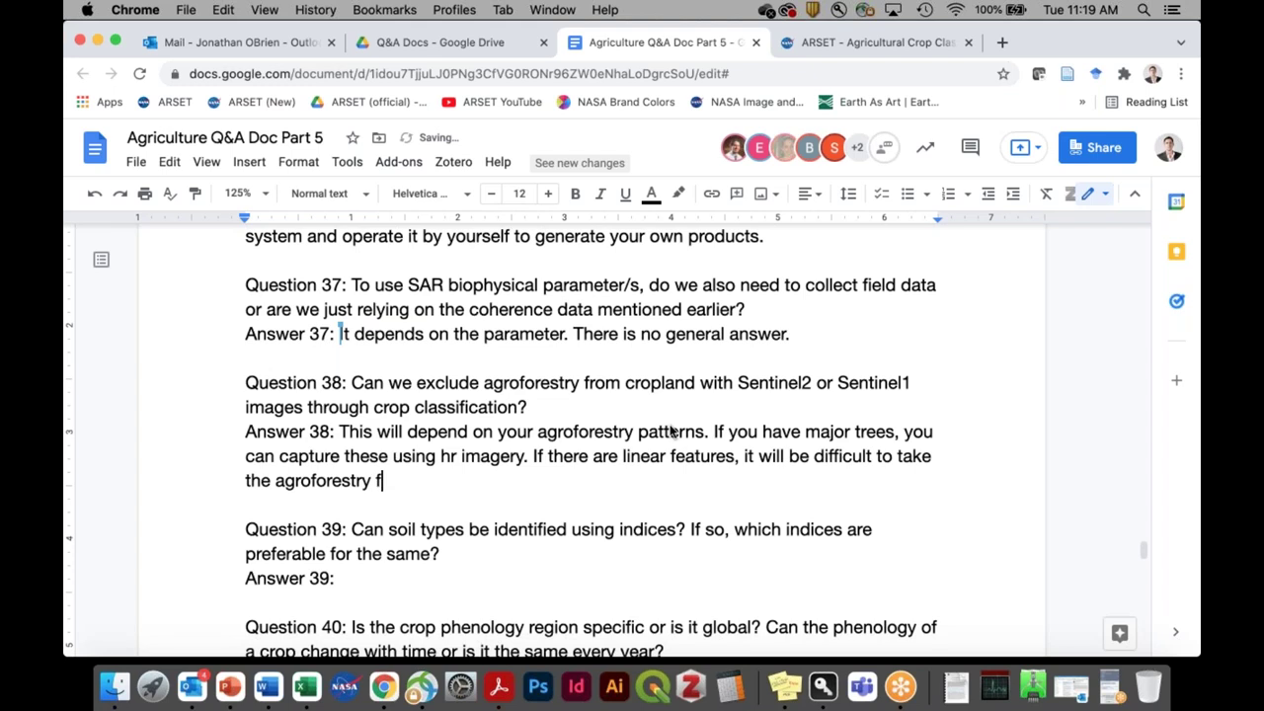
text(s out )
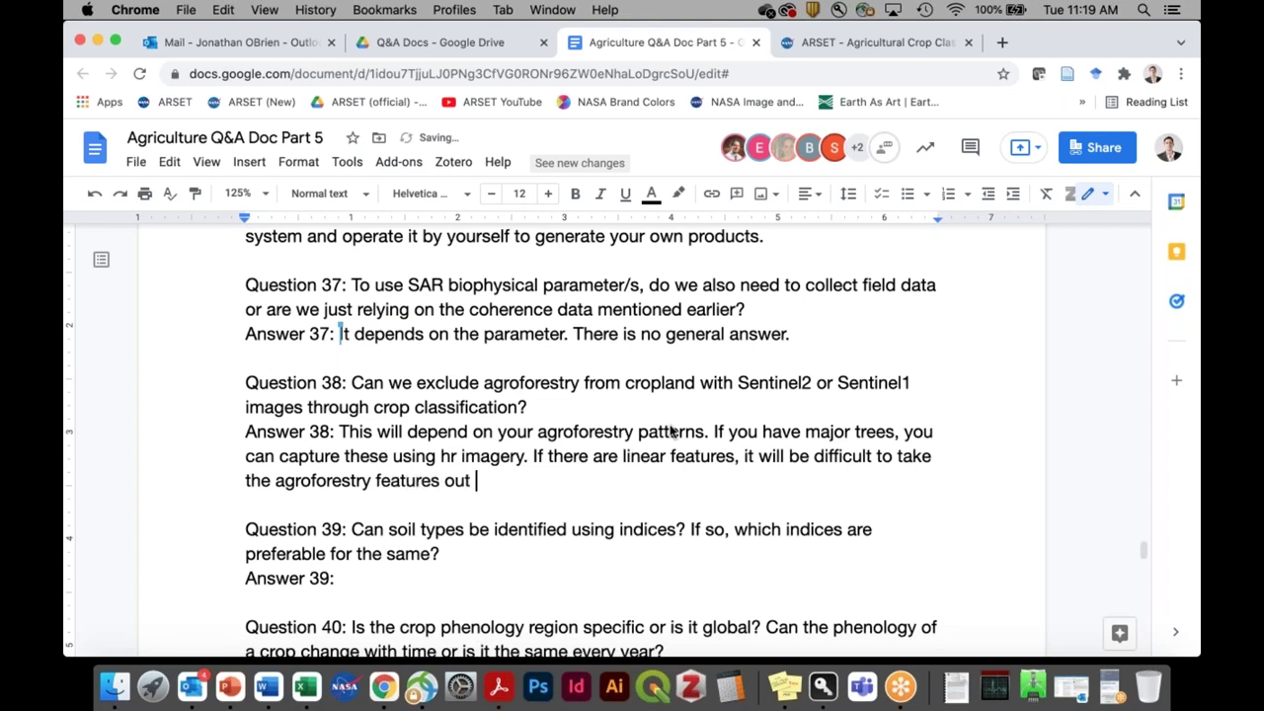
text(of the crop)
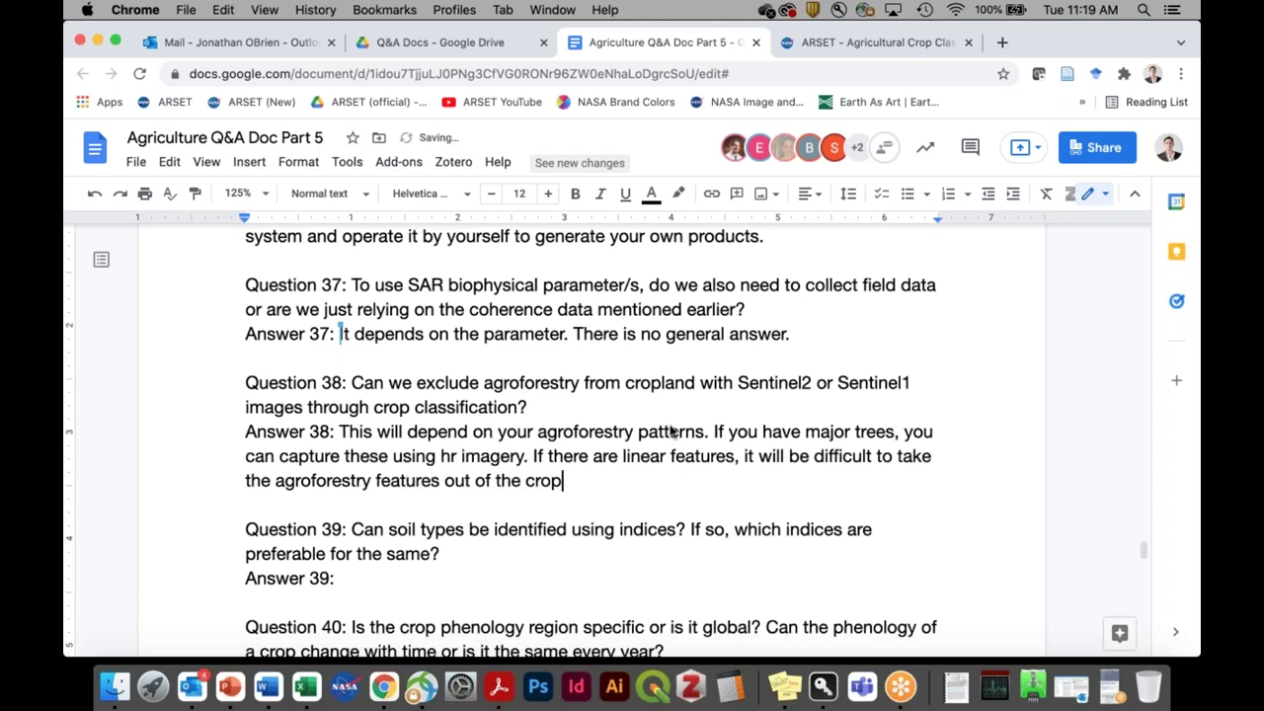
text(land. This is a matt)
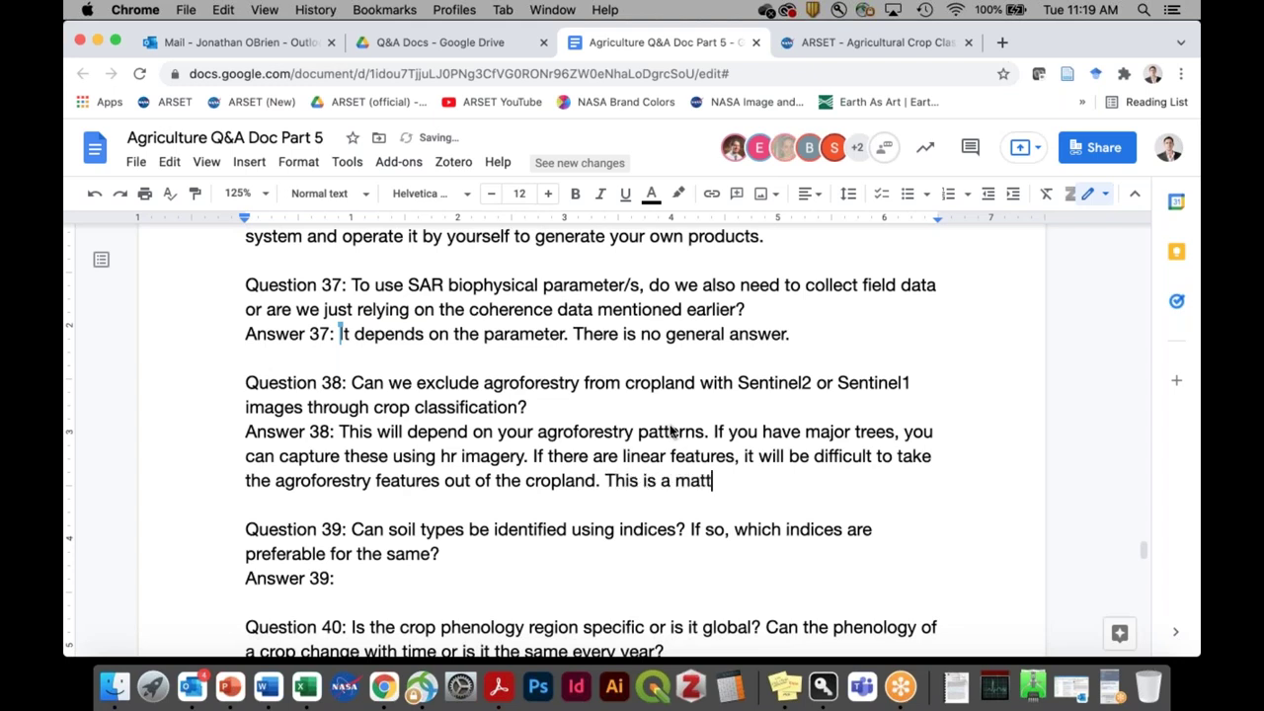
text(er of r)
text(olution)
key(BackSpace)
key(BackSpace)
key(BackSpace)
key(BackSpace)
Step: Finish Answer 38 with 'resolution.' and write Answer 39 ending 'It could be a soil brightness index.'
text(tion.)
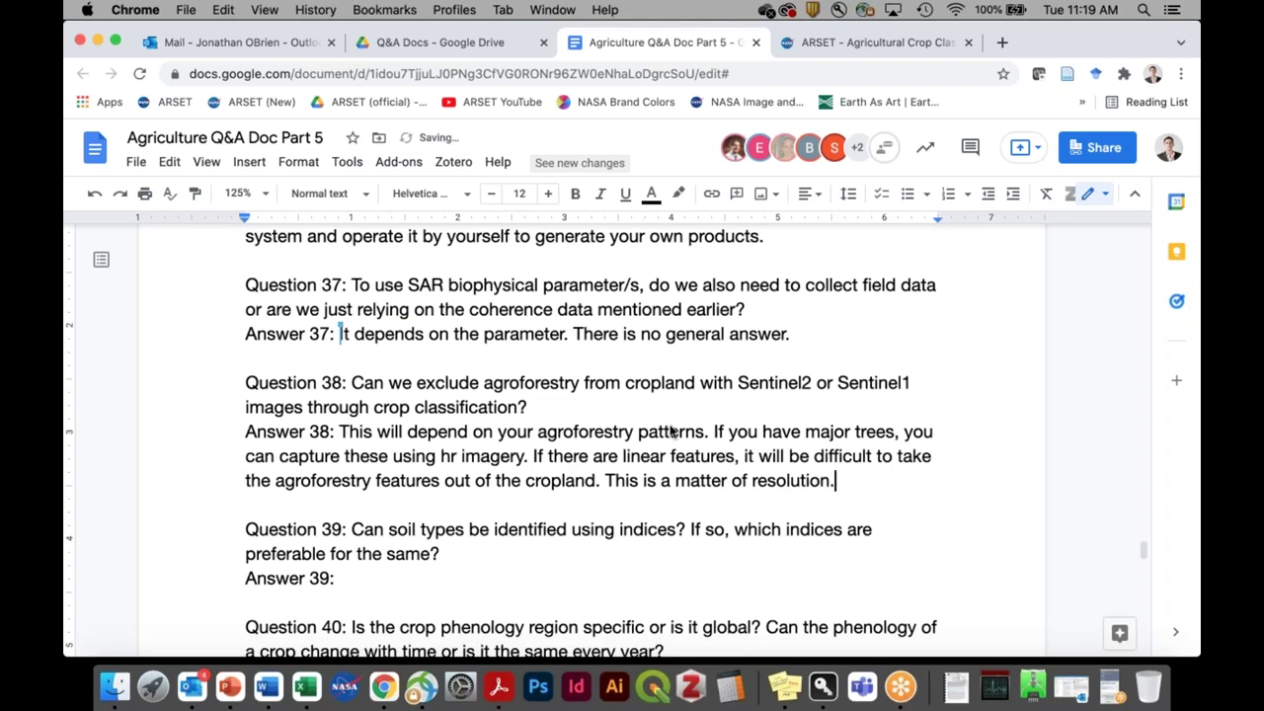
scroll(670, 432, down, 2)
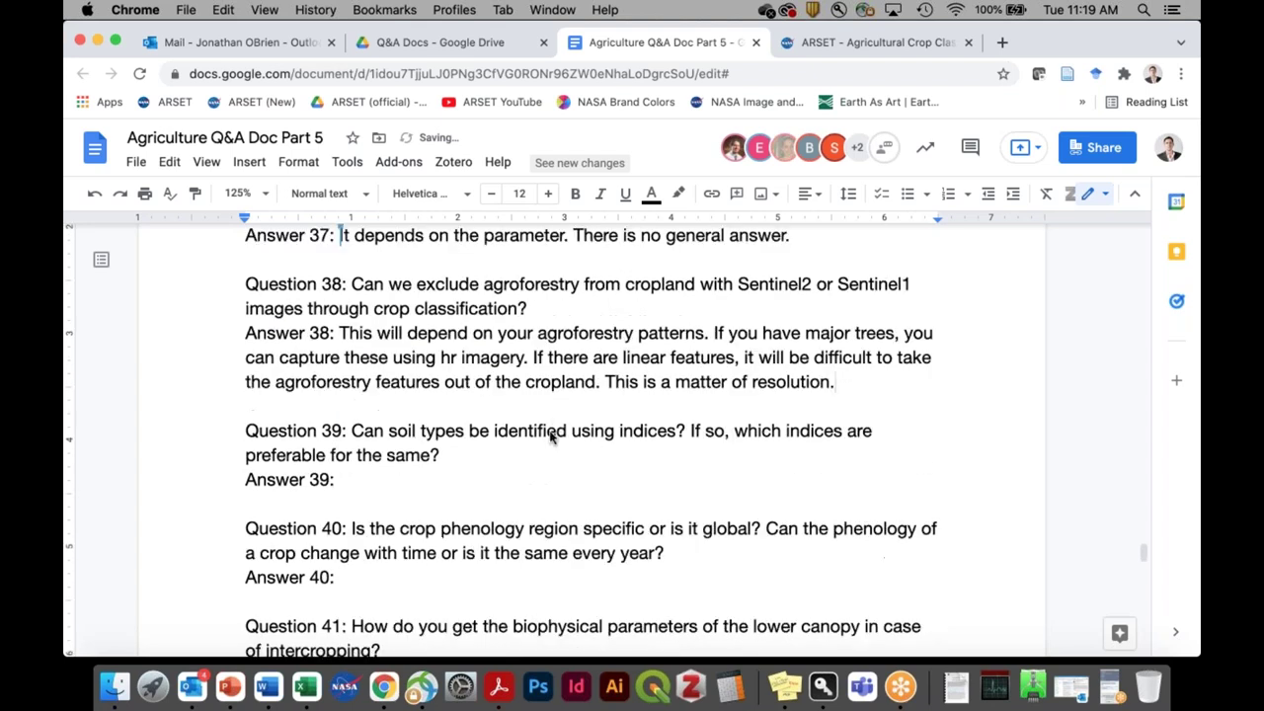
click(545, 477)
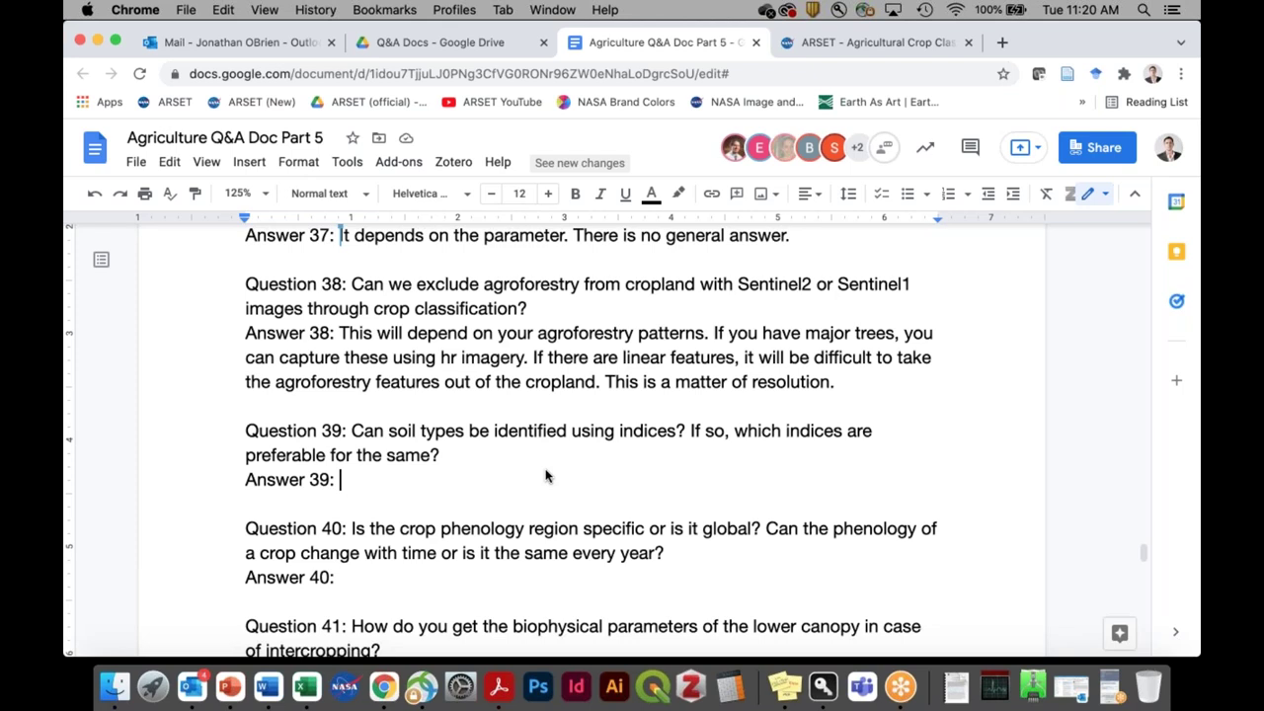
text(I)
text(The so)
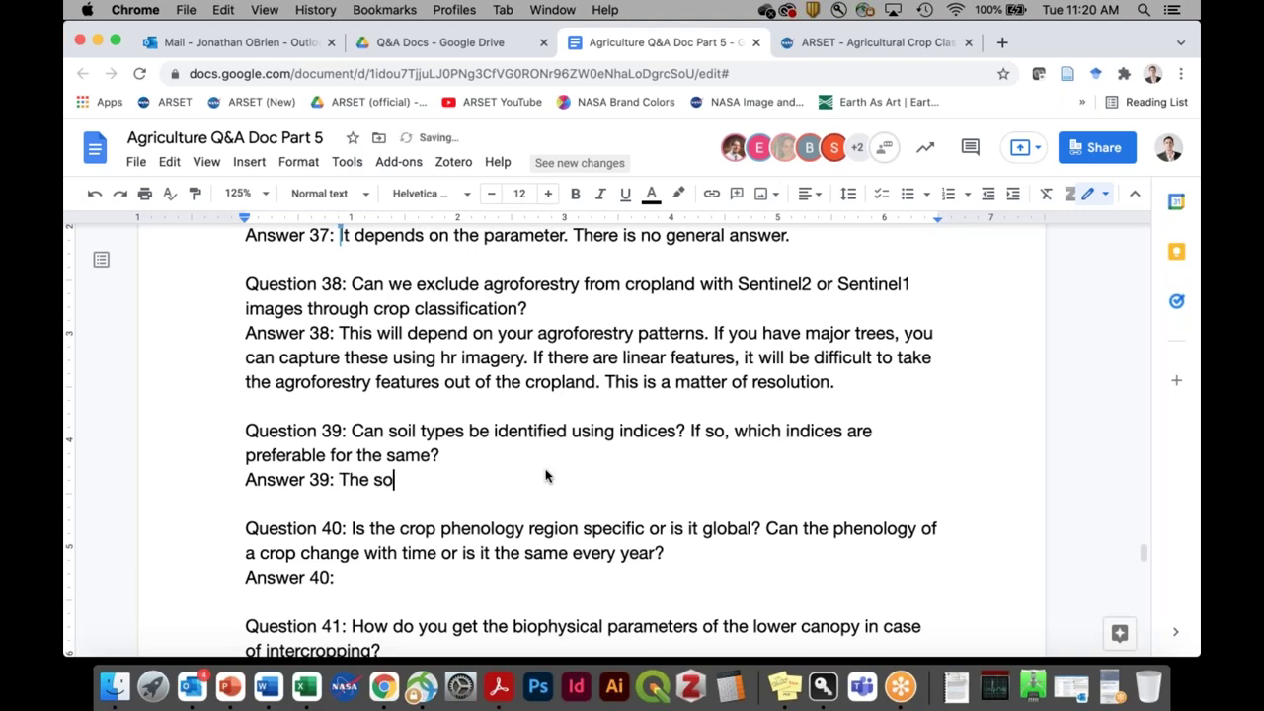
text(il type doesn')
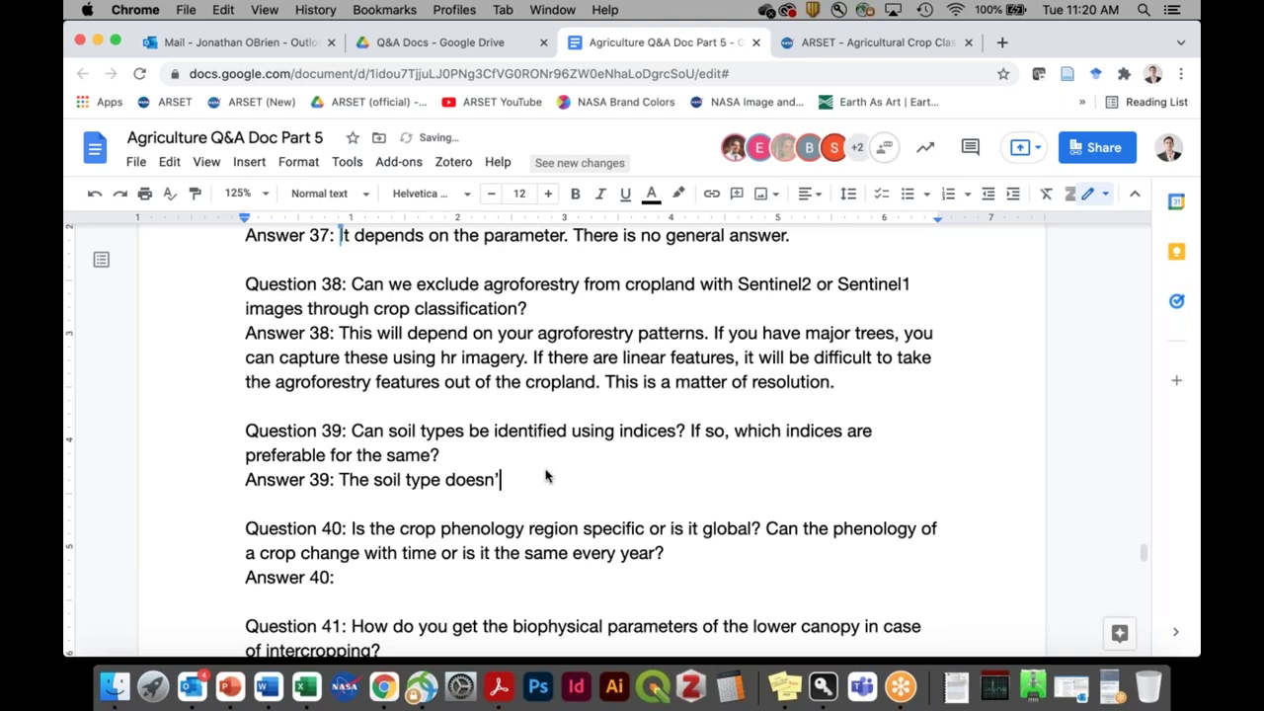
text(t exactly re)
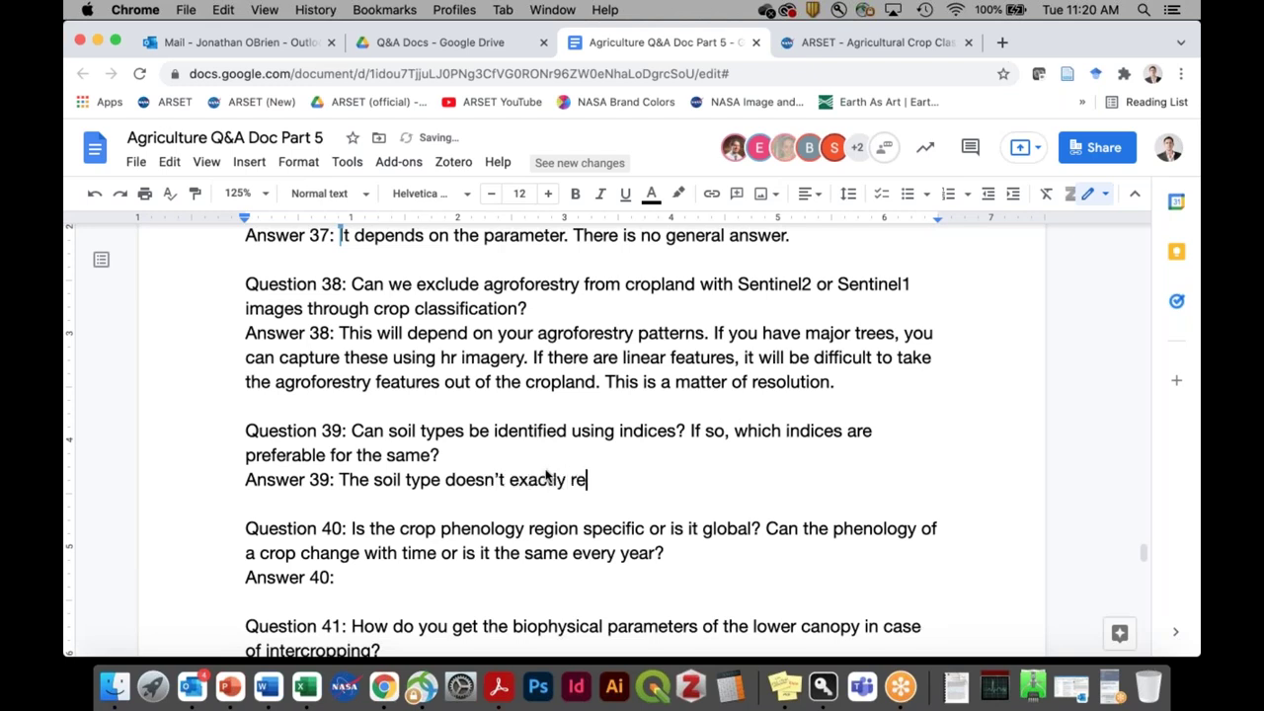
text(fer to soil color. )
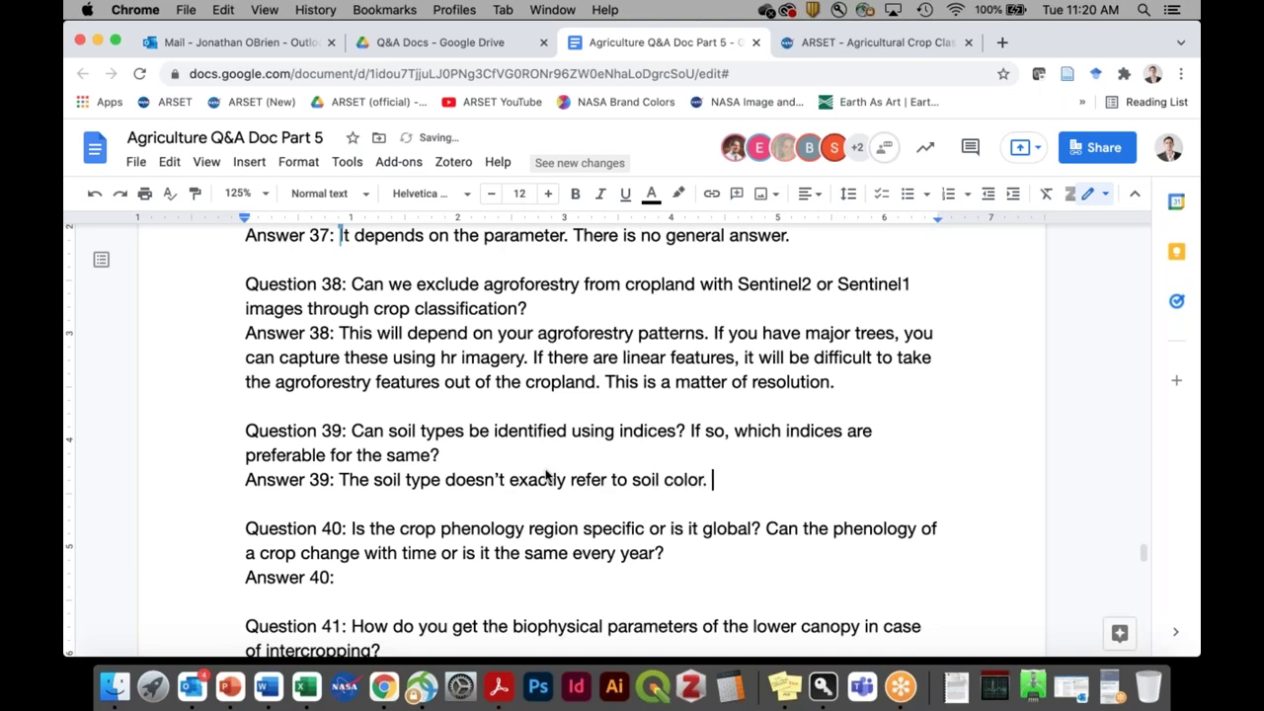
text(In some places it c)
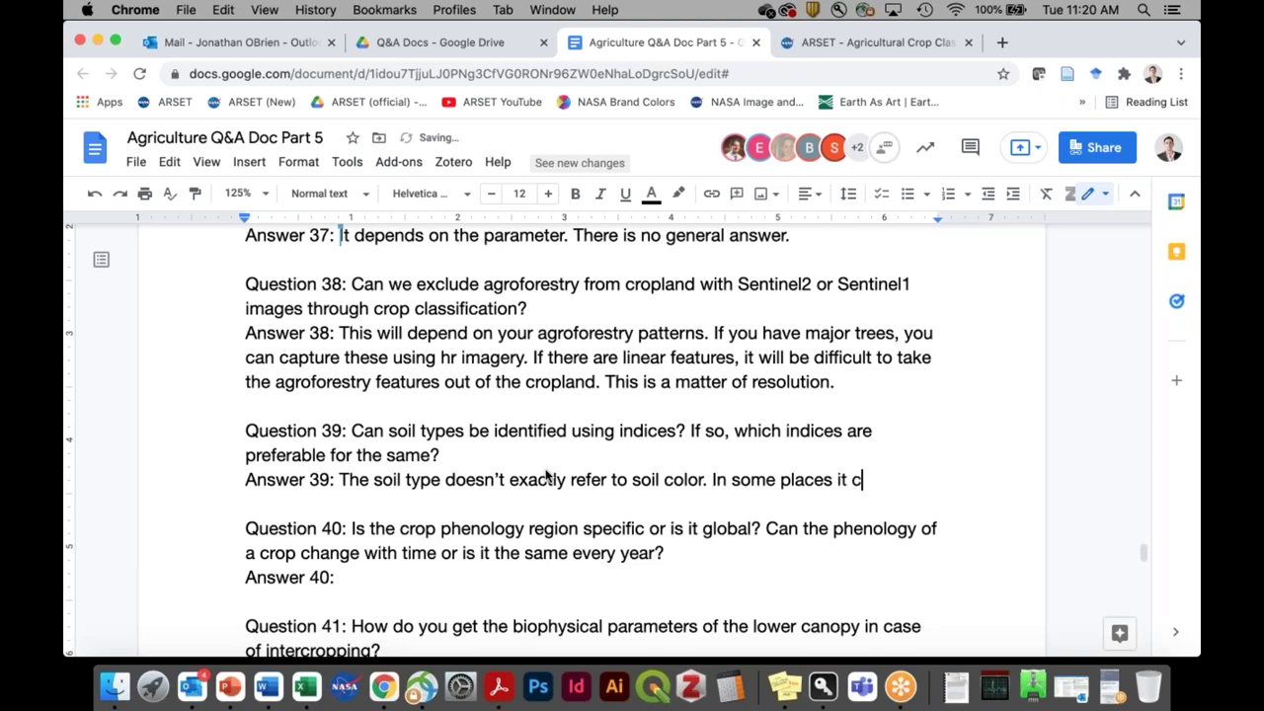
text(an be related)
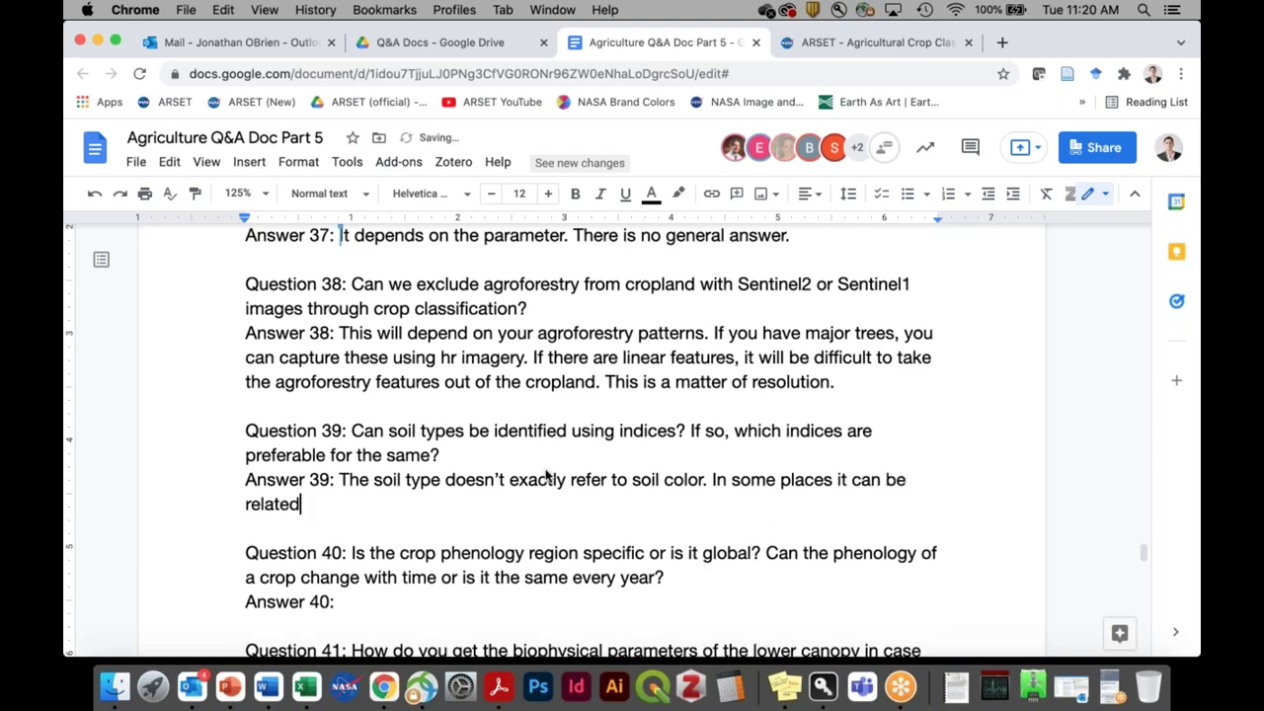
text( to color. In this ca)
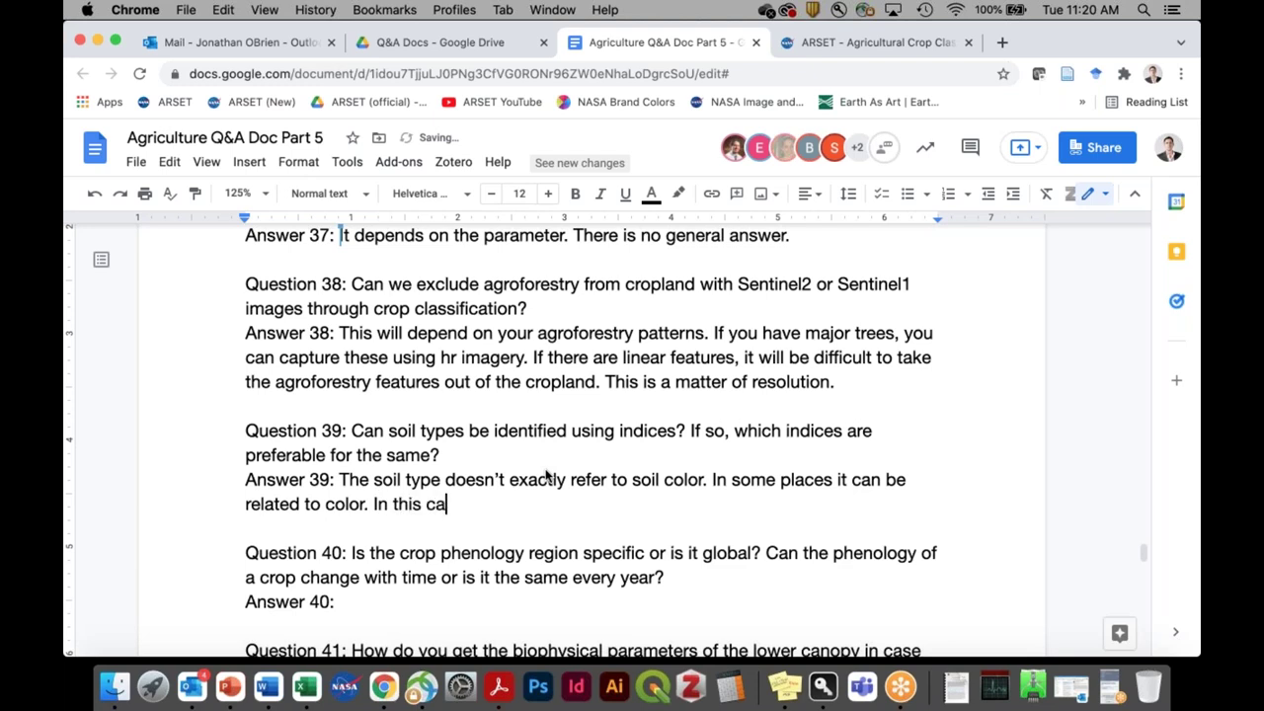
text(se, we can )
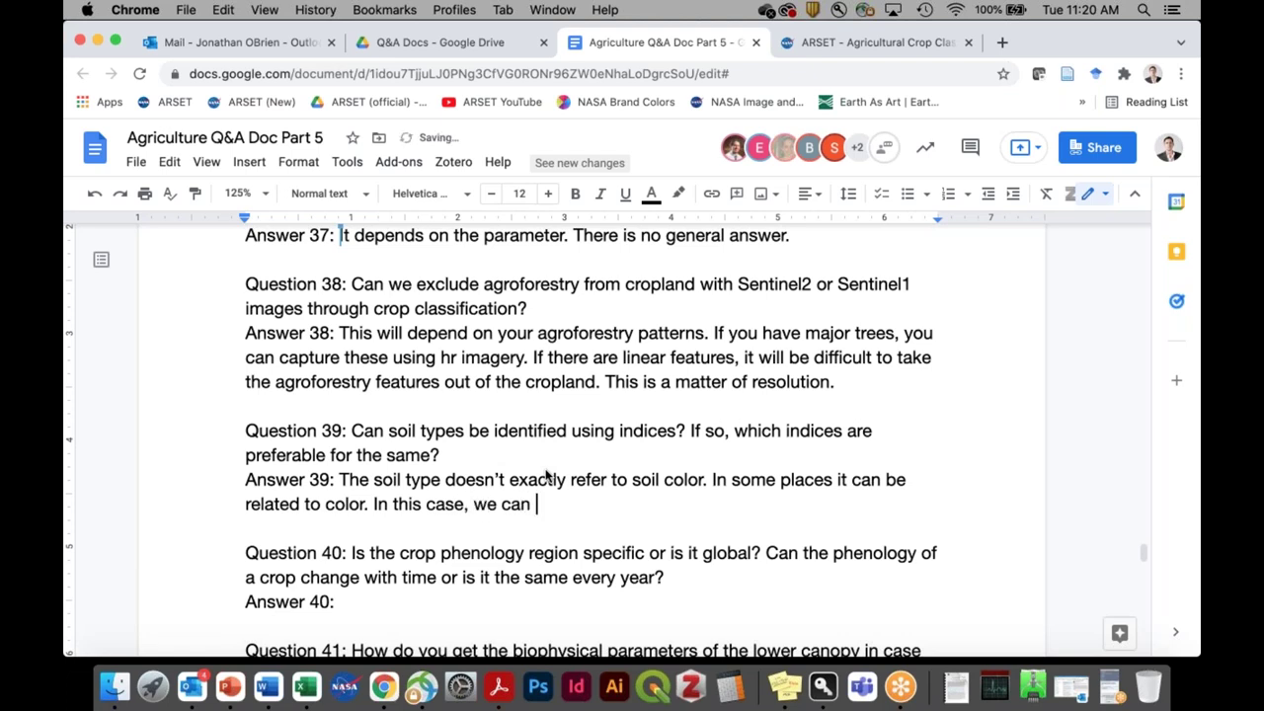
text(use the surface col)
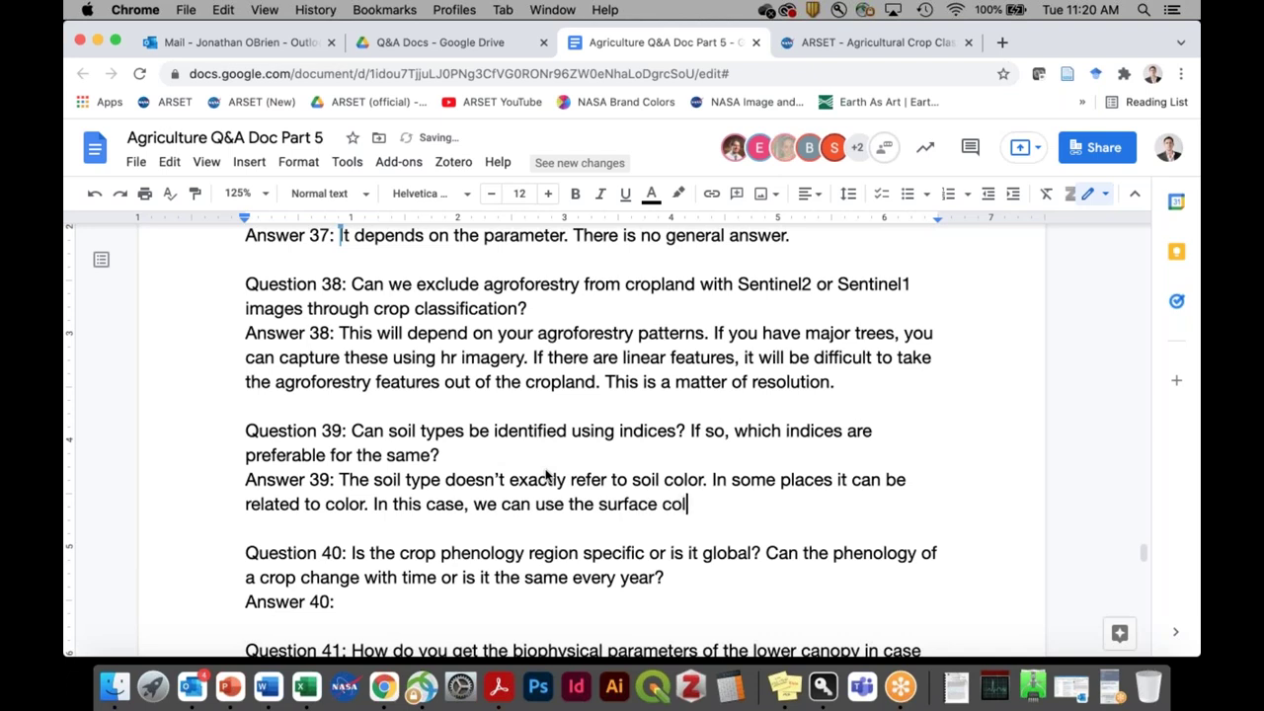
text(or. It dep)
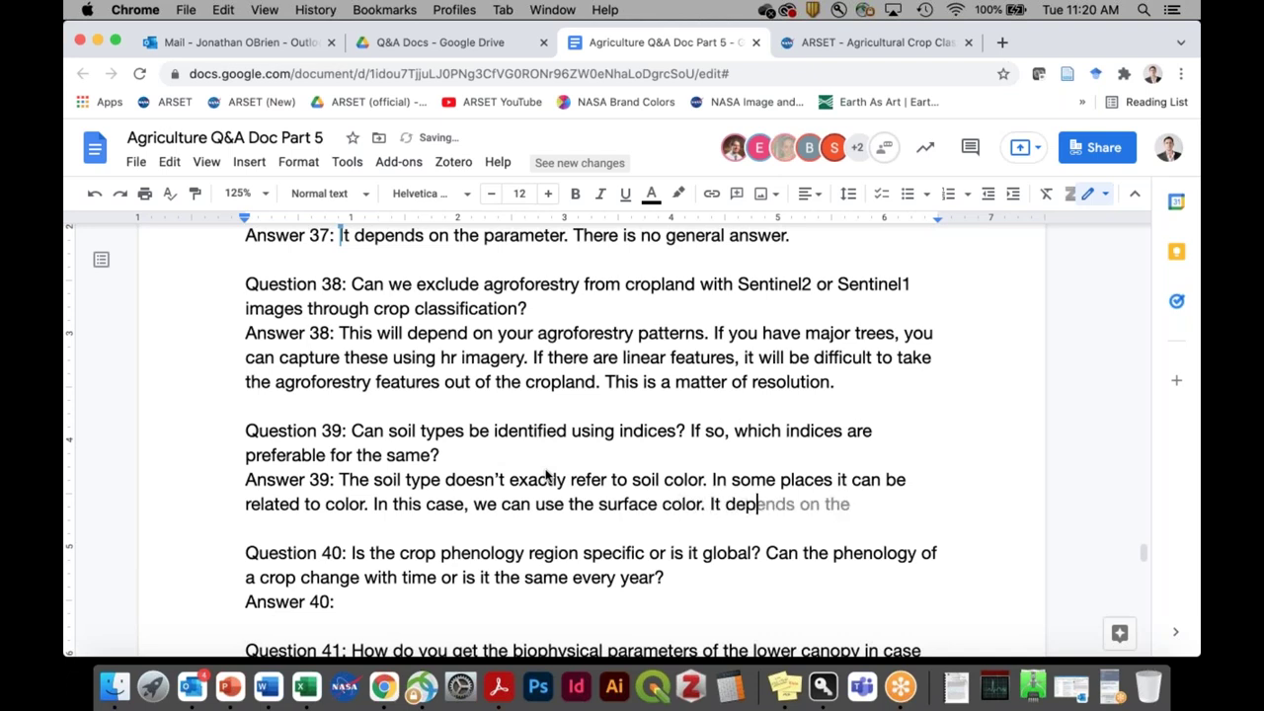
text(ends on the a)
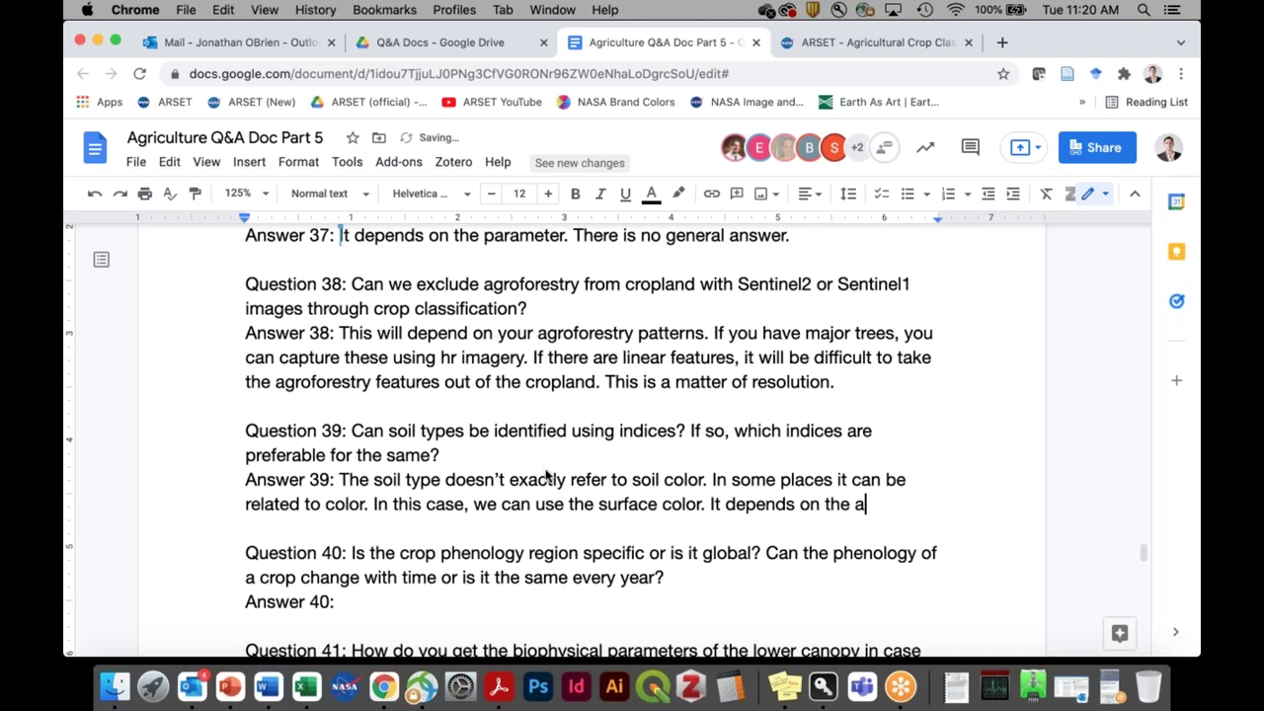
text(rea you are l)
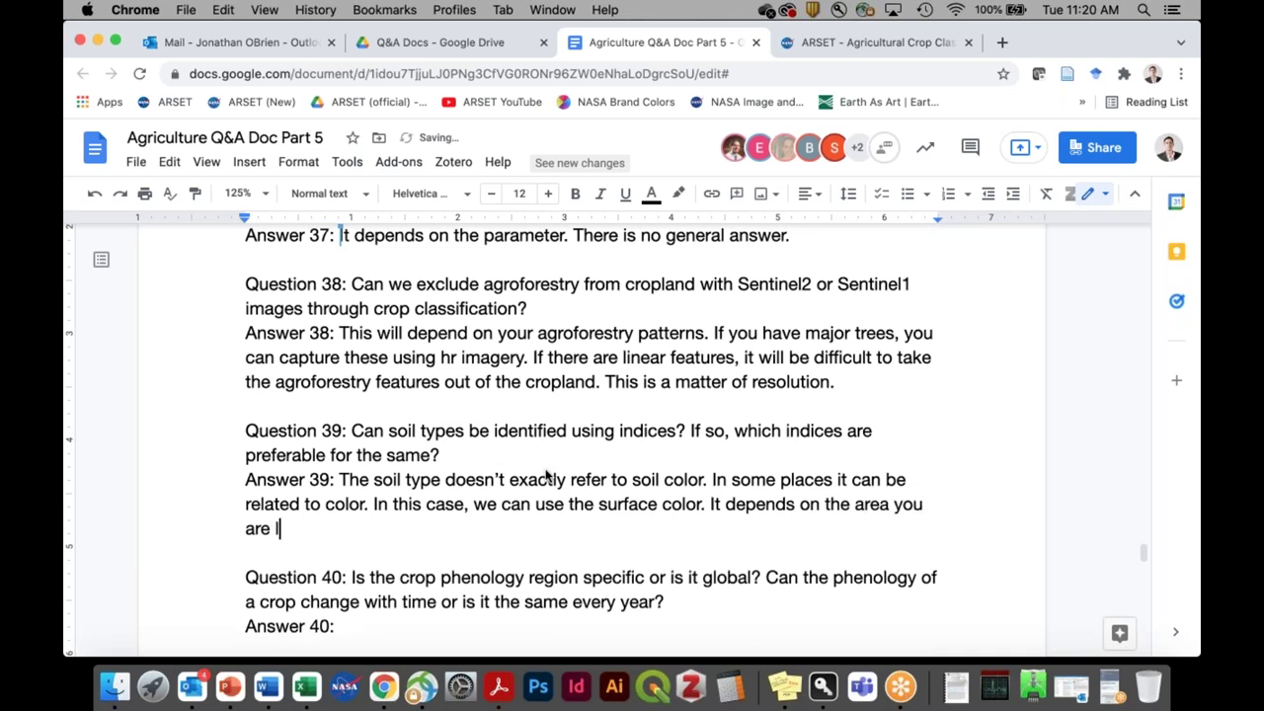
text(ooking at.)
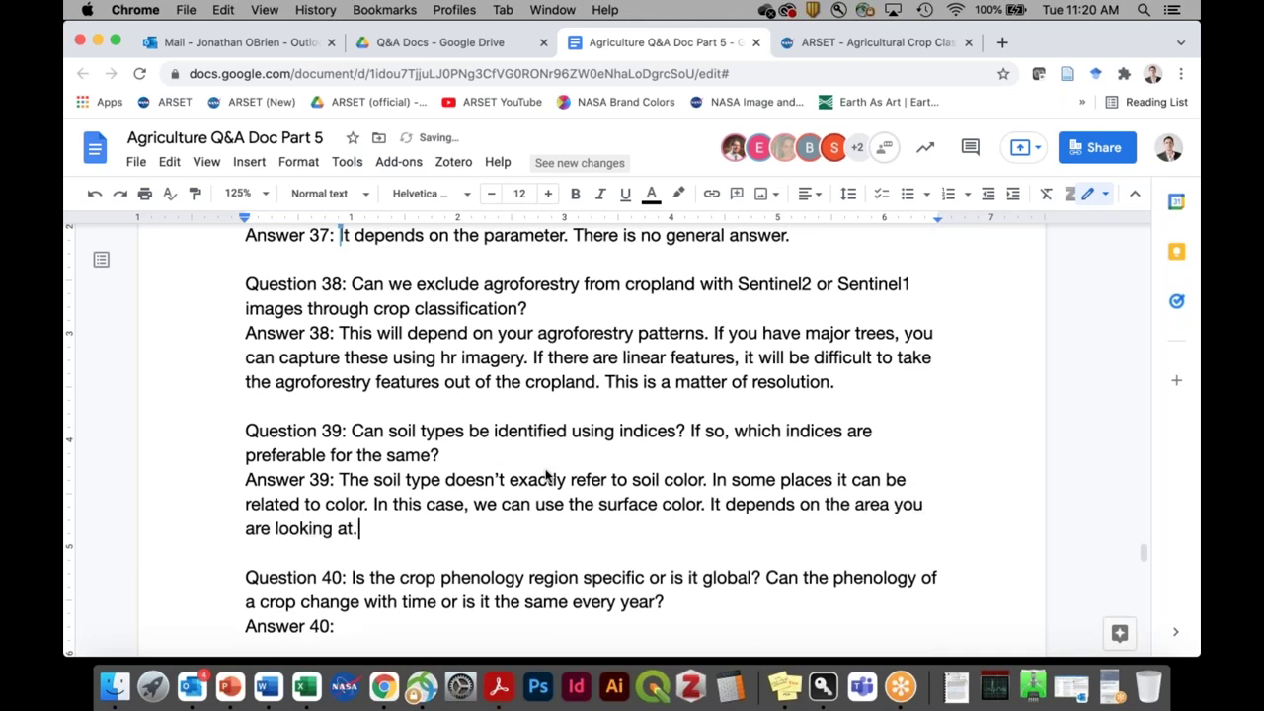
scroll(658, 500, down, 3)
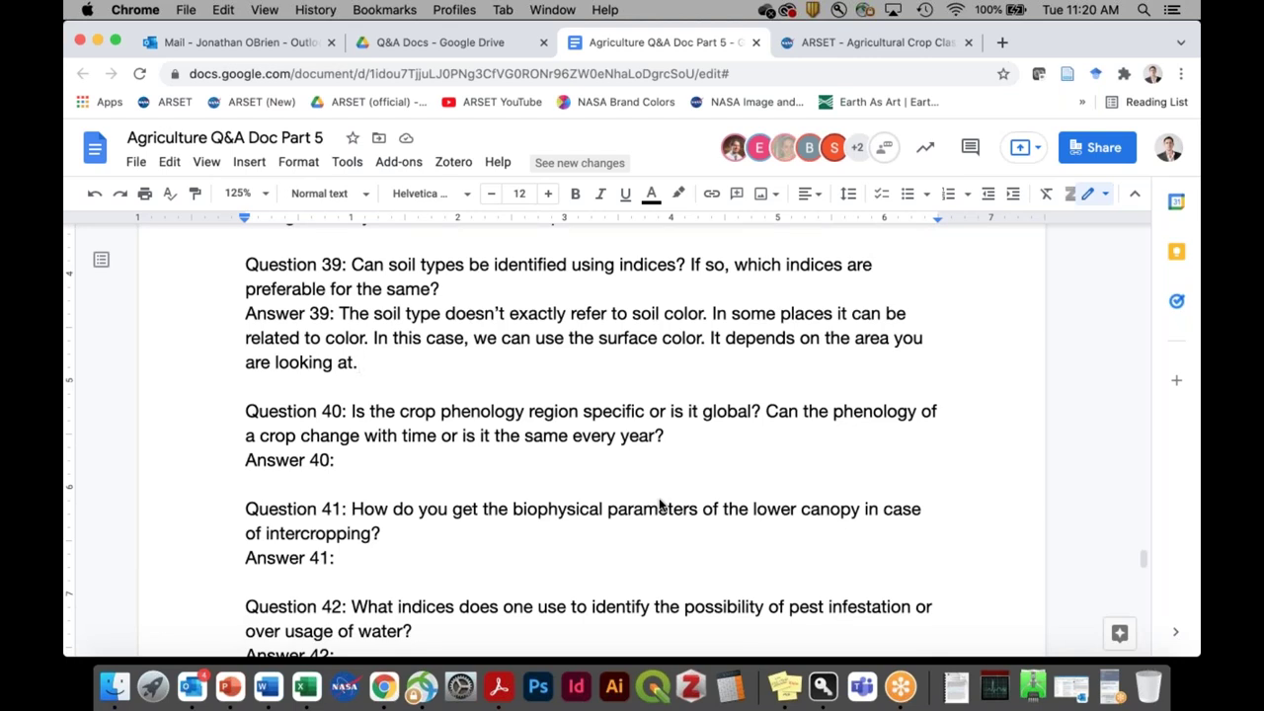
text(It could be a so)
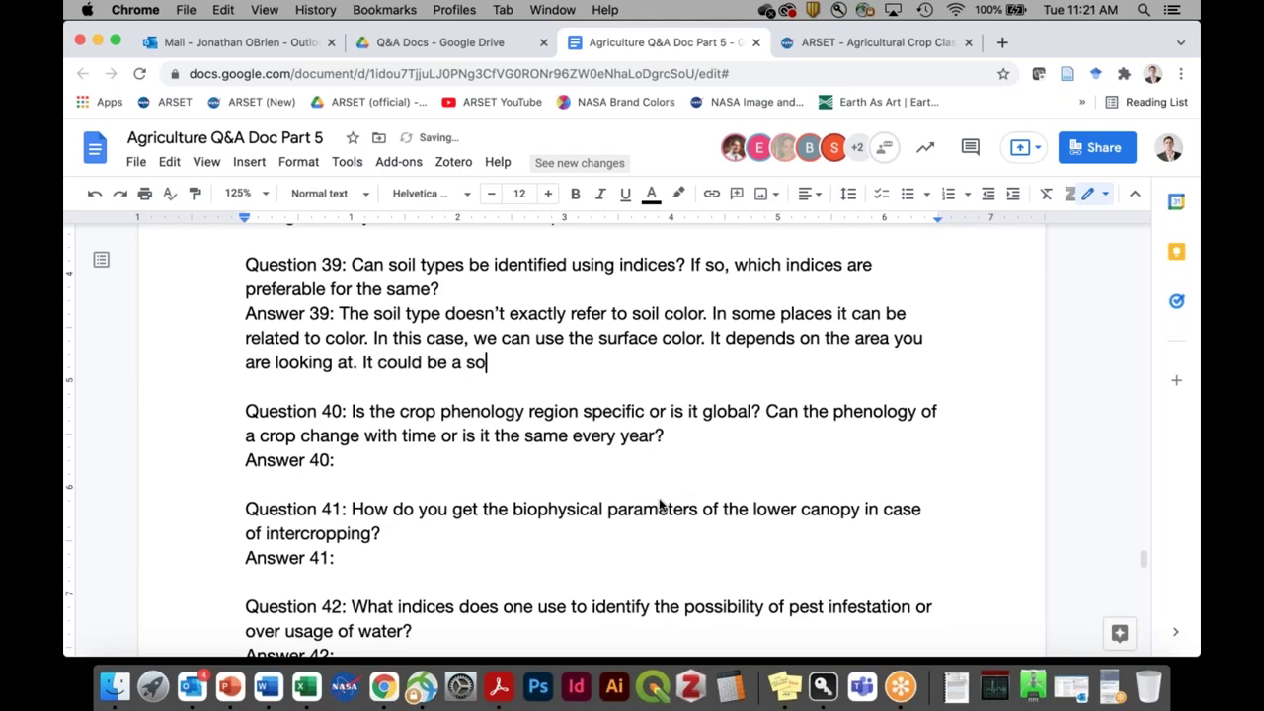
text(il brightness idn)
key(BackSpace)
key(BackSpace)
key(BackSpace)
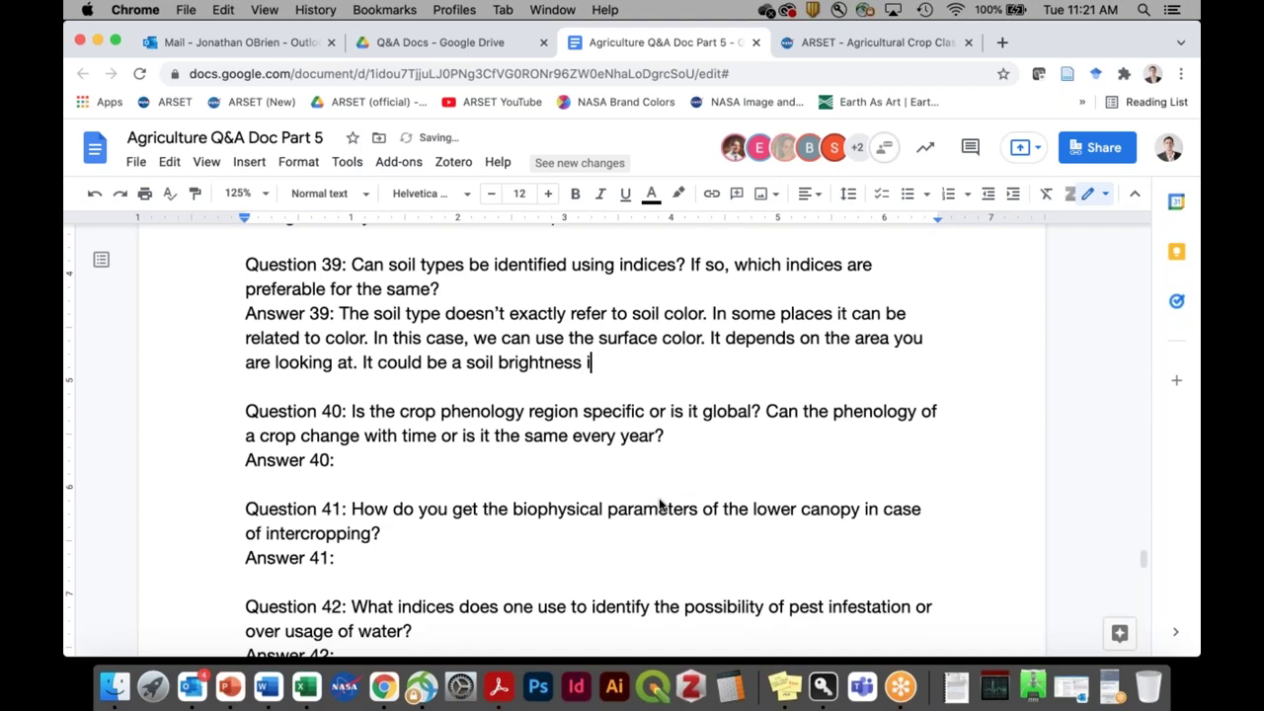
text(index.)
click(617, 459)
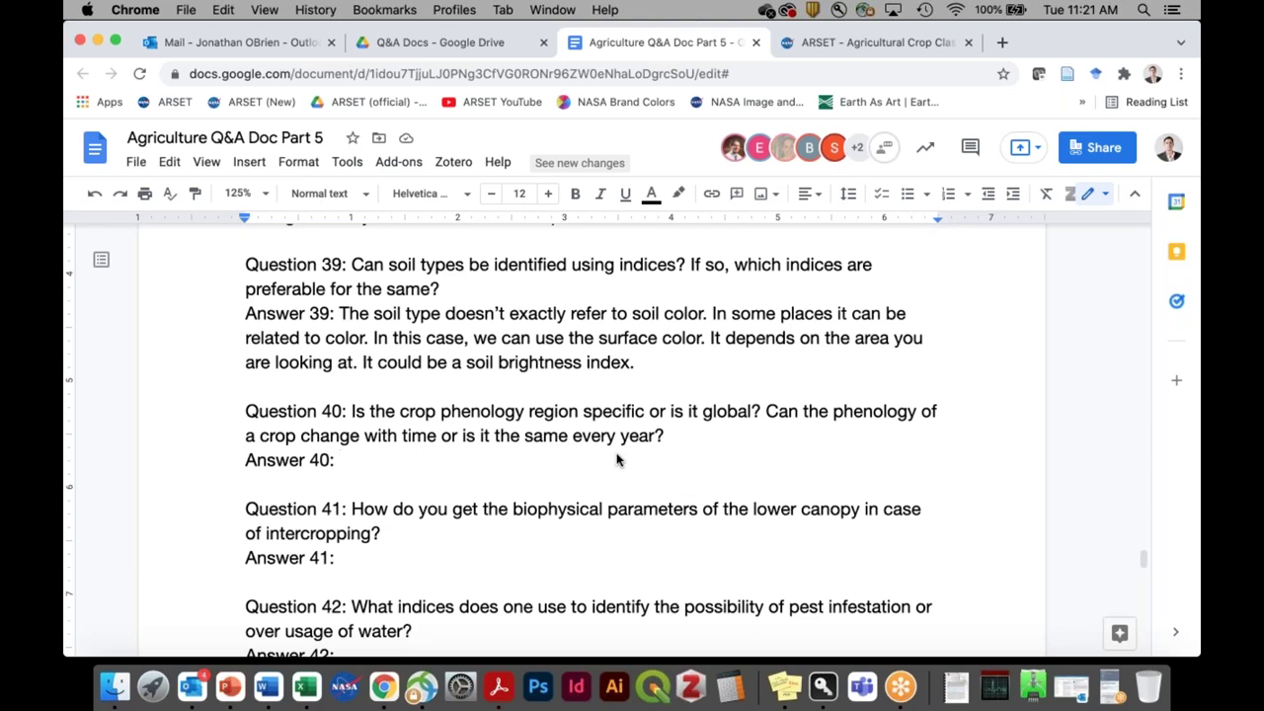
Step: Write Answer 40 on variable phenology, then add a line comparing current crop conditions with previous years
text(It is completel)
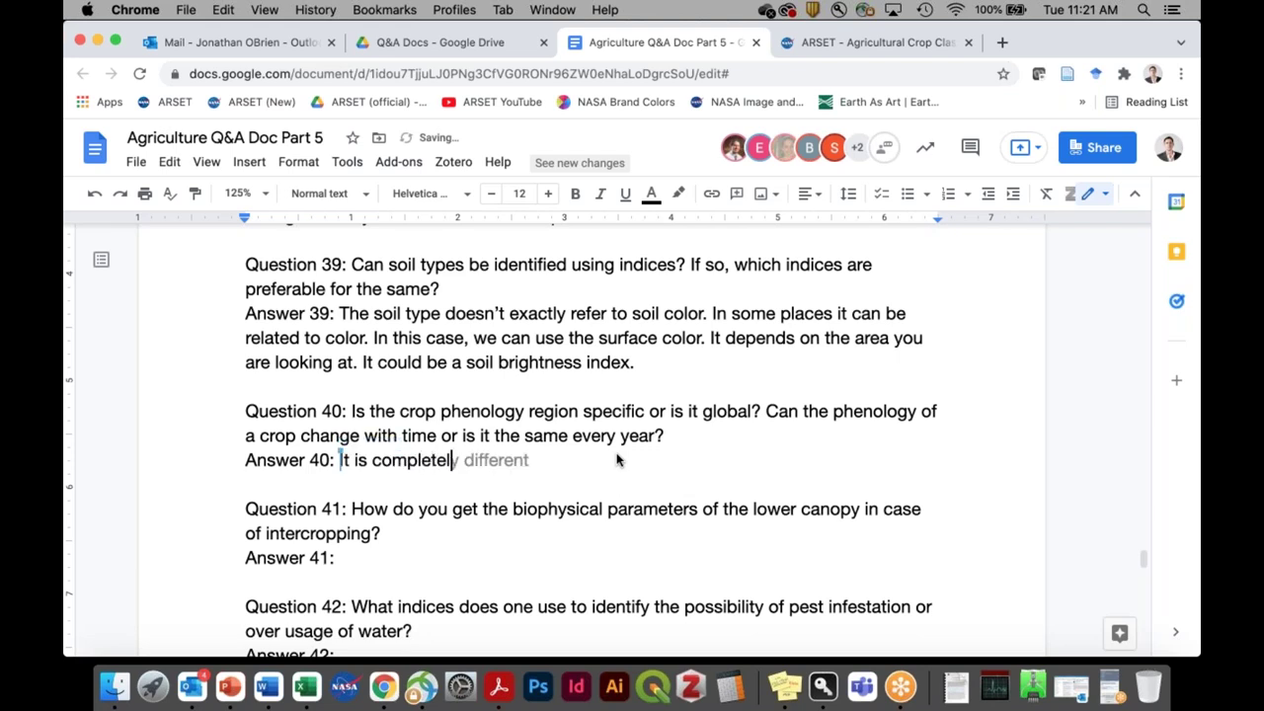
text(y variabl)
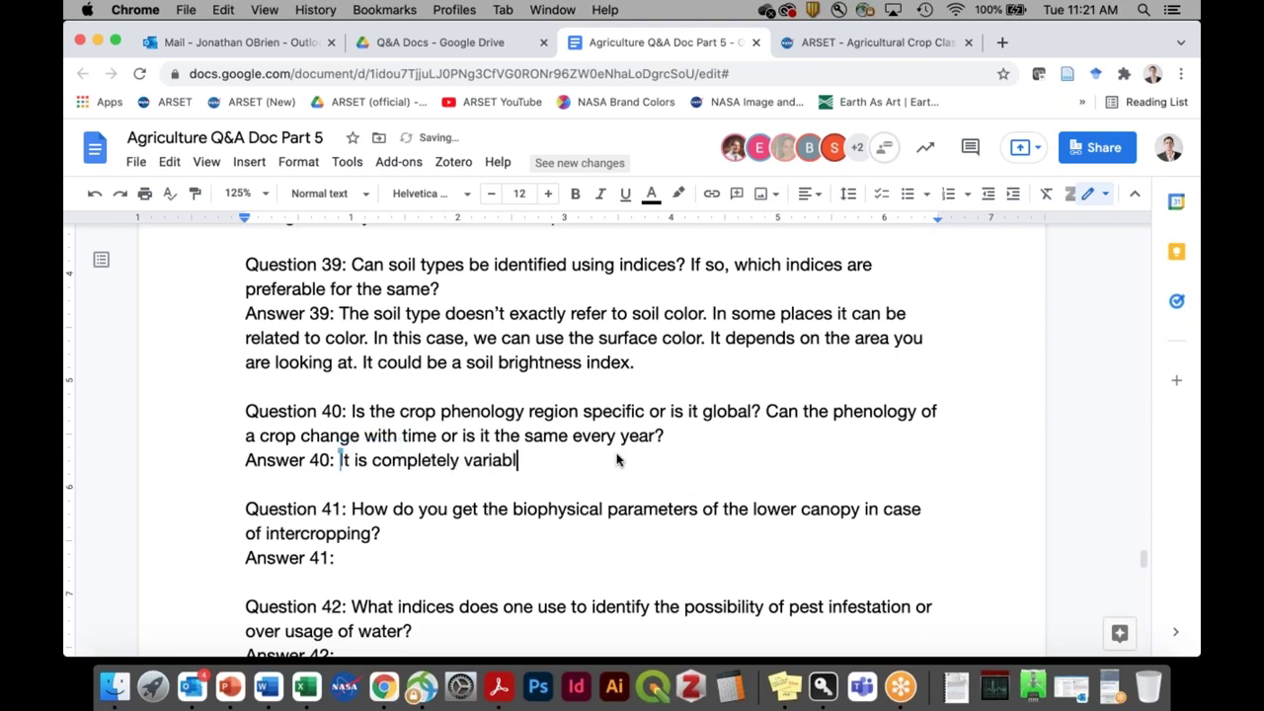
text(e from one )
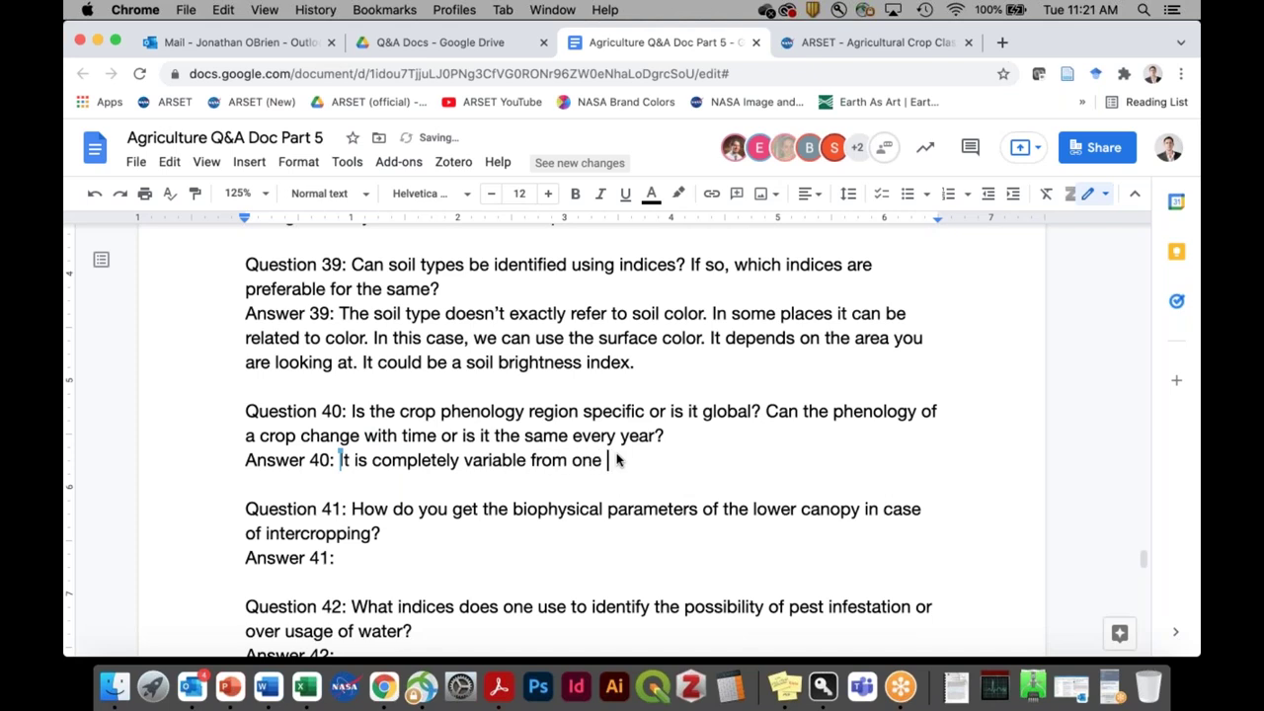
text(place to an)
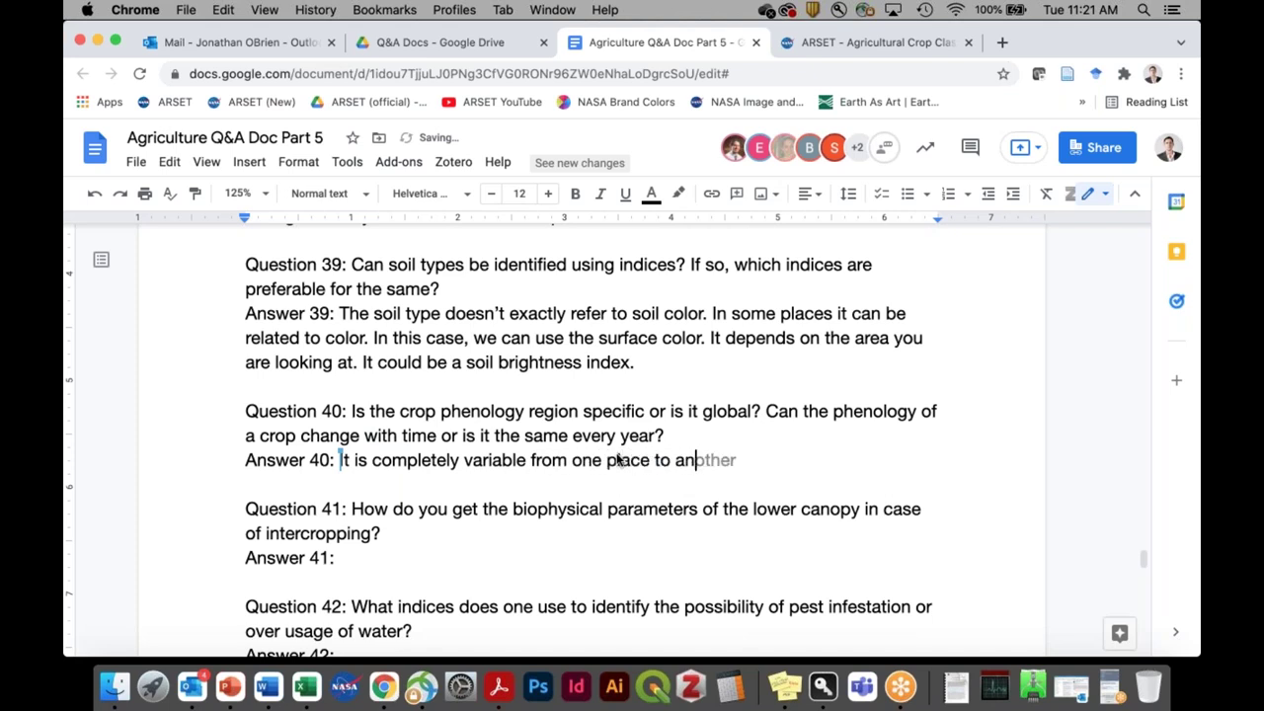
text(other, one species)
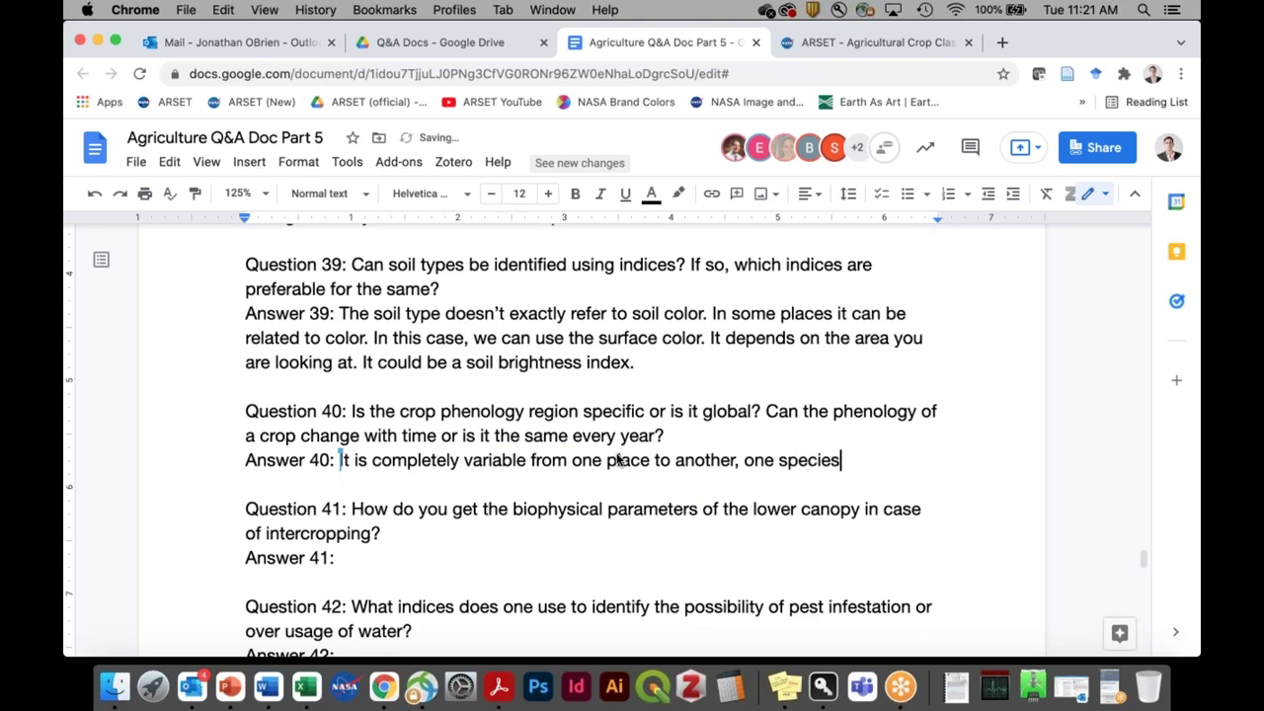
text( to another, )
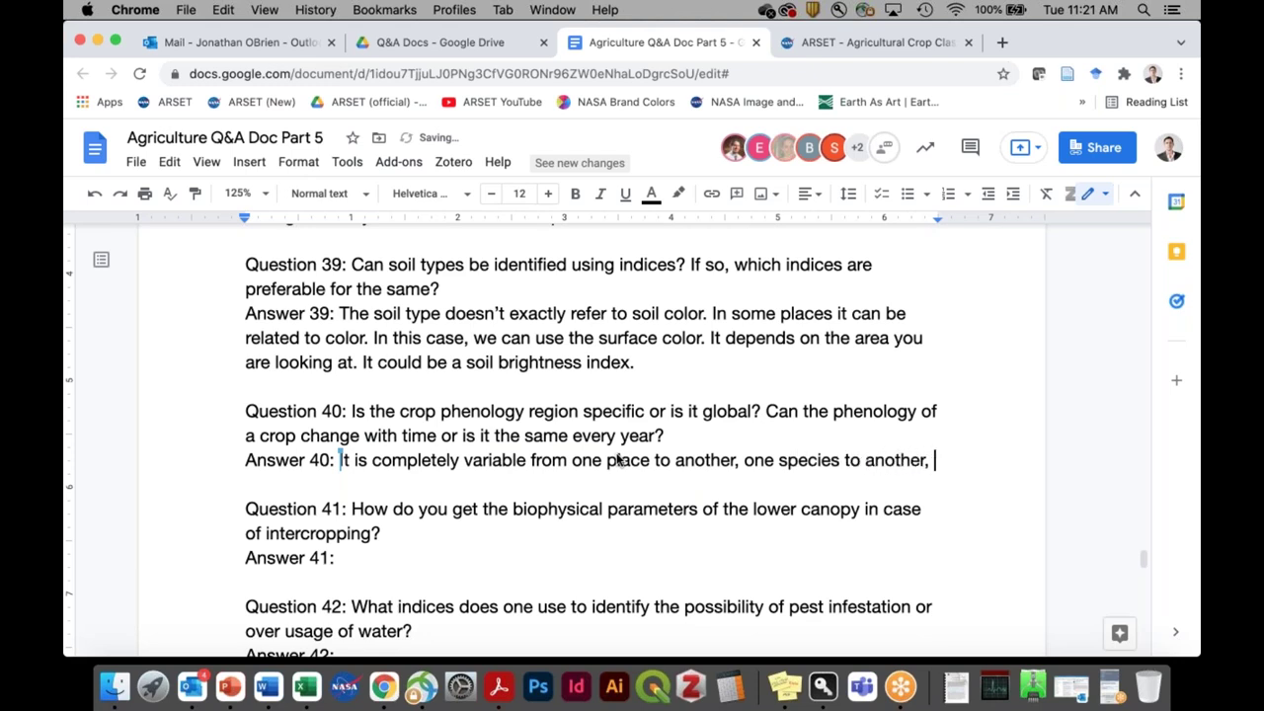
text(one )
text(se)
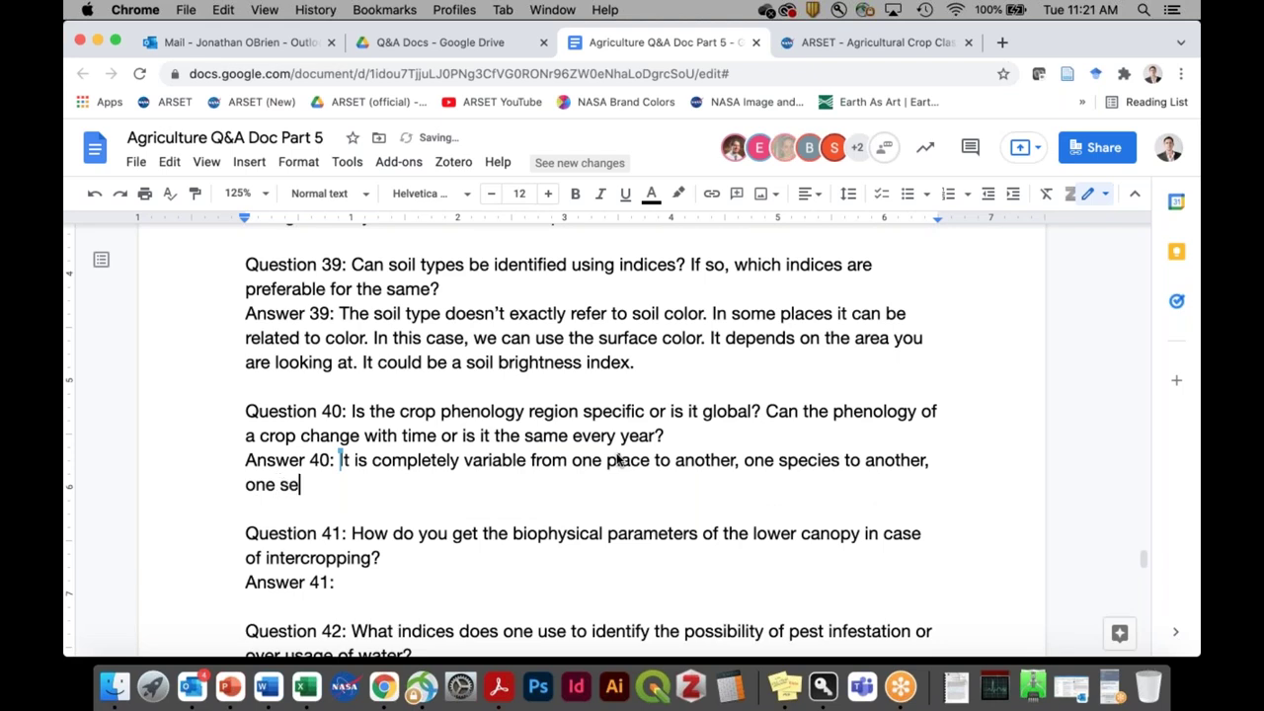
text(ason to another)
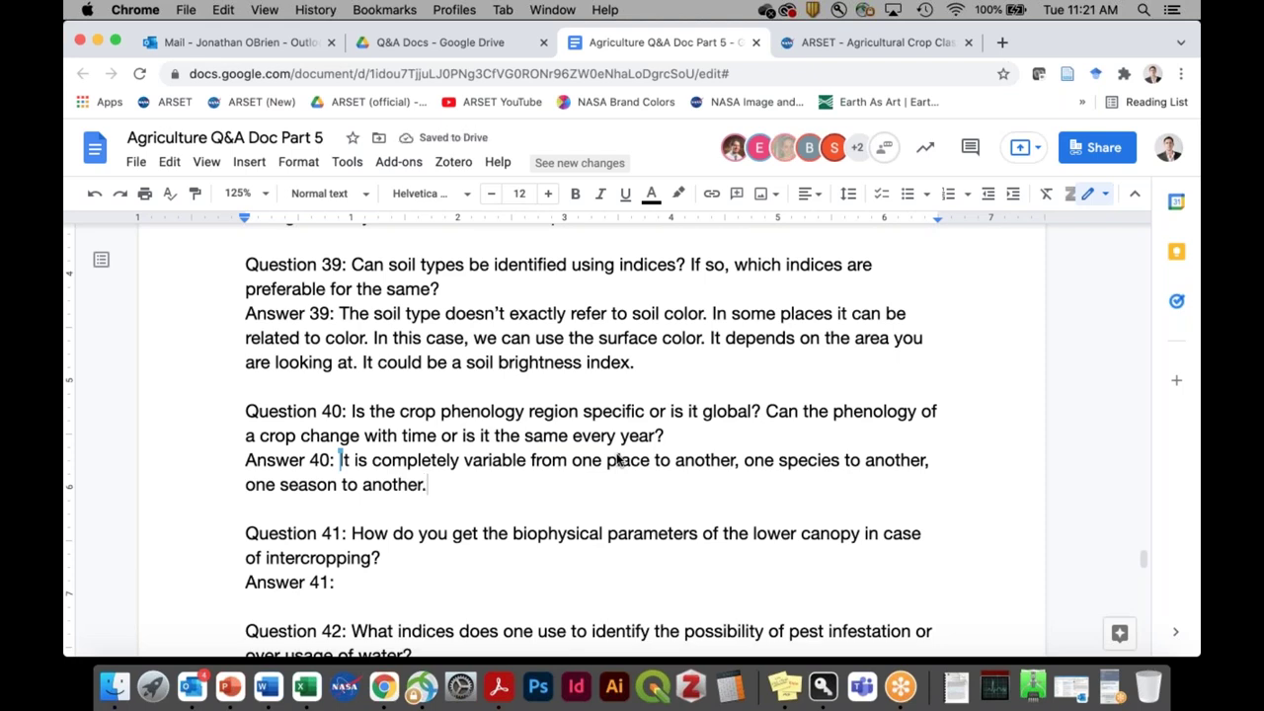
text(. There are)
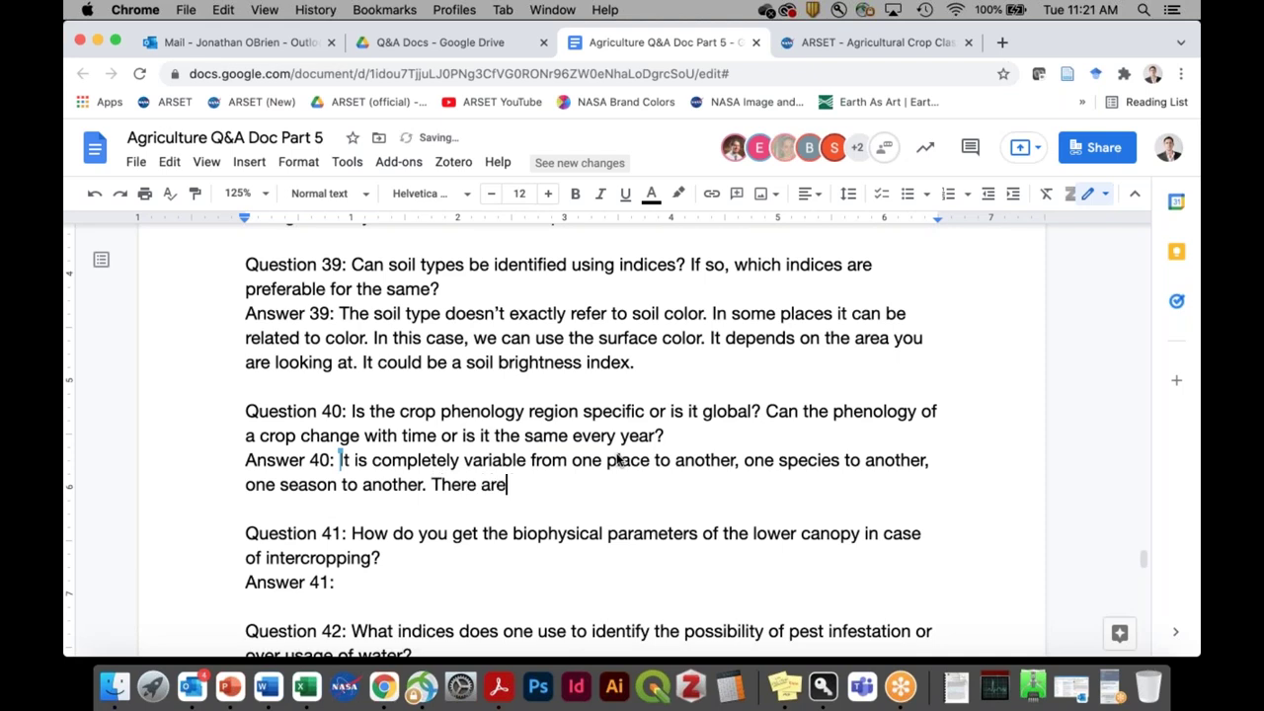
text( crop calendars, but)
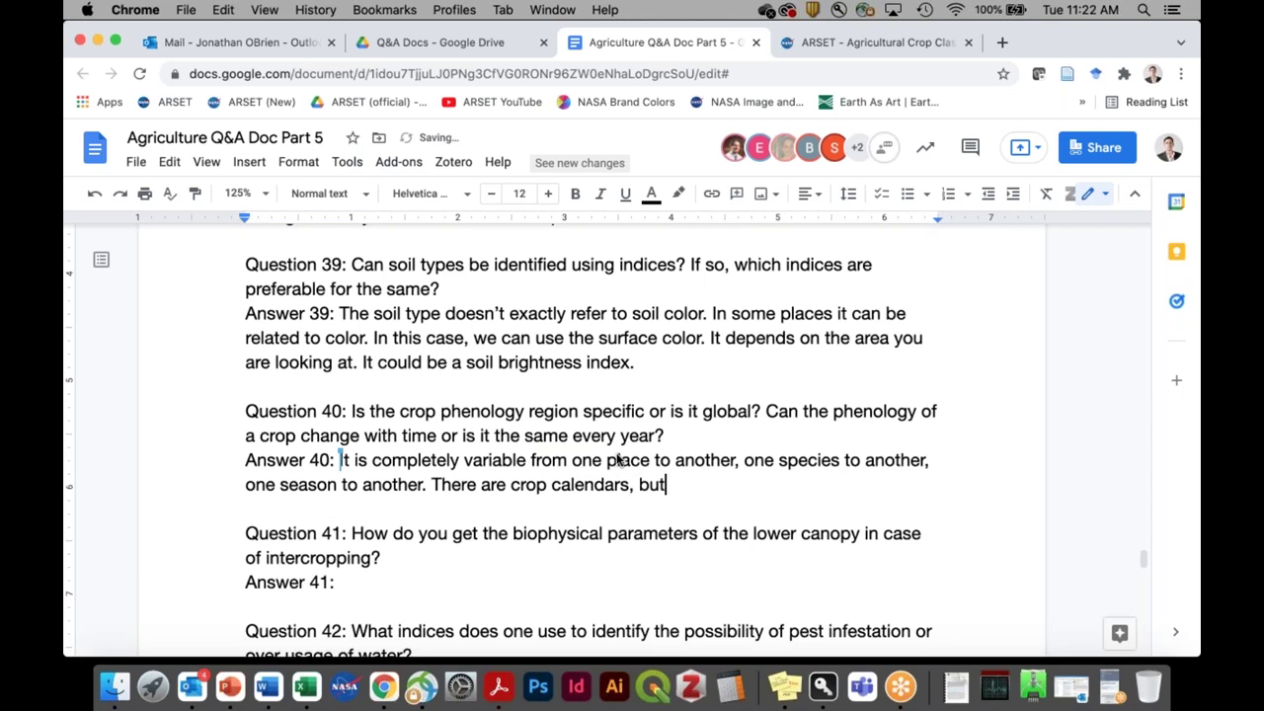
text( these are not )
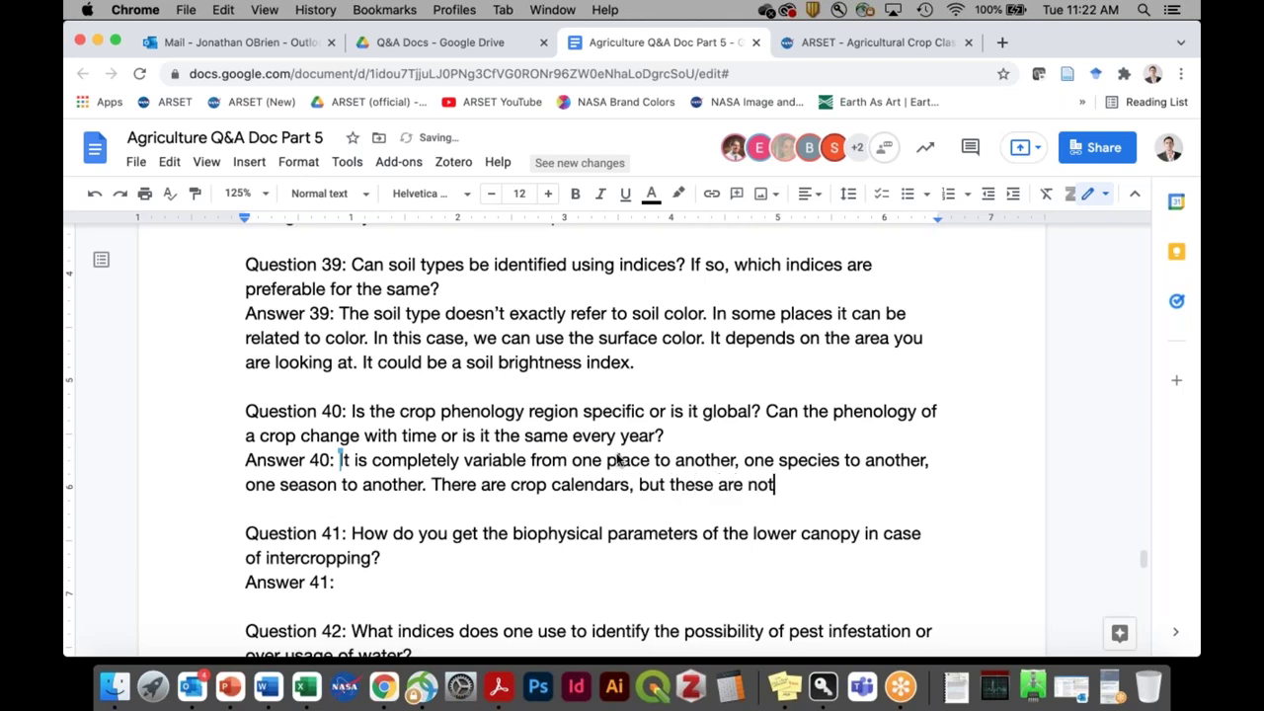
text(crop phe)
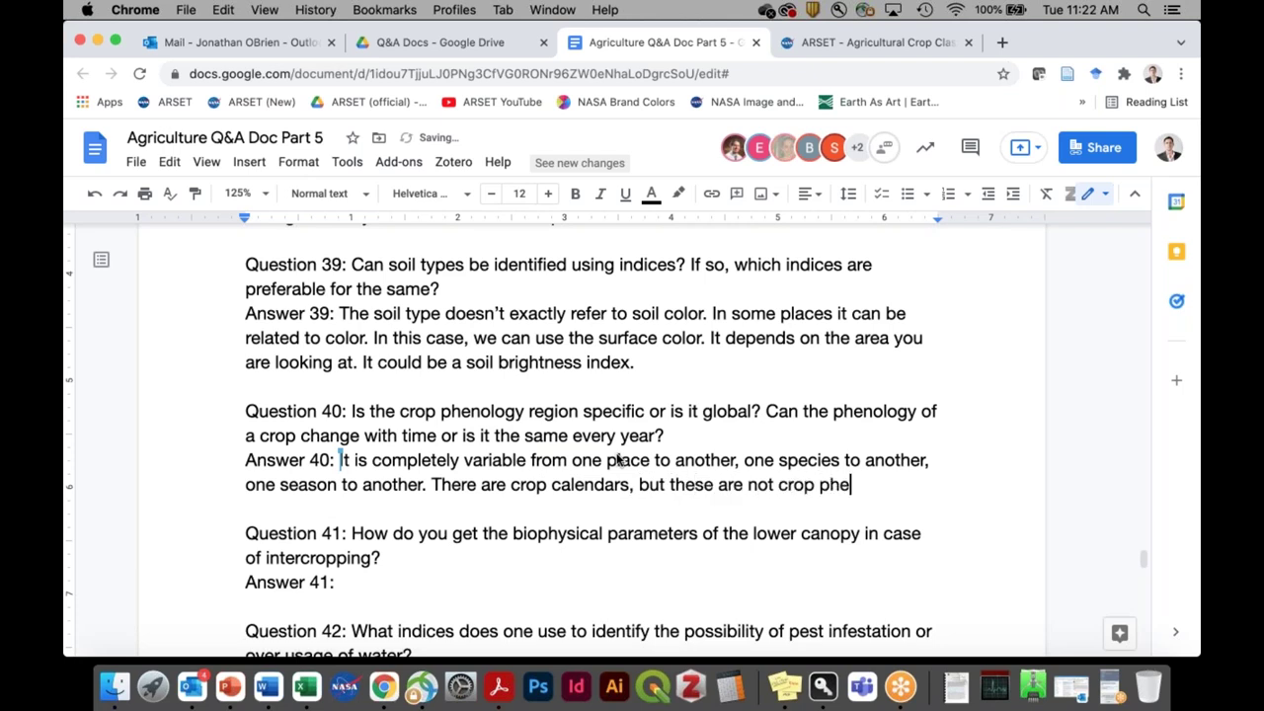
text(nologies.)
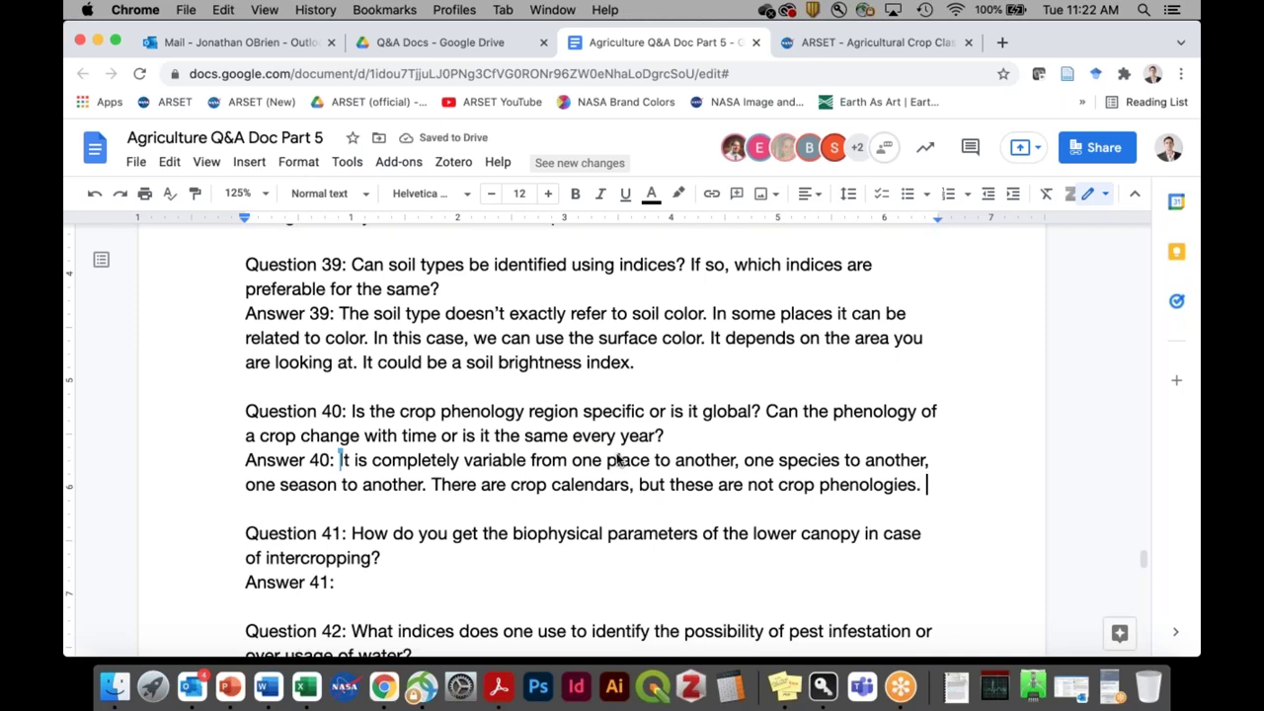
key(Return)
text(Mo)
key(BackSpace)
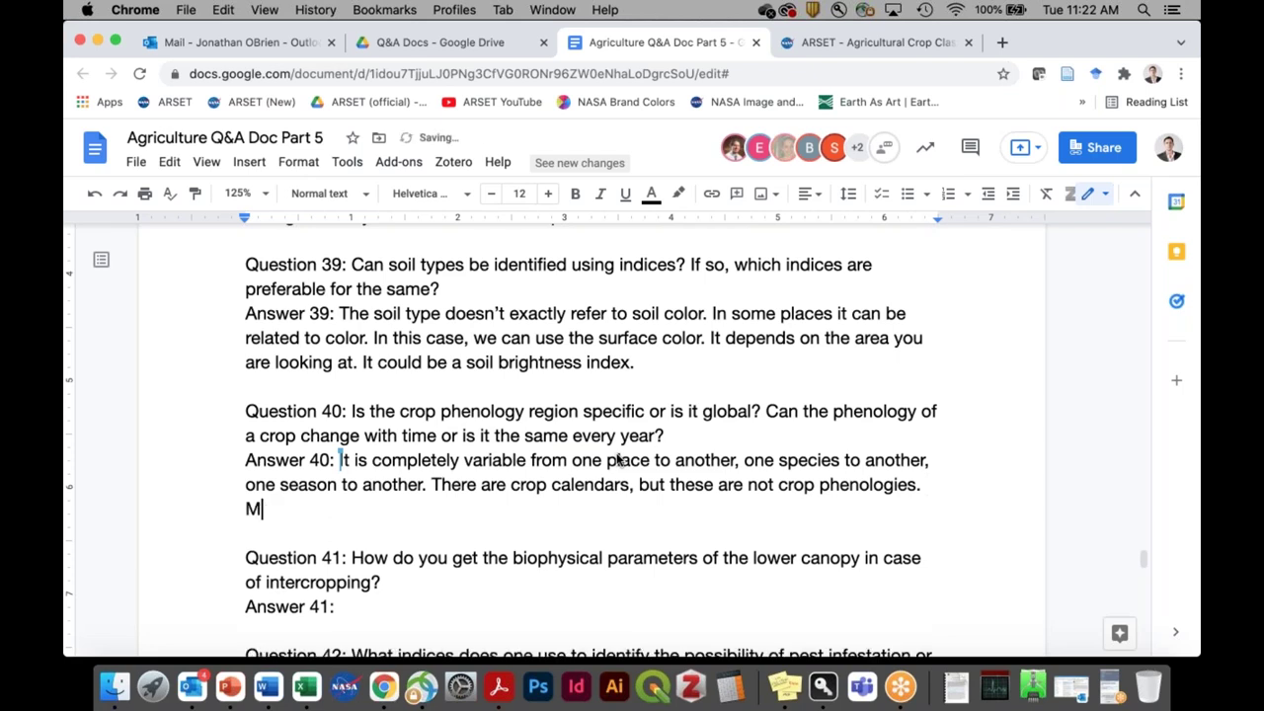
key(BackSpace)
text(Current cro)
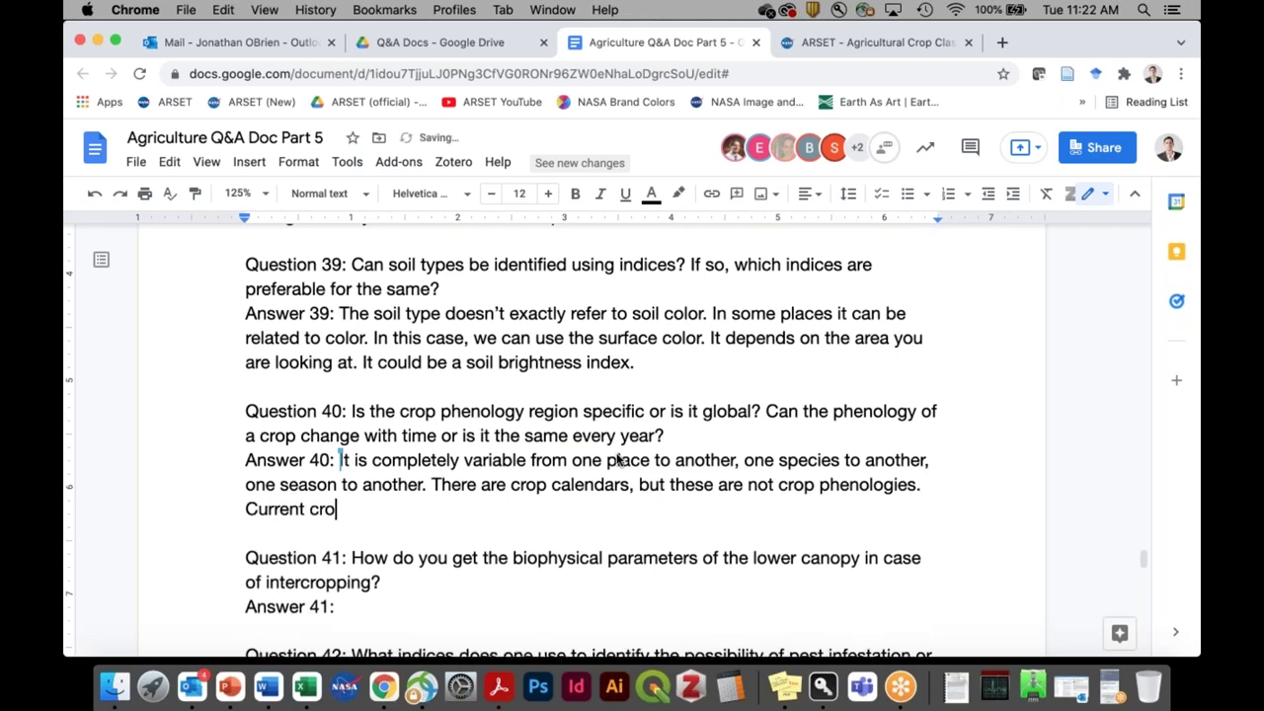
text(p condit)
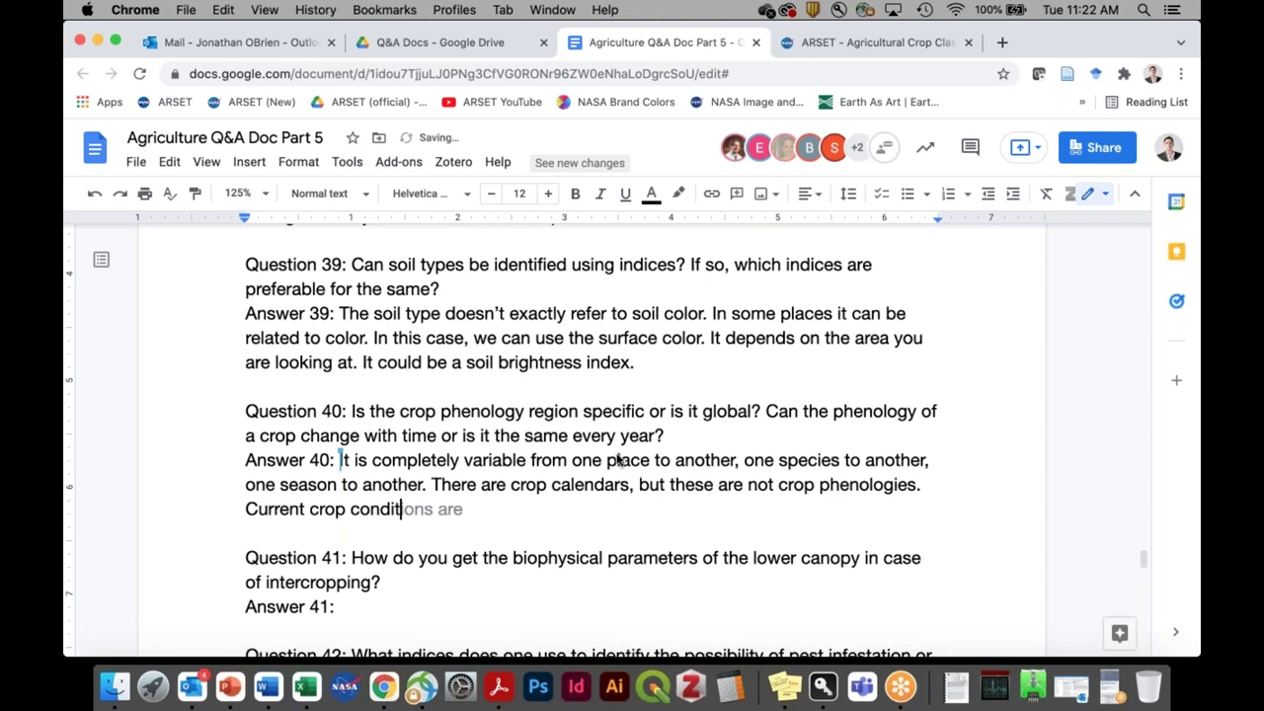
text(ions are also)
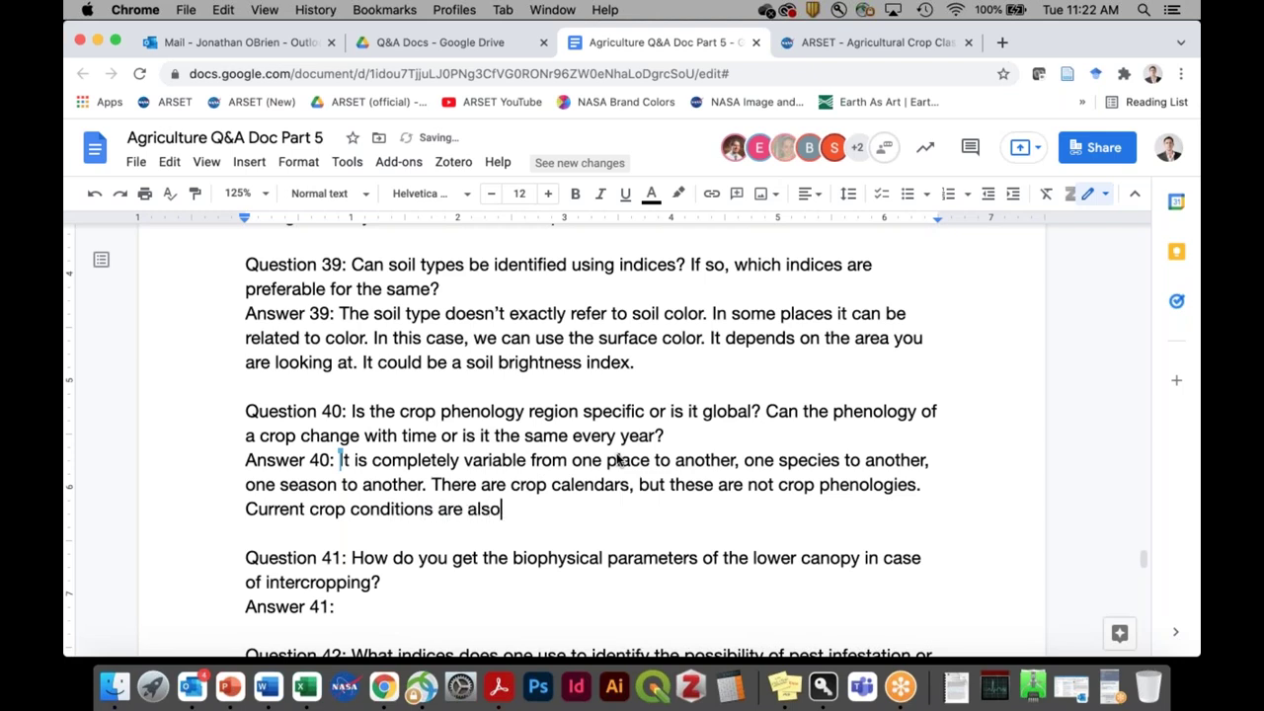
text( compared wi)
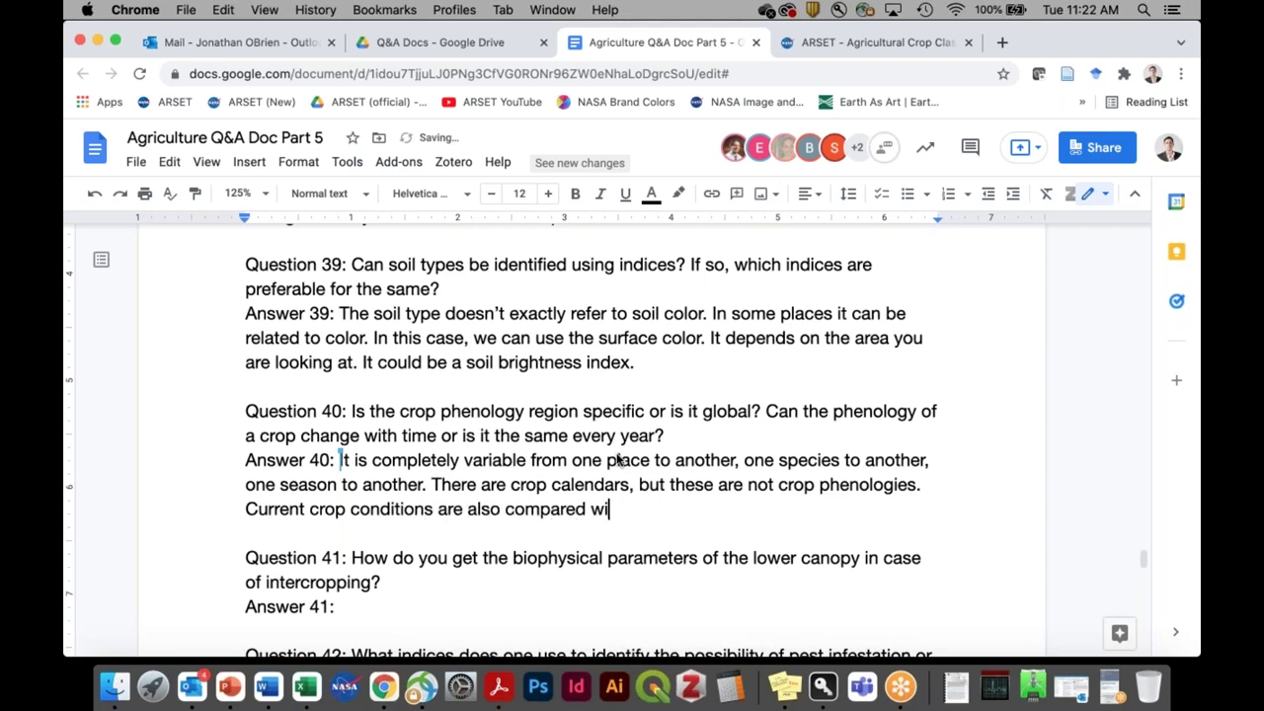
text(th previous years to )
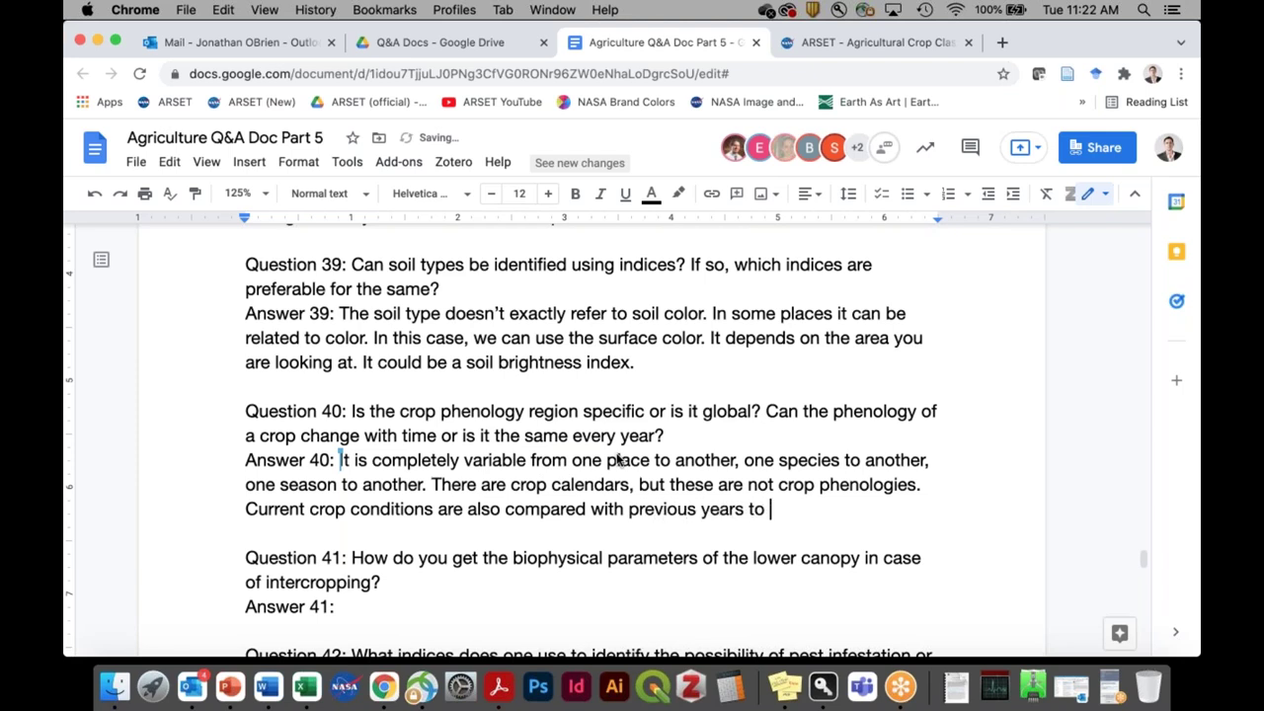
text(get a good i)
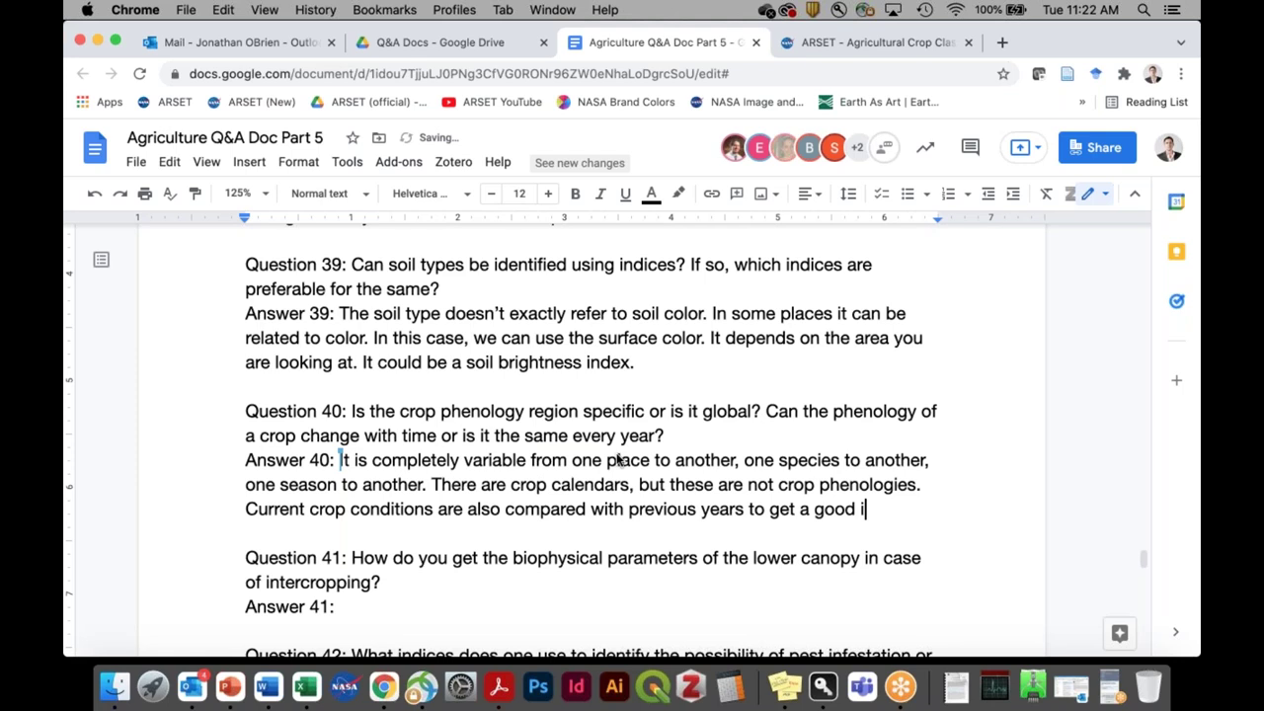
text(dea.)
Step: Begin Answer 42 with 'These are topics of research. Pest infestation is on the leaf-level.'
scroll(617, 456, down, 3)
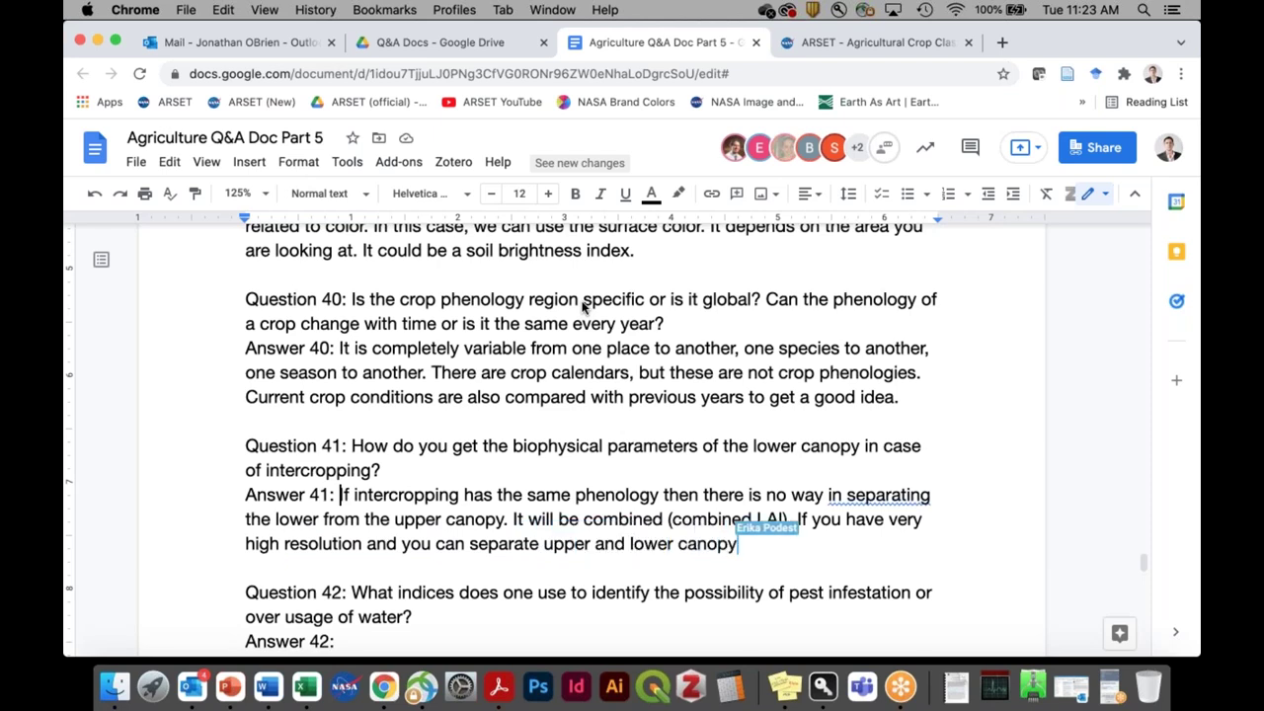
scroll(582, 307, down, 1)
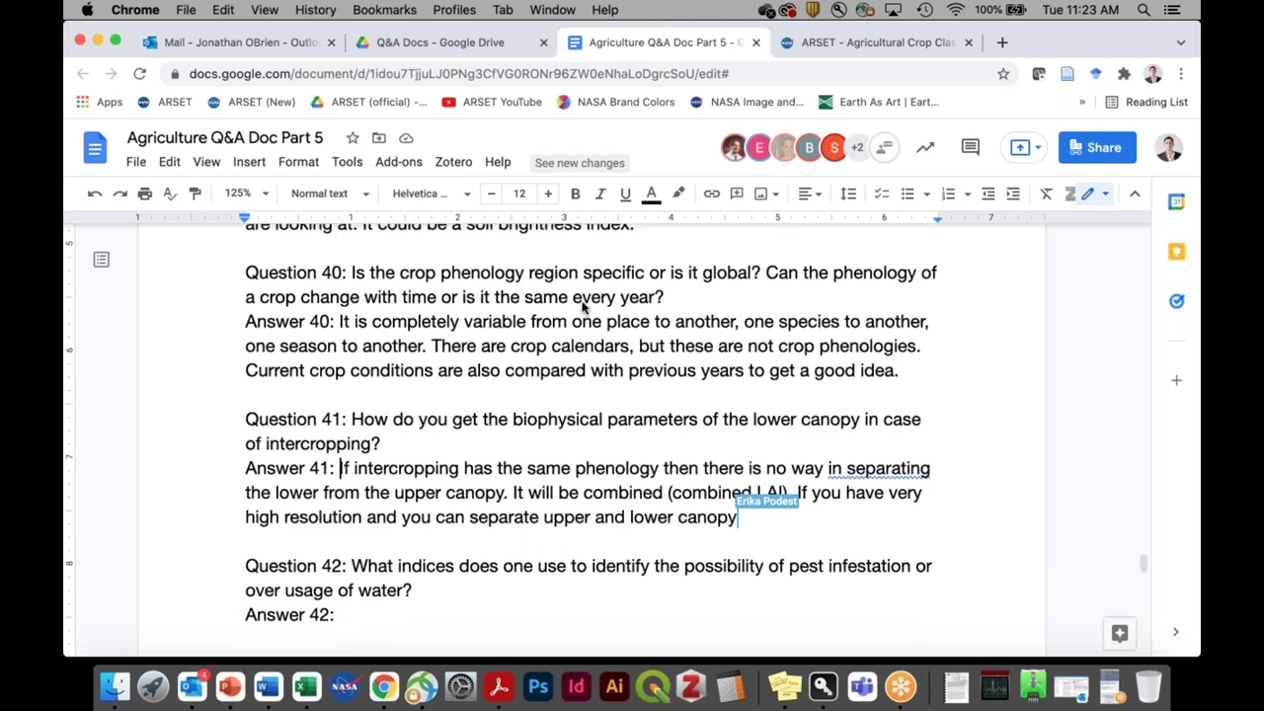
scroll(582, 308, down, 5)
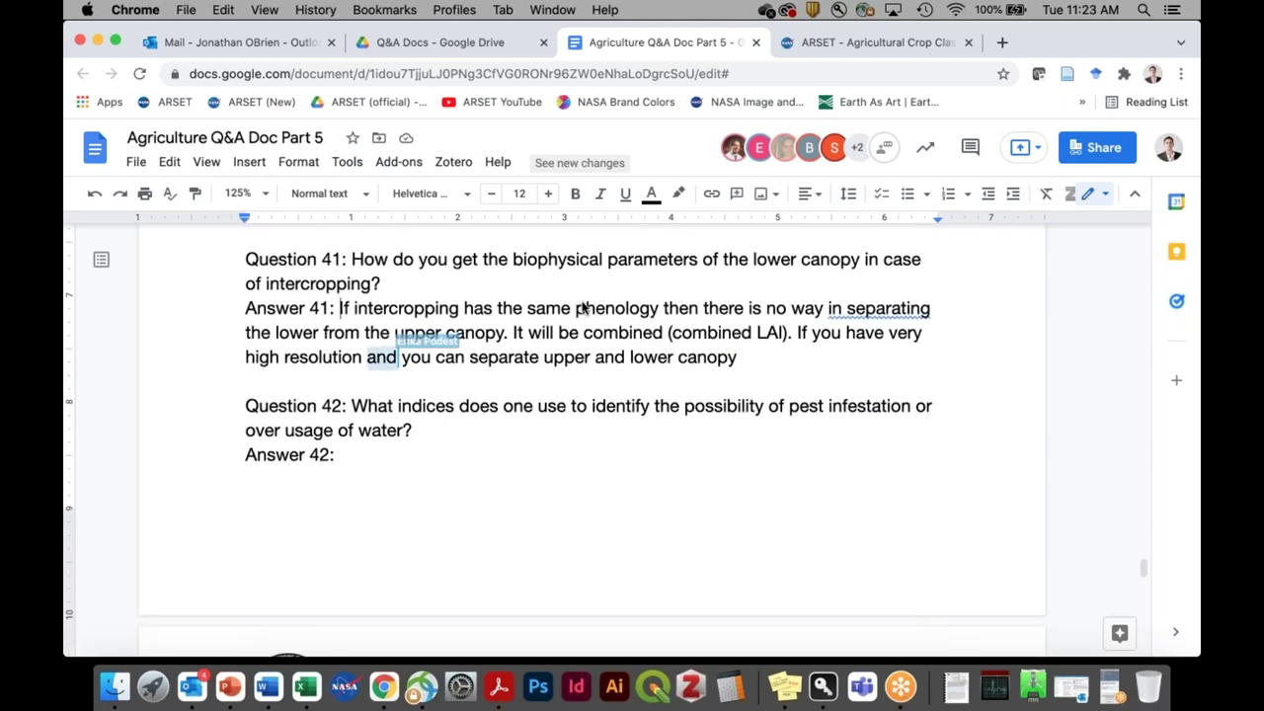
click(500, 460)
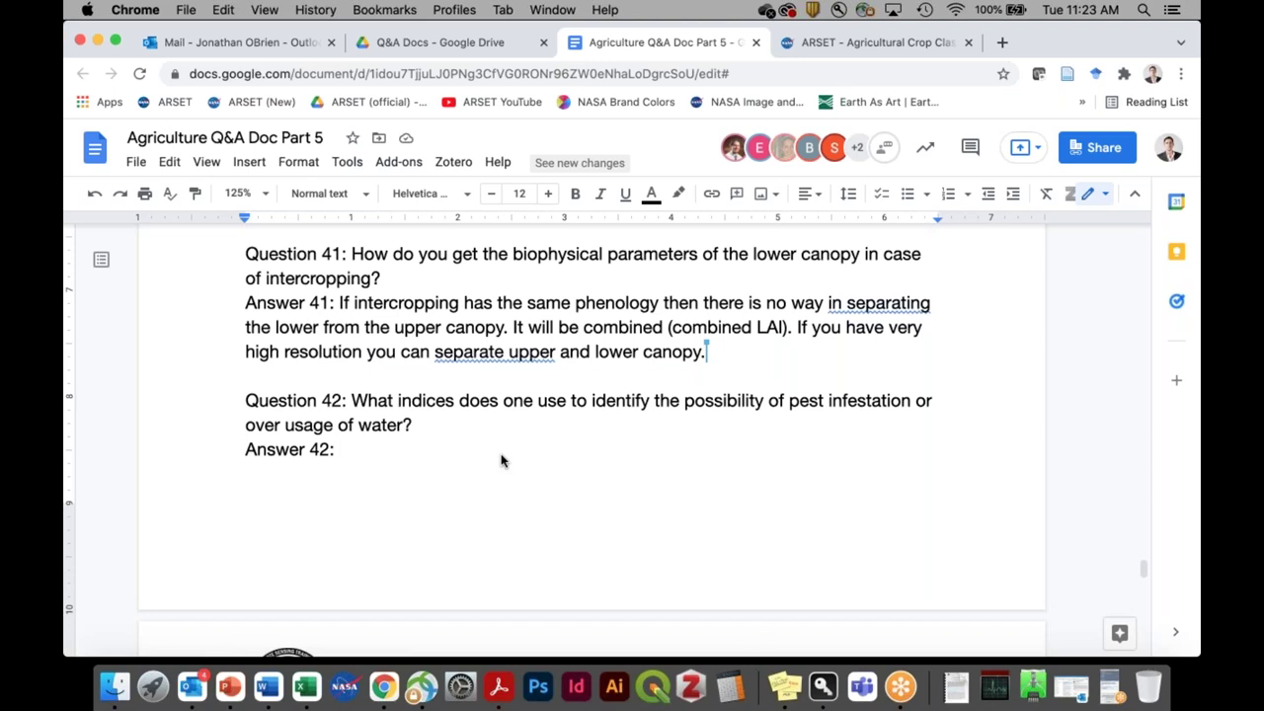
text(These are )
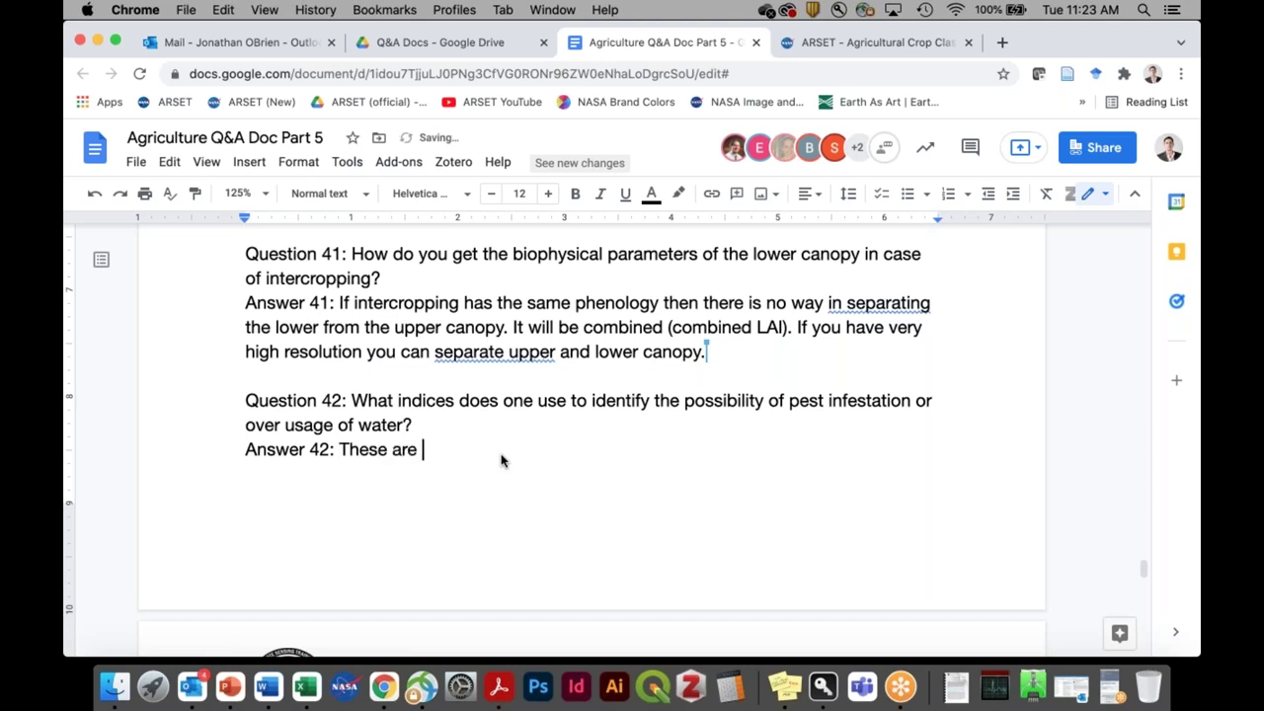
text(topics of research. )
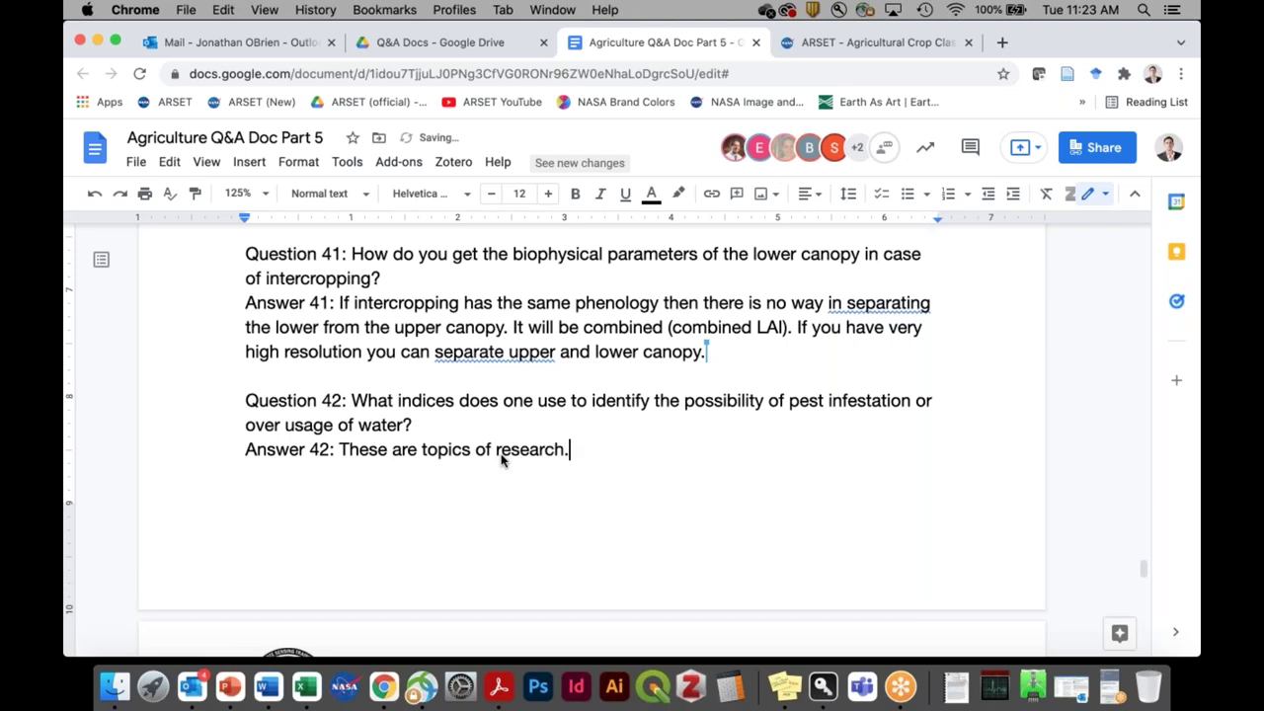
text(Pest infestation is)
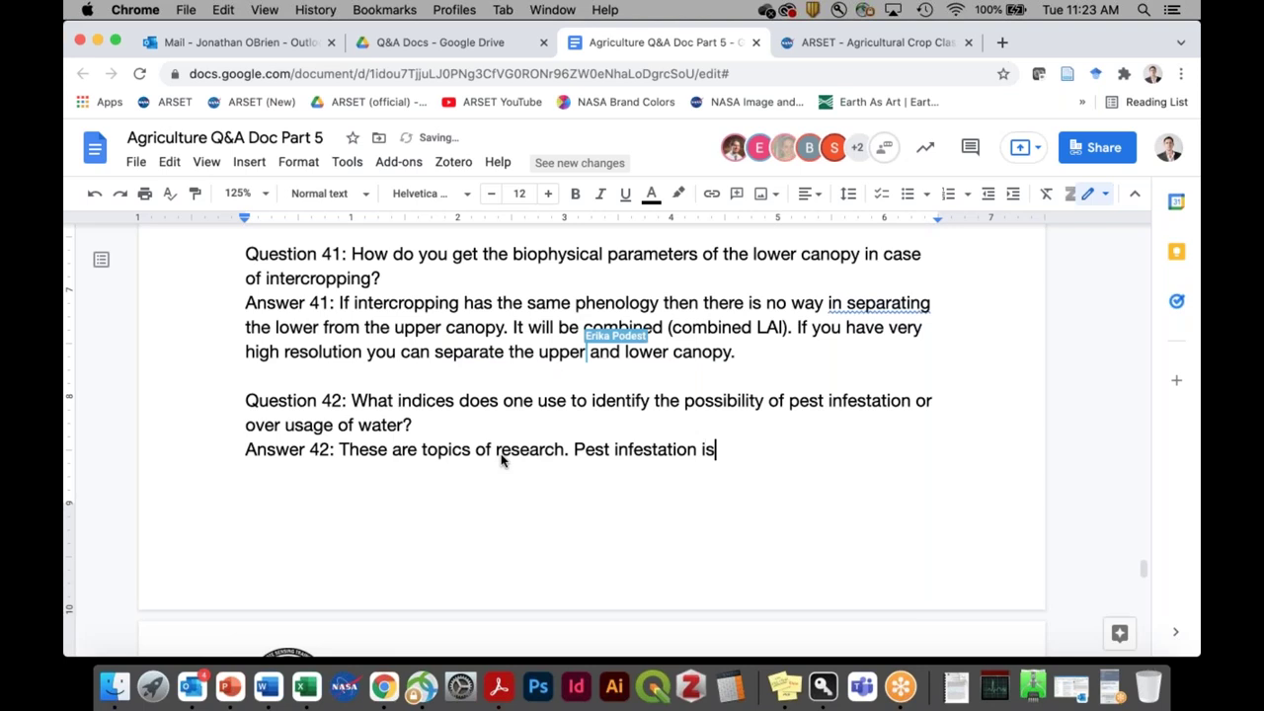
text( on the lea)
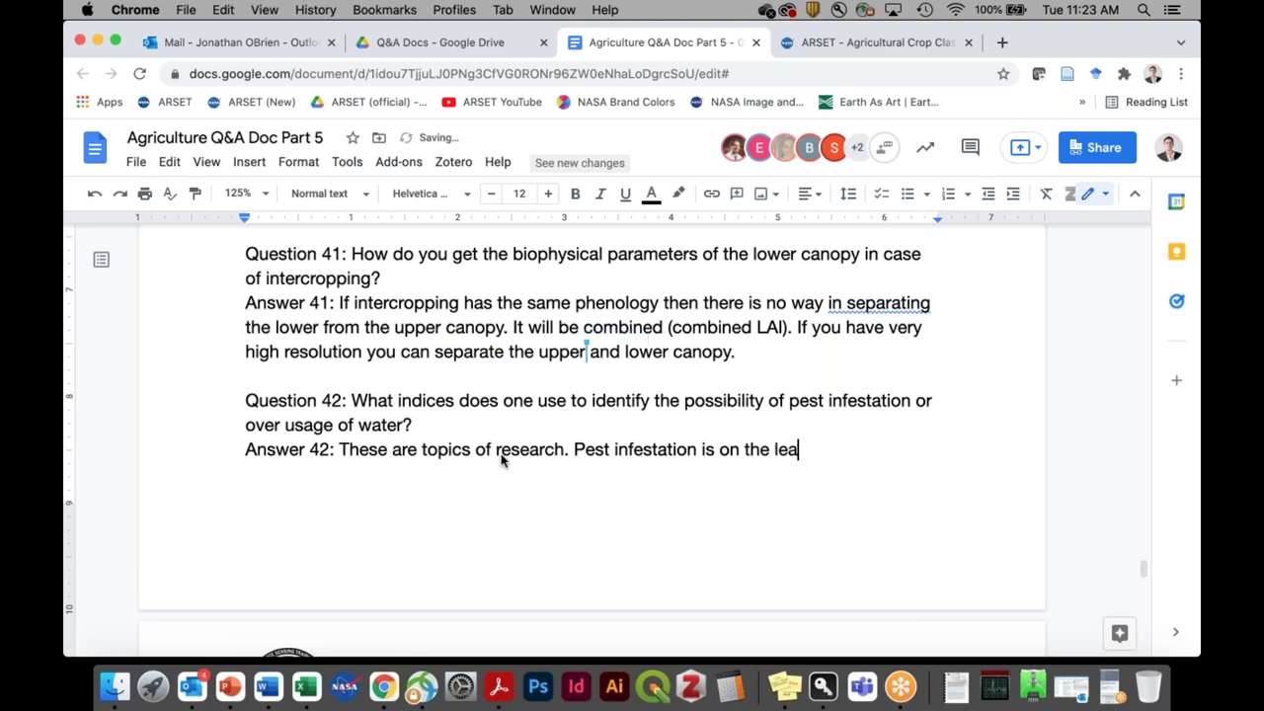
text(f-level. This )
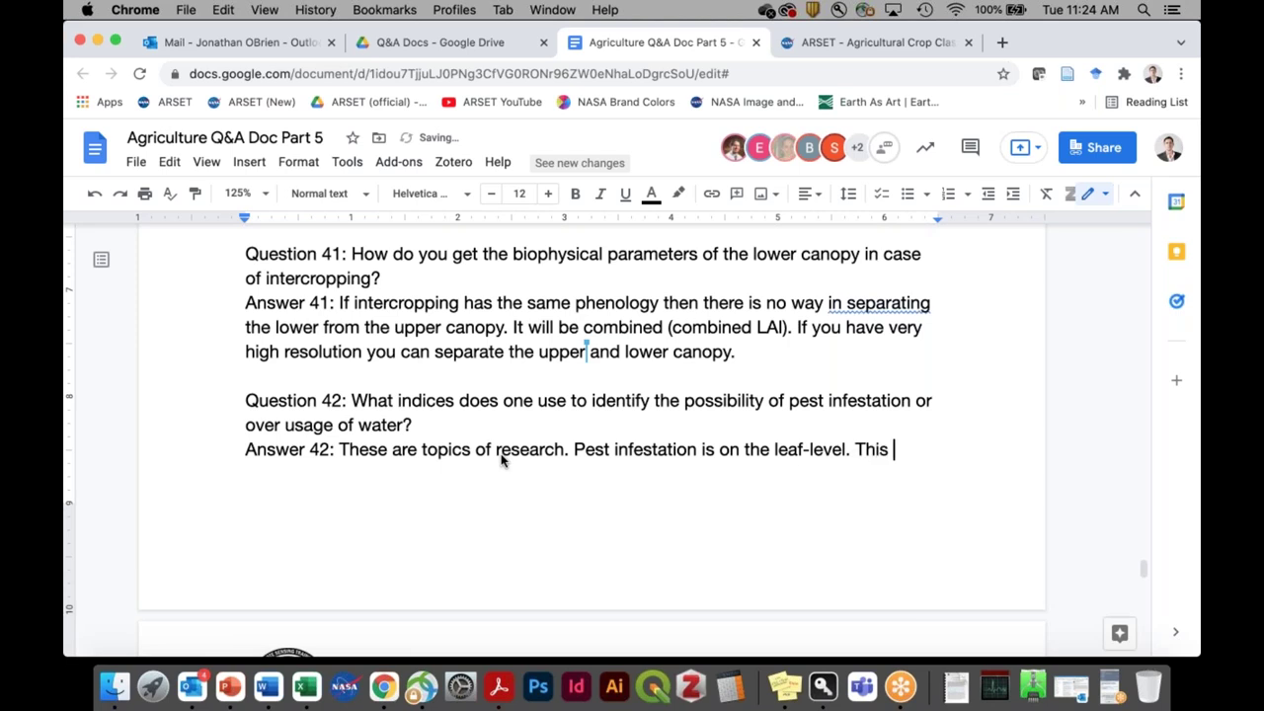
text(will be sho)
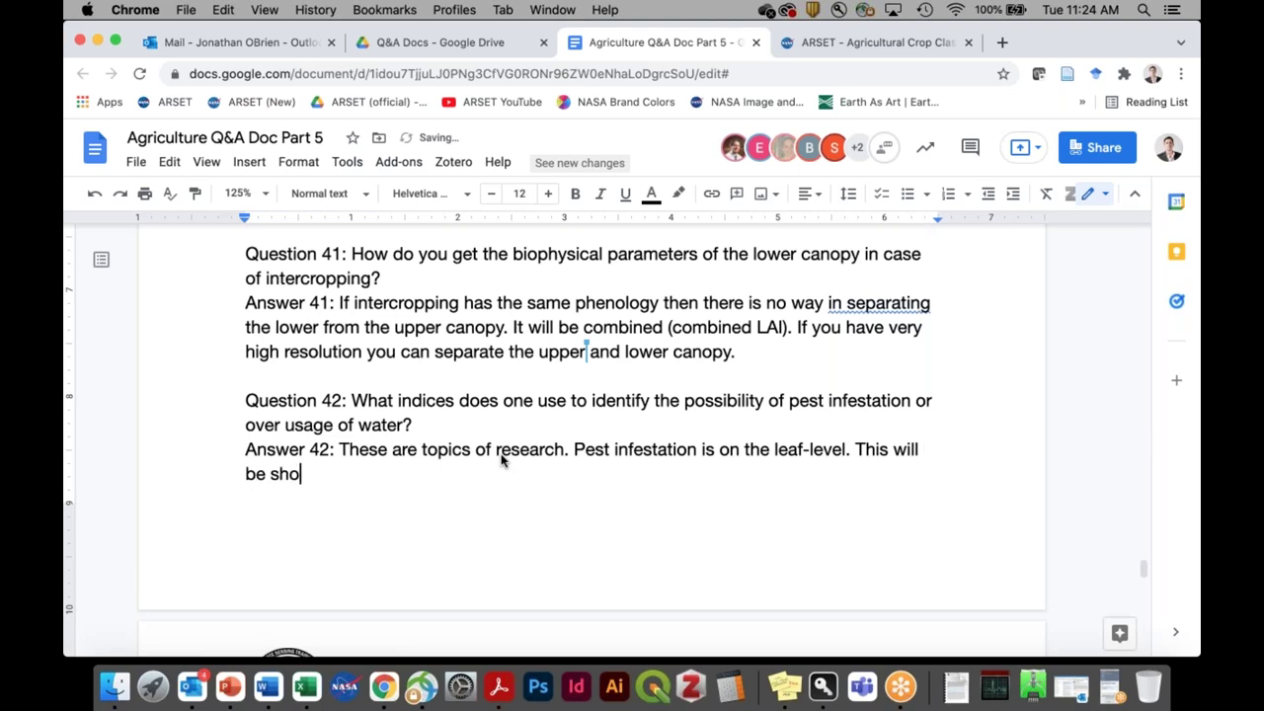
text(wn in the near )
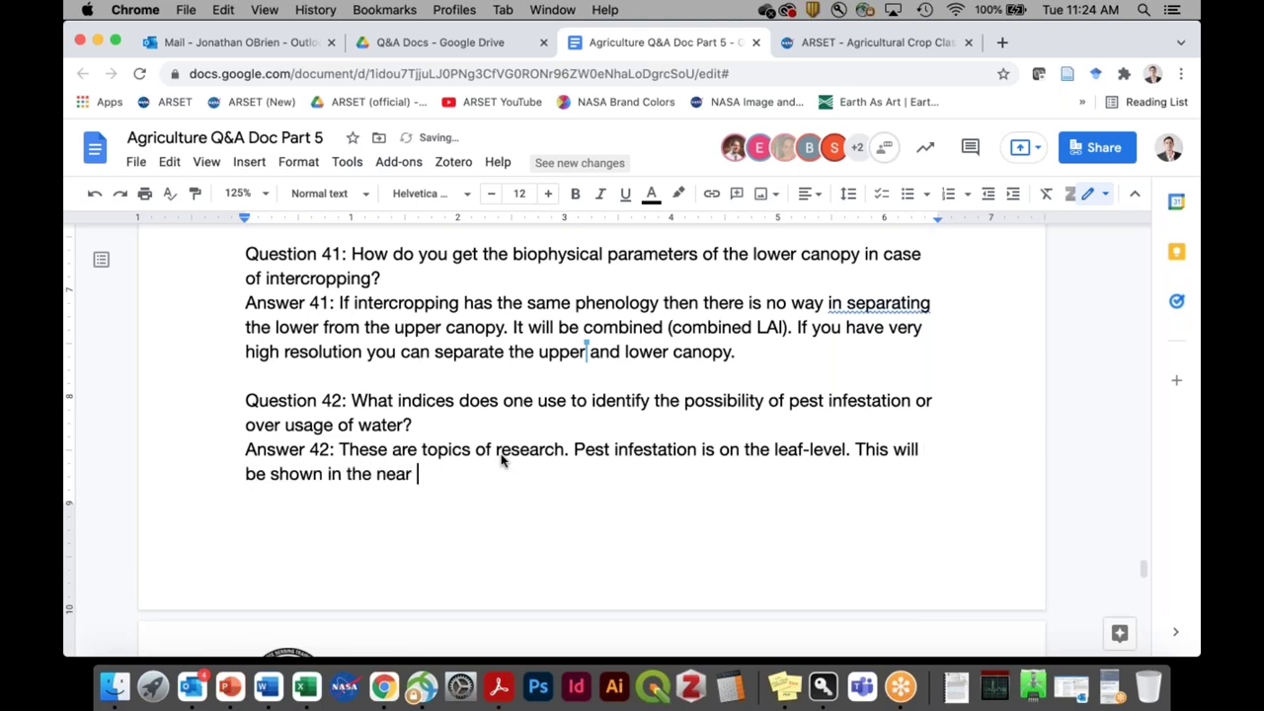
text(infrared bands. )
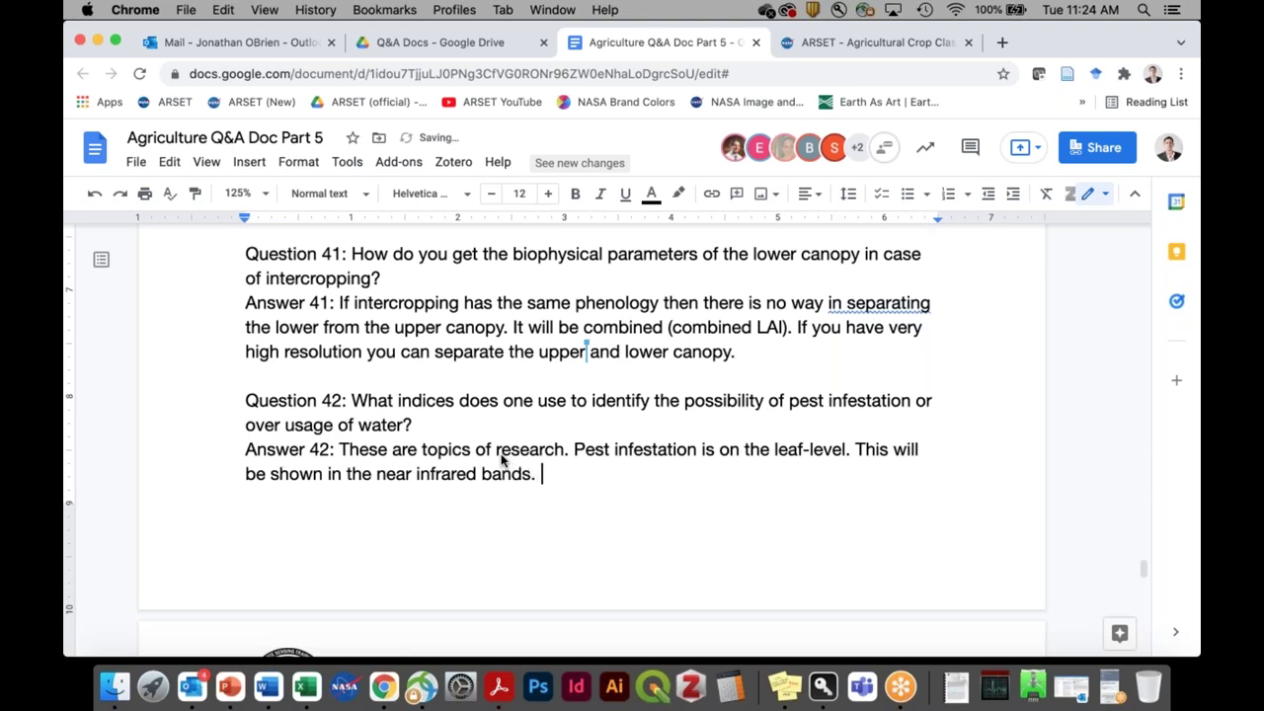
text(I)
Step: Complete Answer 42 with NDWI for water stress and overusage showing in soil moisture
key(BackSpace)
text(NDWI is good for )
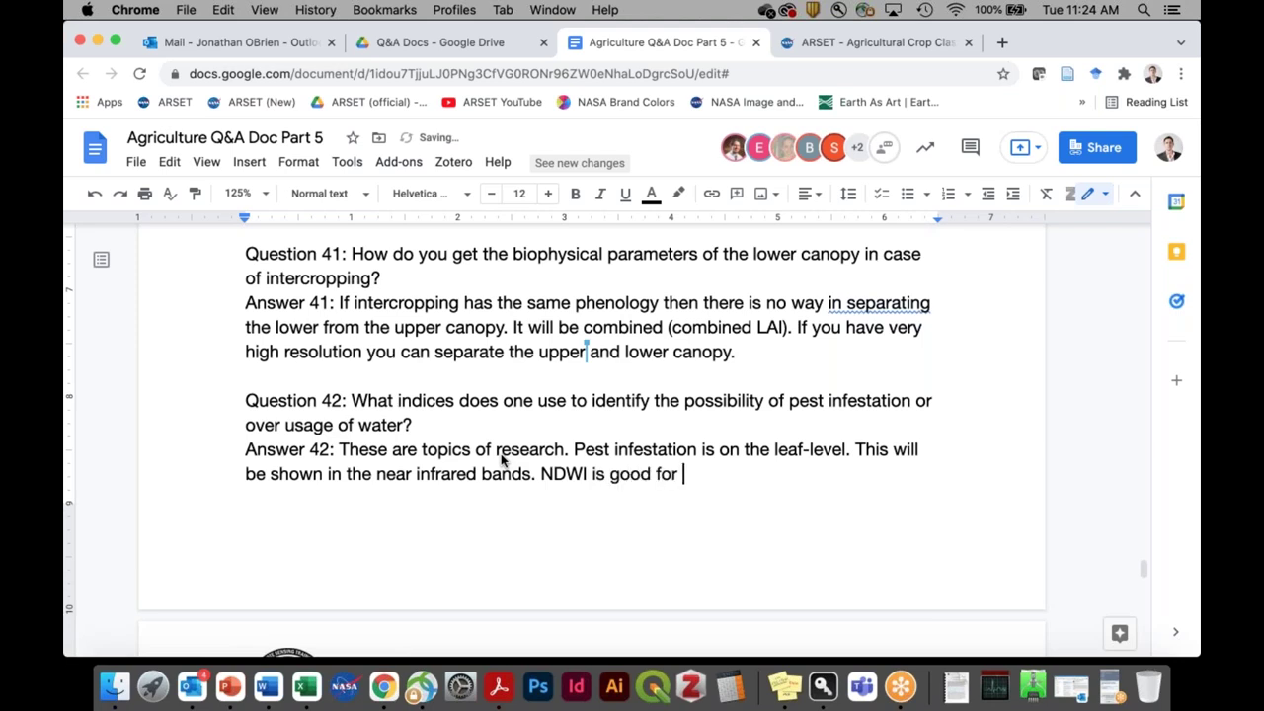
text(water stress.)
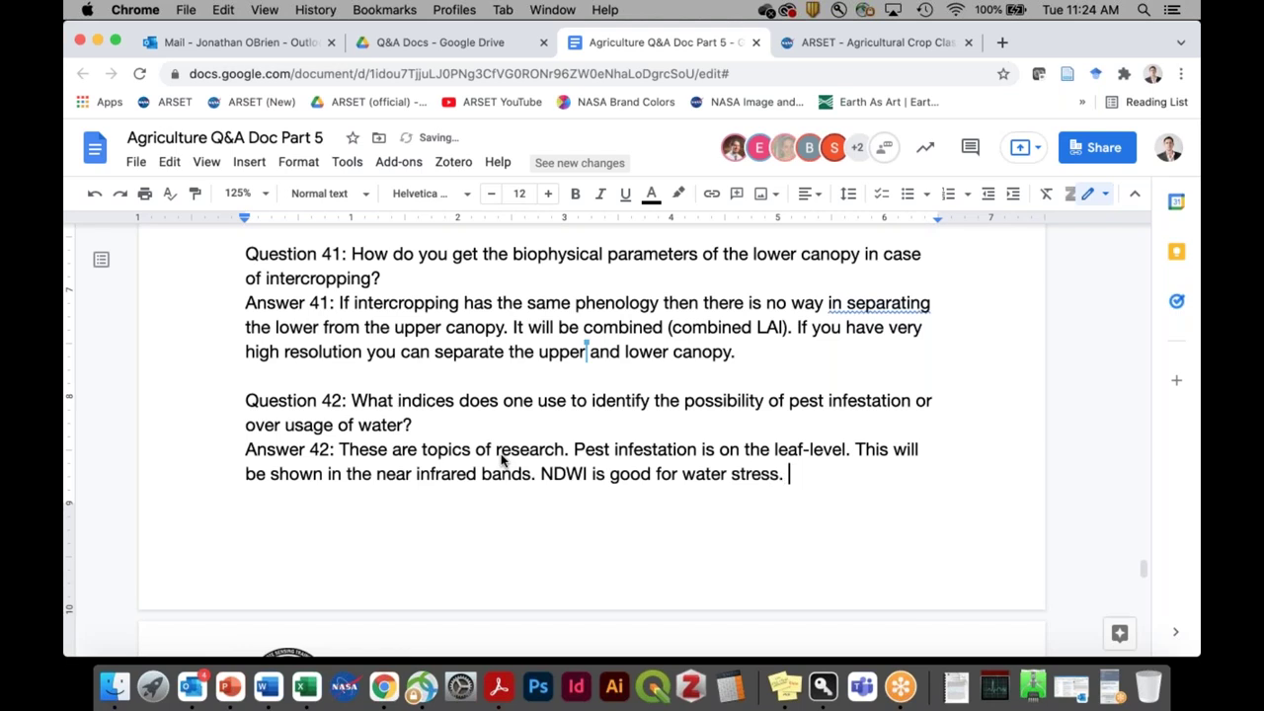
text( Overusage)
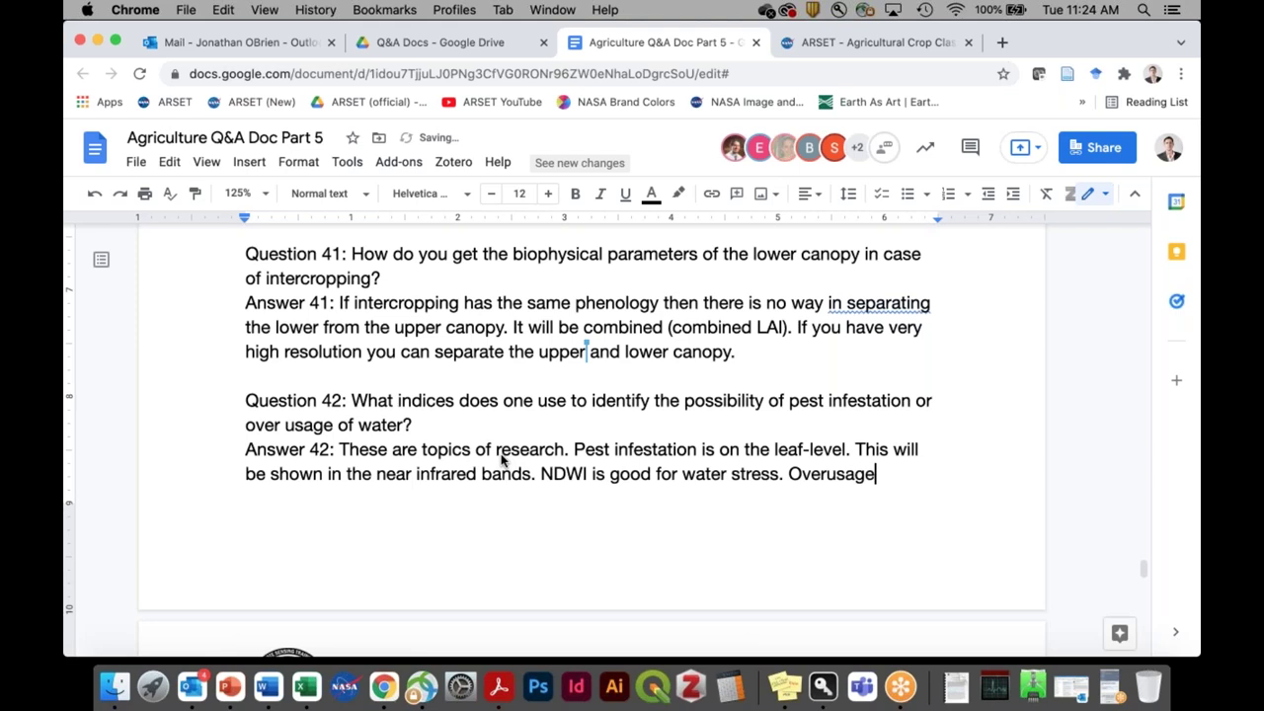
text( of water )
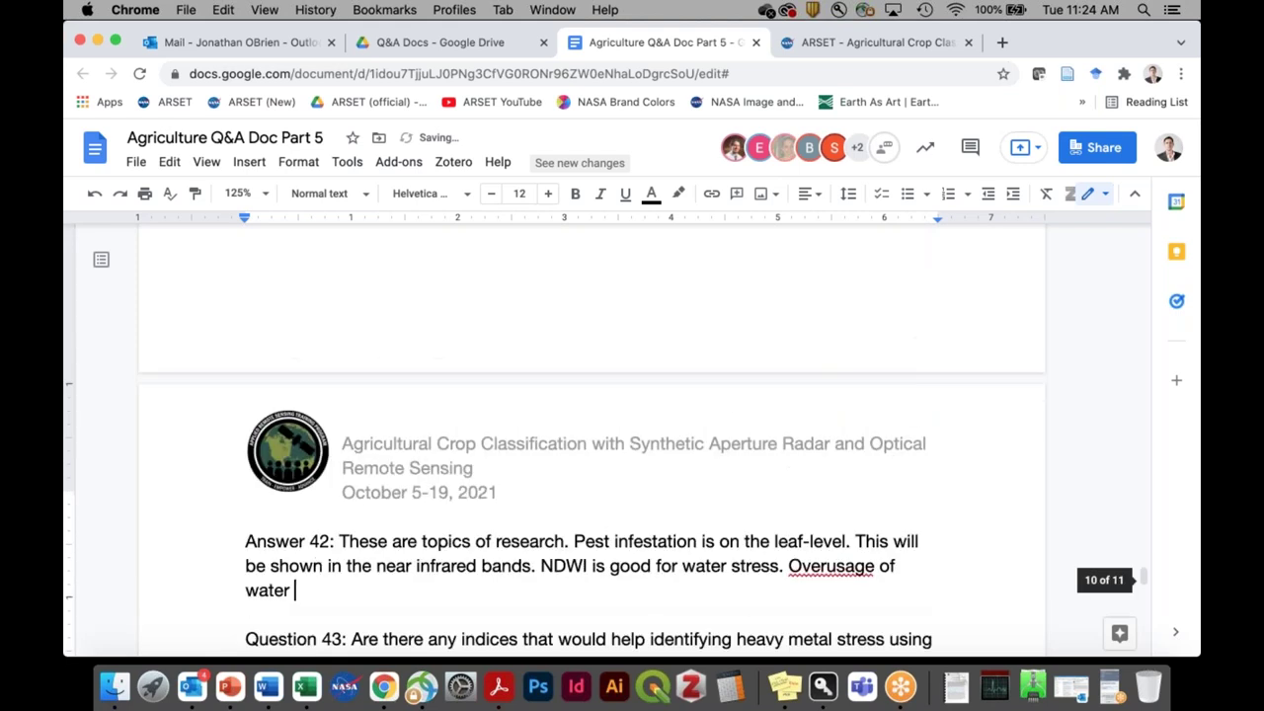
text(will not be )
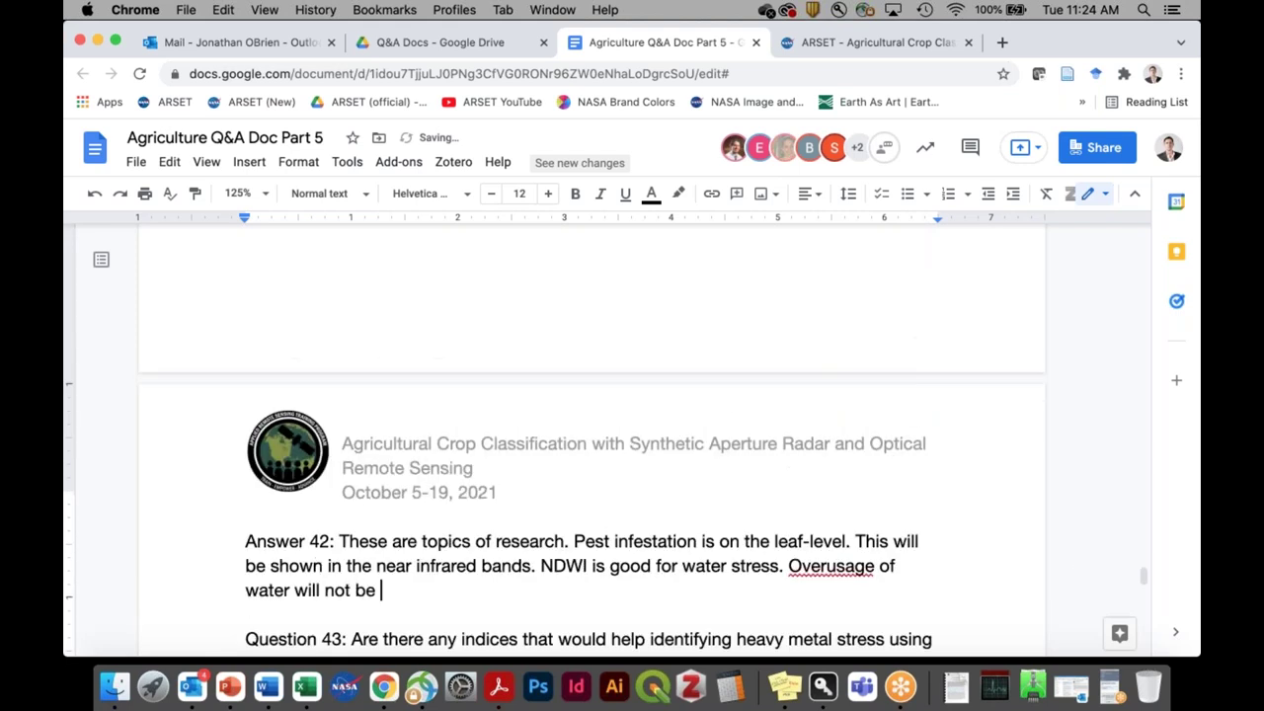
text(visible at)
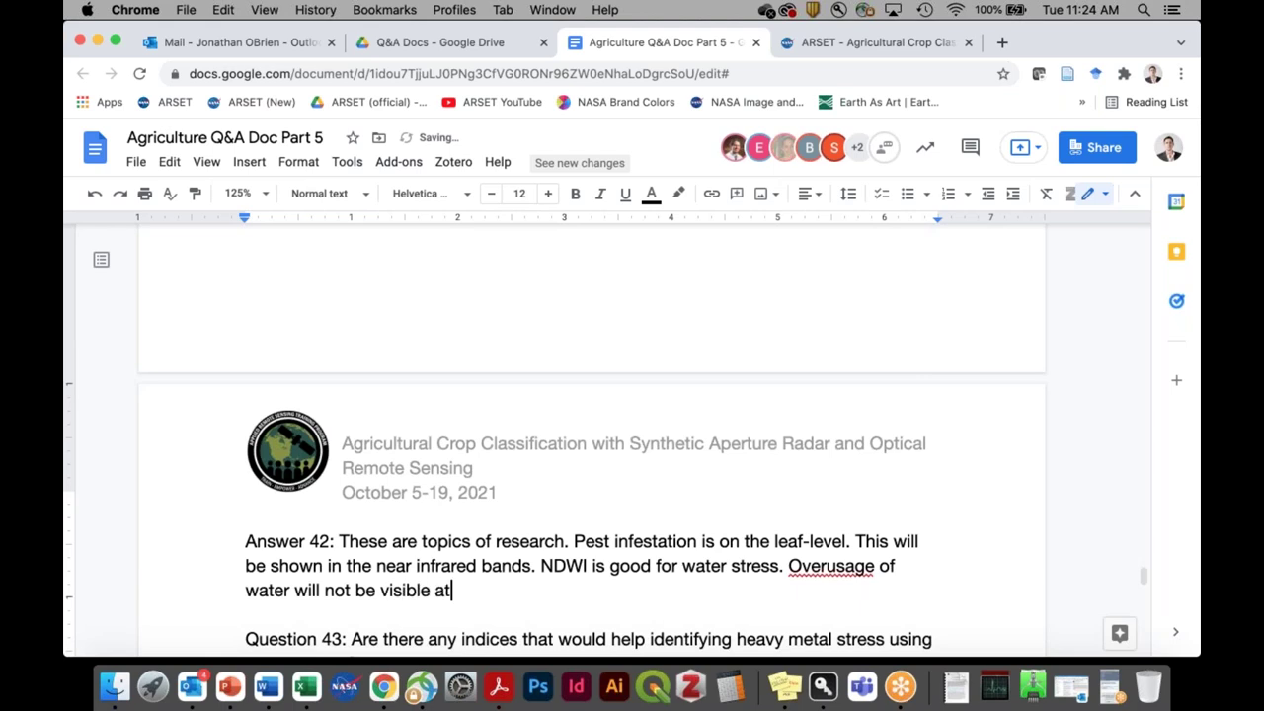
text( the plant le)
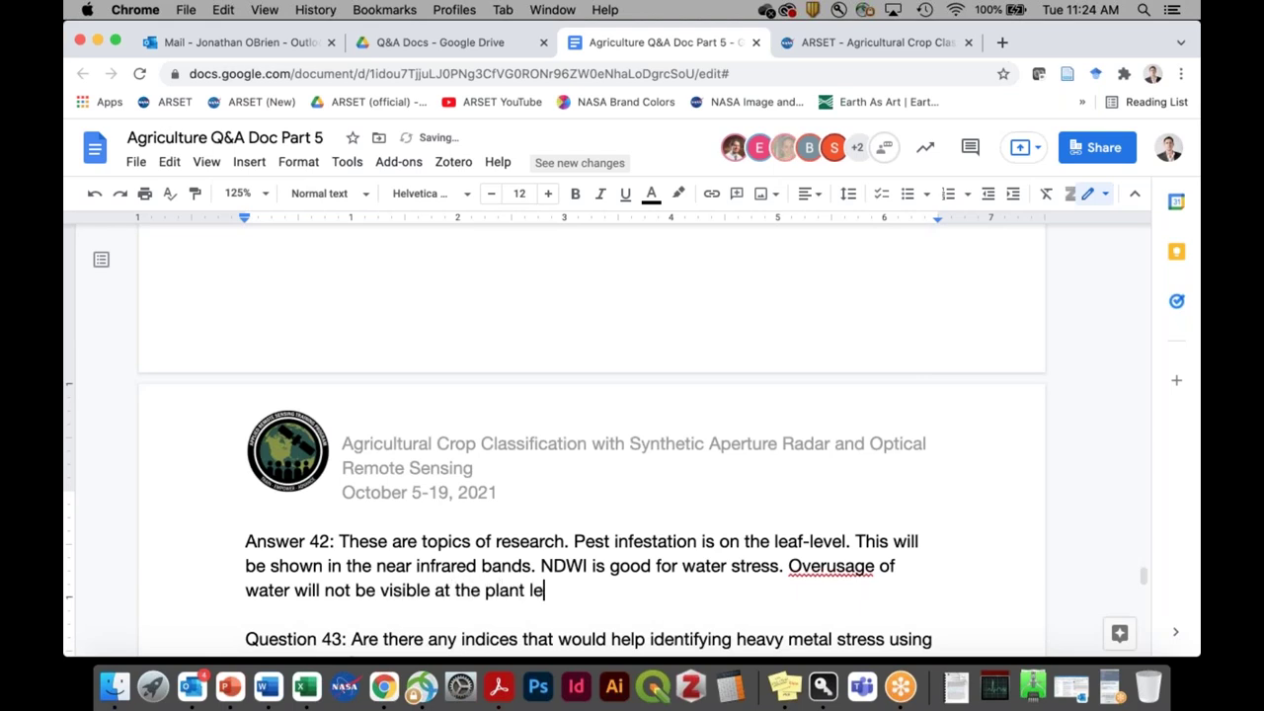
text(vel. But may show in)
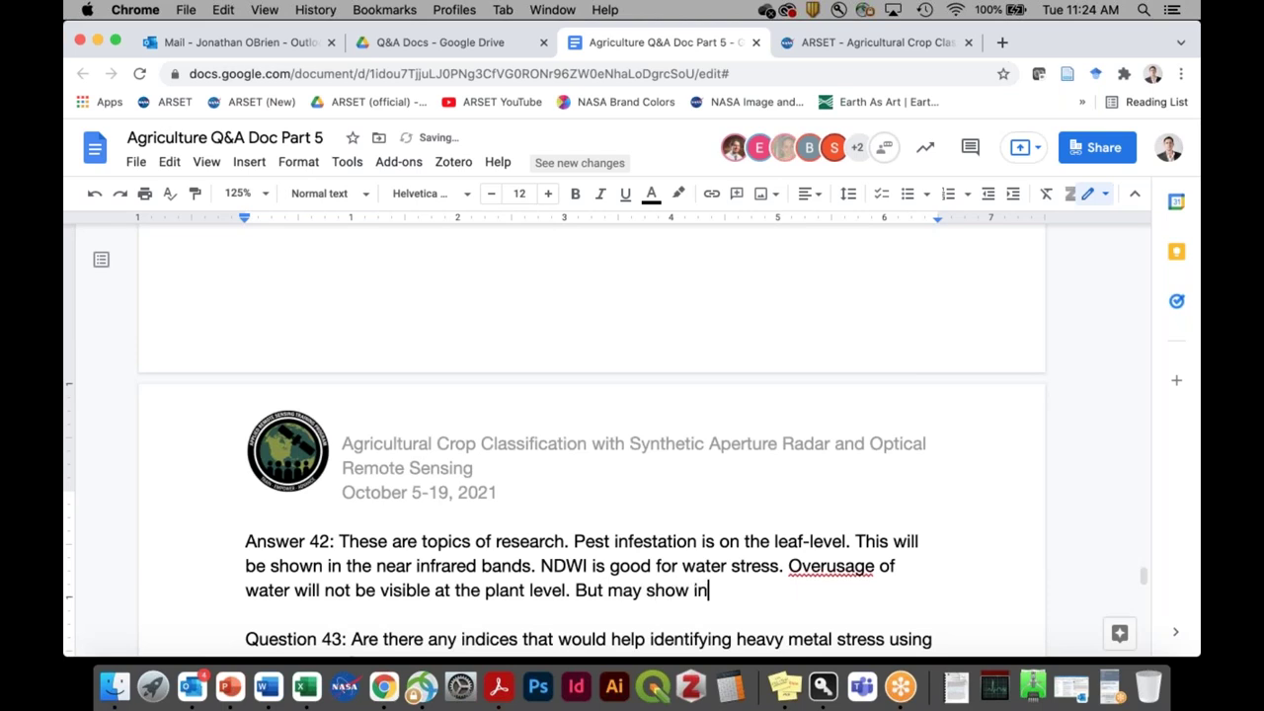
text( the soil mois)
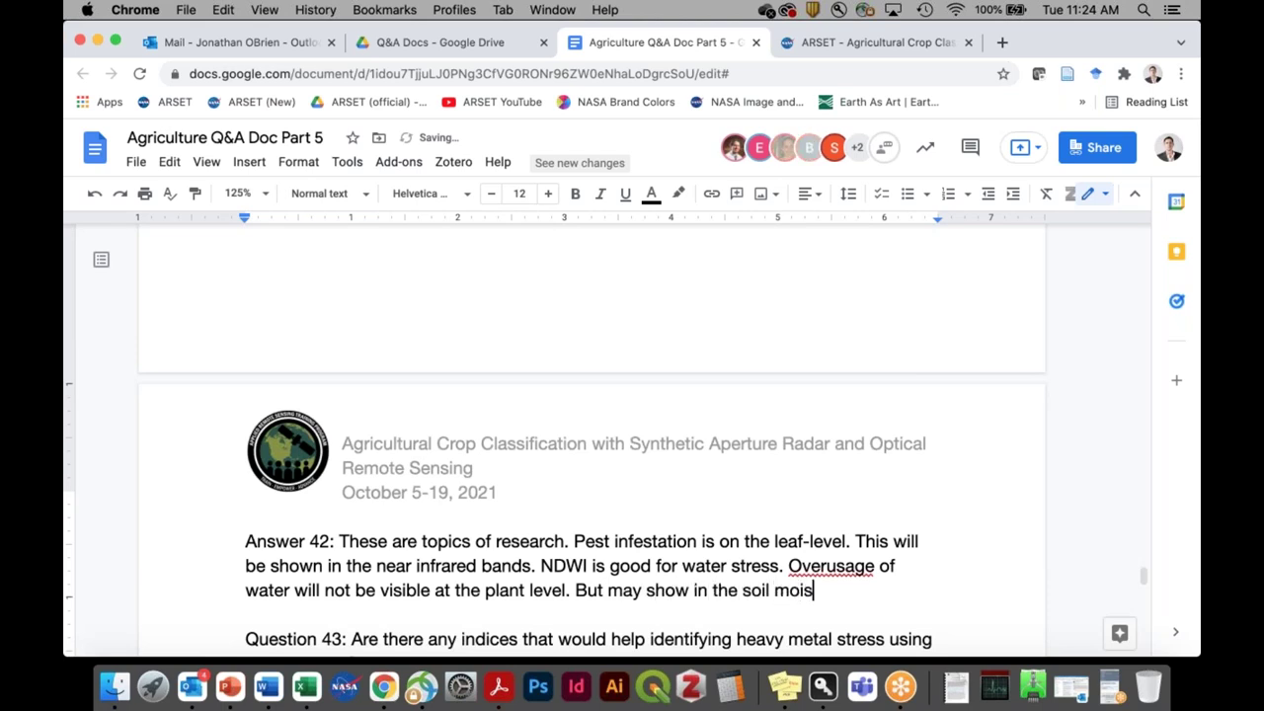
text(ture.)
scroll(592, 445, down, 5)
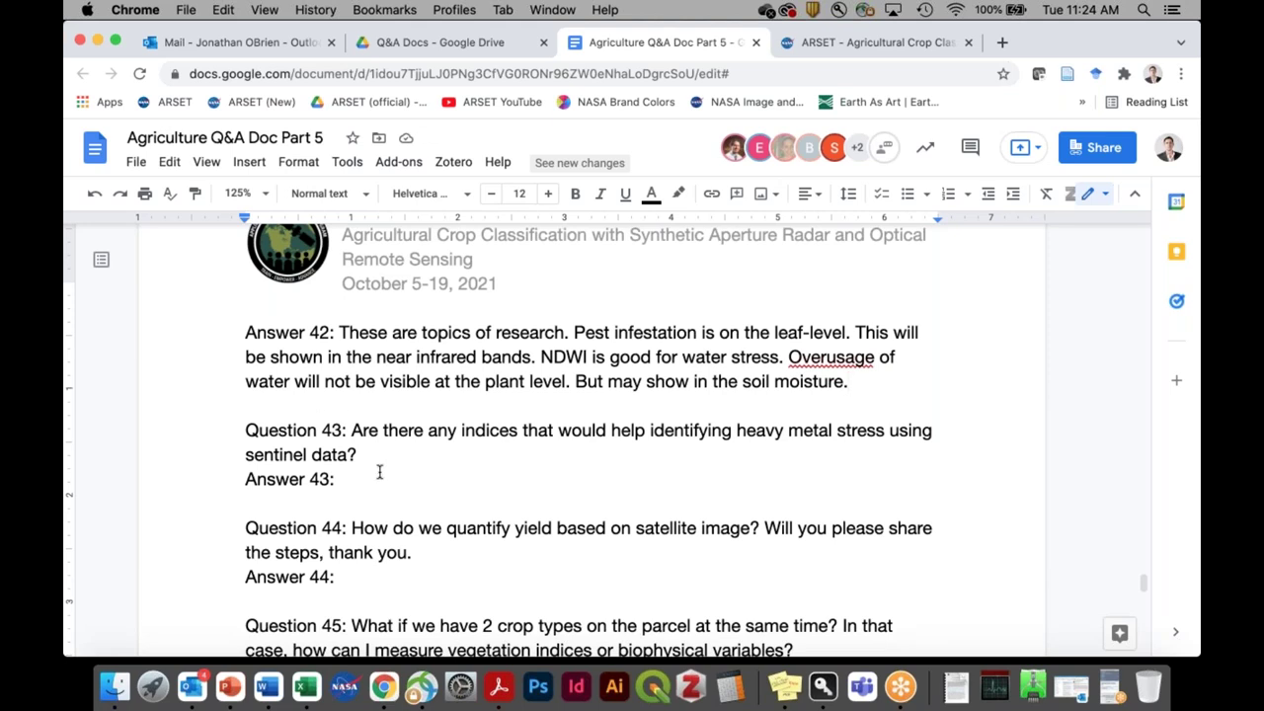
Step: Type 'We don't know.' as Answer 43 on heavy metal stress indices
click(432, 472)
scroll(602, 580, down, 1)
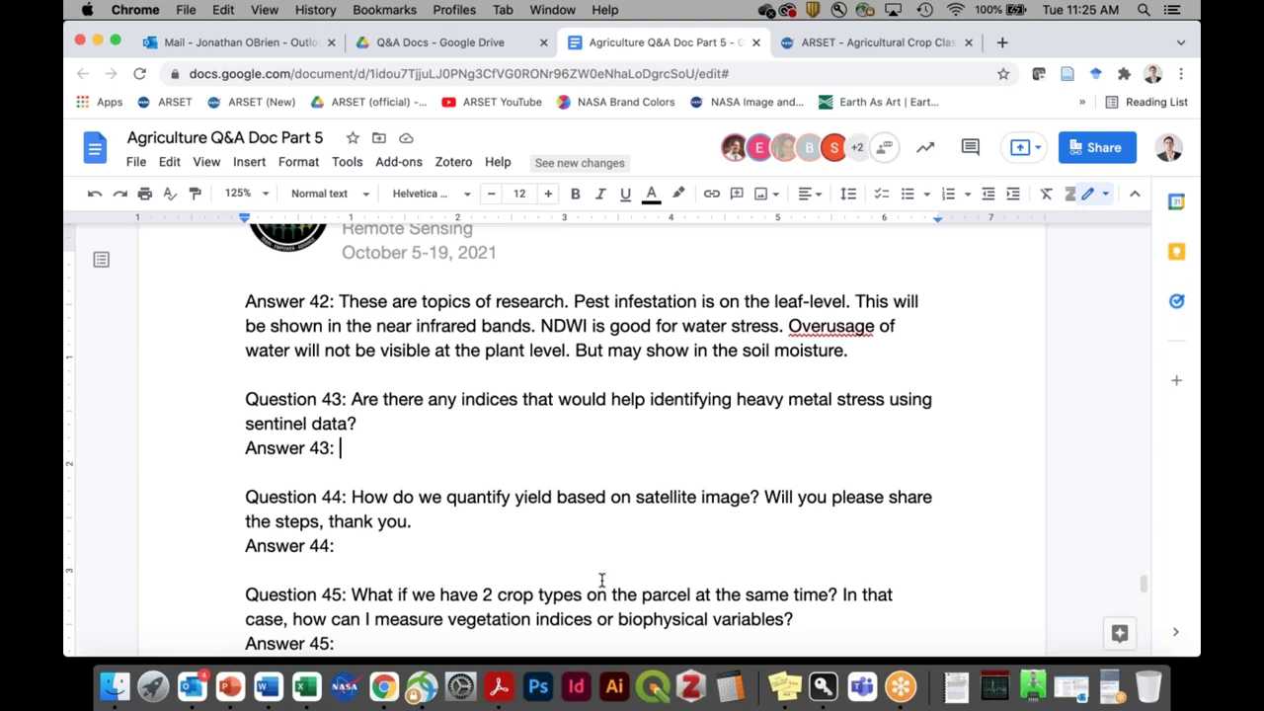
text(We don't kn)
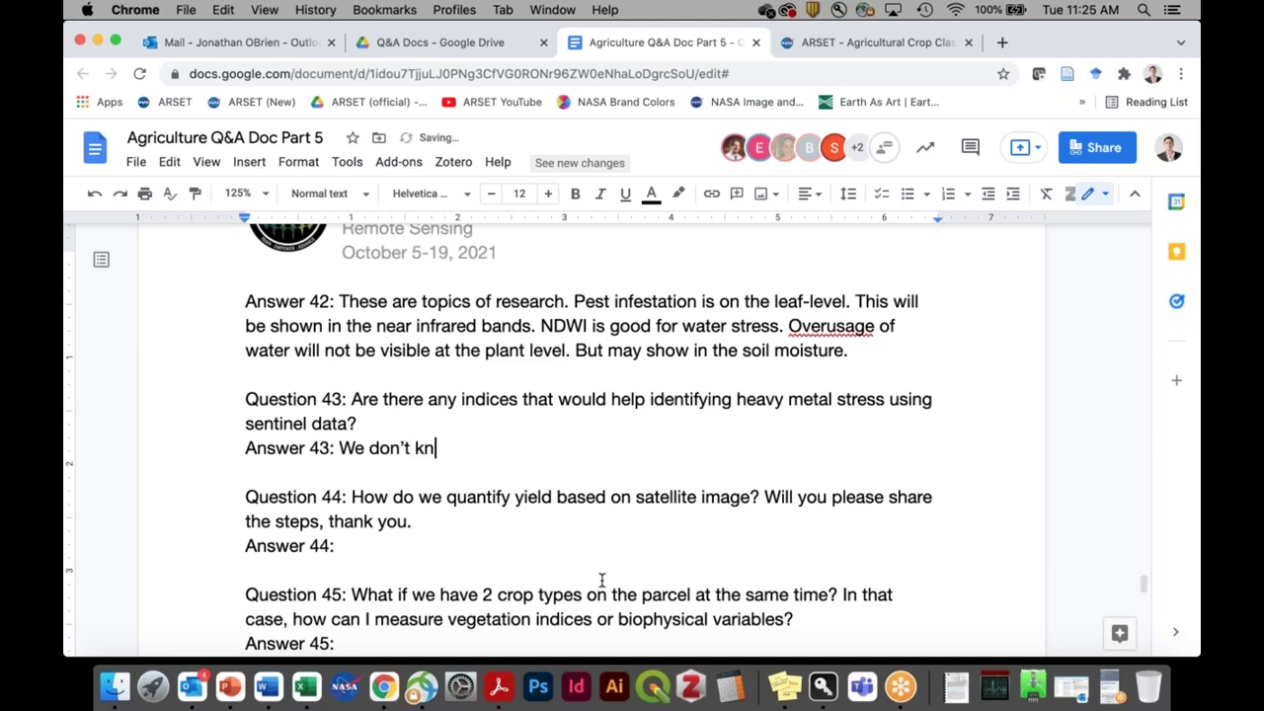
text(ow.)
scroll(598, 581, down, 3)
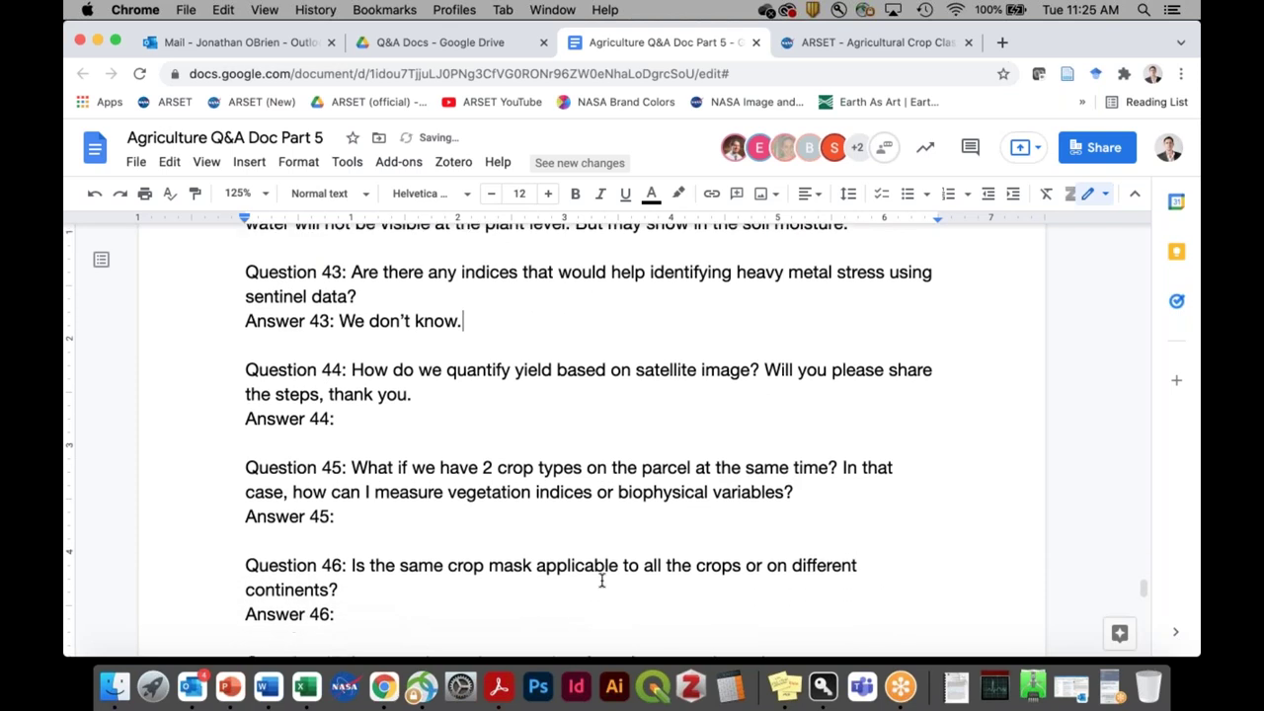
Step: Write Answer 44: ground data, a good yield proxy, then generalizing to your area of interest
click(504, 407)
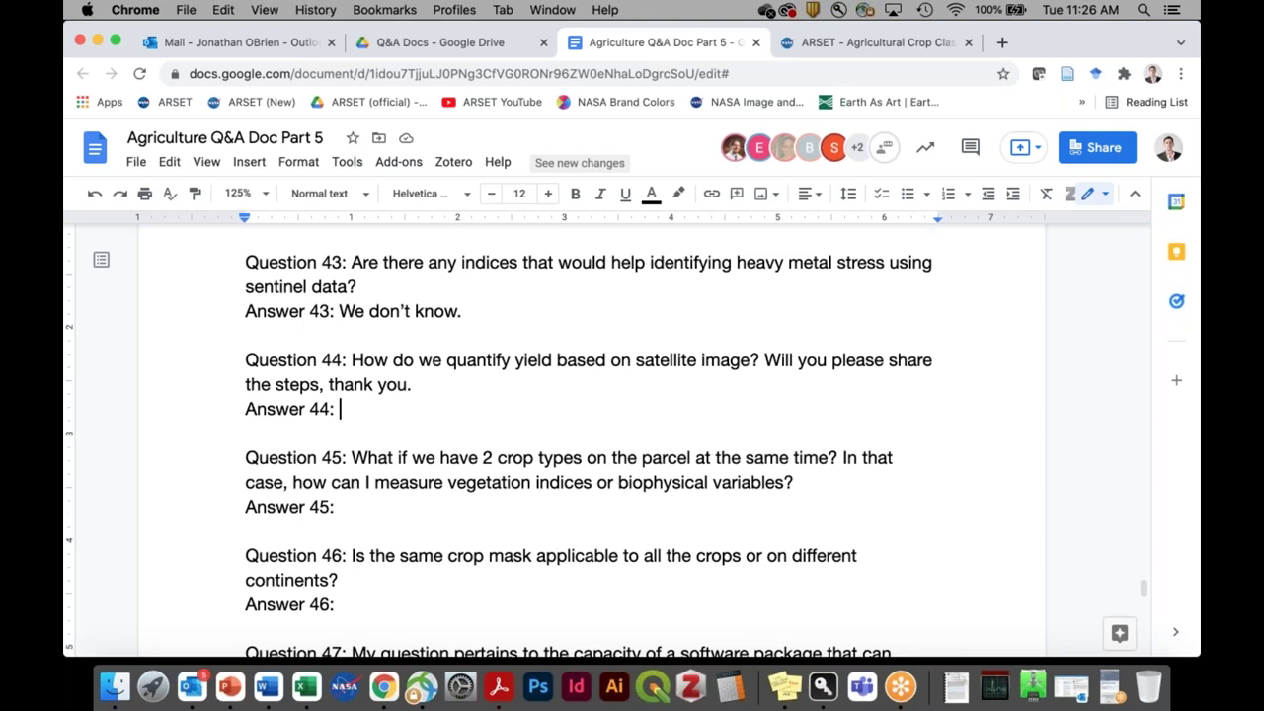
text(For the method de)
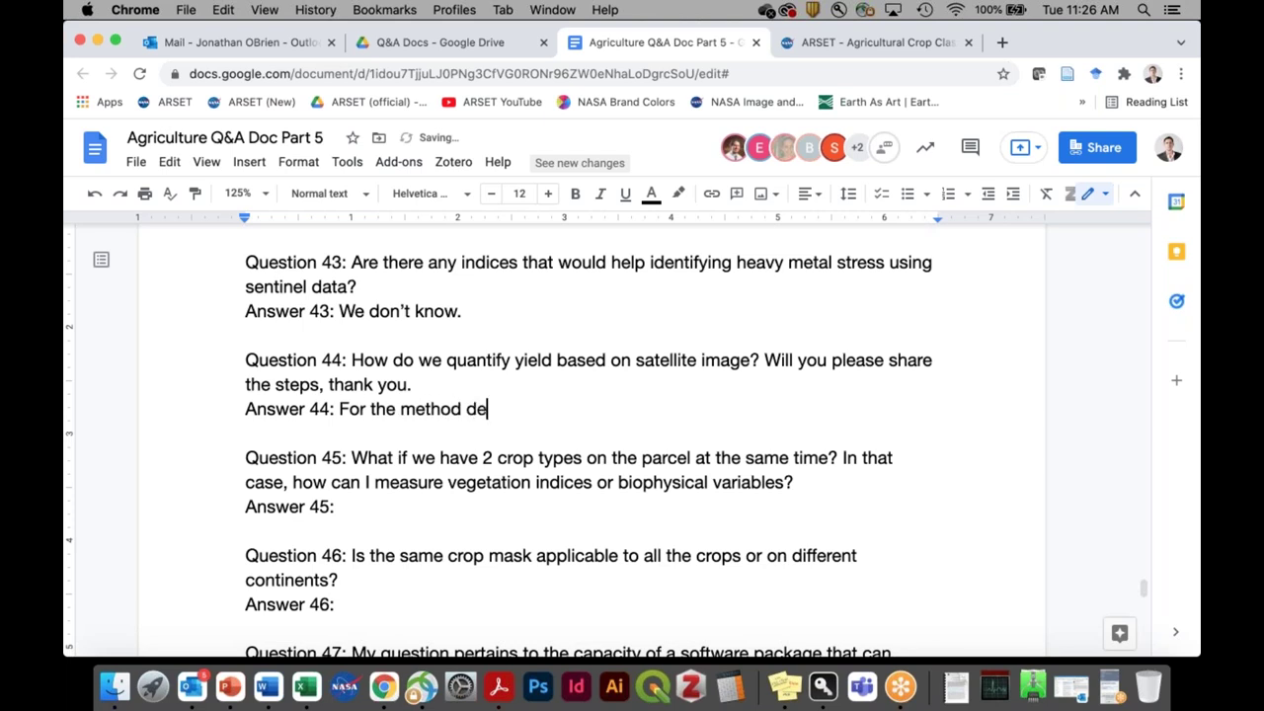
text(tailed in the webinar, )
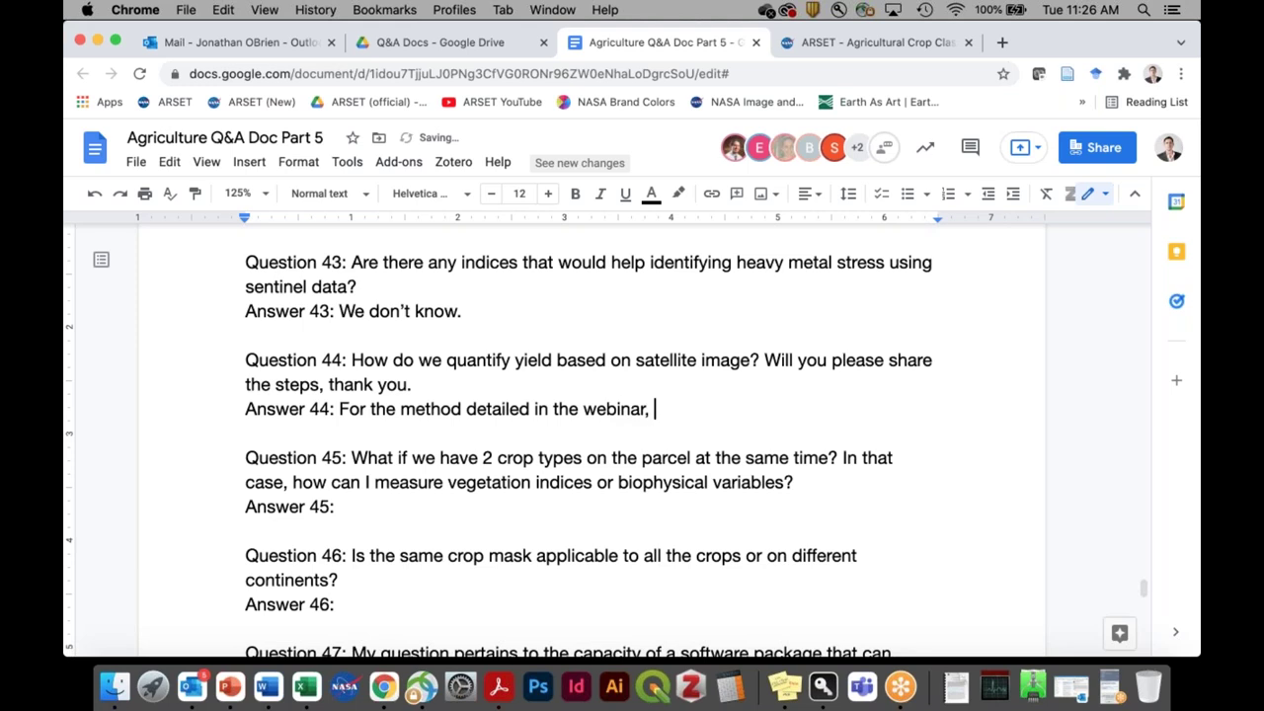
text(you get some )
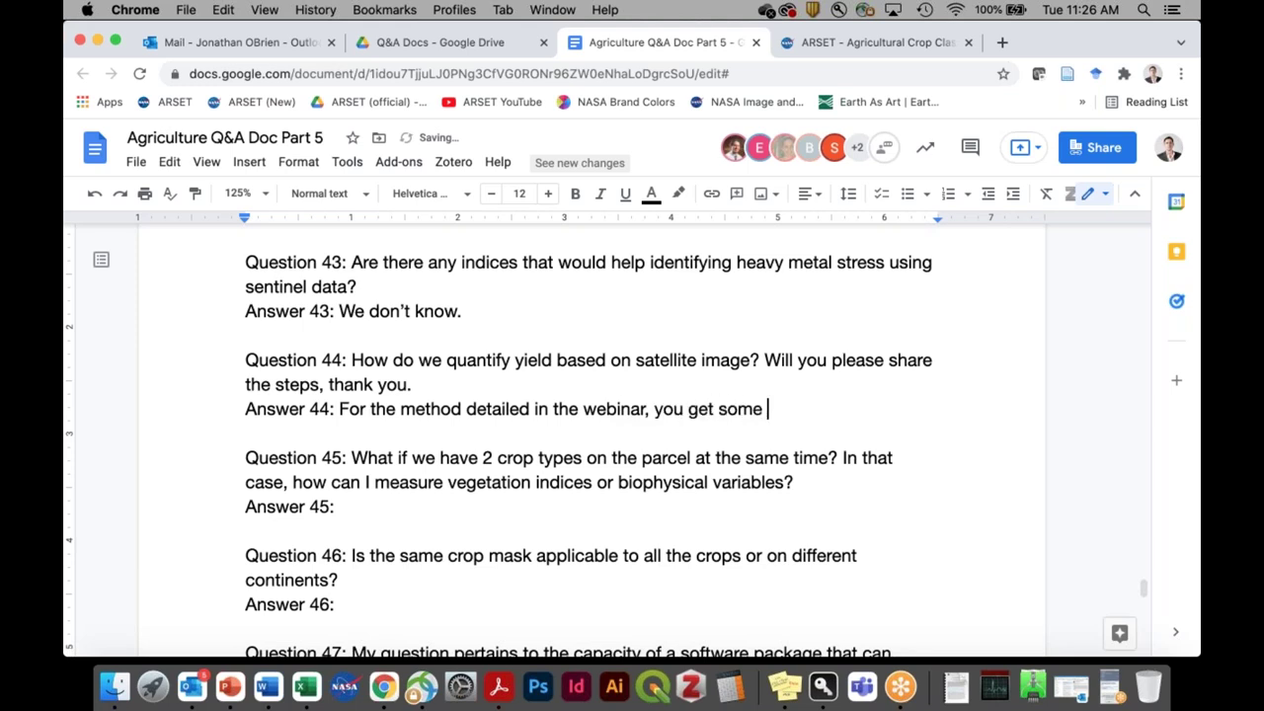
text(ground data)
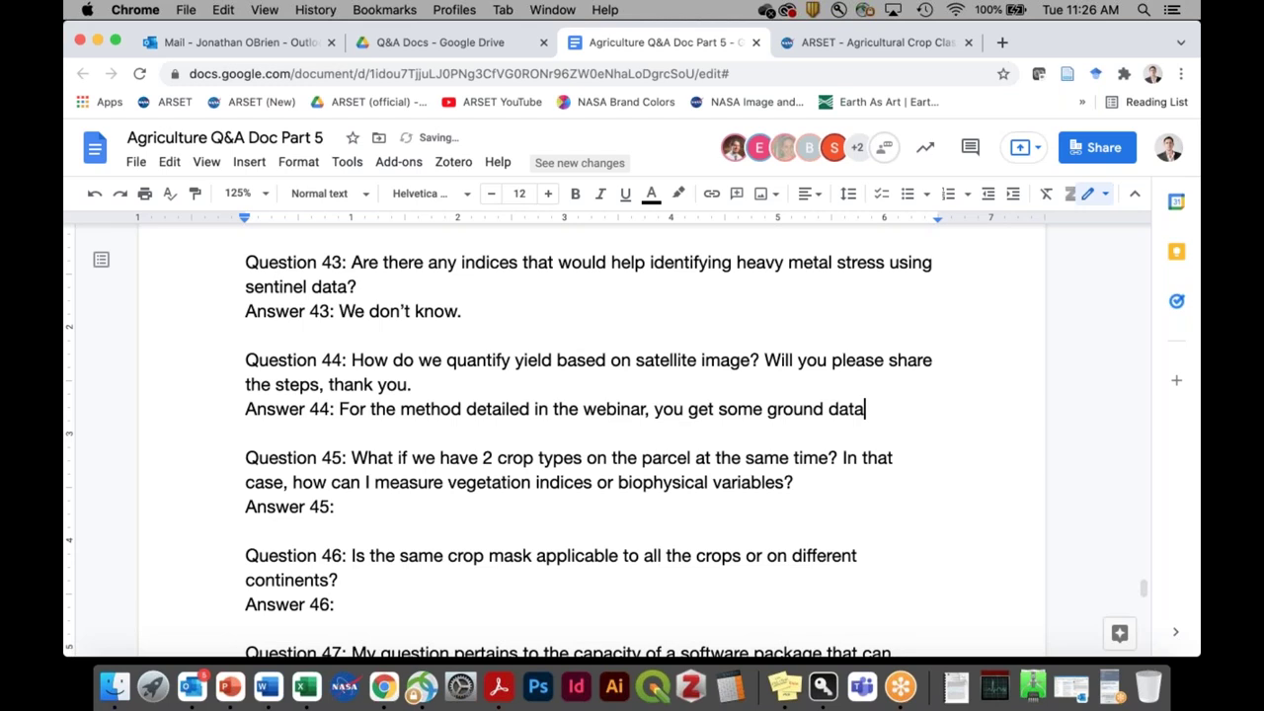
text(, and the suc)
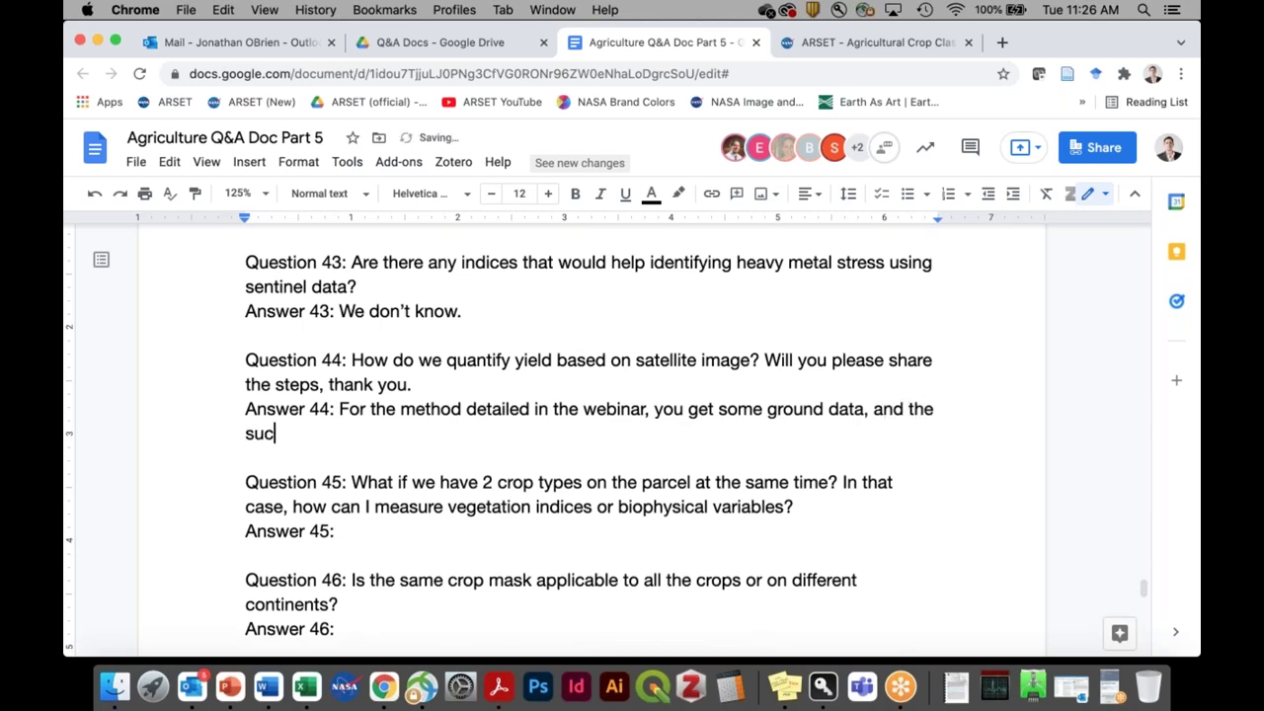
text(cess of the )
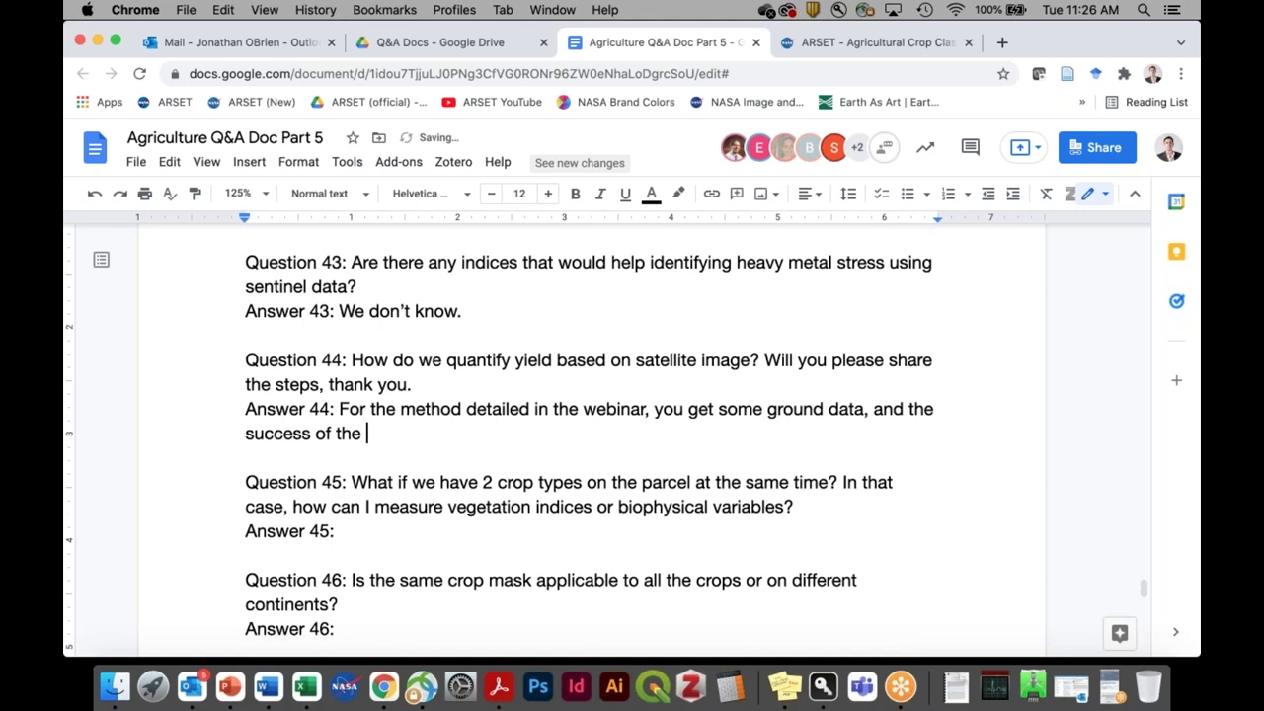
text(yield-estimated)
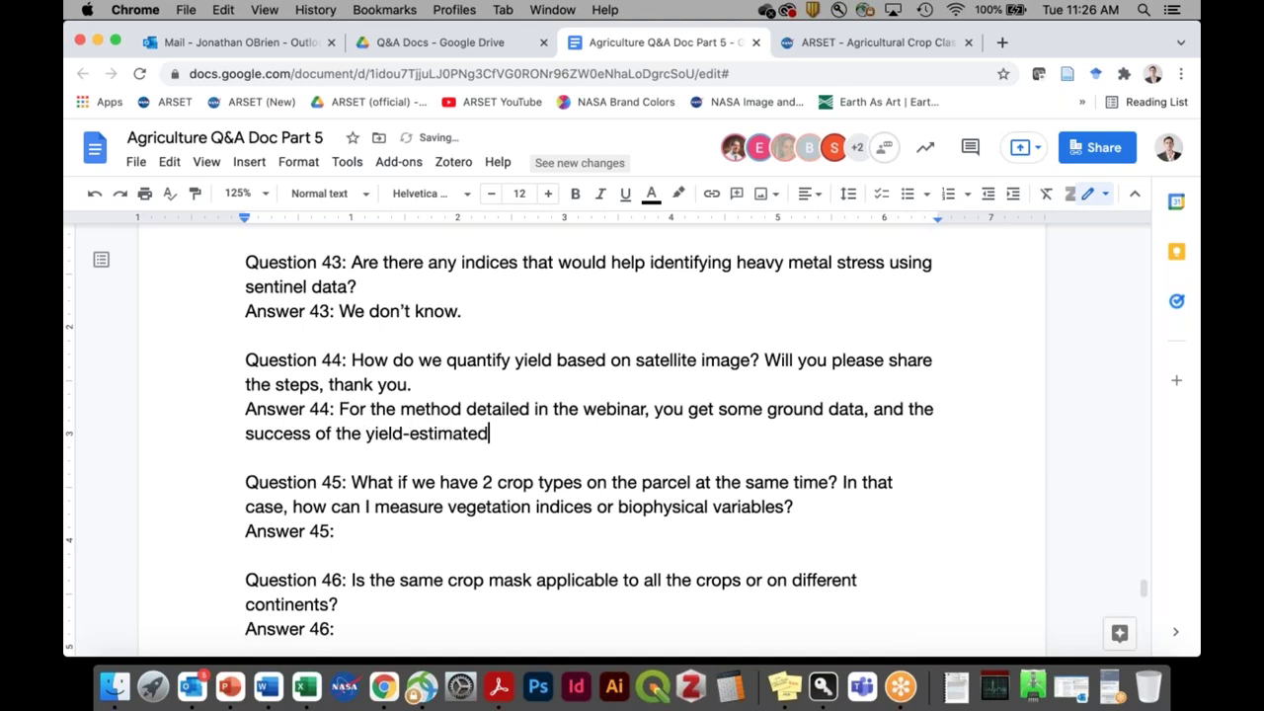
key(BackSpace)
key(BackSpace)
text(ion is dep)
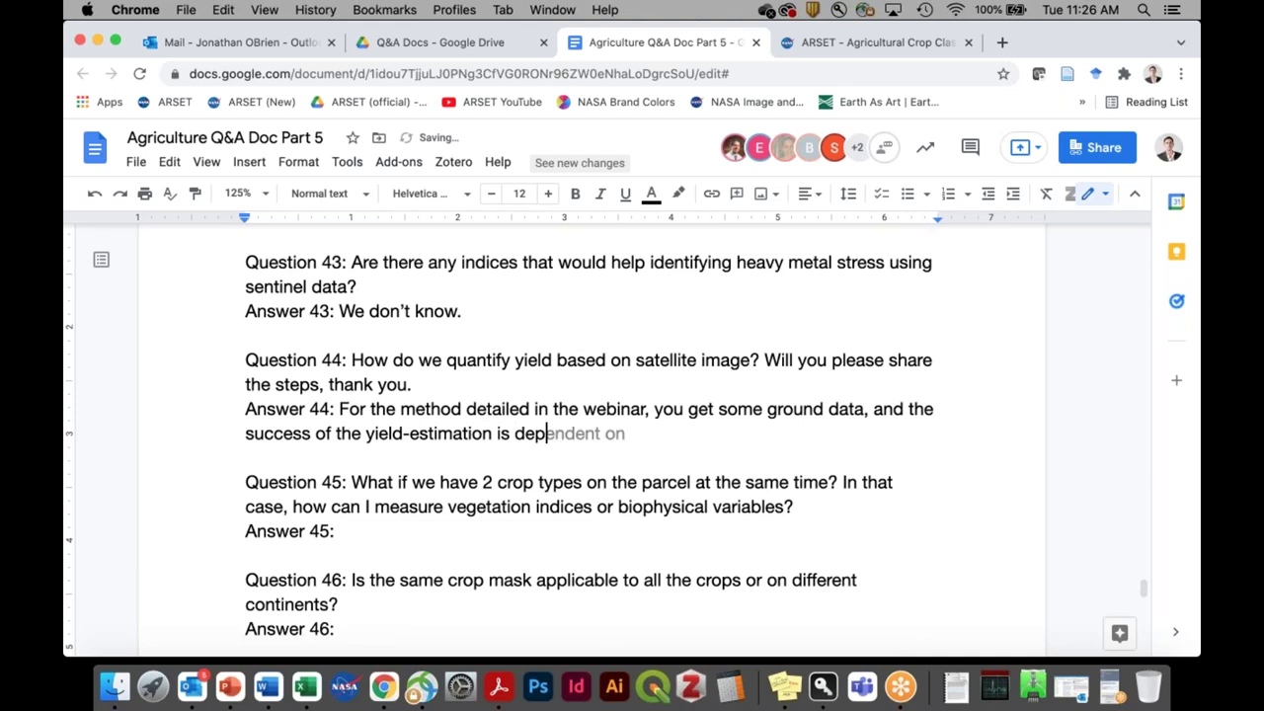
text(endent of ha)
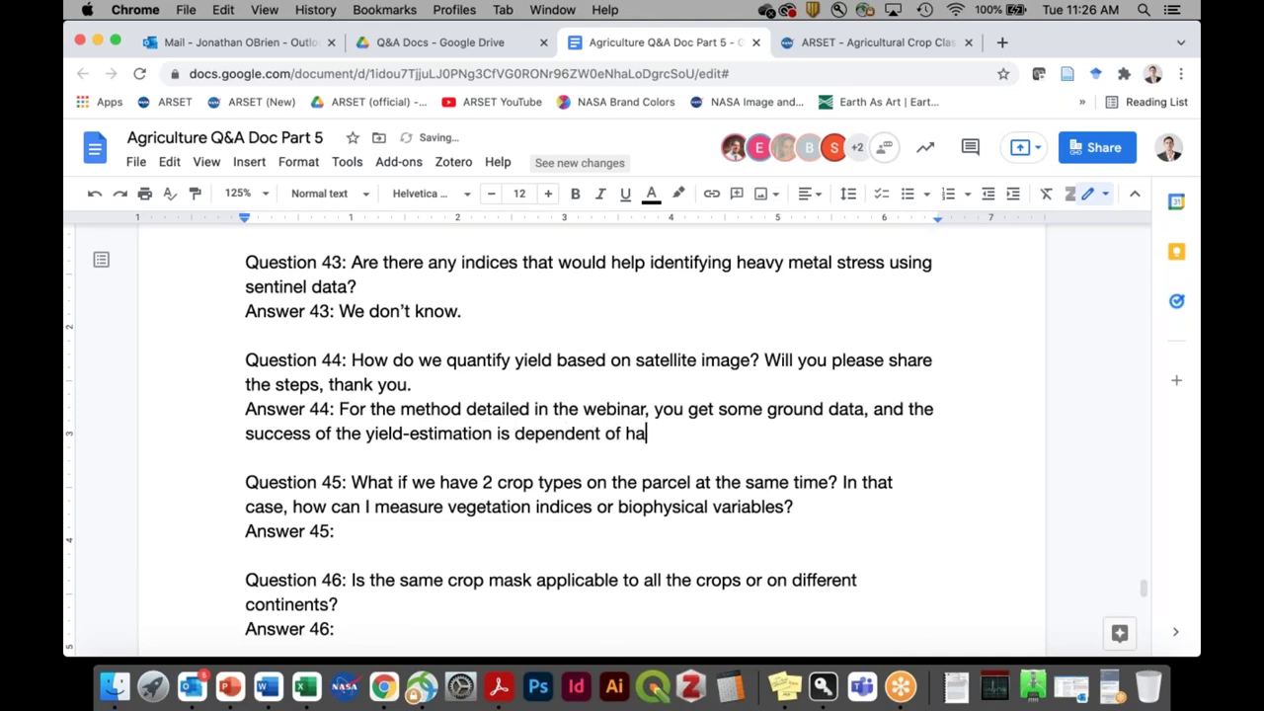
key(BackSpace)
key(BackSpace)
key(BackSpace)
key(BackSpace)
text(n having a good )
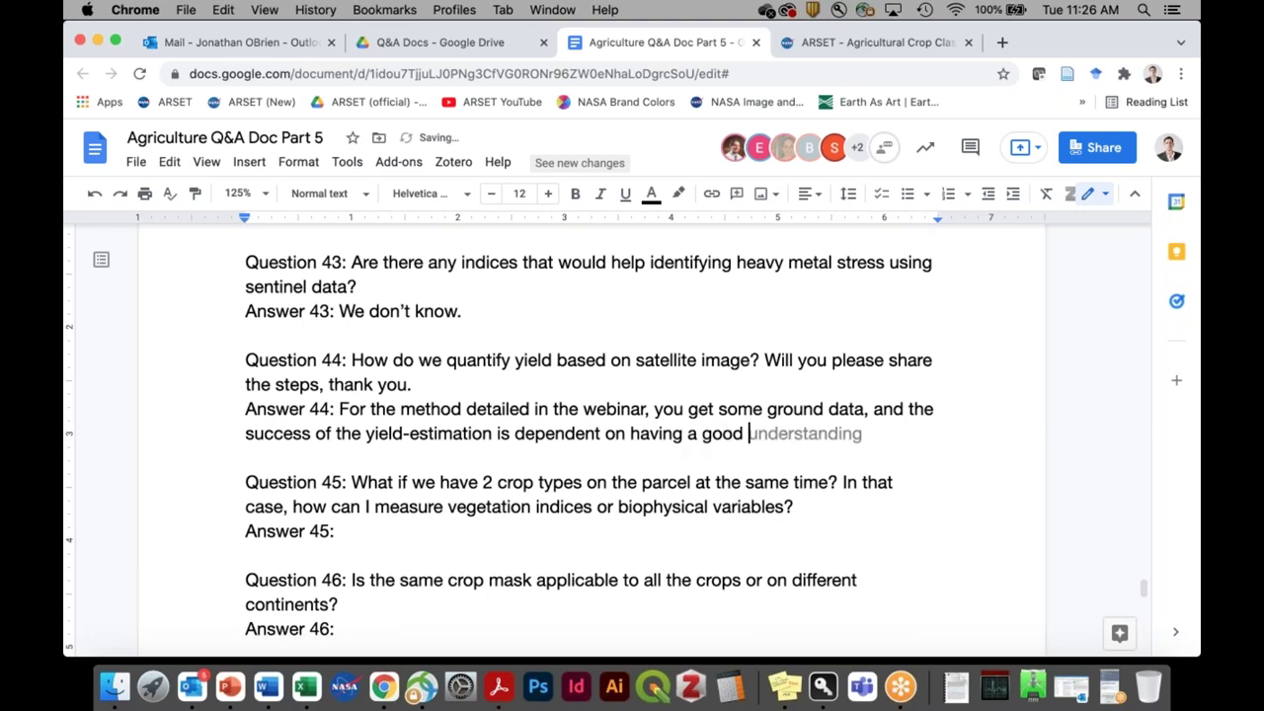
text(yield p)
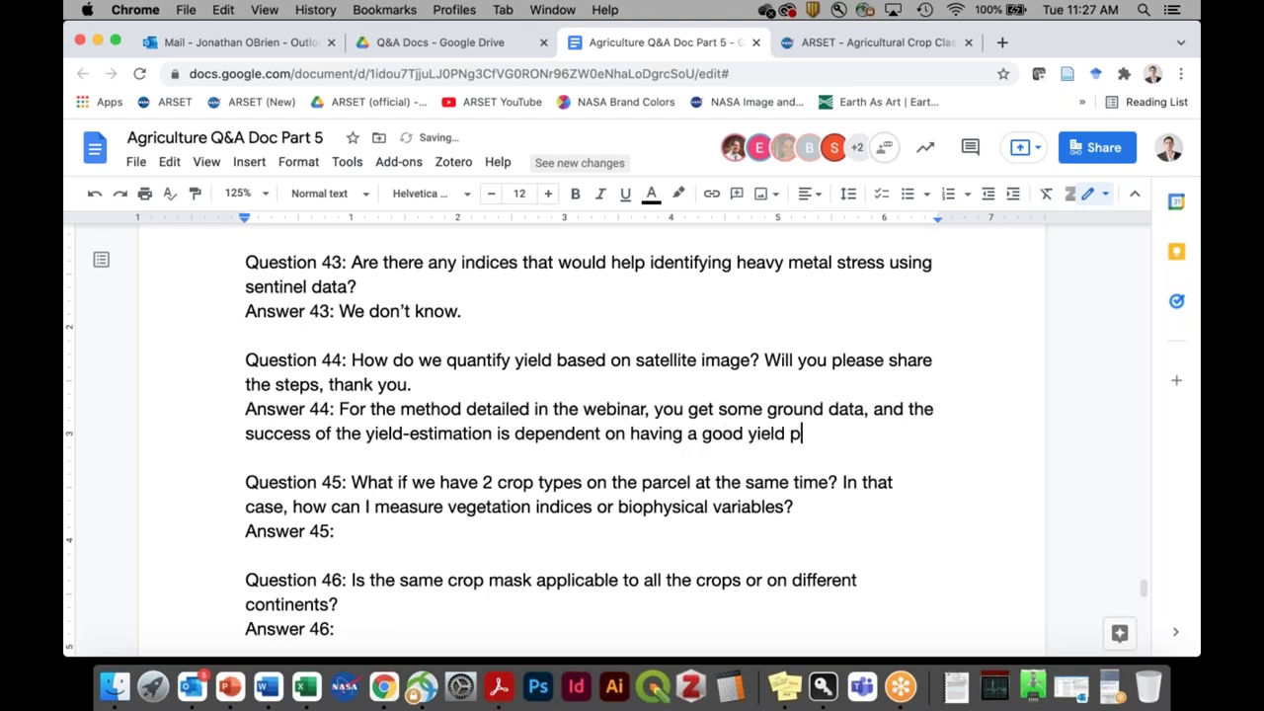
text(roxy. Then )
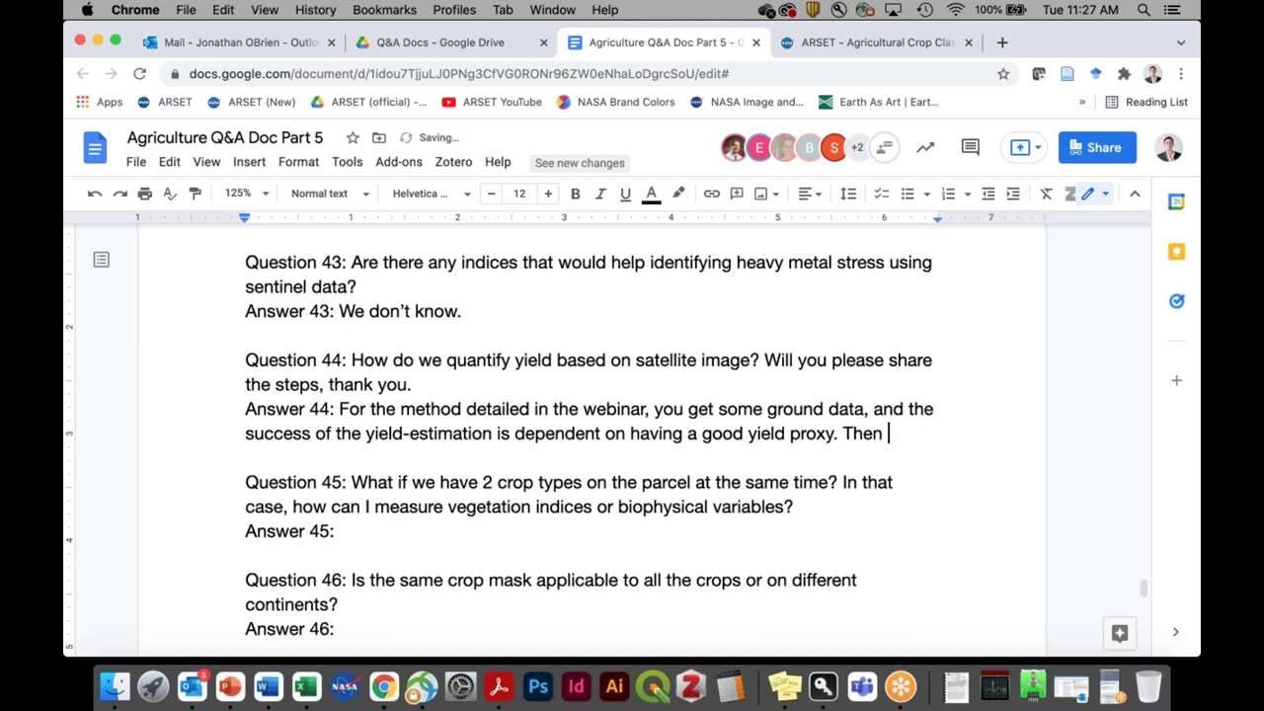
text(you can gen)
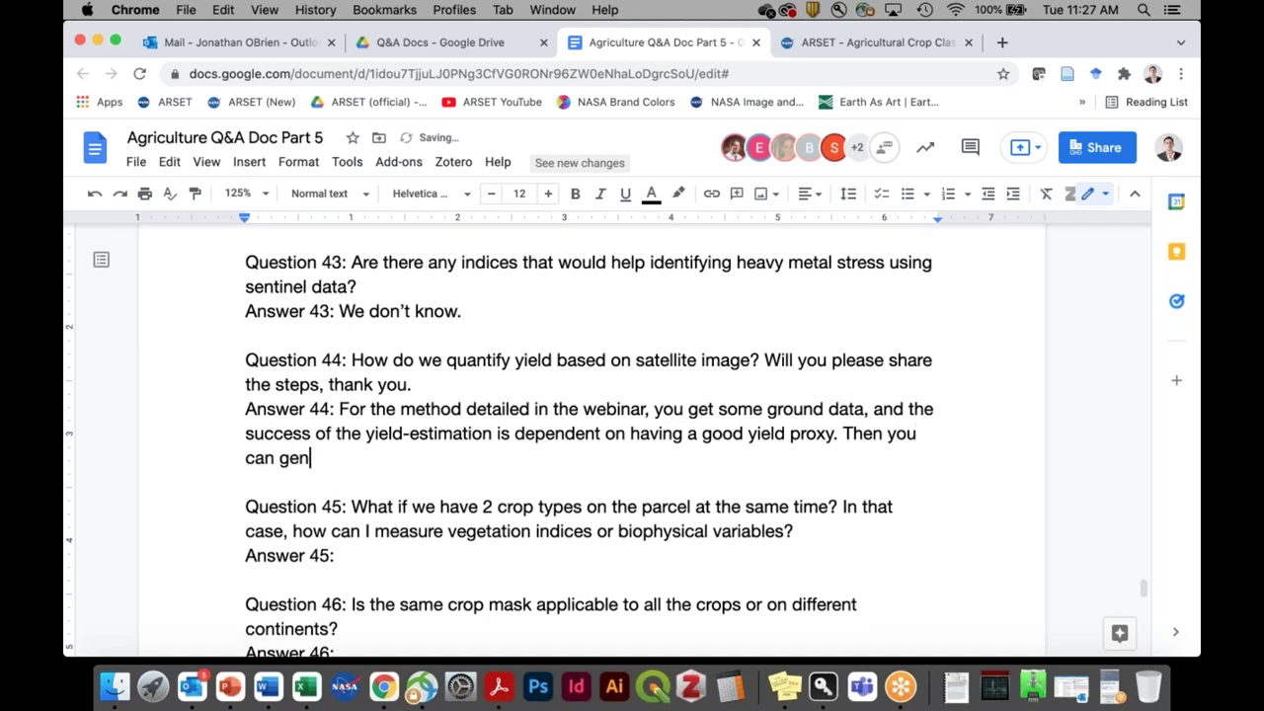
text(eralize for )
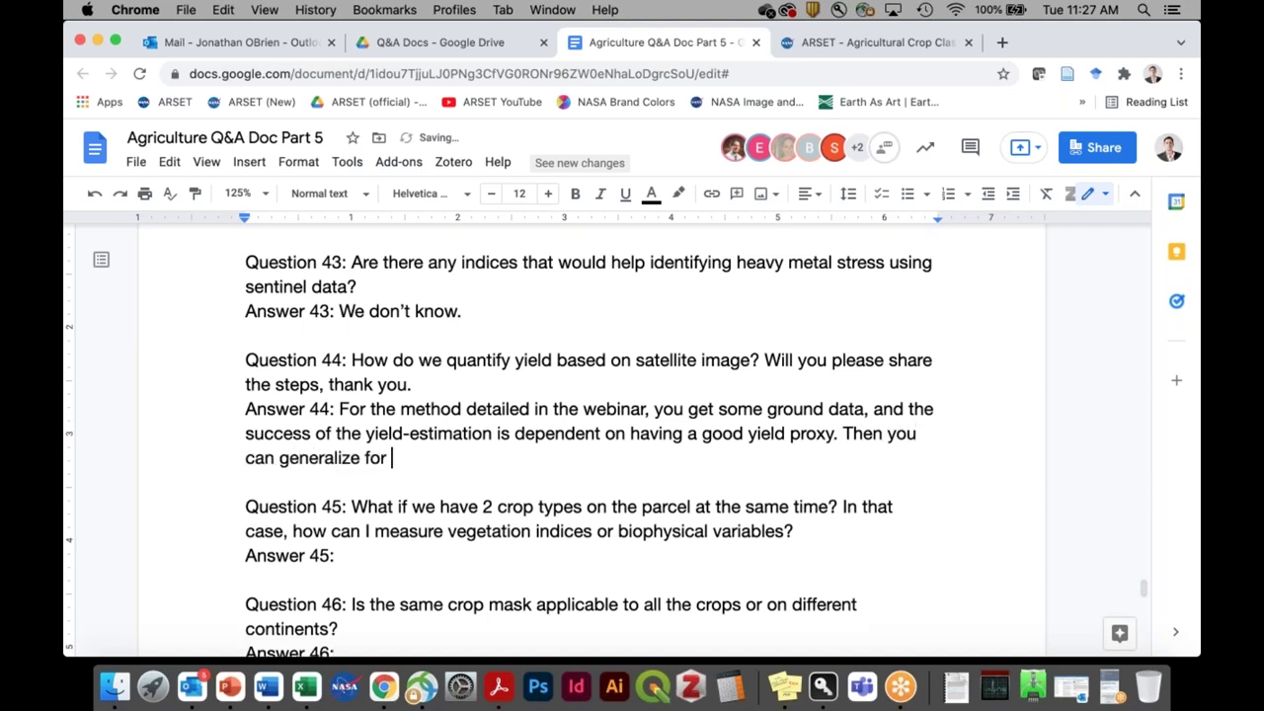
text(your area)
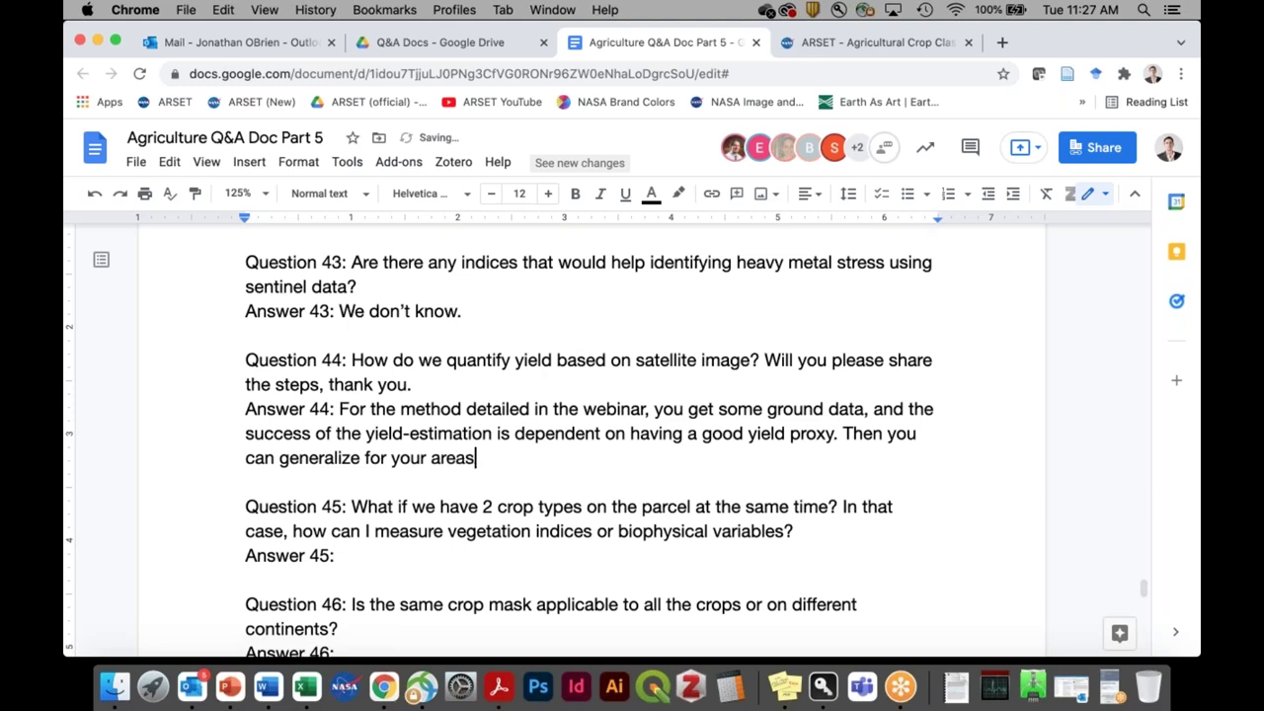
text( of int)
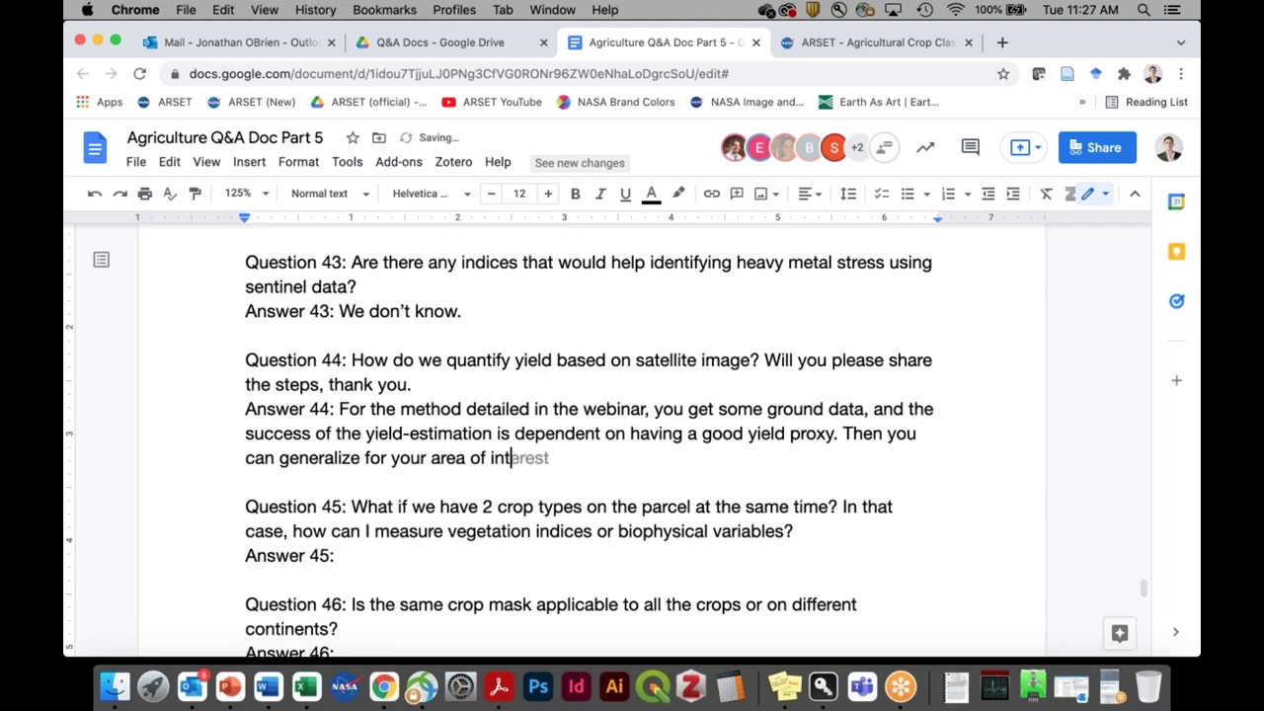
text(erest depending )
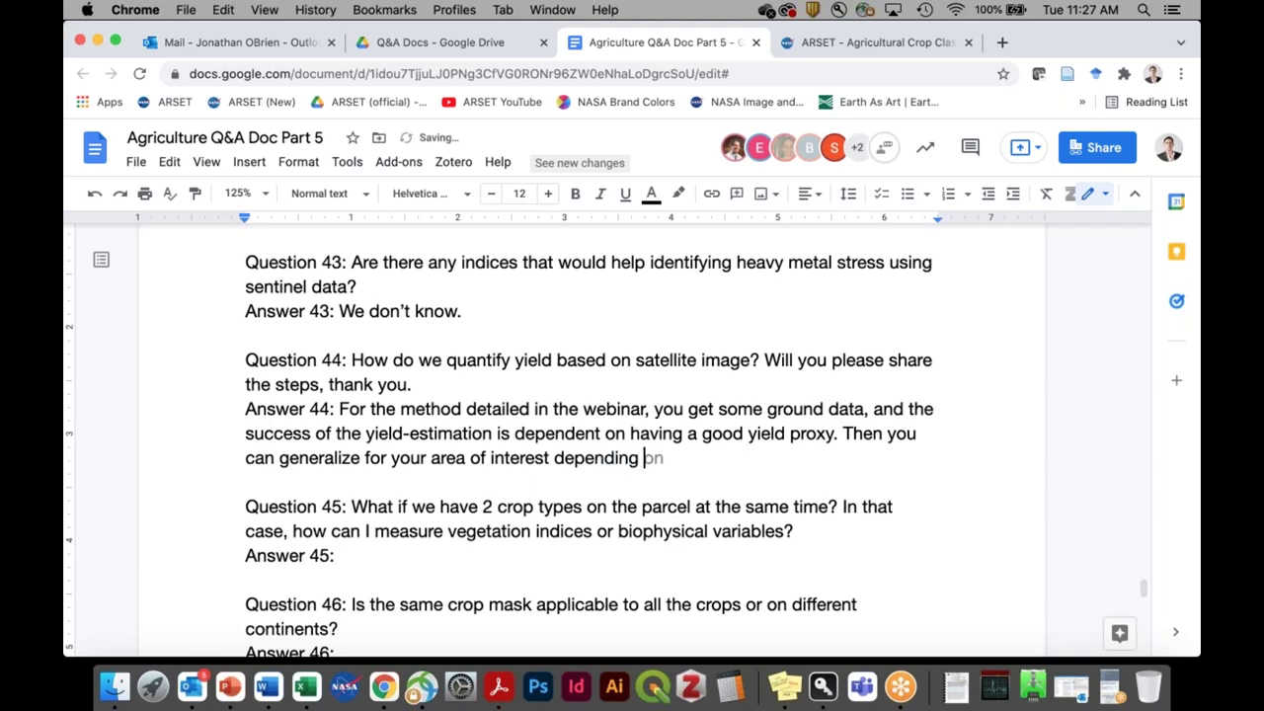
text(on the local )
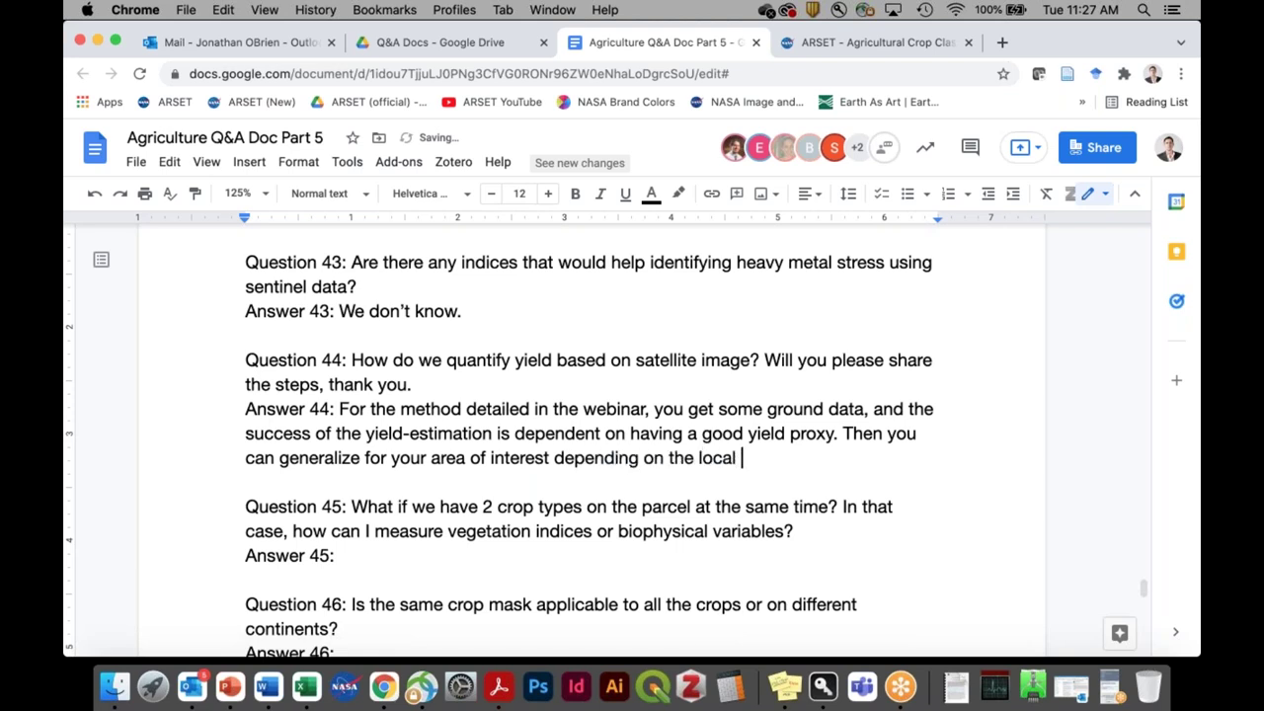
text(conditions.)
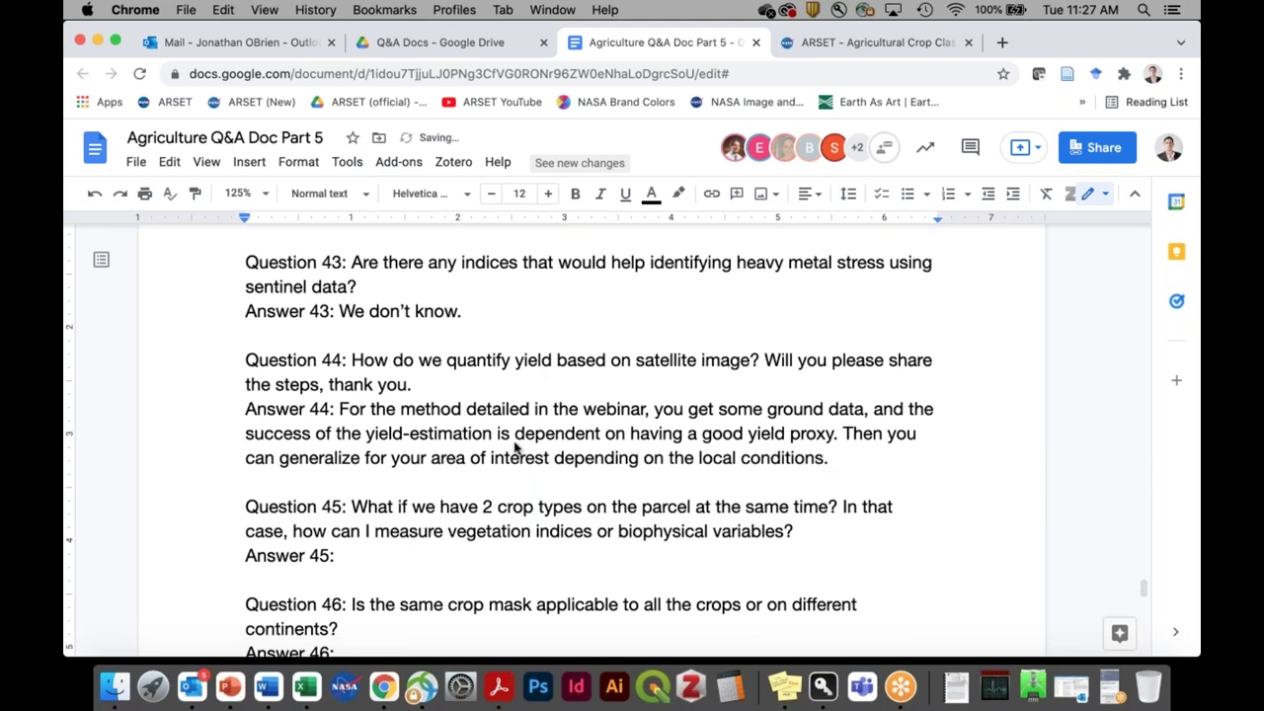
scroll(515, 447, down, 3)
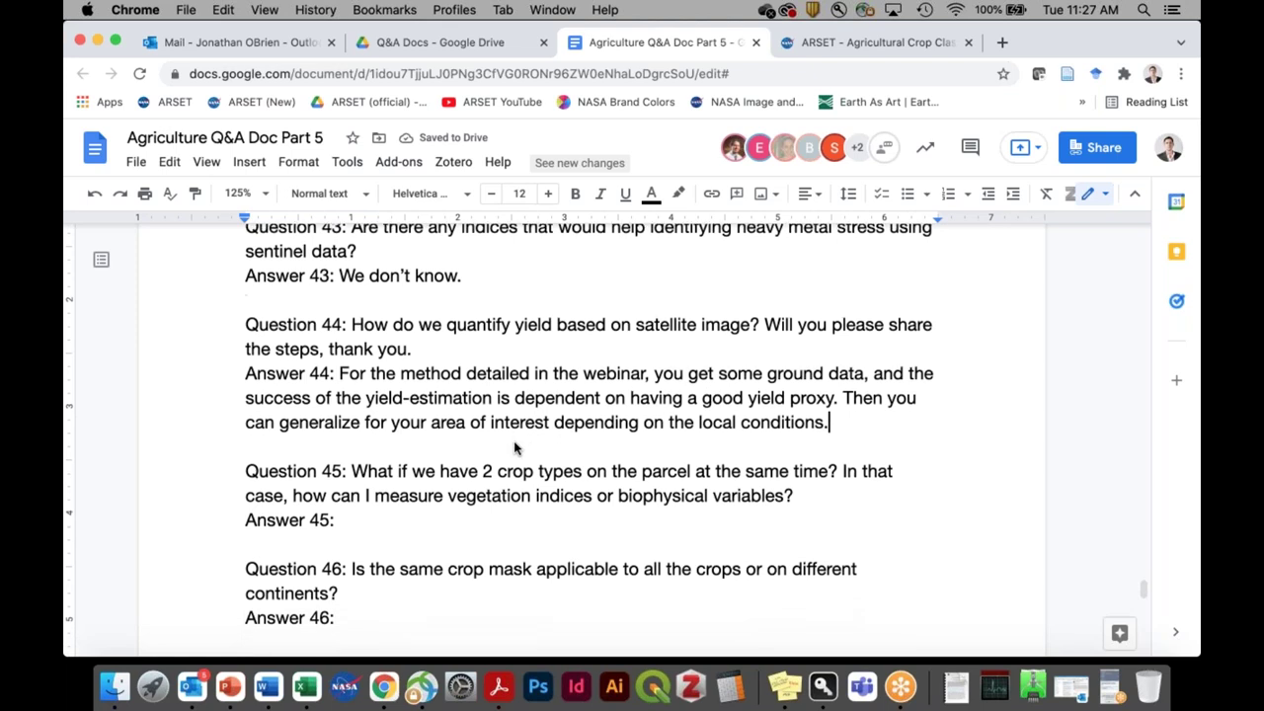
scroll(514, 448, down, 2)
click(522, 447)
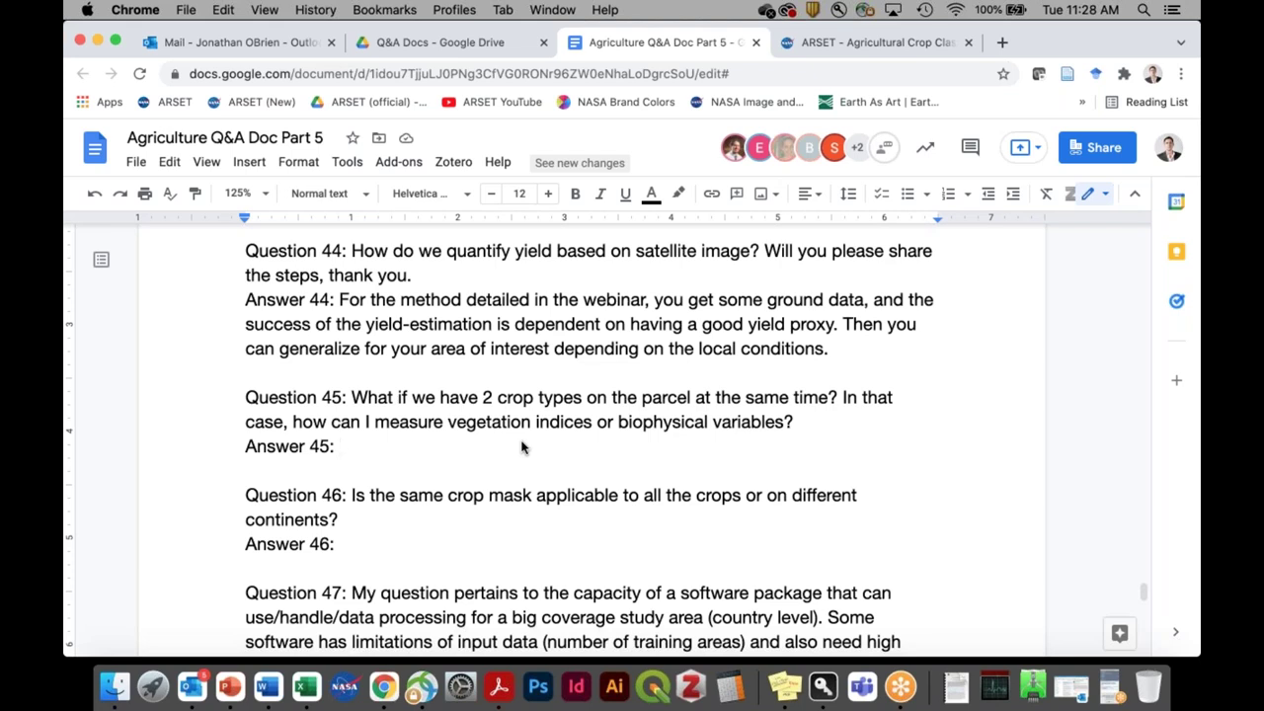
scroll(522, 448, down, 3)
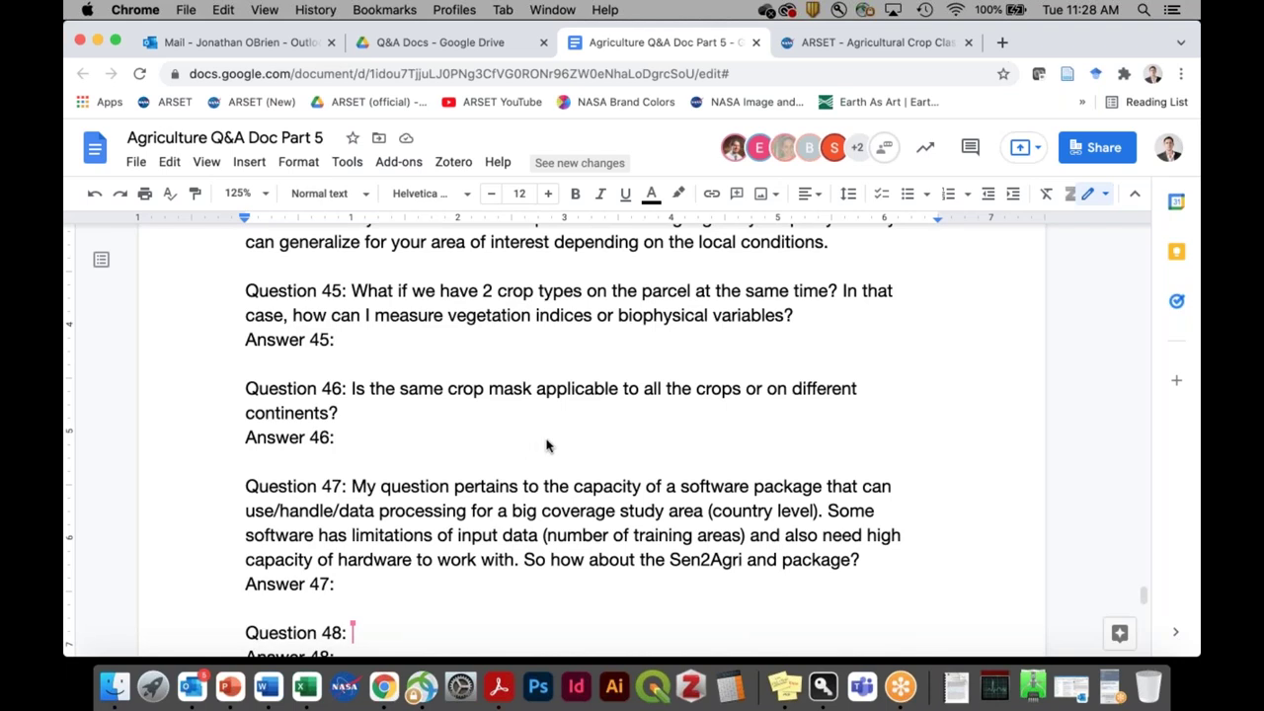
Step: Write Answer 46: the regional crop mask covers all crops, then classify individual crops
click(546, 445)
text(Not sure if we)
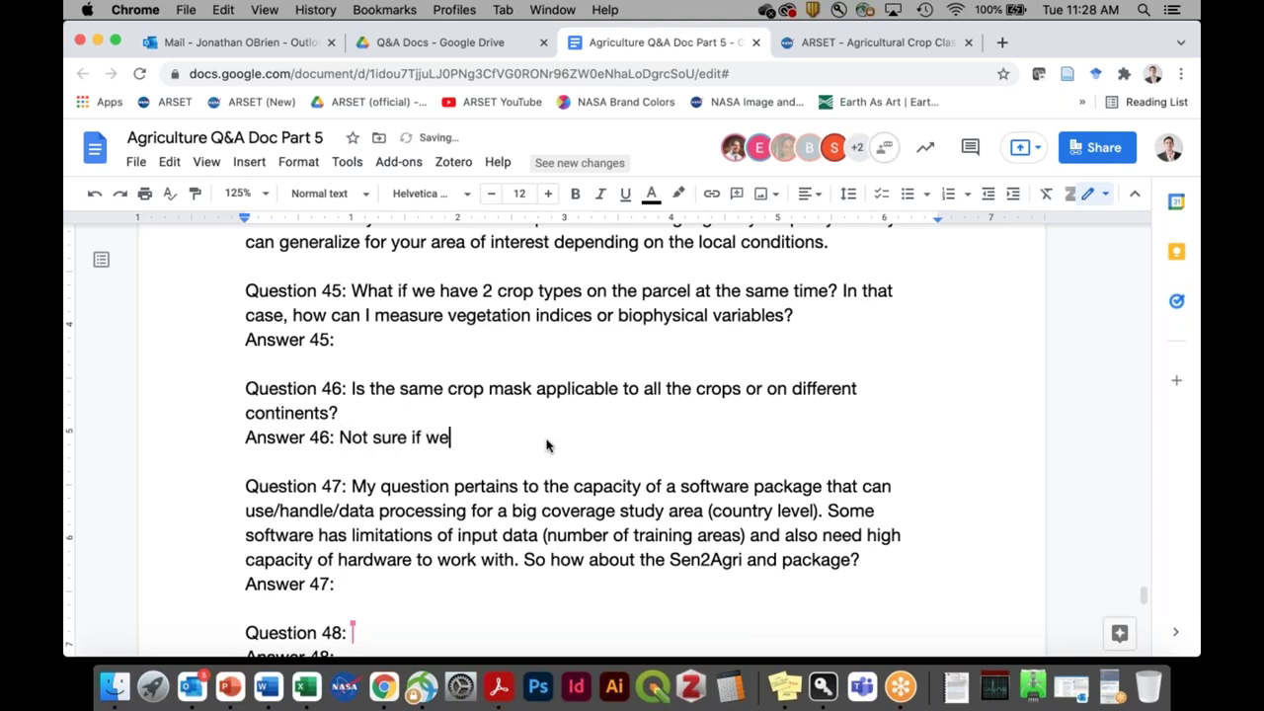
text( understand )
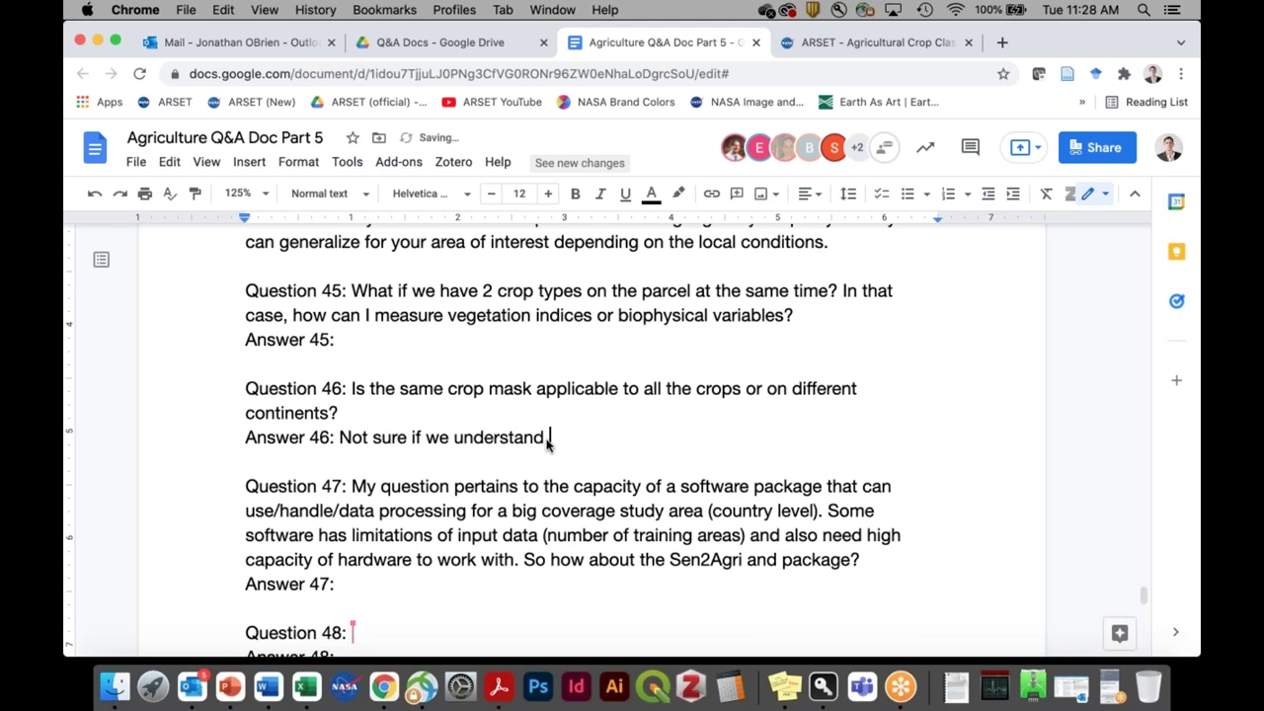
text(the question)
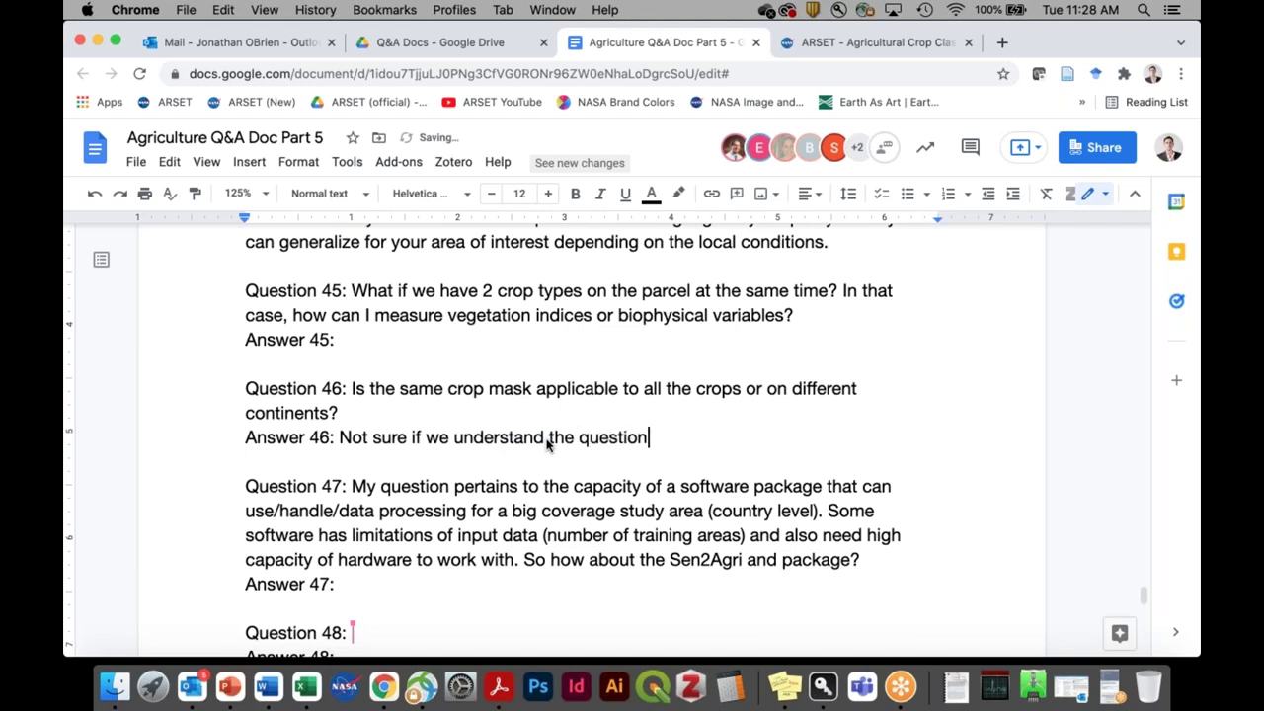
text(. There is a crop)
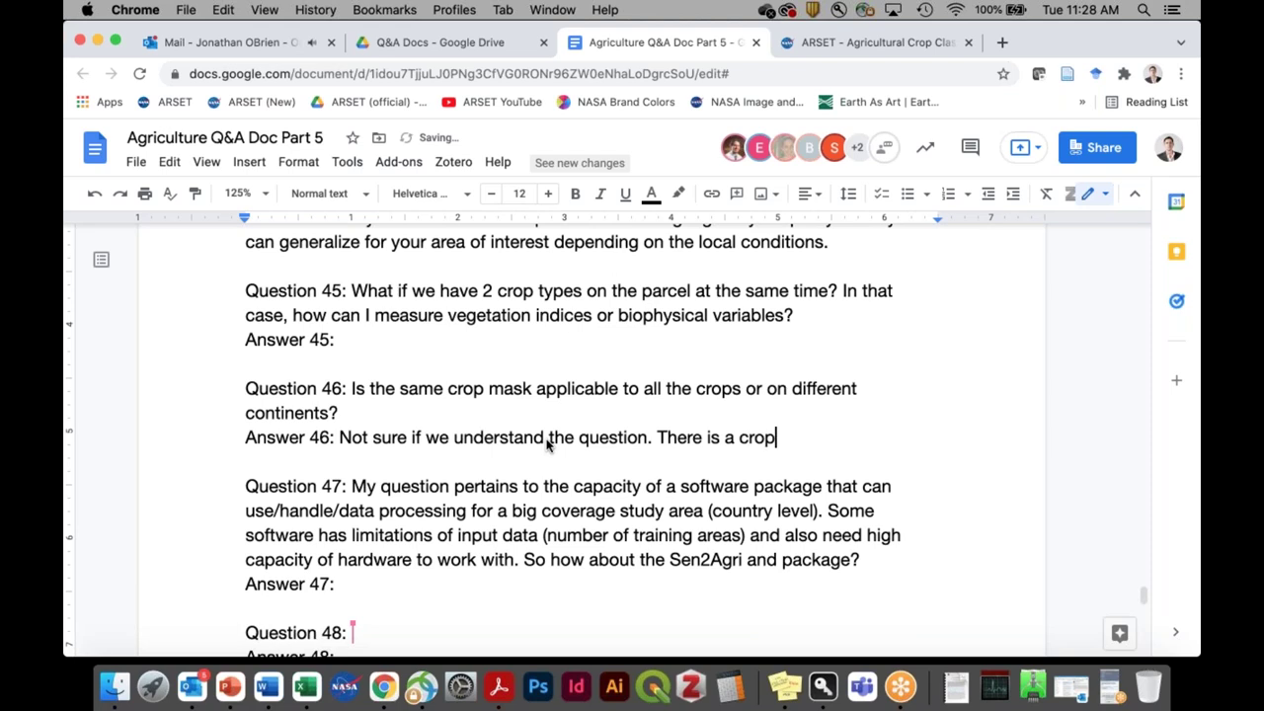
text( mask generated)
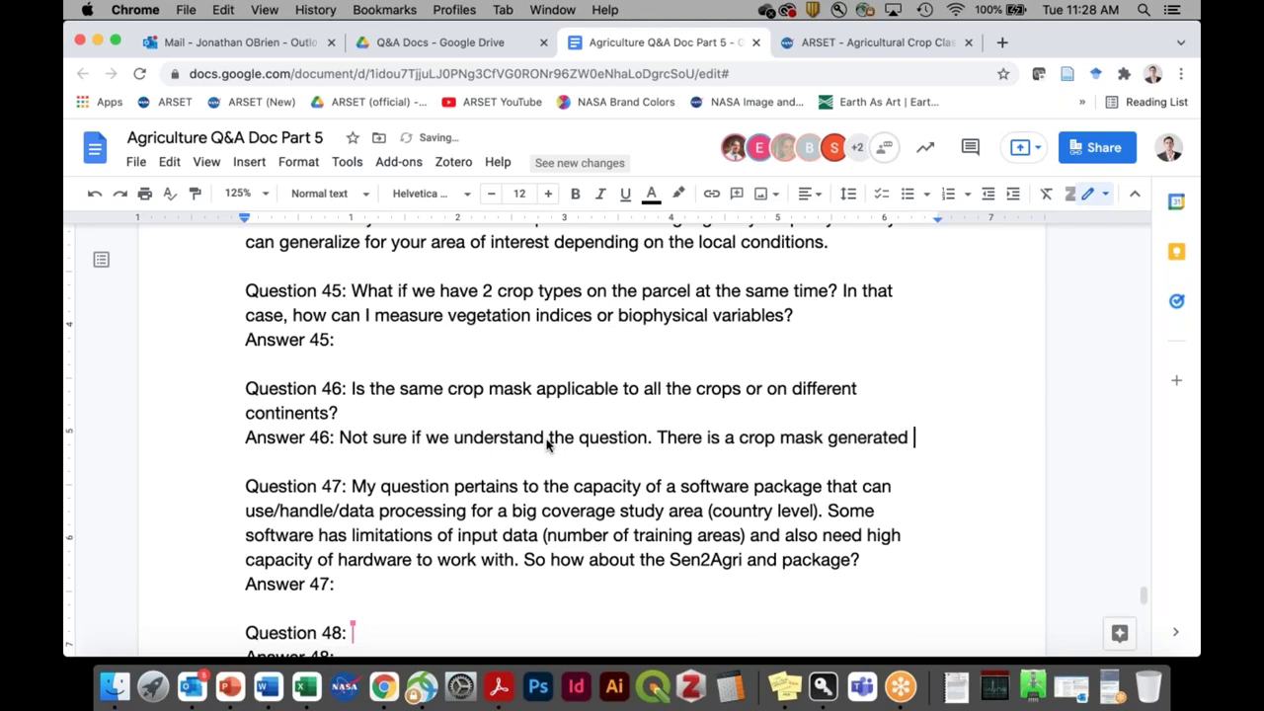
text( for the reg)
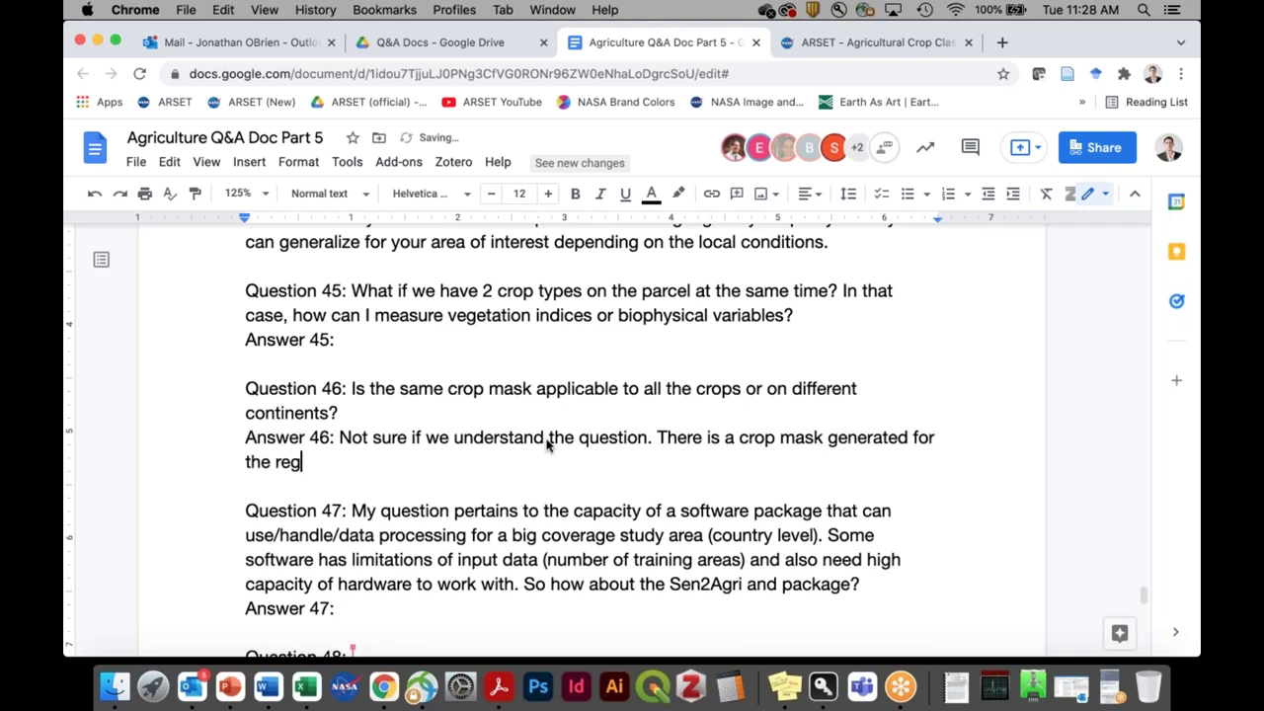
text(ion you want )
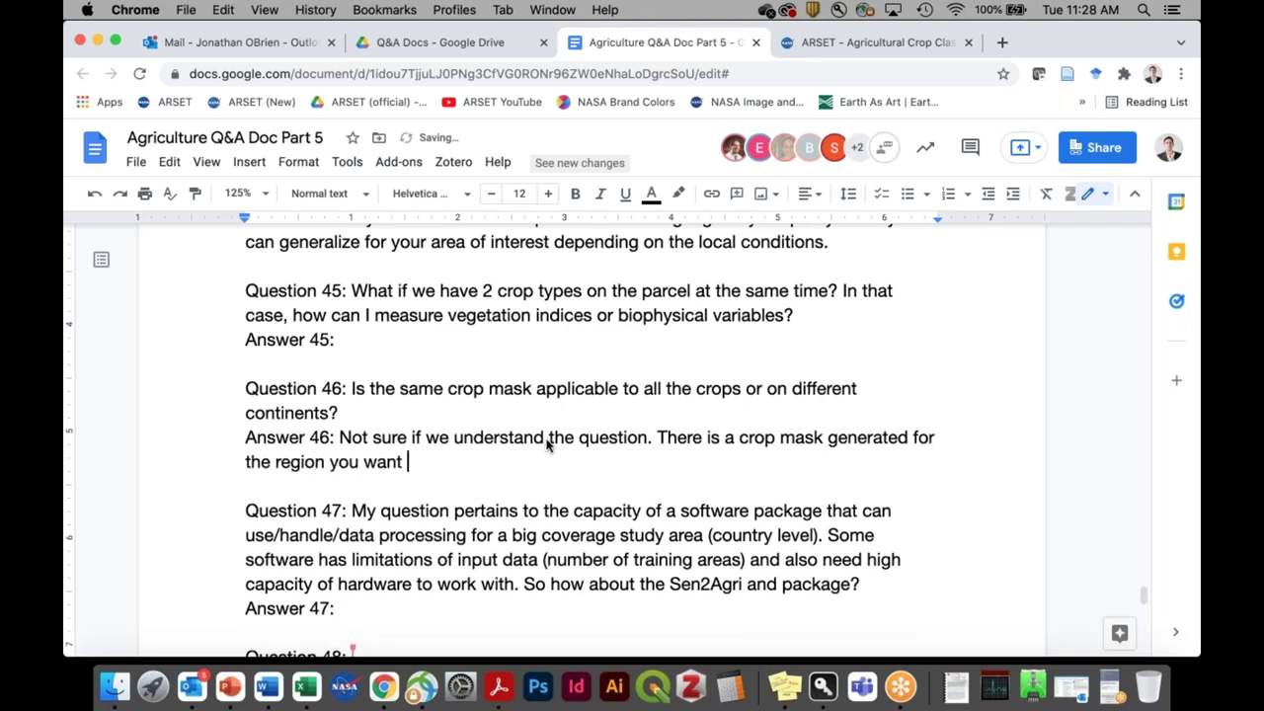
text(to monitor)
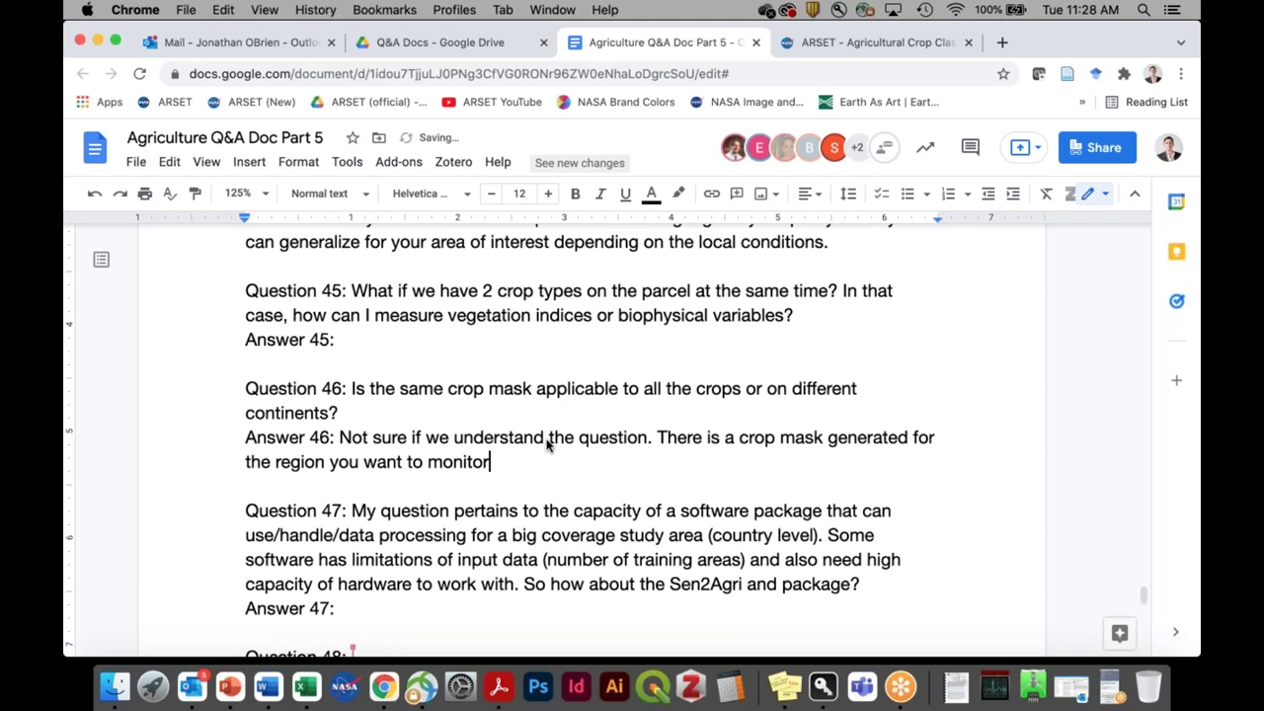
text(, so it is meant f)
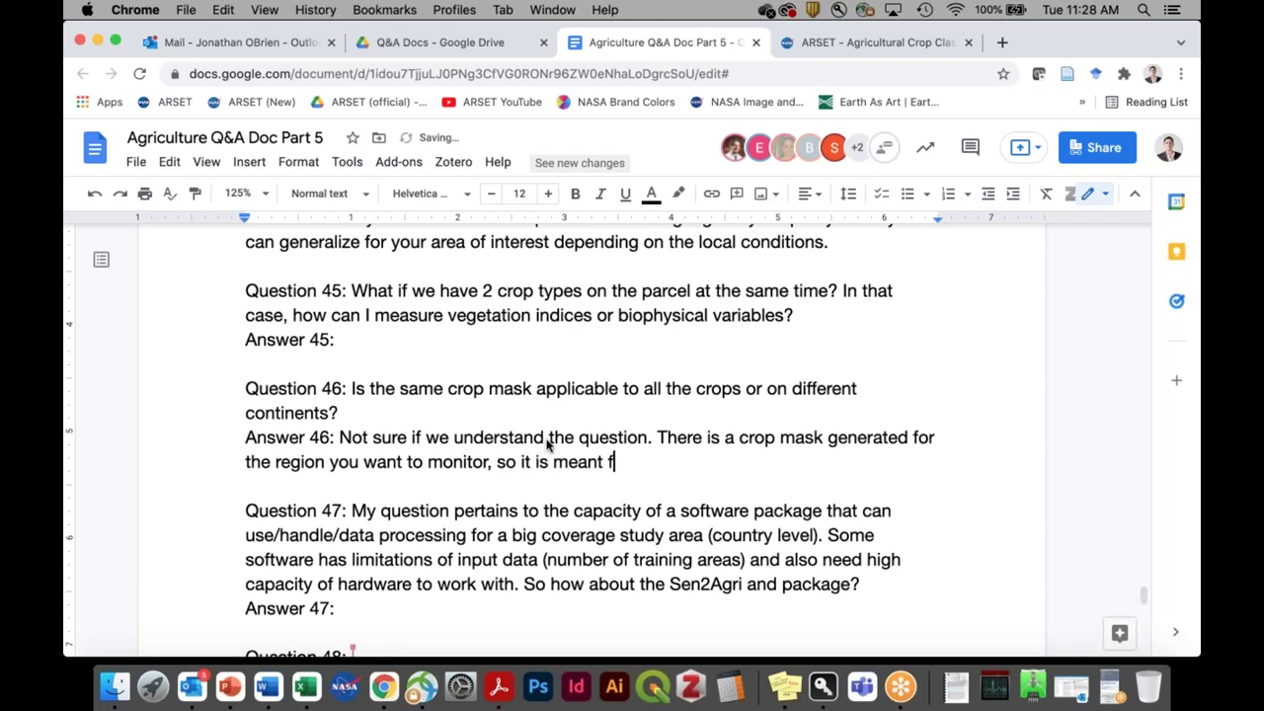
text(or all types )
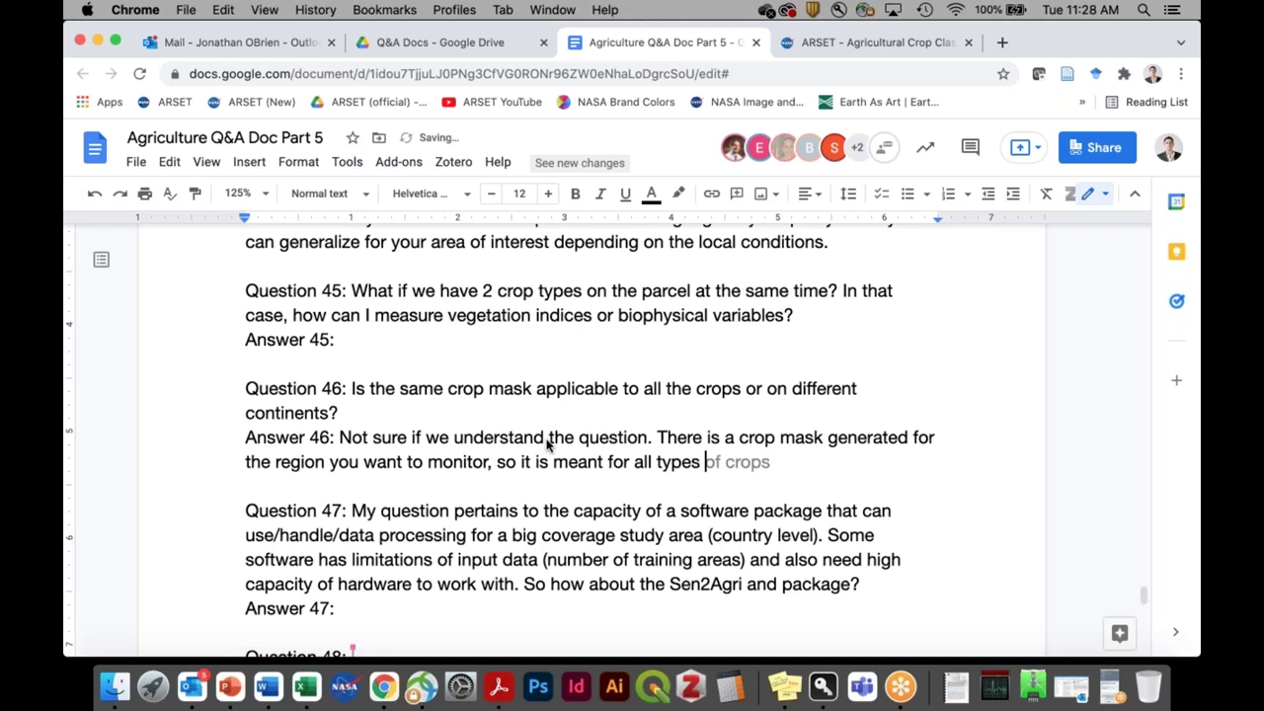
text(of crops in )
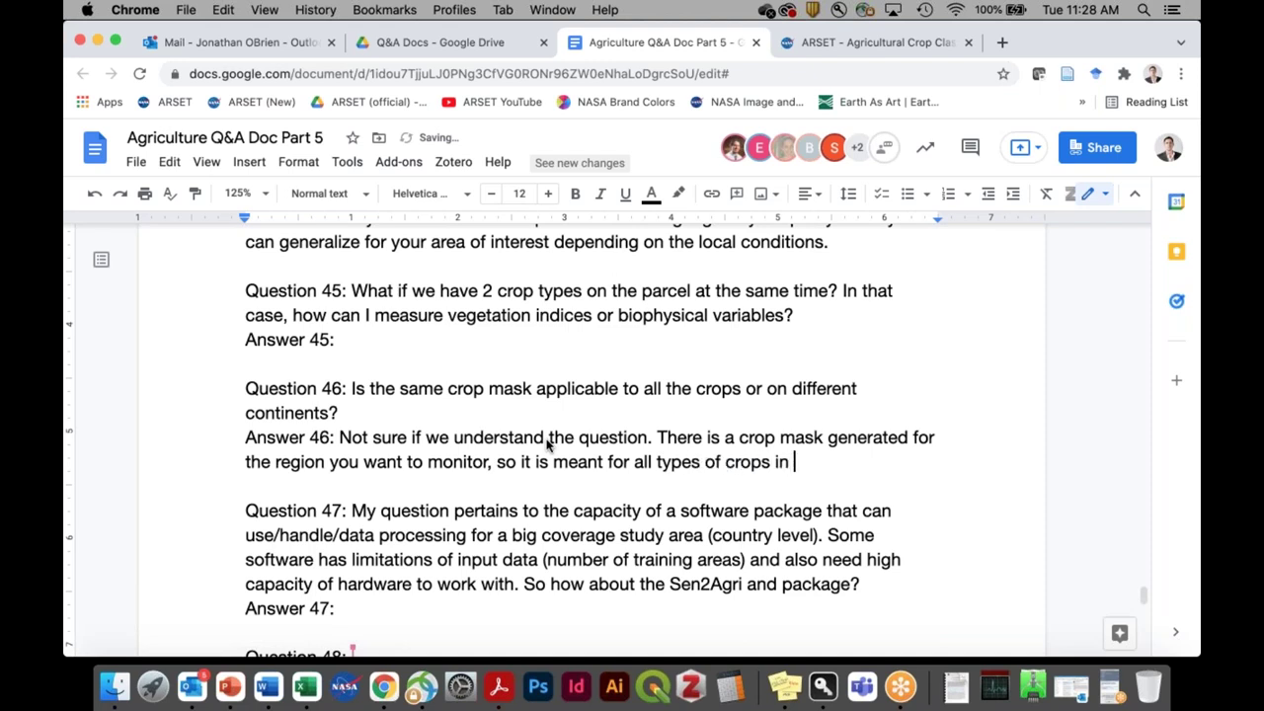
text(this region.)
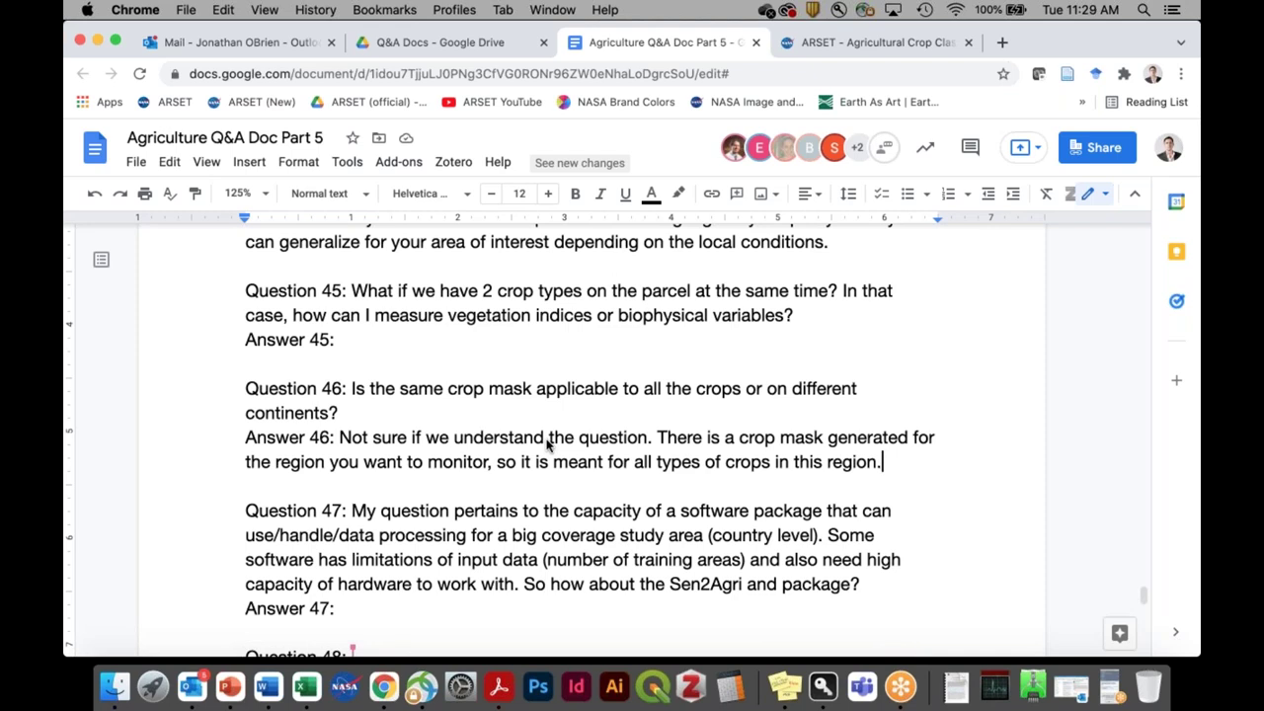
text(Then you )
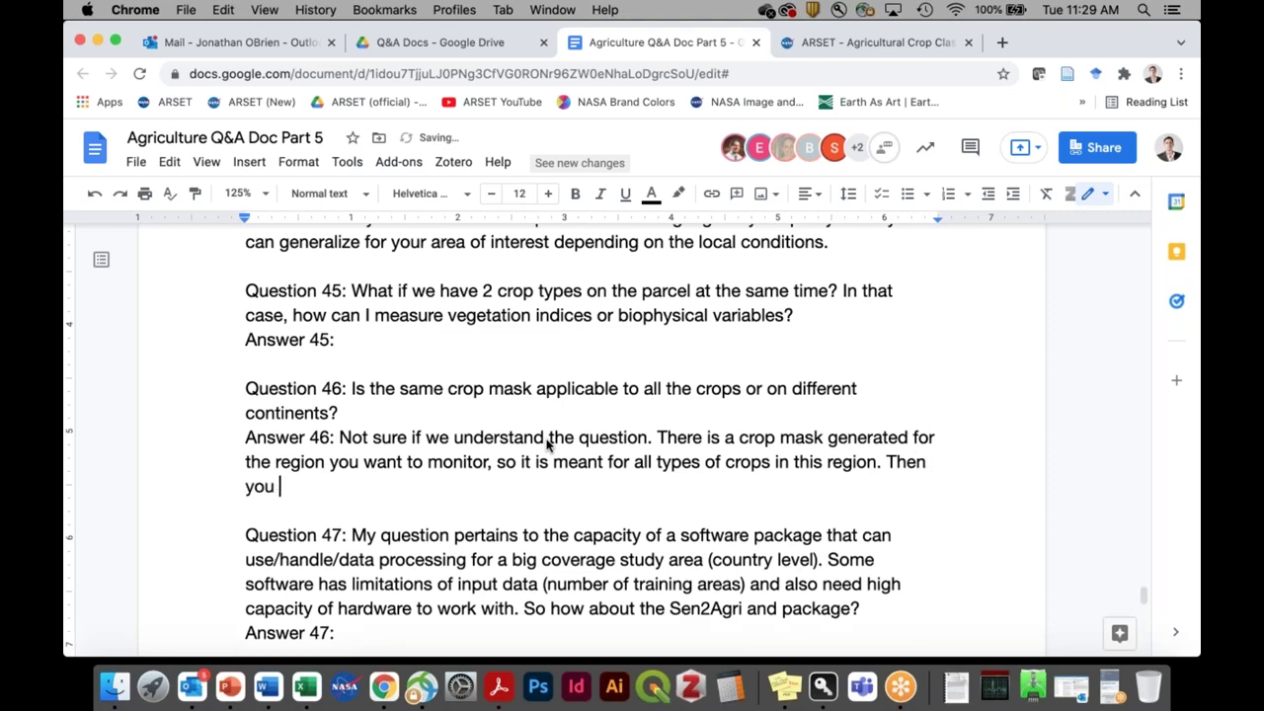
text(can do the cl)
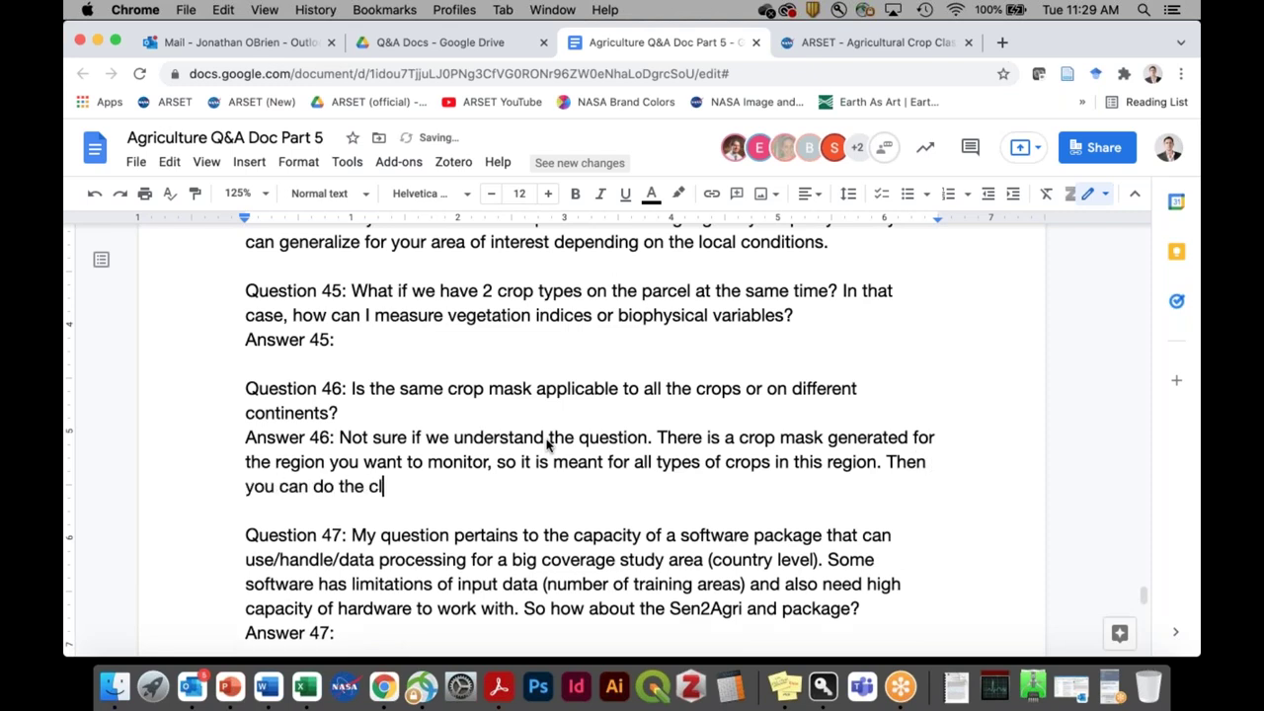
text(assification )
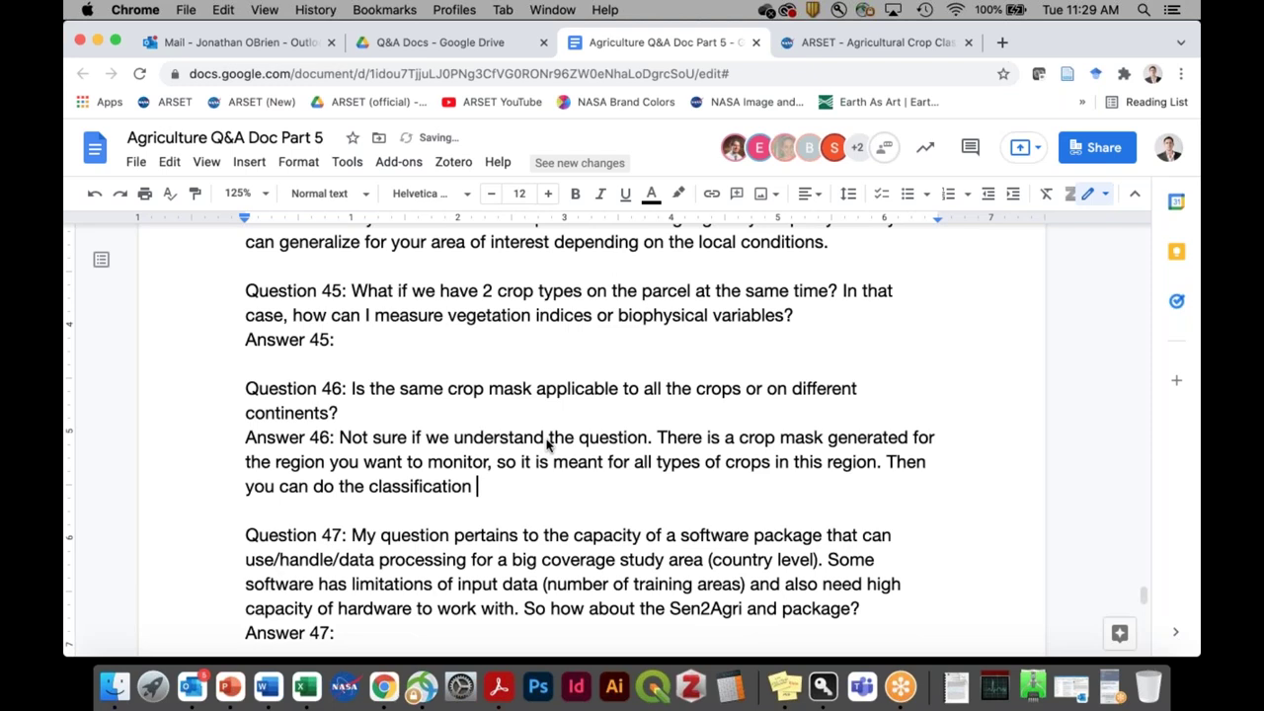
text(and go one s)
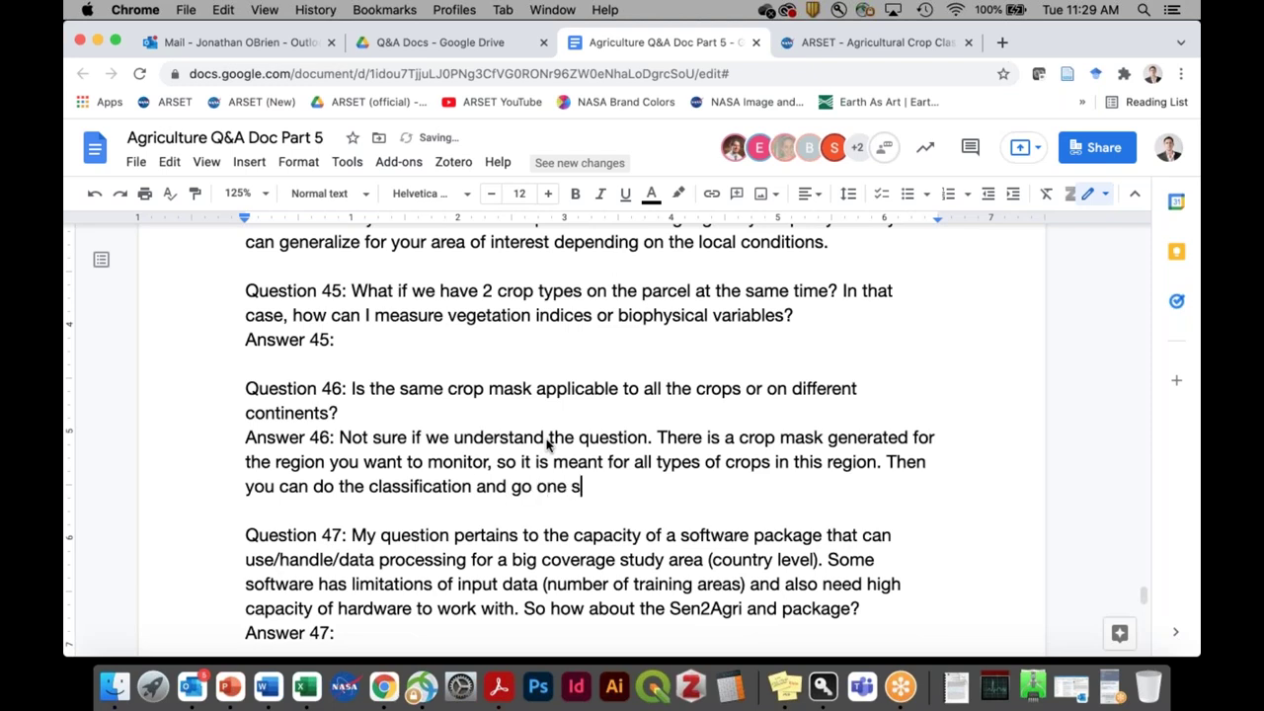
text(tep further )
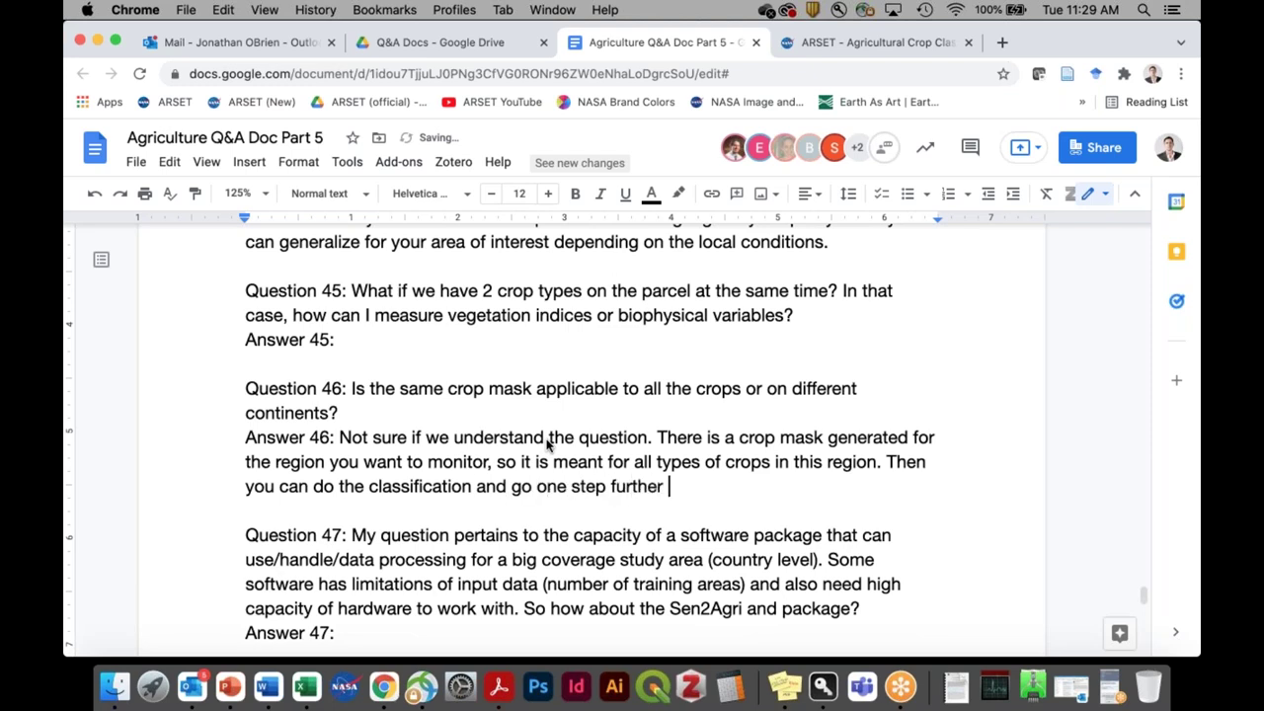
text(by classif)
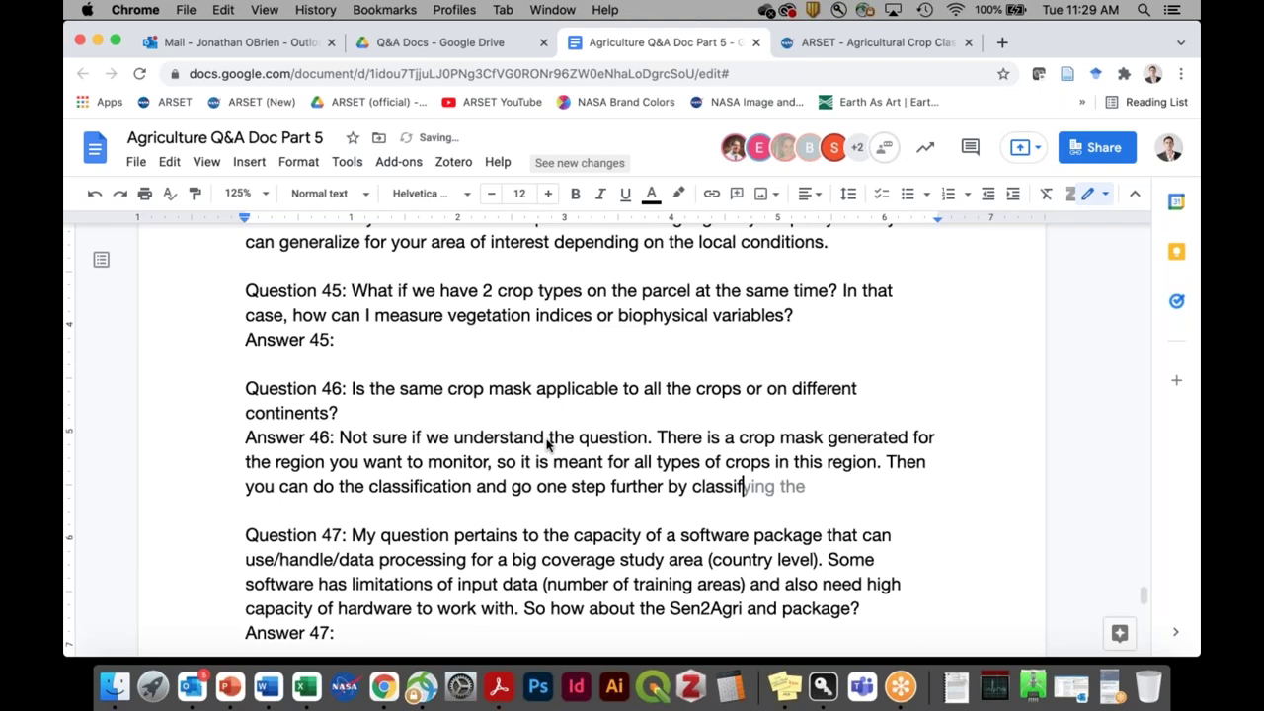
text(ying the indivu)
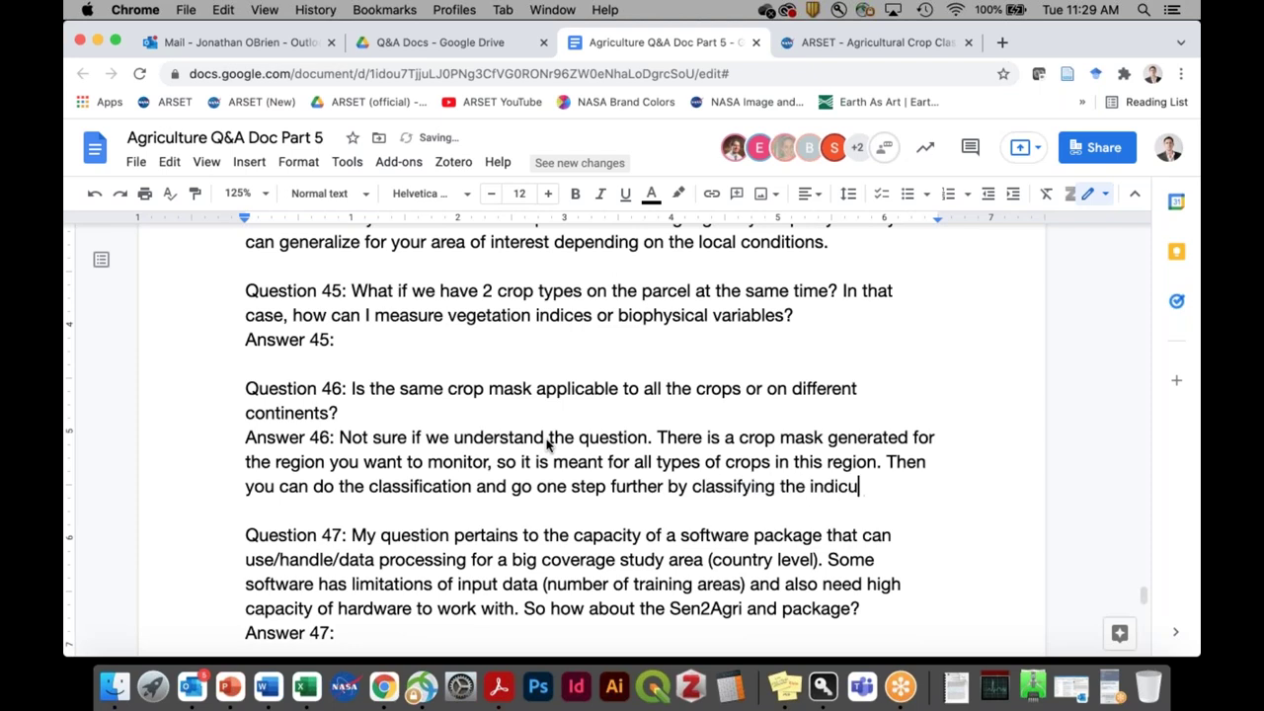
key(BackSpace)
key(BackSpace)
text(vidual crops in your re)
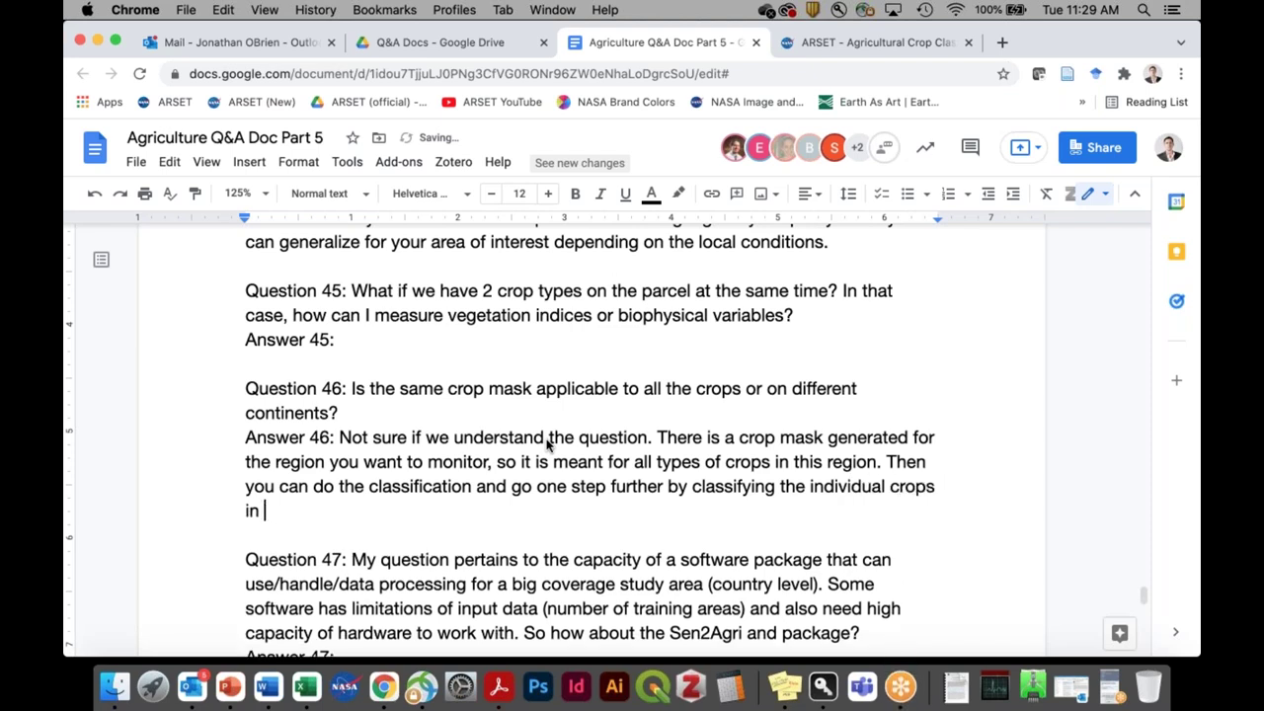
text(gion.)
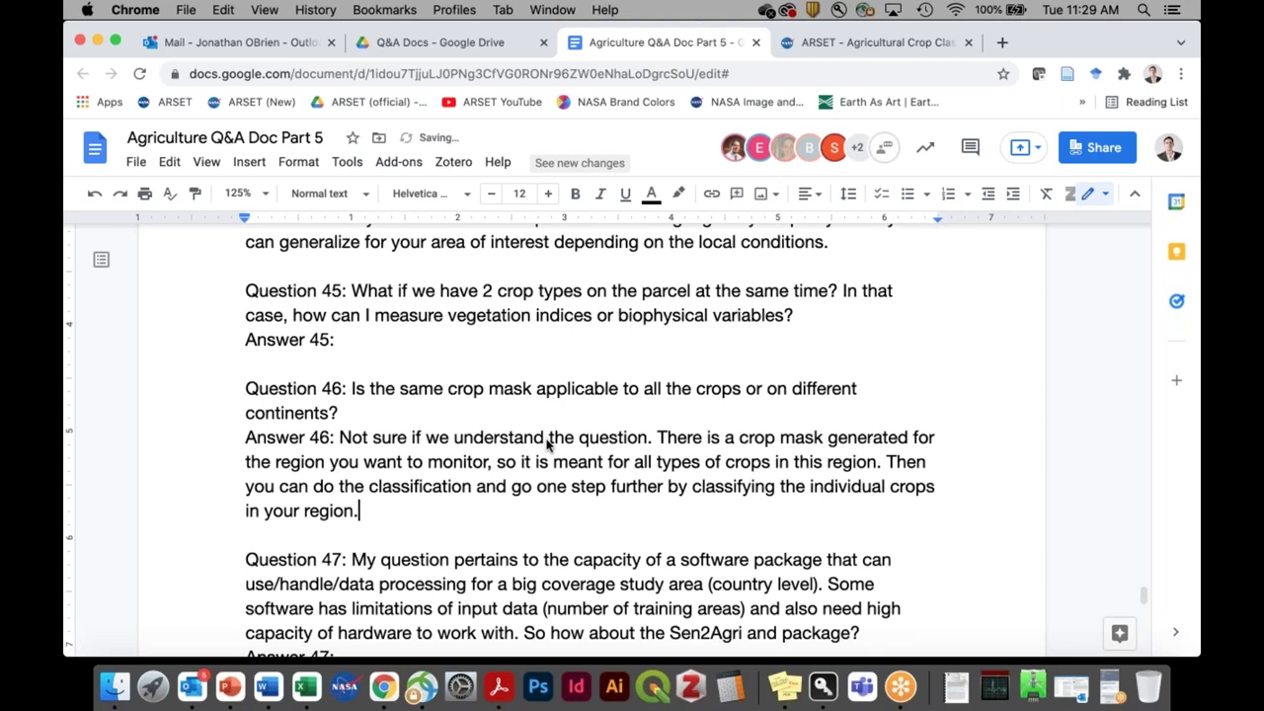
Step: Type Answer 47: the limitation isn't training areas but working only in Linux, with no data-amount limit
scroll(547, 444, down, 5)
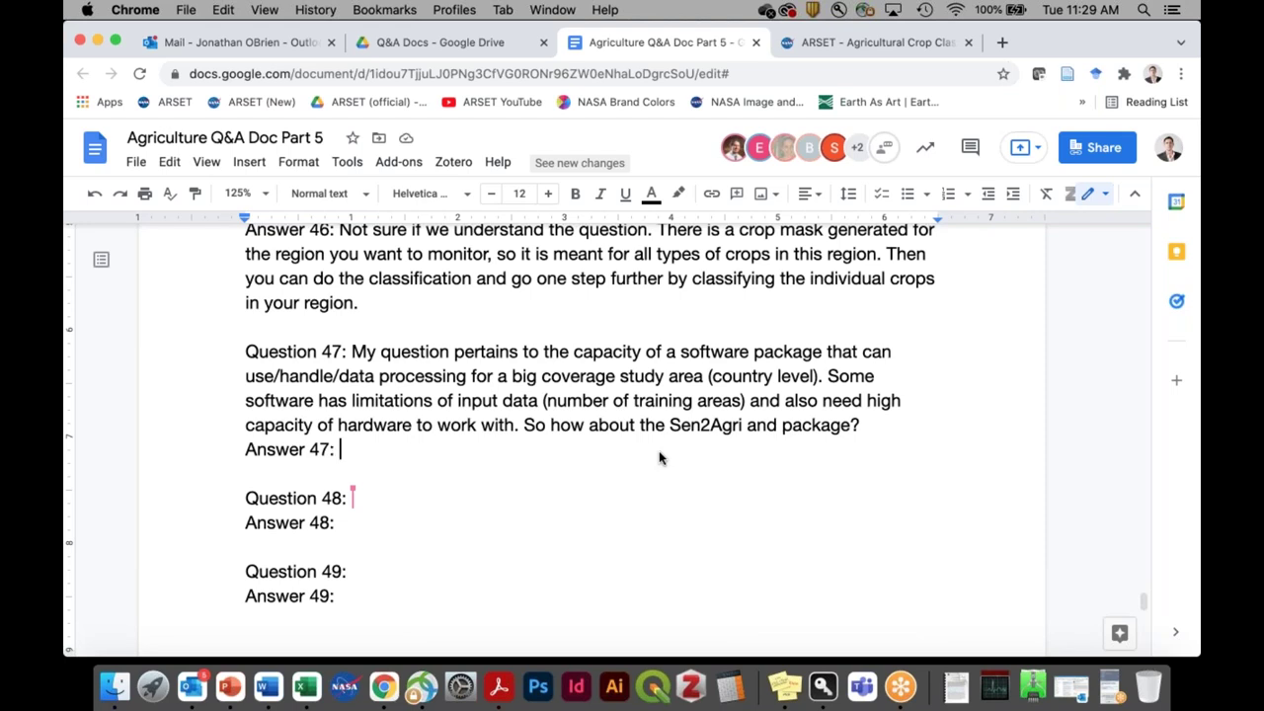
text(The limit)
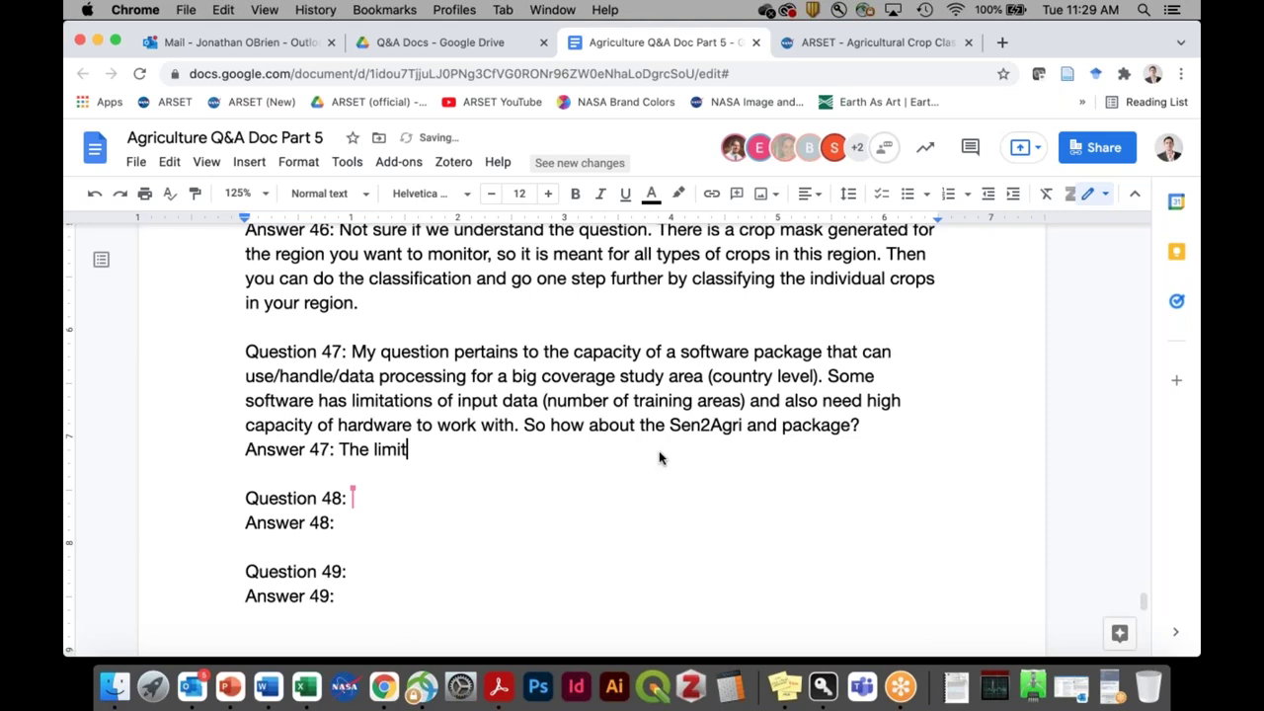
text(ation is not )
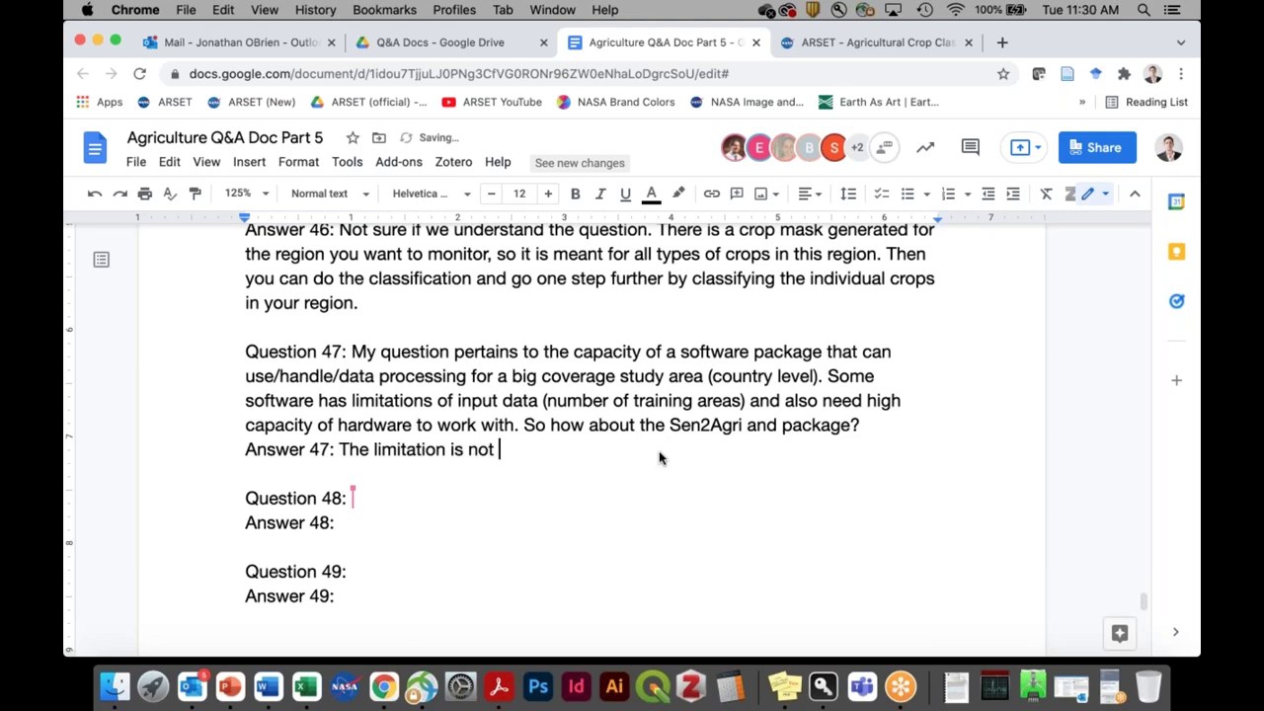
text(really the num)
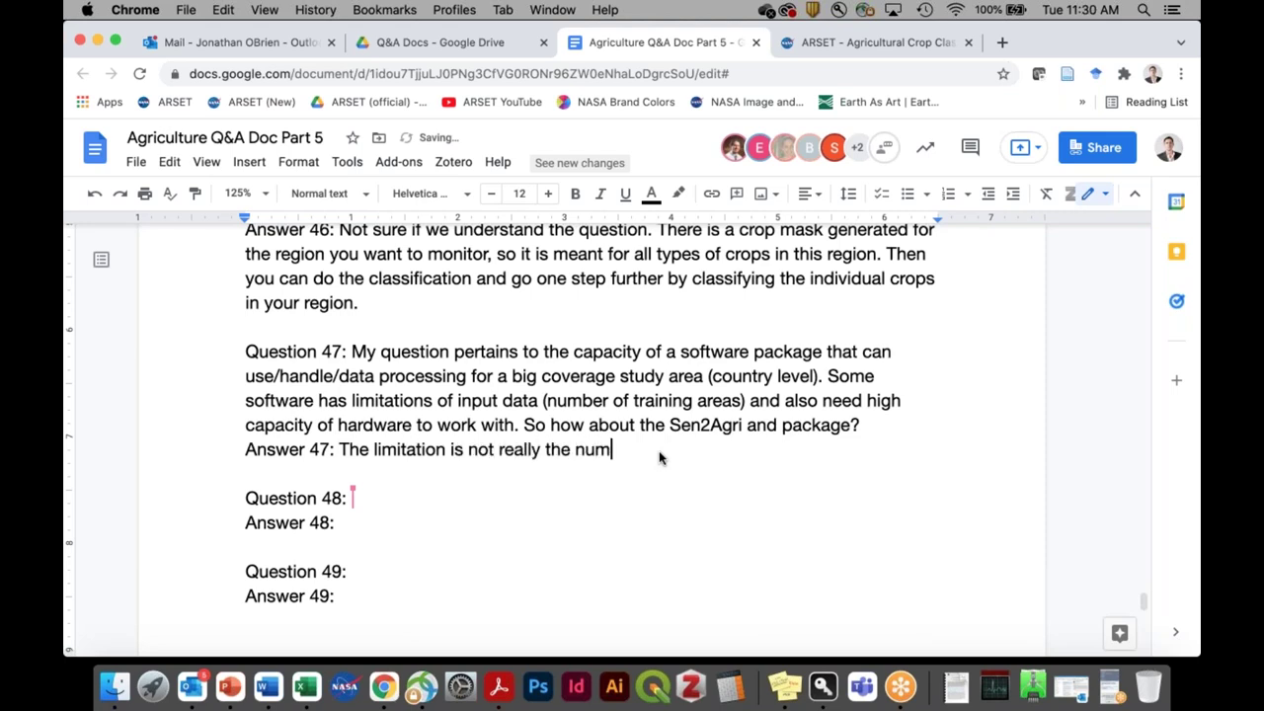
text(ber of training )
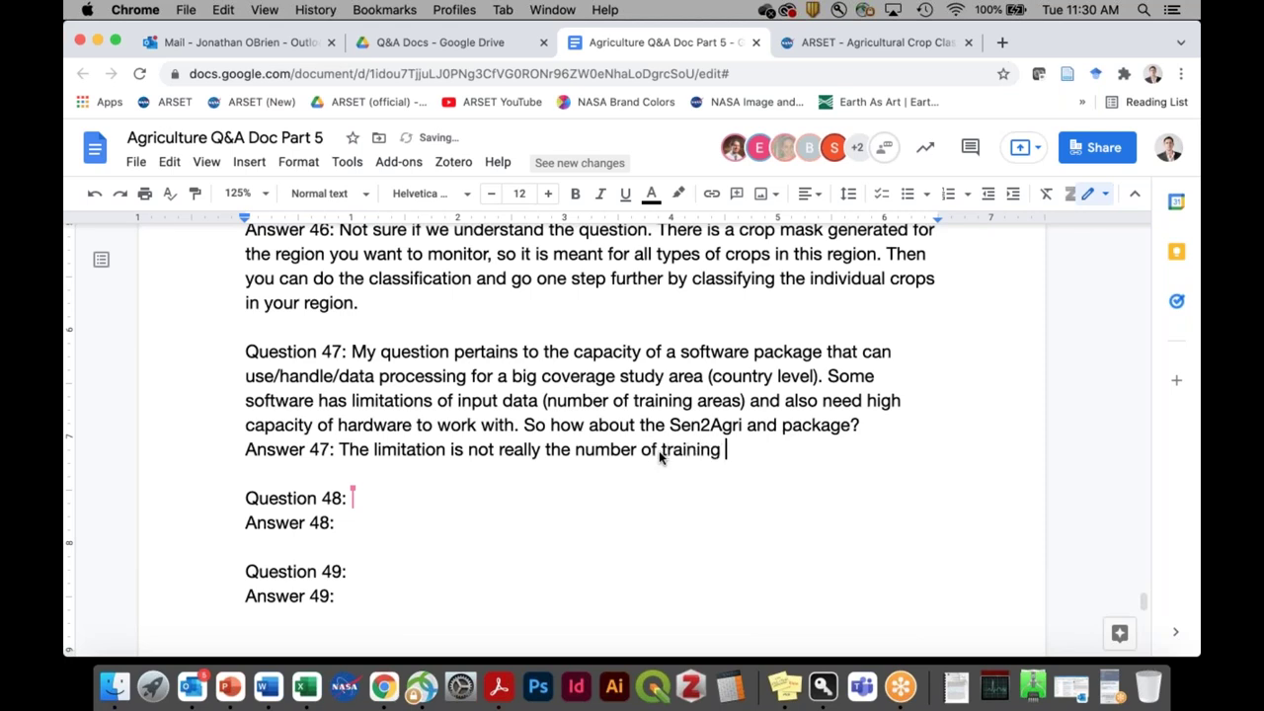
text(areas from the user )
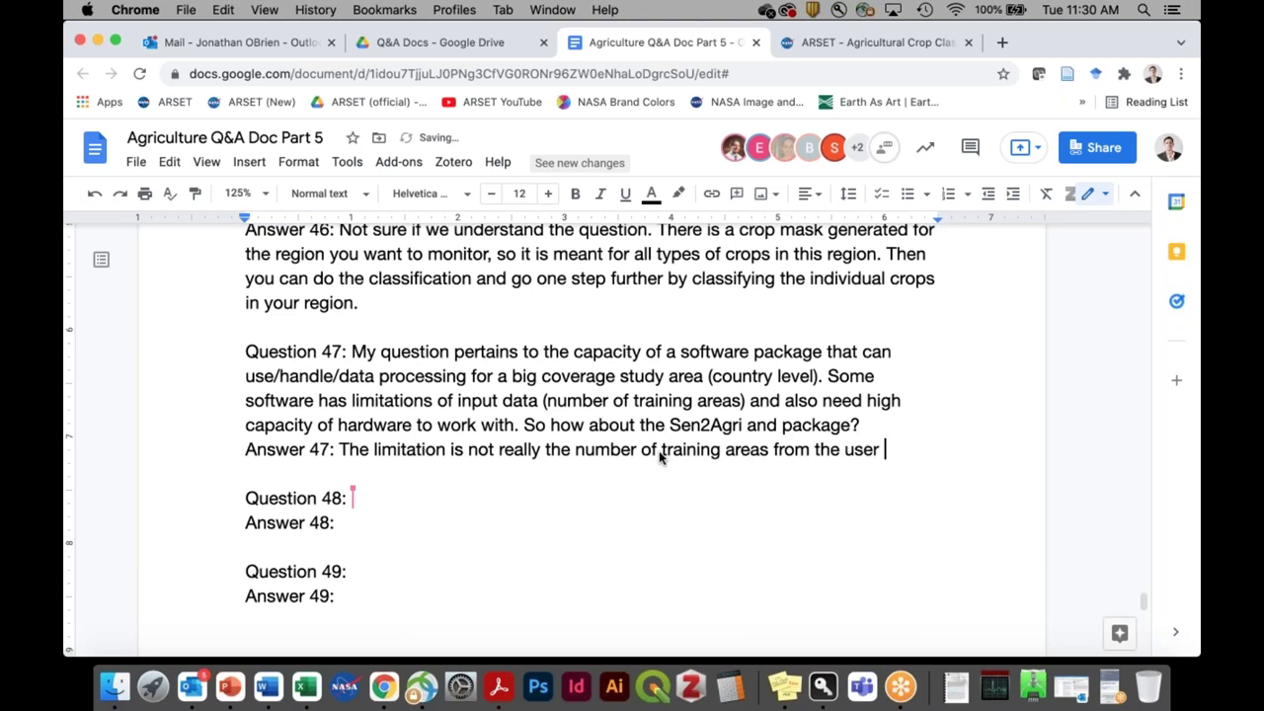
text(perspecti)
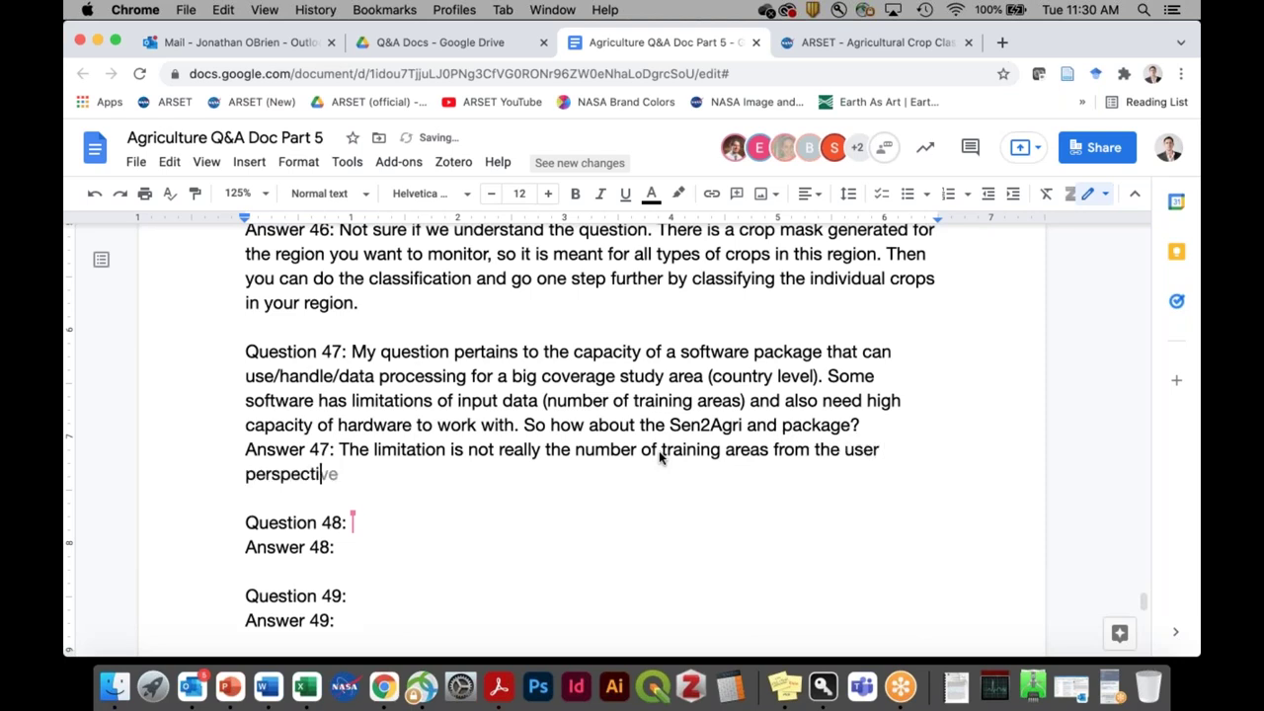
text(ve. The main)
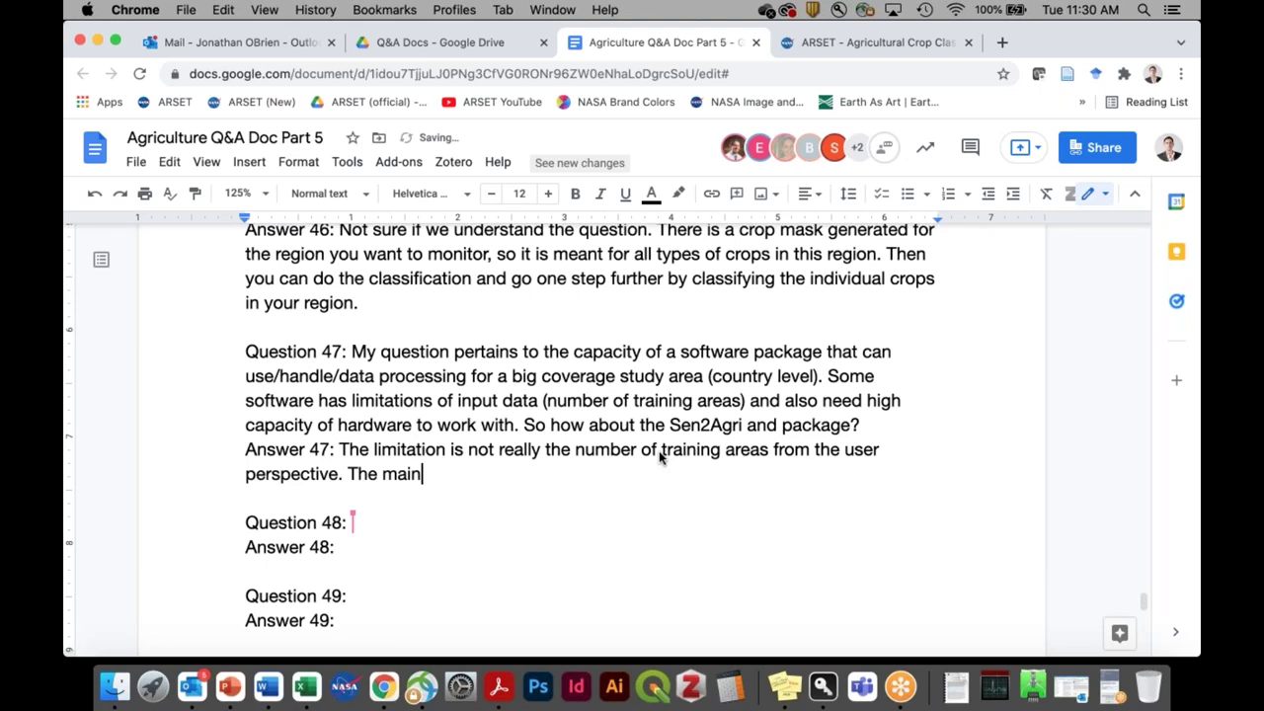
text( limitation i)
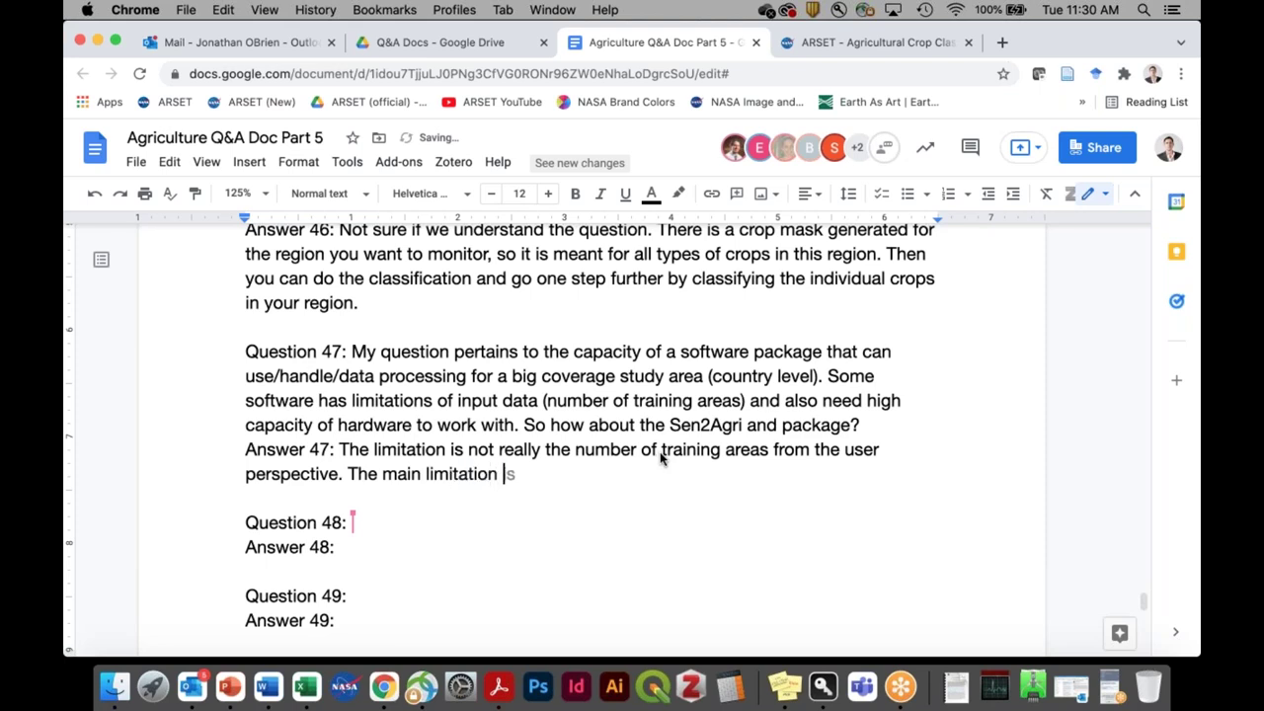
text(s that it is only work)
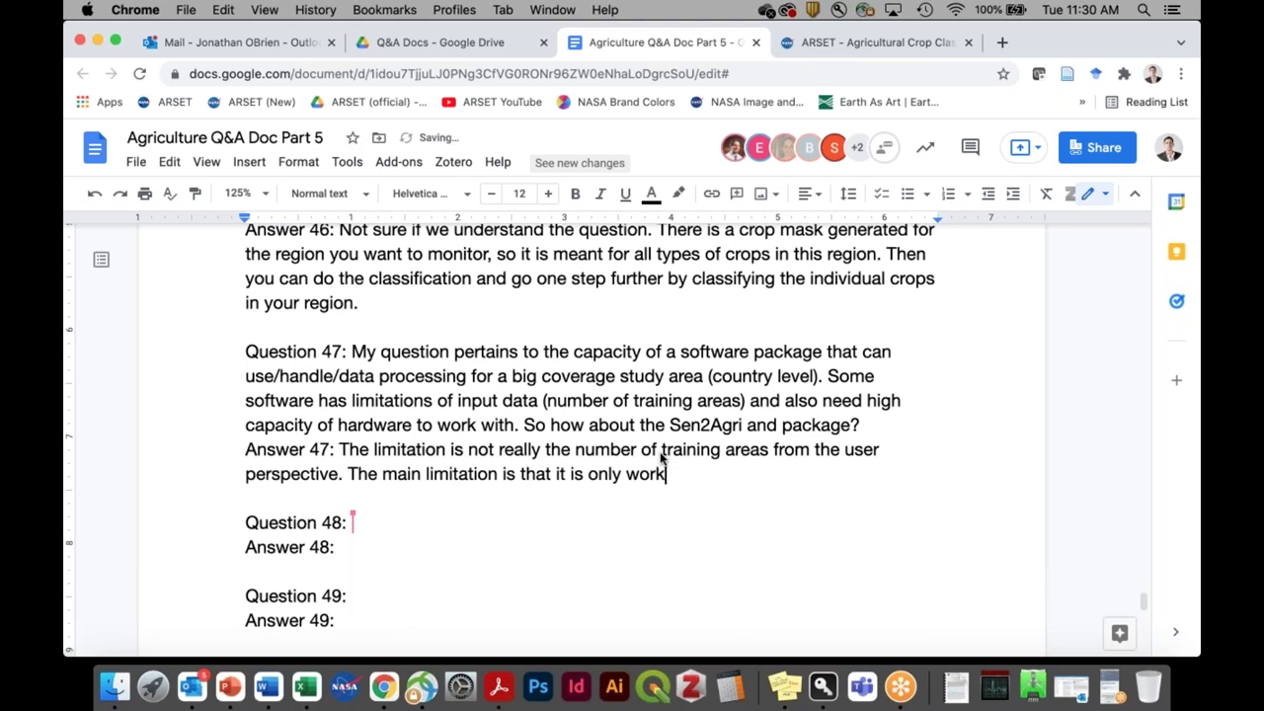
text(ing in a Linux enve)
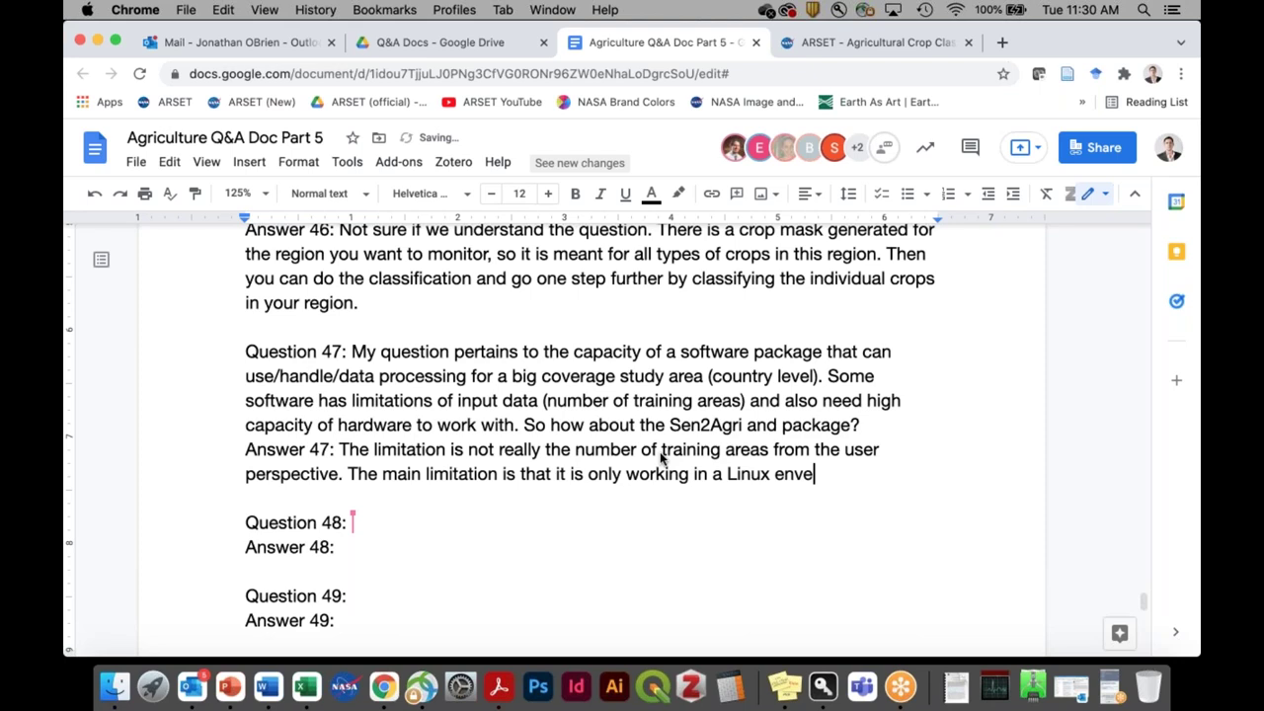
key(BackSpace)
text(ironment. In ter)
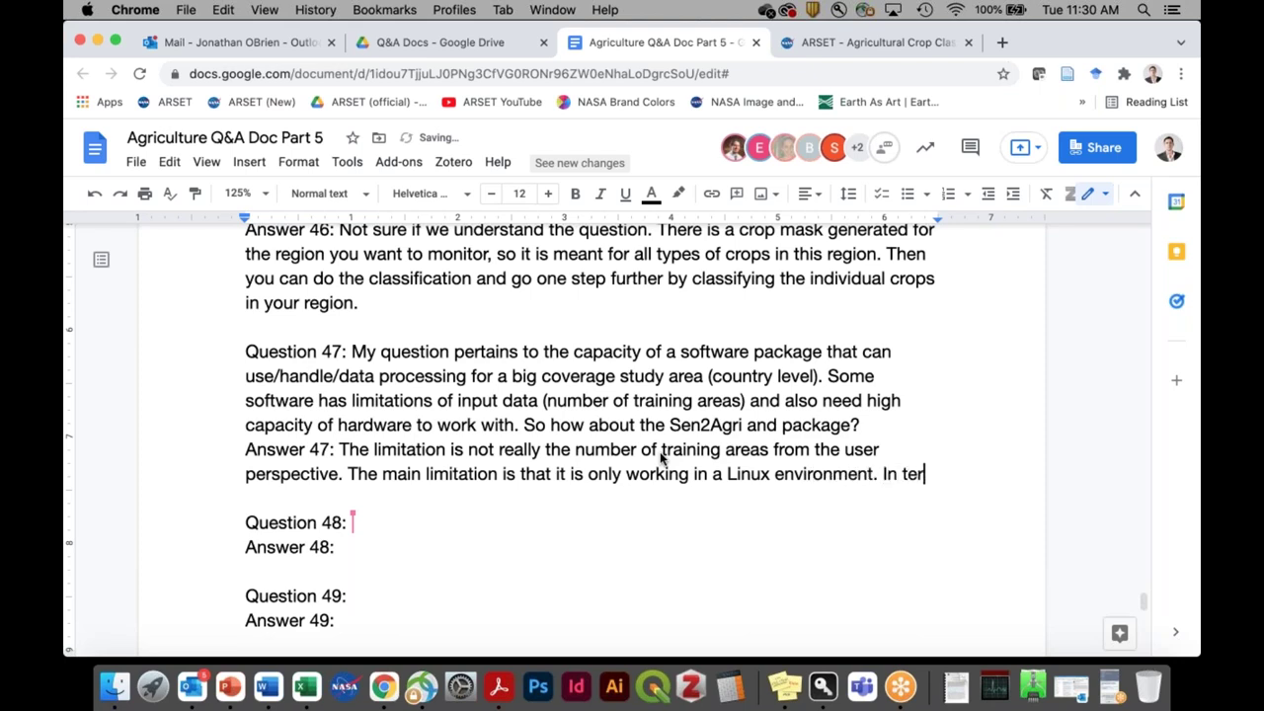
text(ms of the am)
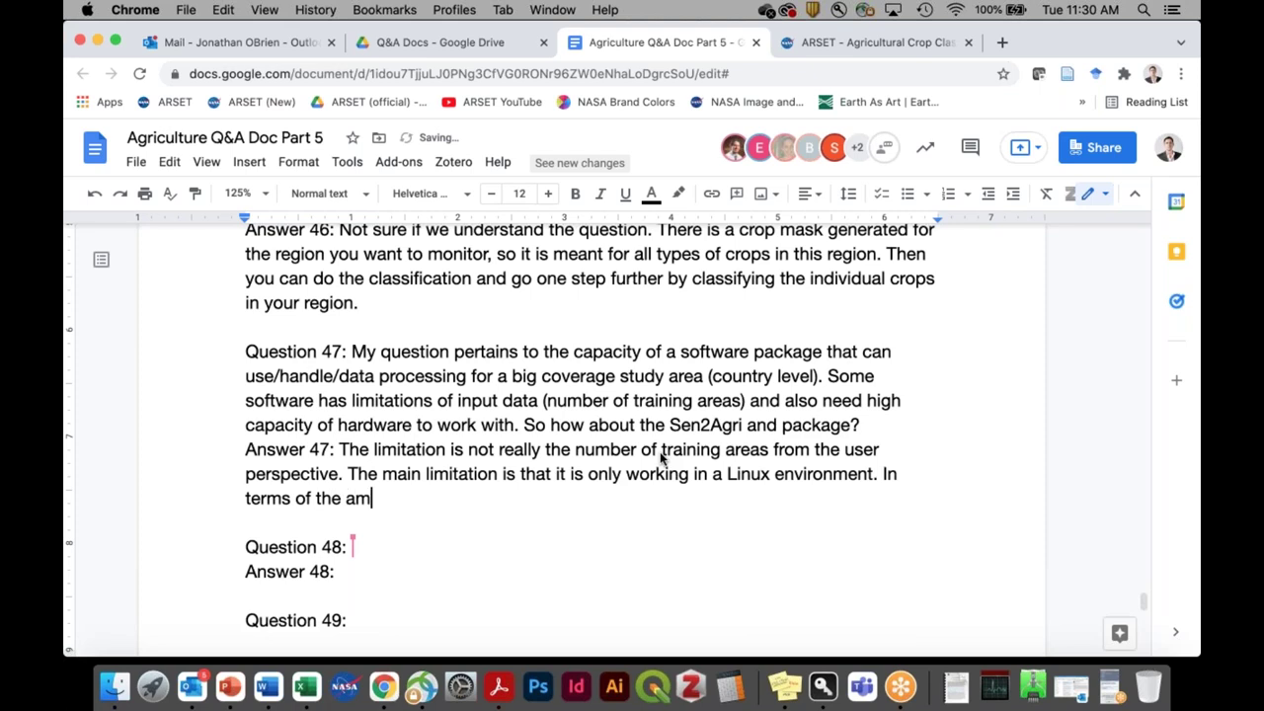
text(ount of dai)
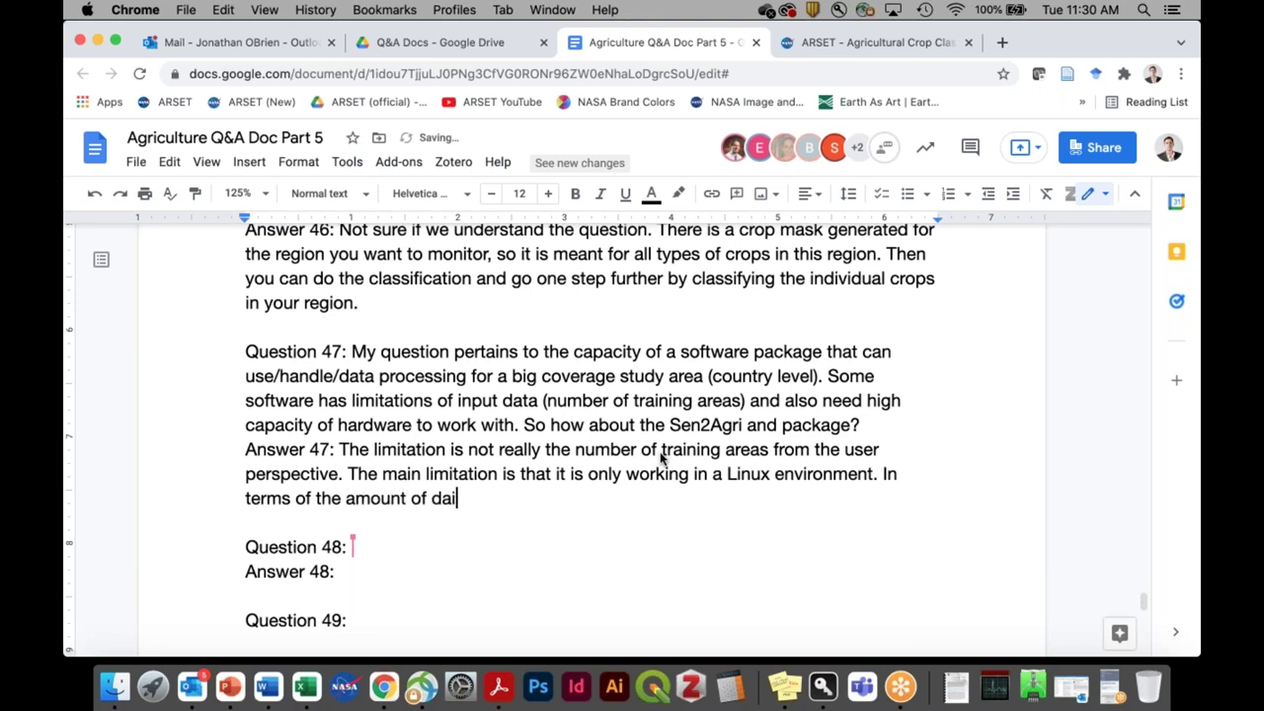
key(BackSpace)
text(ta there is)
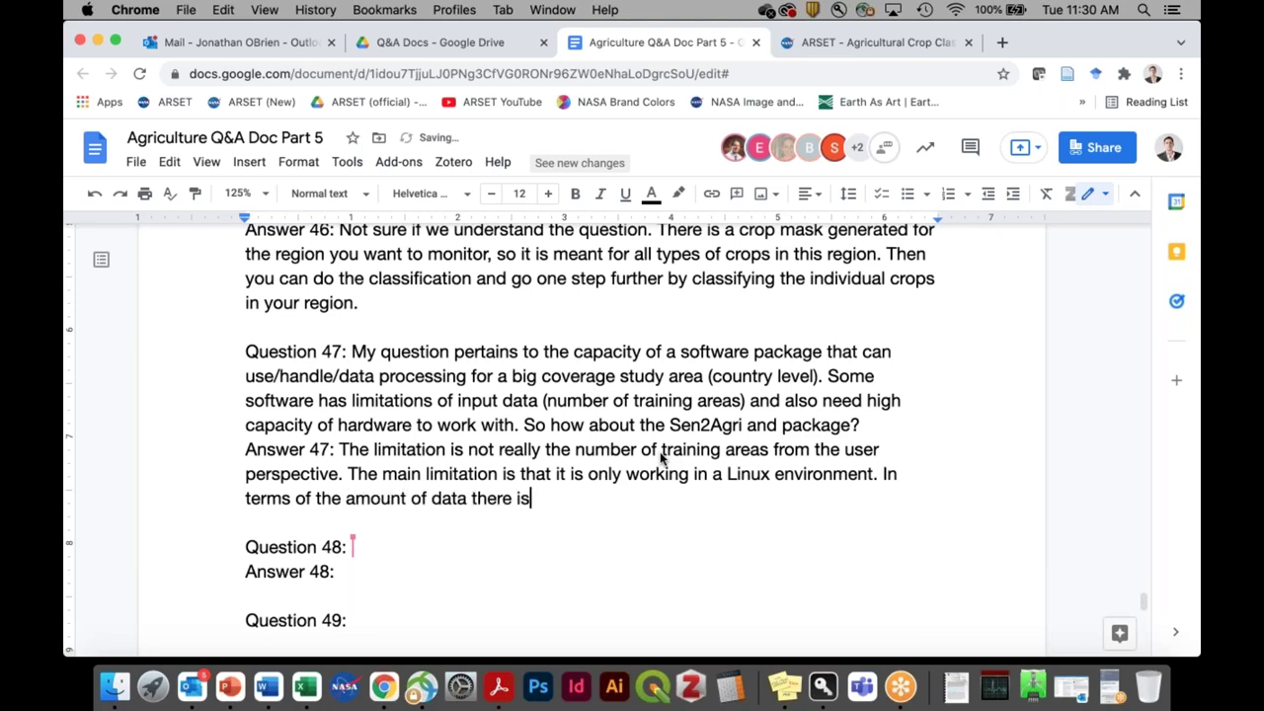
text( no limitation.)
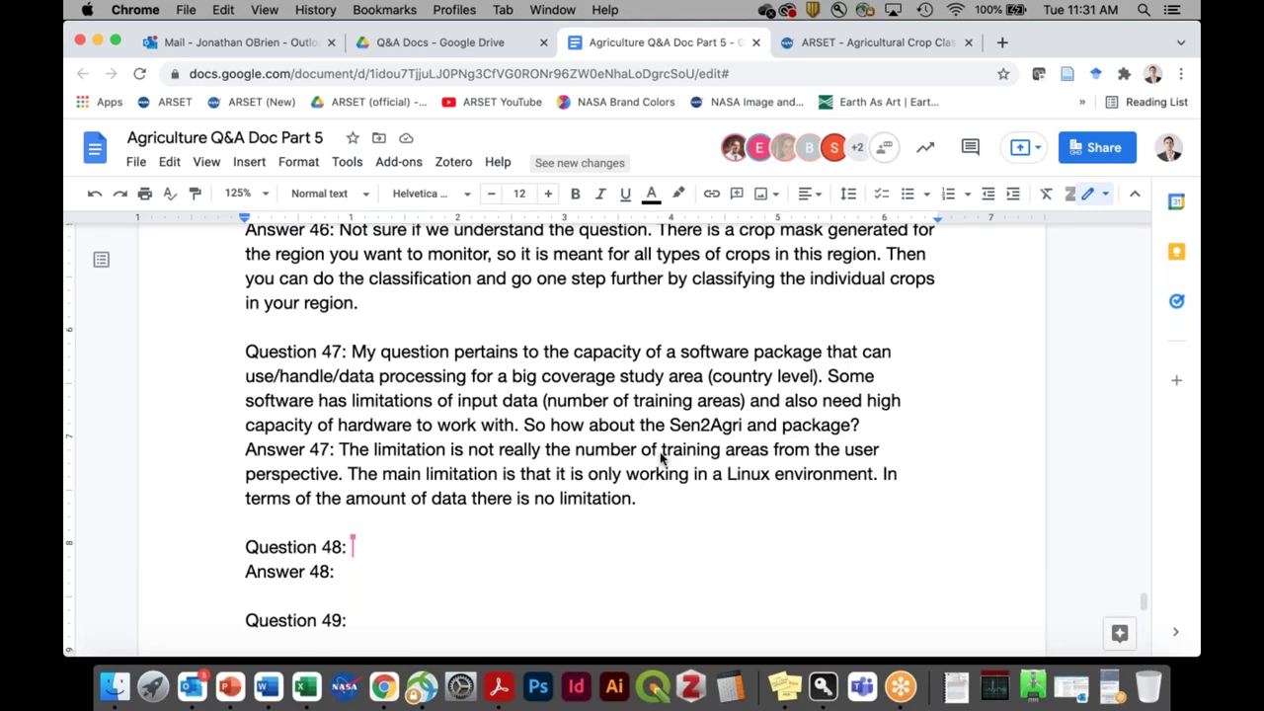
Step: Add that capacity is limited outside the cloud, making large-area dataset downloads a major constraint, then switch to GoToMeeting
text(The capa)
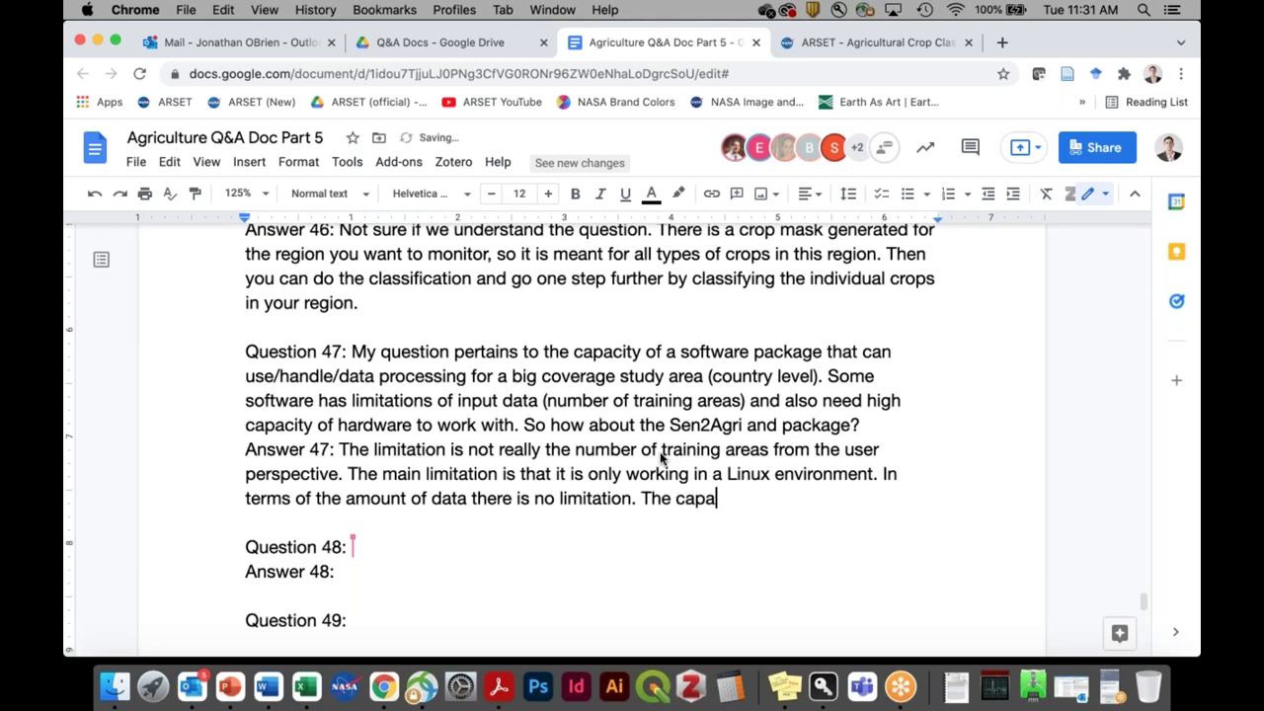
text(city is als)
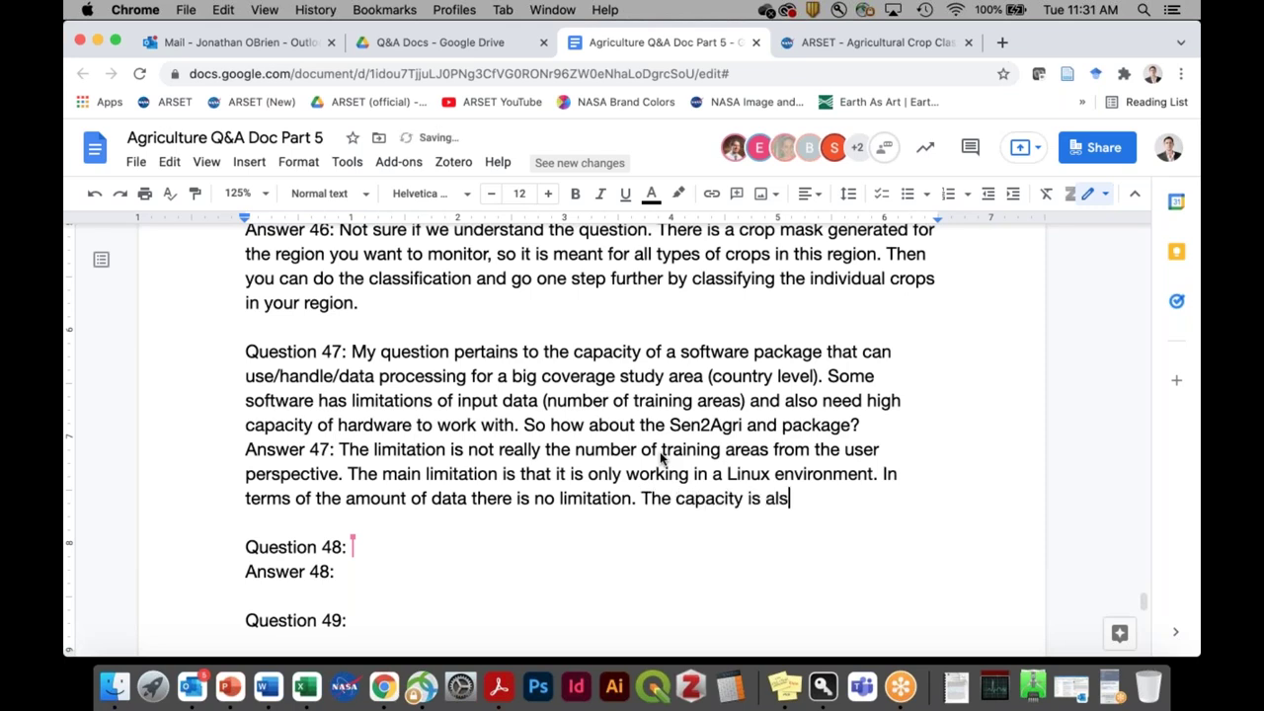
text(o limited if you are not )
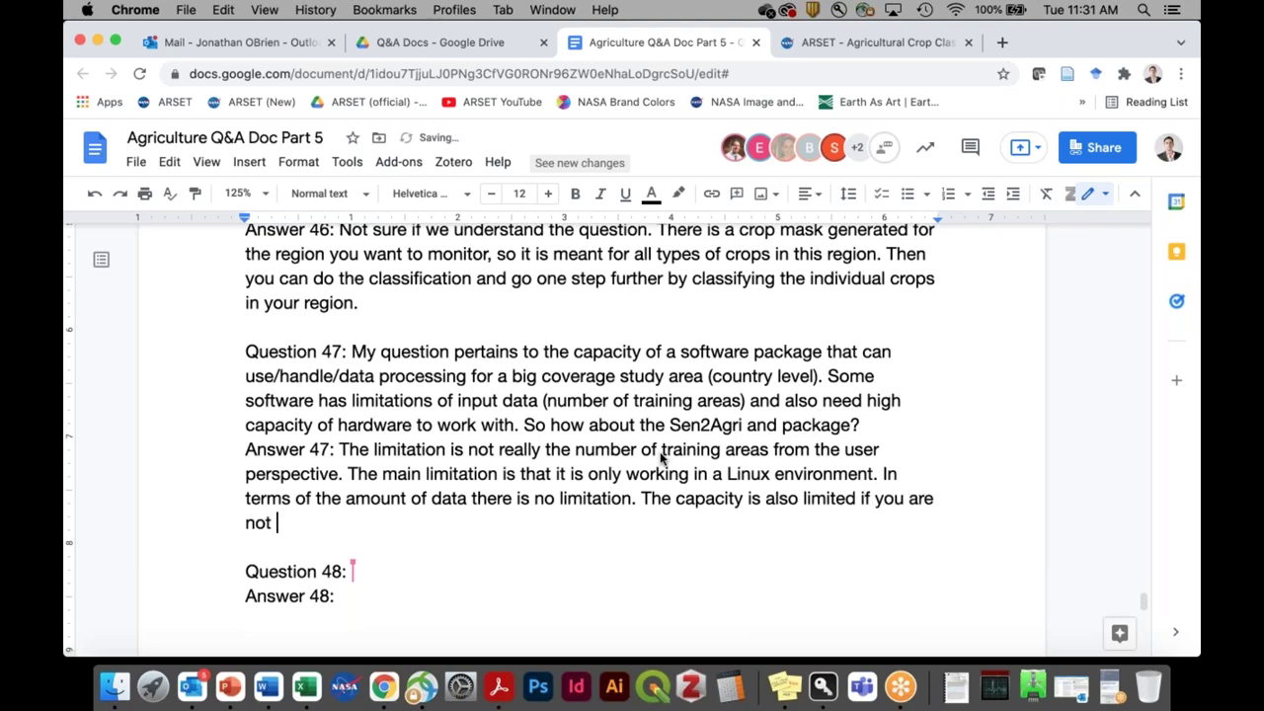
text(in the clou)
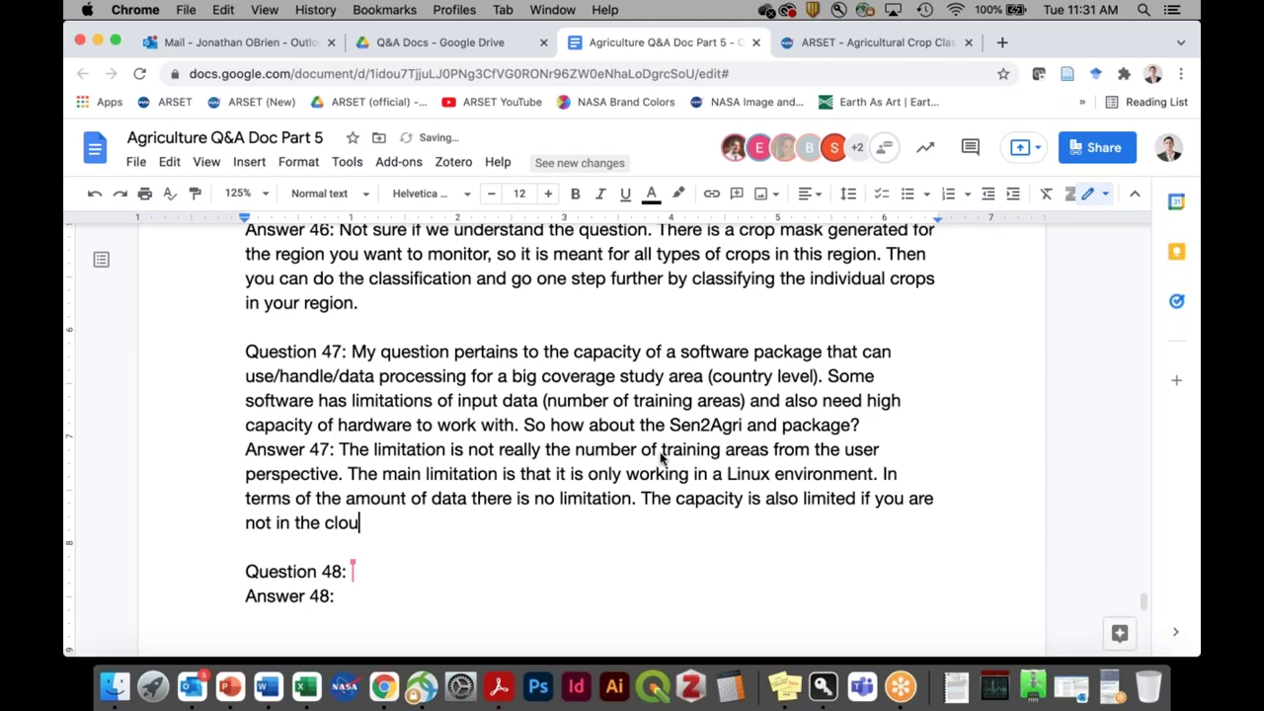
text(d. If you were to d)
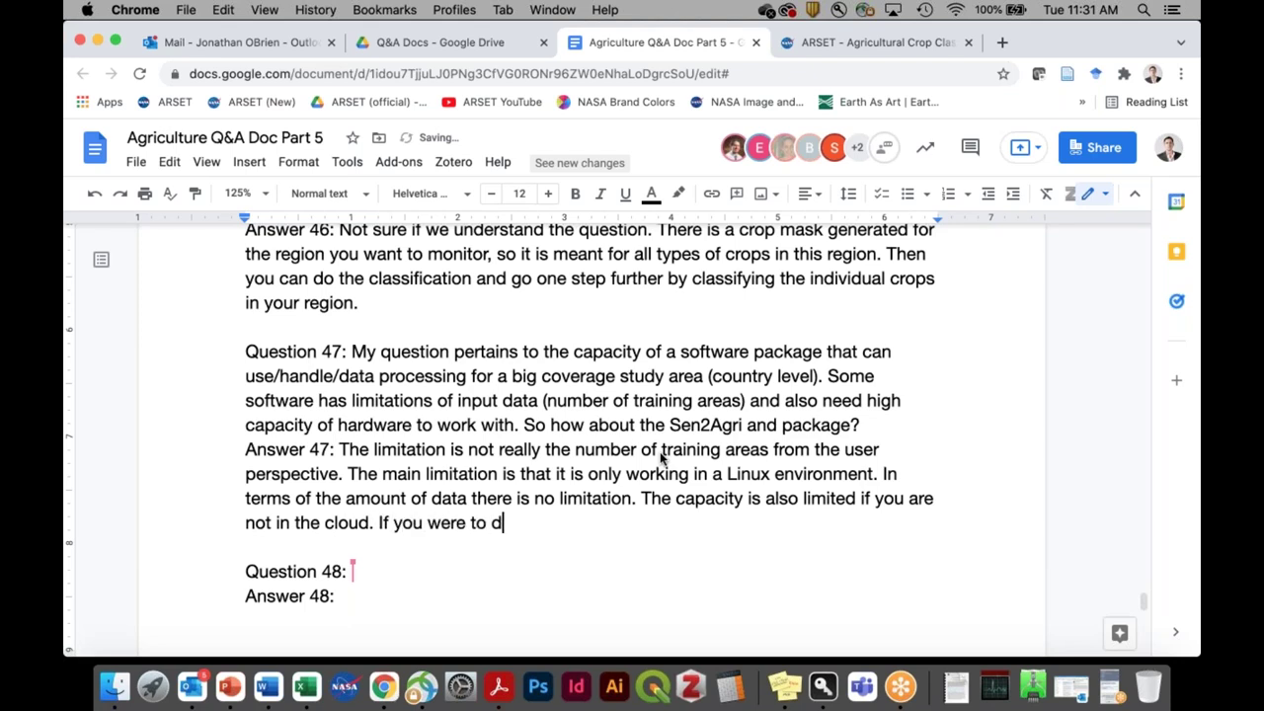
text(ownload the )
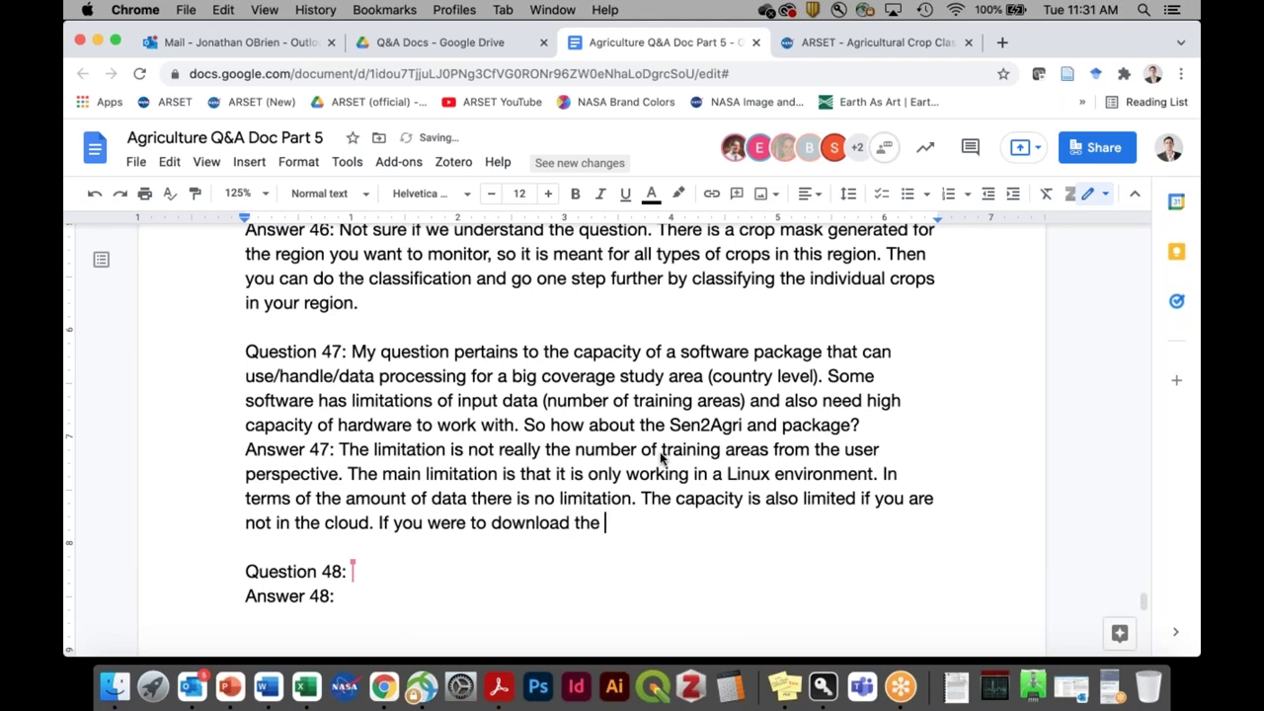
text(dataset for a la)
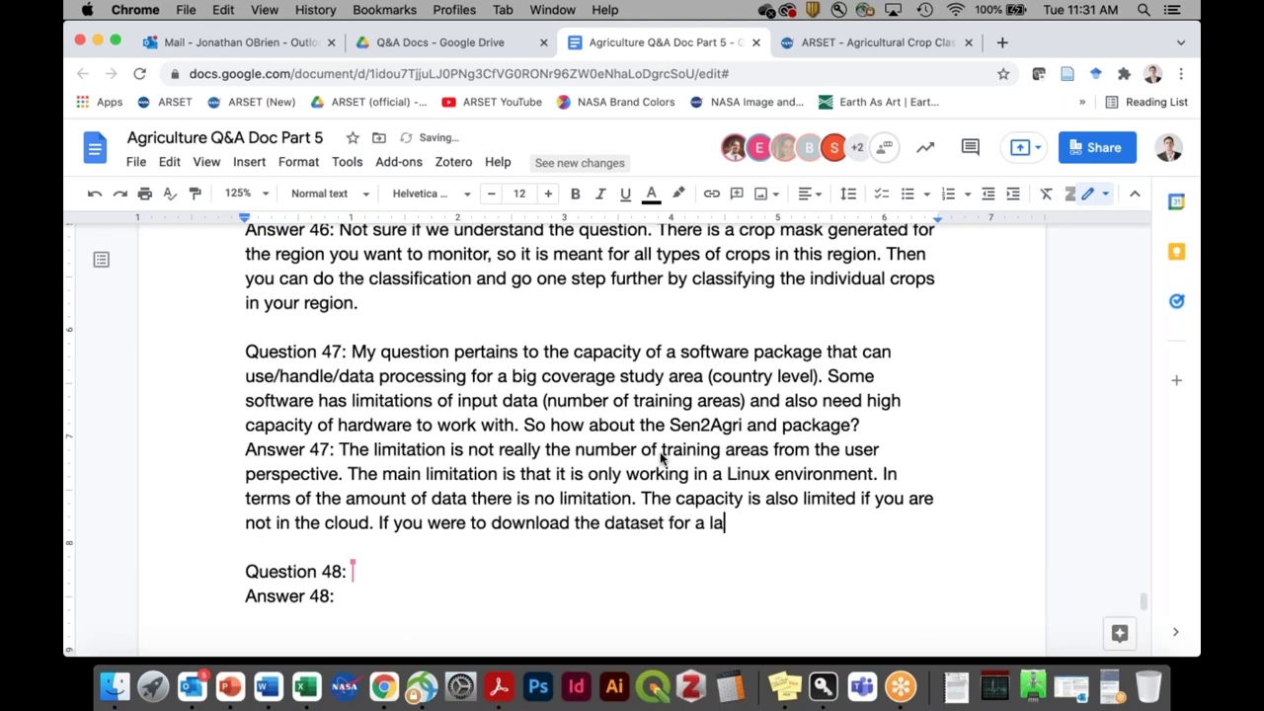
text(rge area, th)
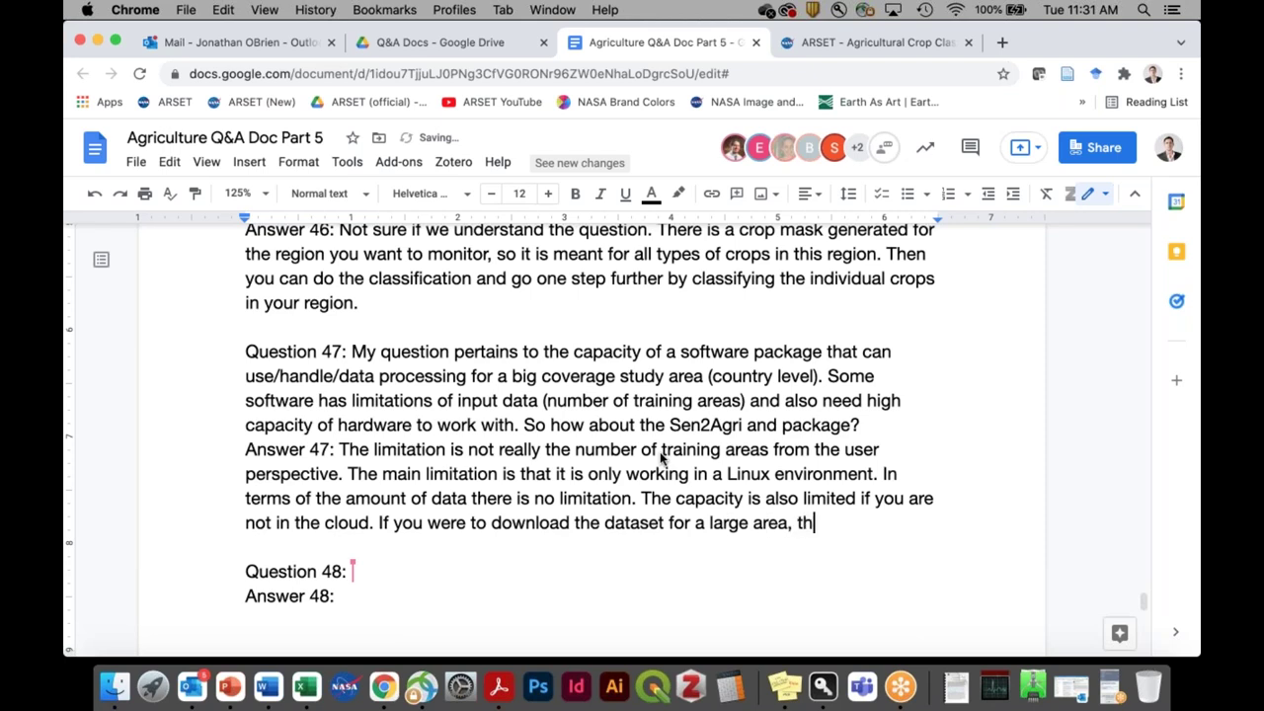
text(is would be a m)
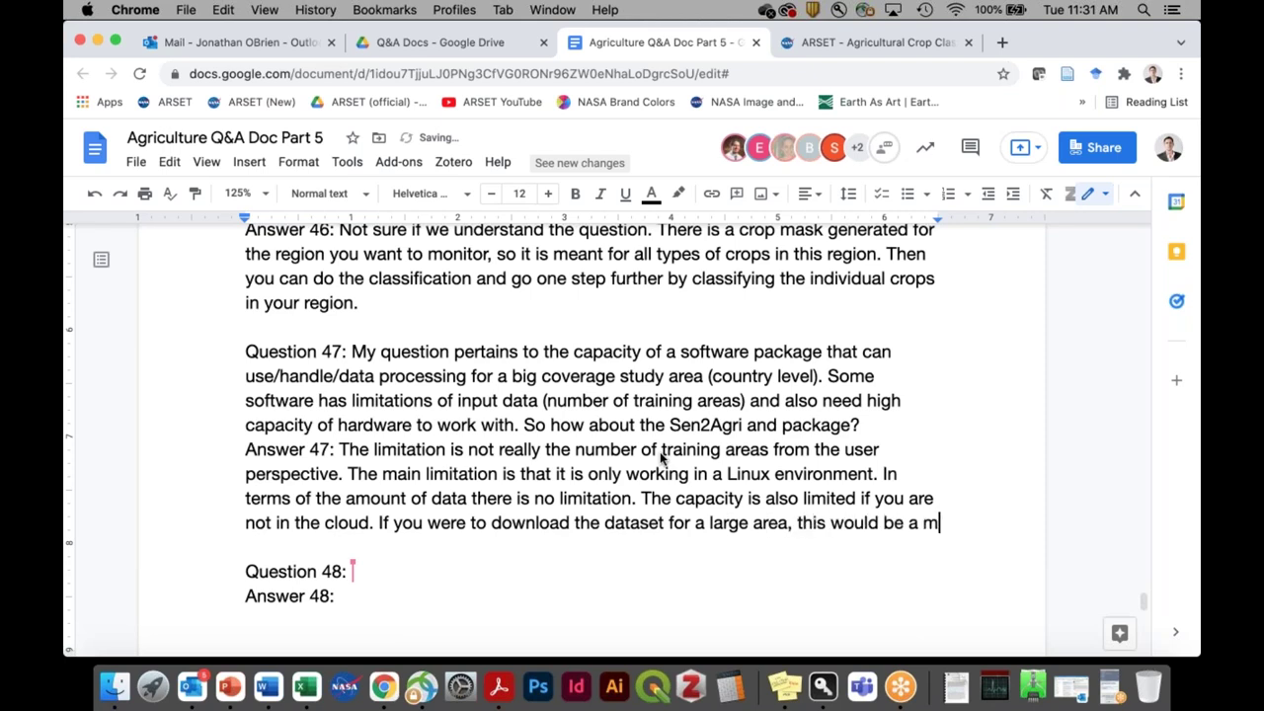
text(ajor constraing)
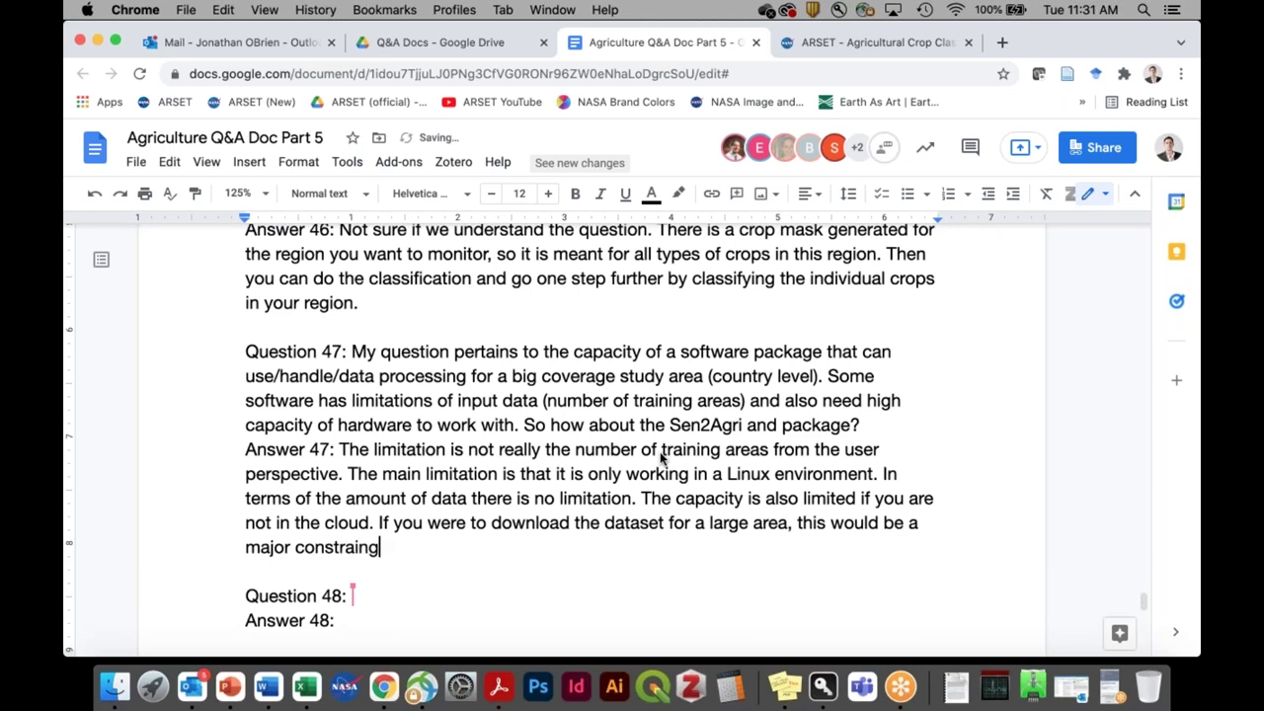
key(BackSpace)
text(t.)
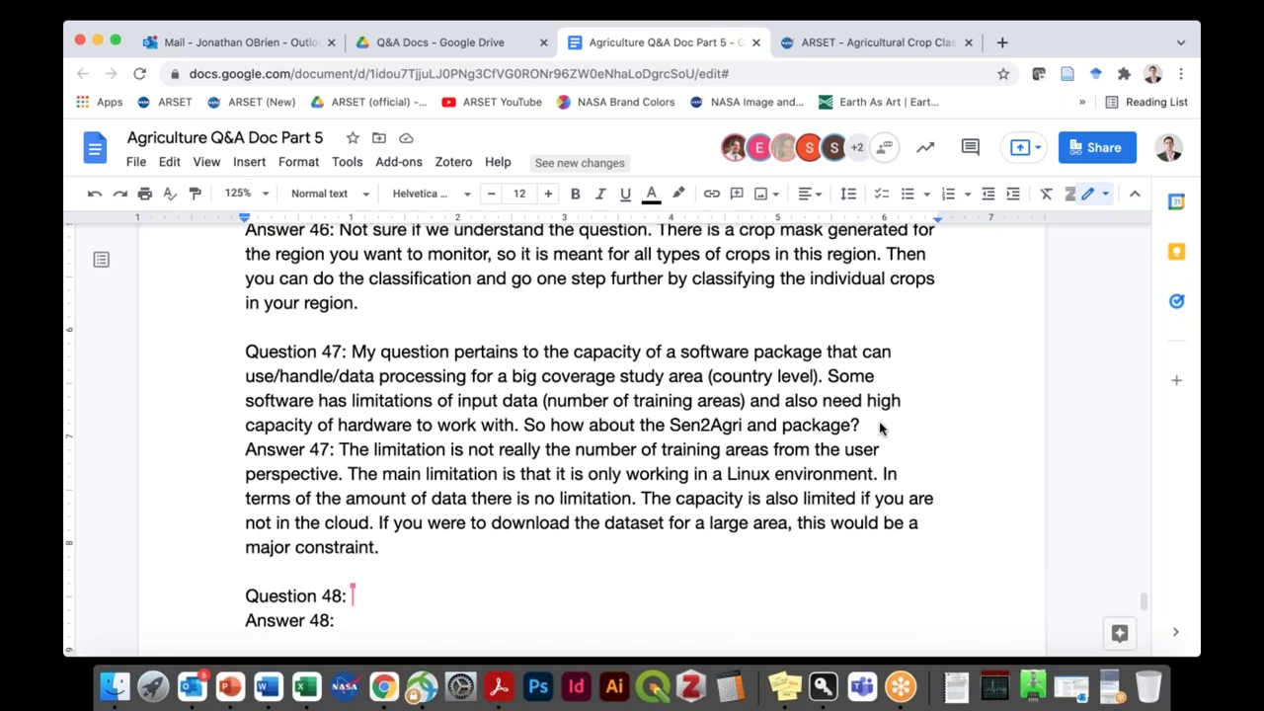
click(900, 688)
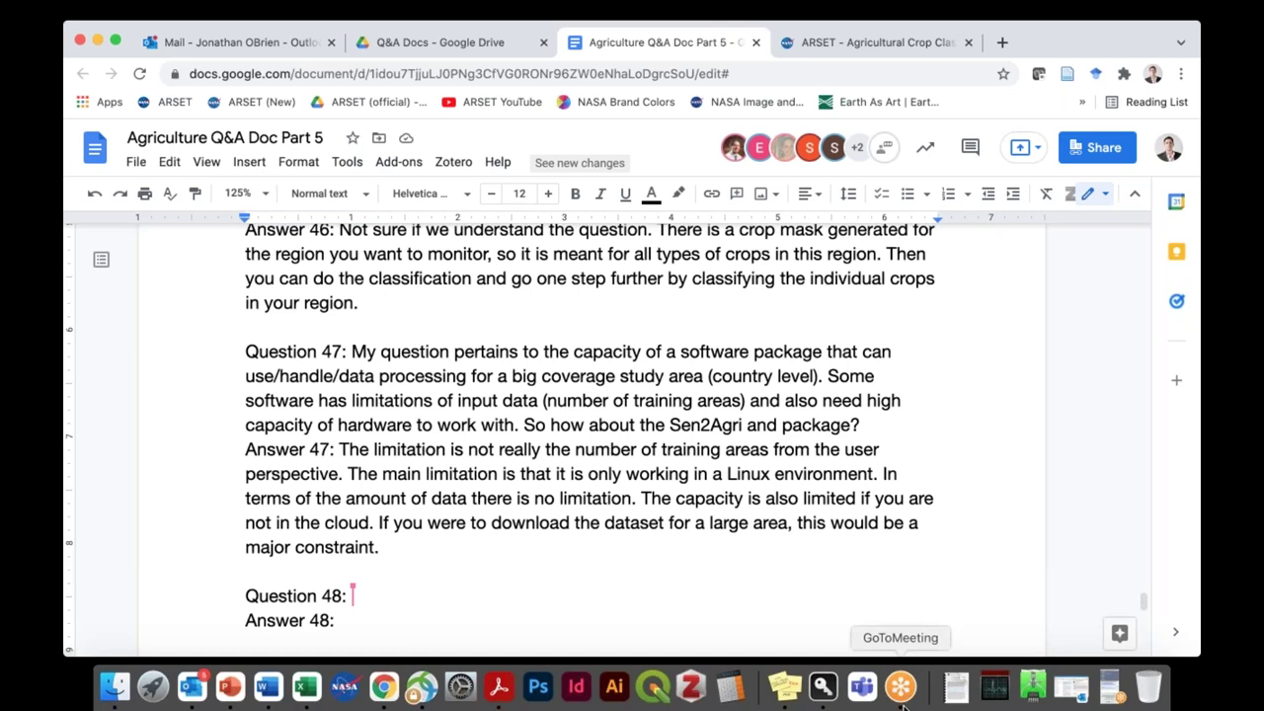